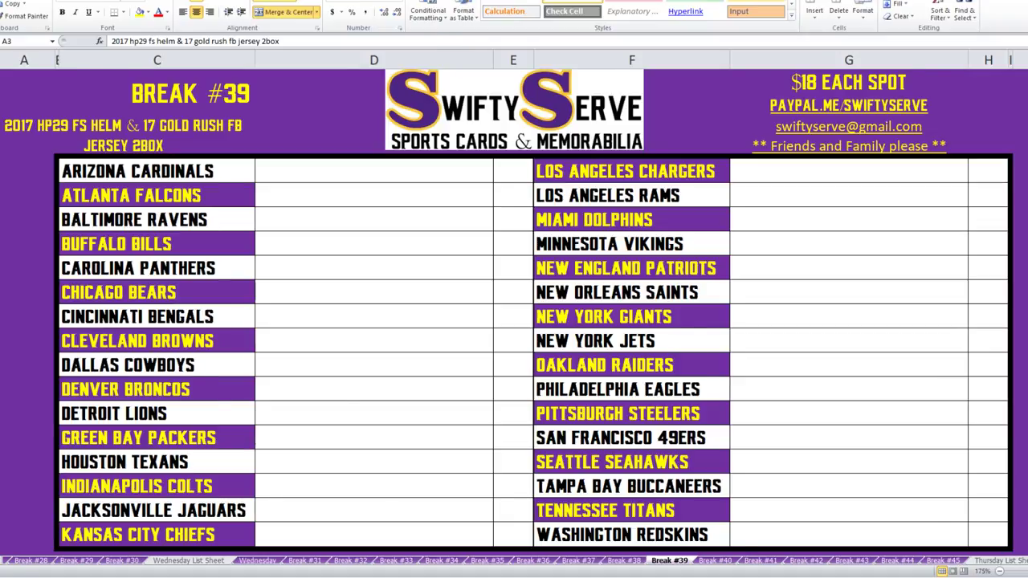
Switch from the Break #39 sheet to the Dave & Adam's helmet box product page.
key("alt+Tab")
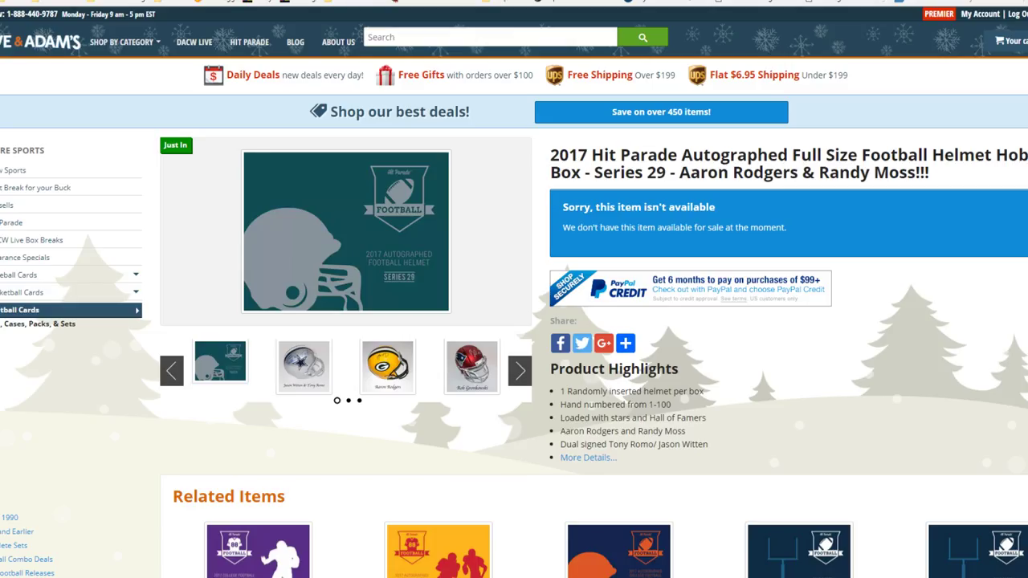
Page through the helmet gallery from Cowboys to 49ers, then close it and scroll down.
scroll(514, 321, "down", 2)
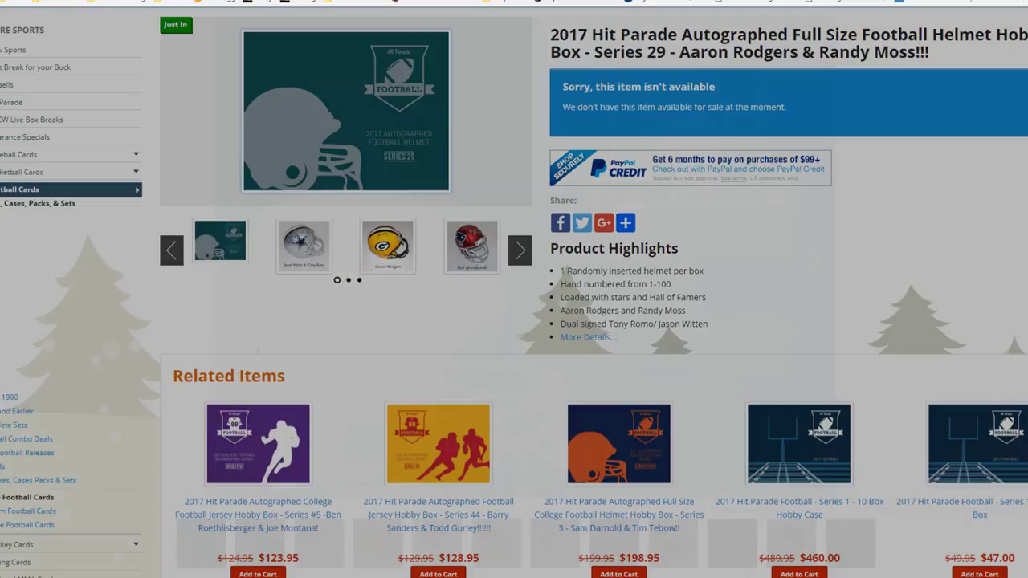
key("Right")
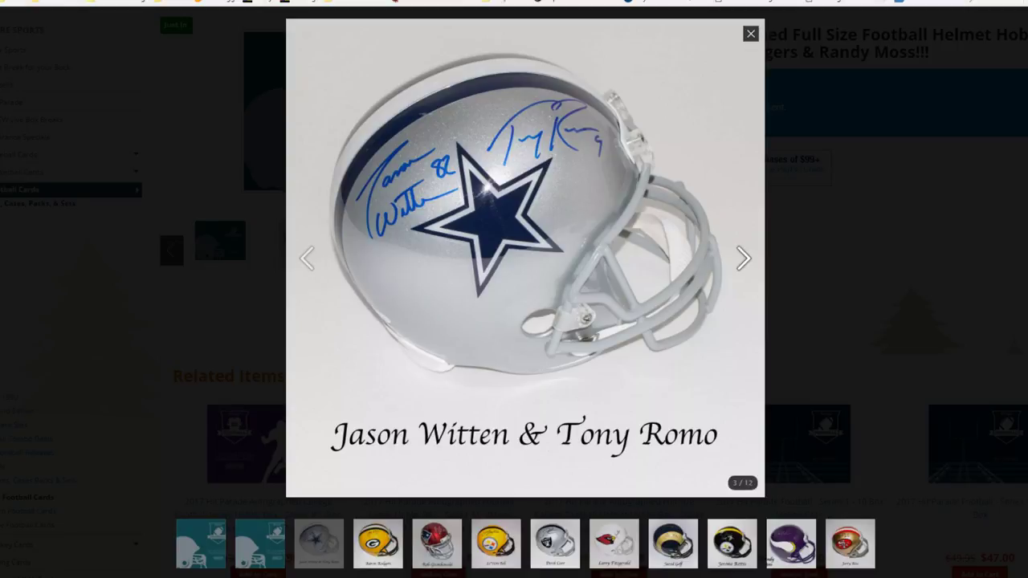
key("Right")
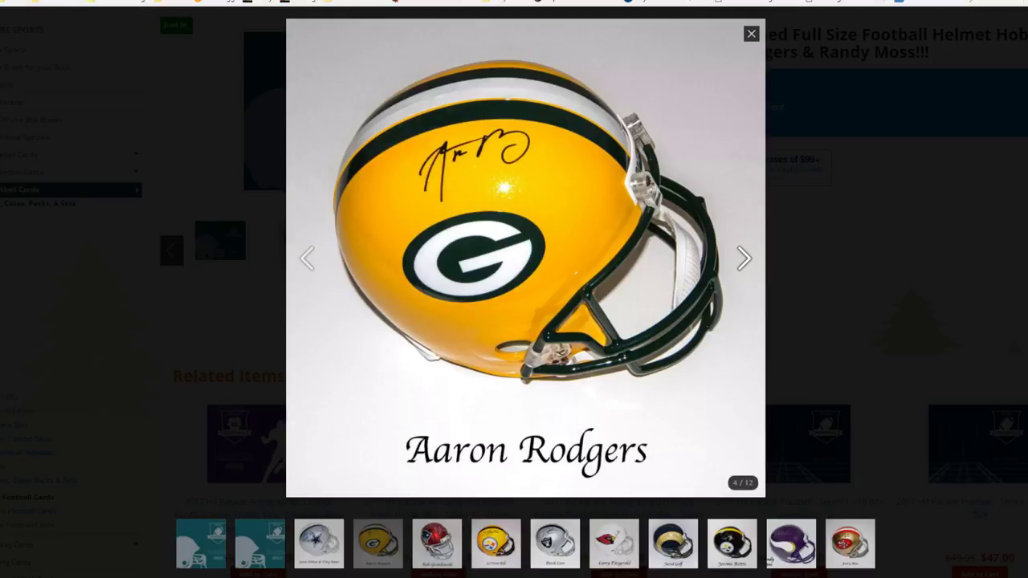
key("Right")
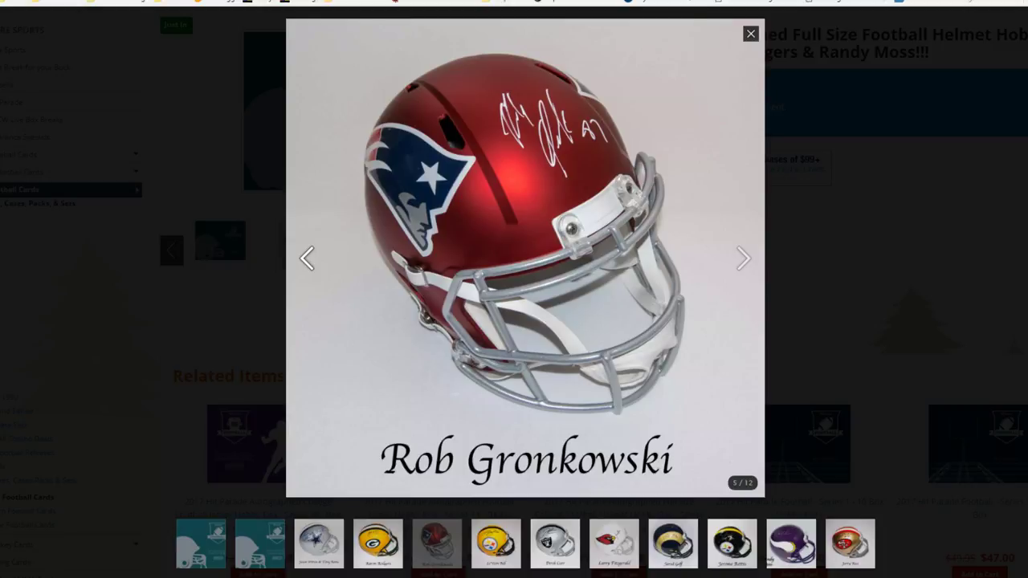
key("Right")
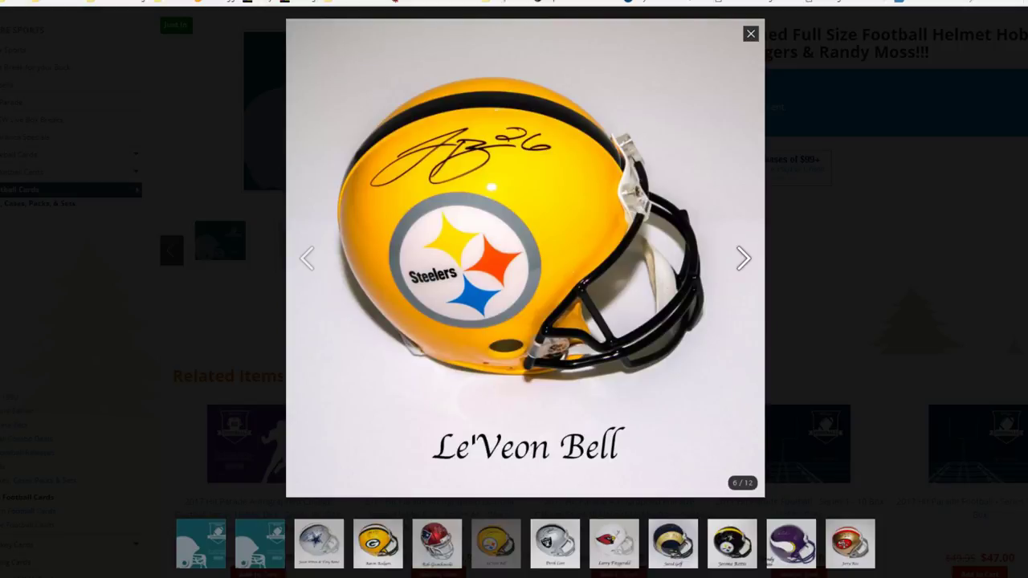
key("Right")
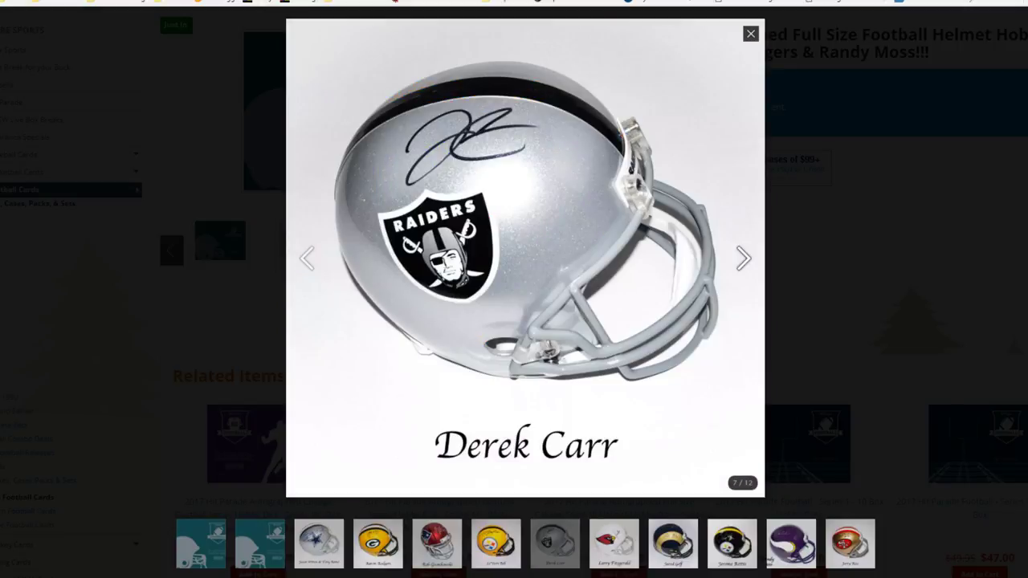
key("Right")
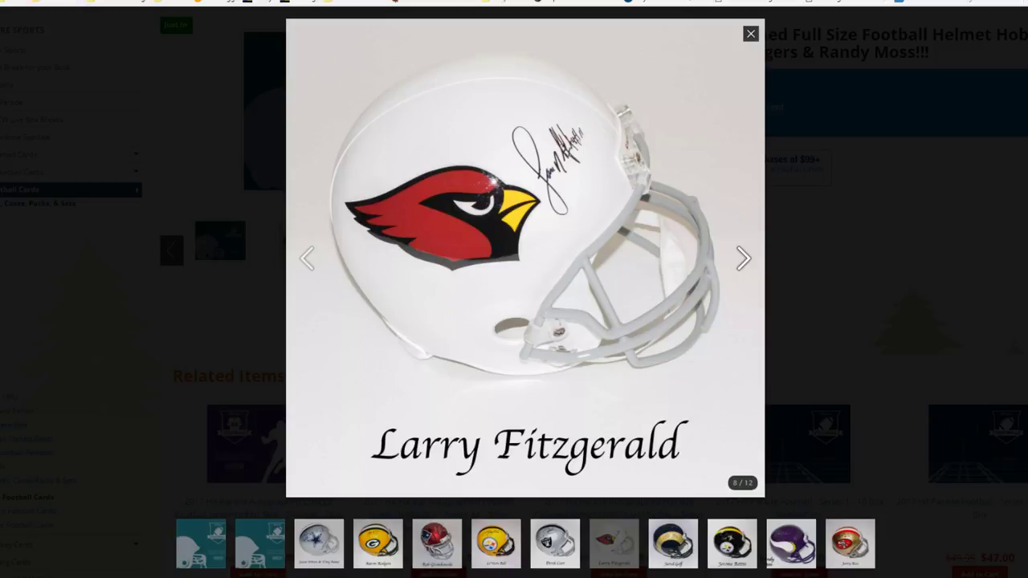
key("Right")
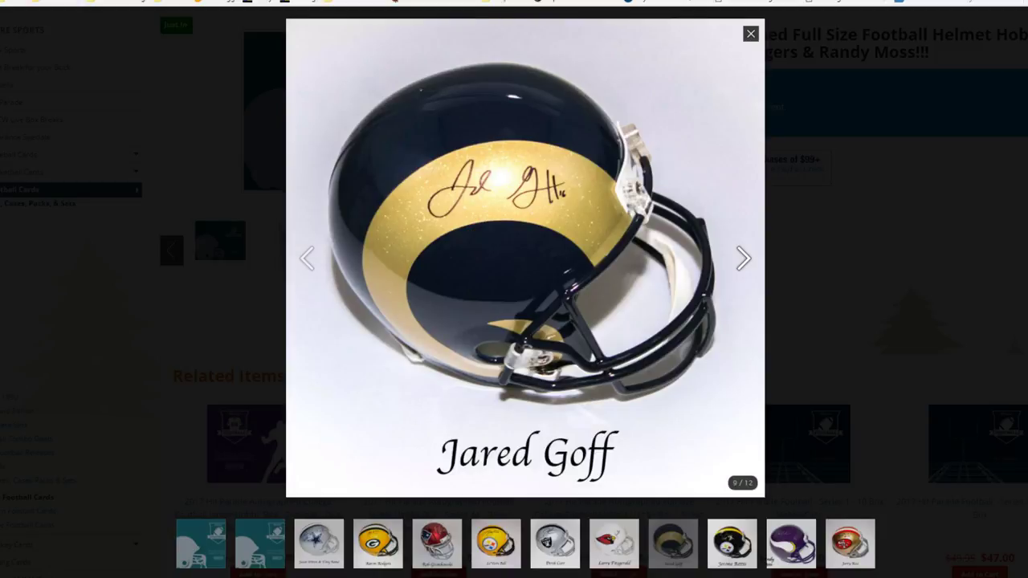
key("Right")
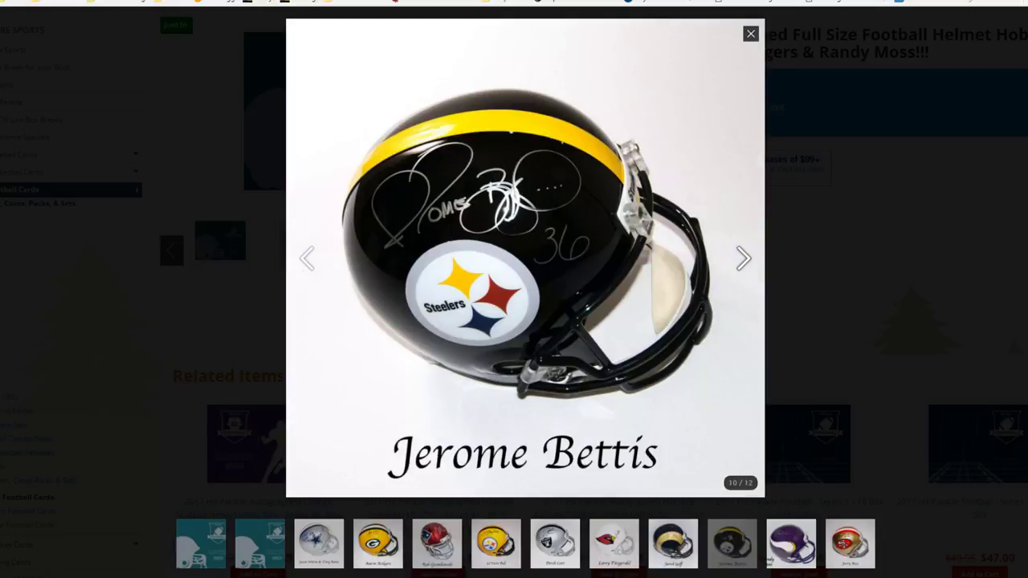
key("Right")
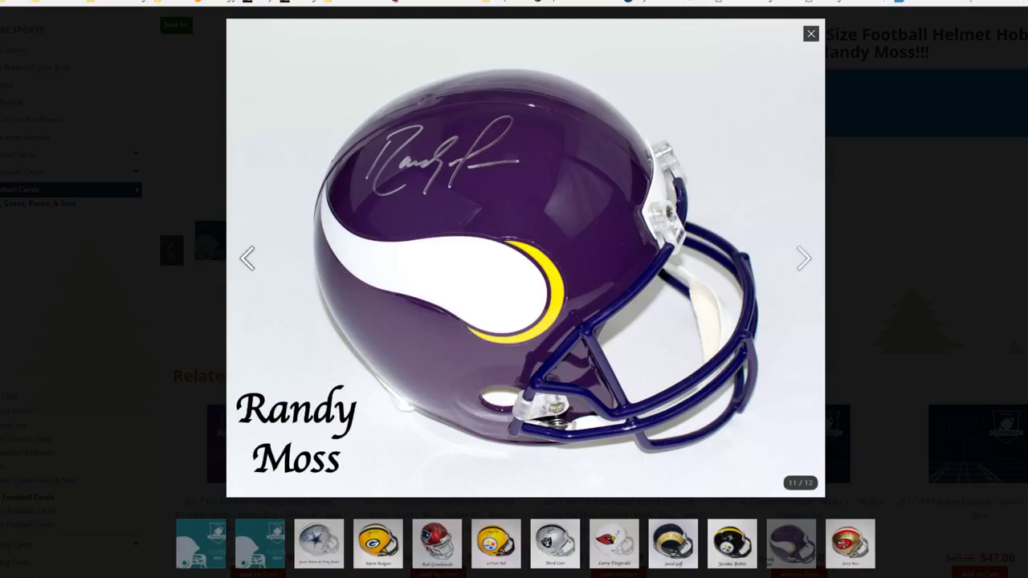
key("Right")
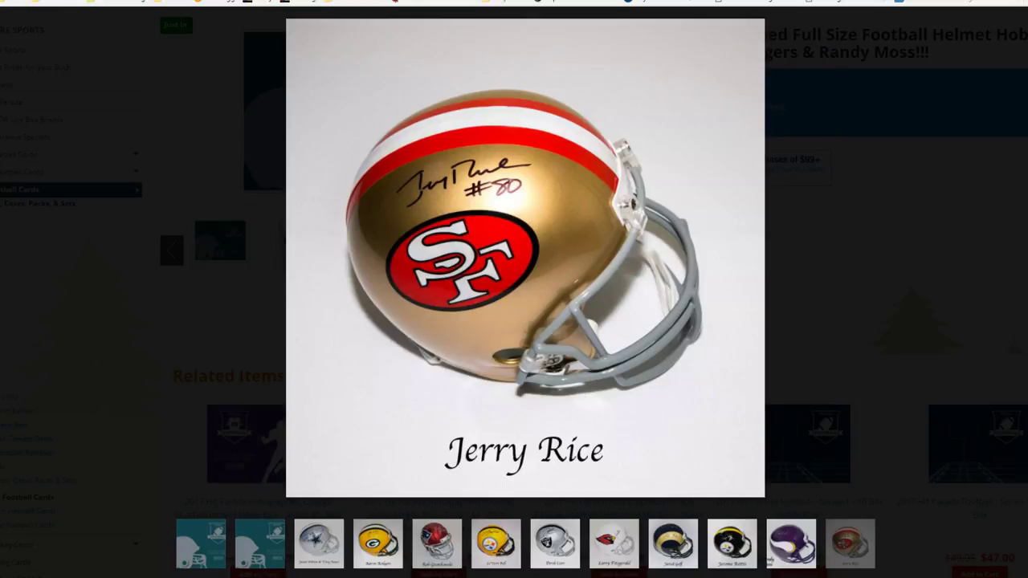
key("Escape")
scroll(514, 289, "down", 5)
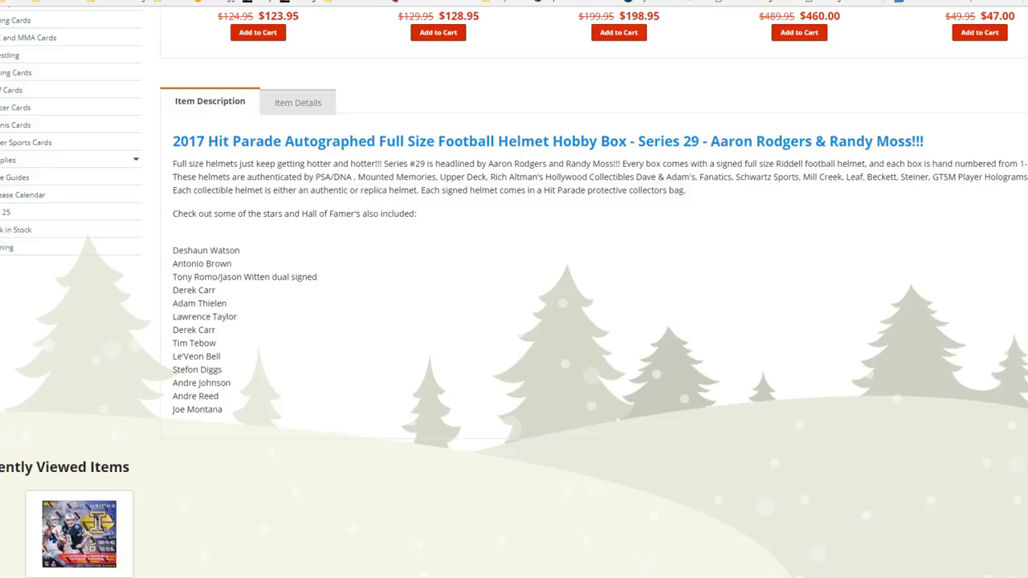
Return to the Break #39 sheet and select the box description title cell A3.
scroll(514, 289, "up", 8)
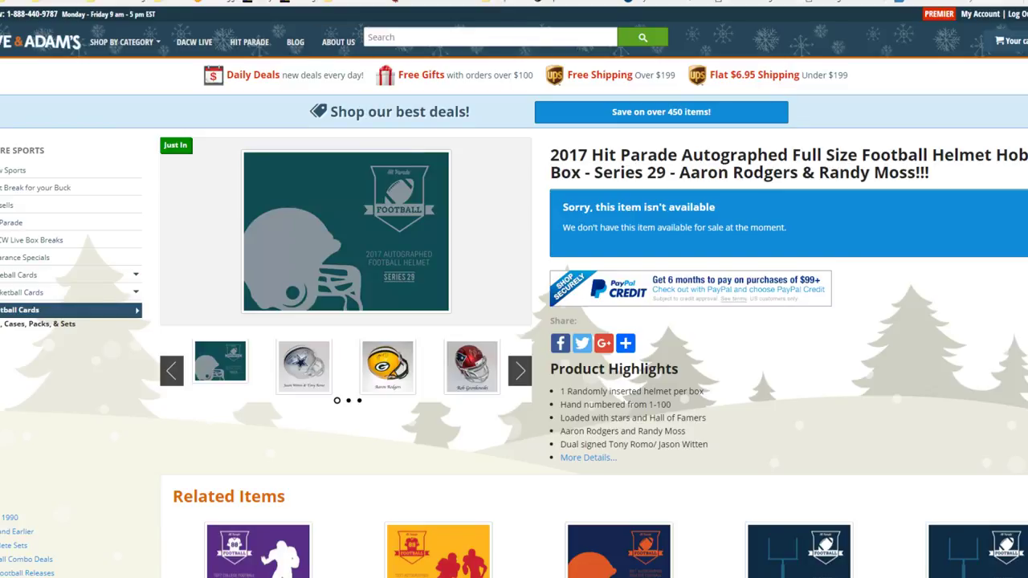
key("alt+Tab")
left_click(128, 135)
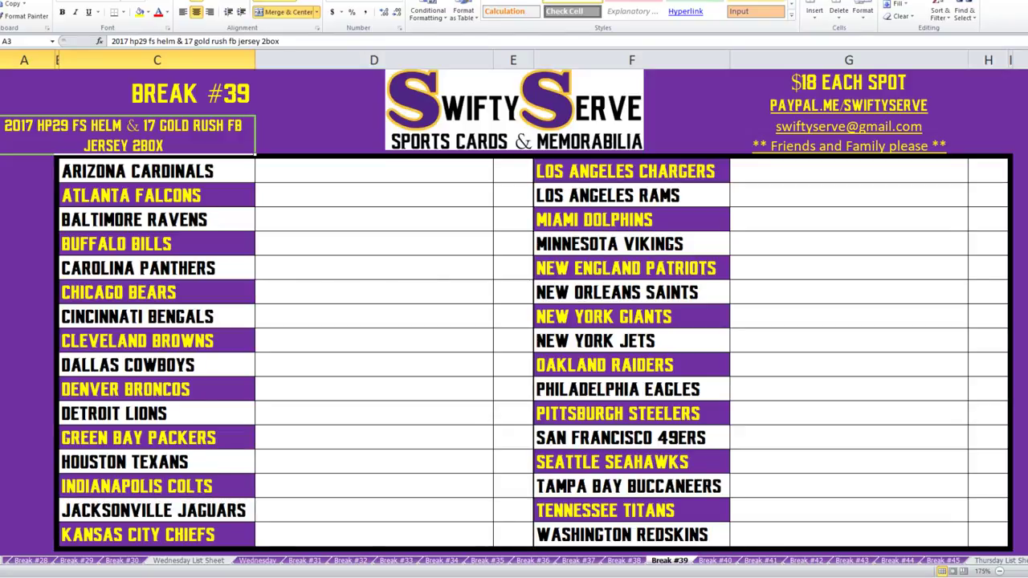
left_click_drag(514, 171, 513, 534)
left_click_drag(987, 171, 988, 534)
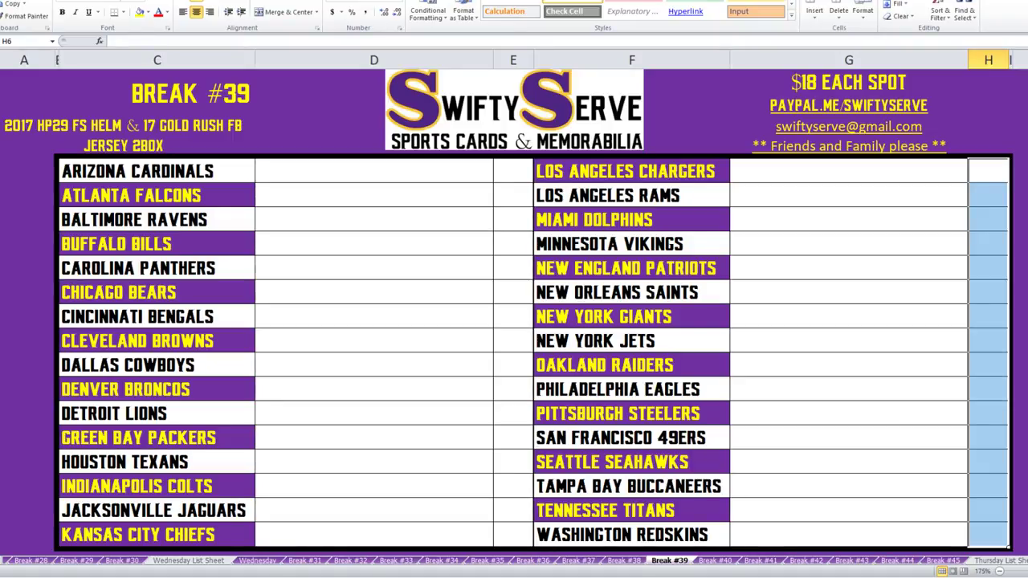
left_click(513, 110)
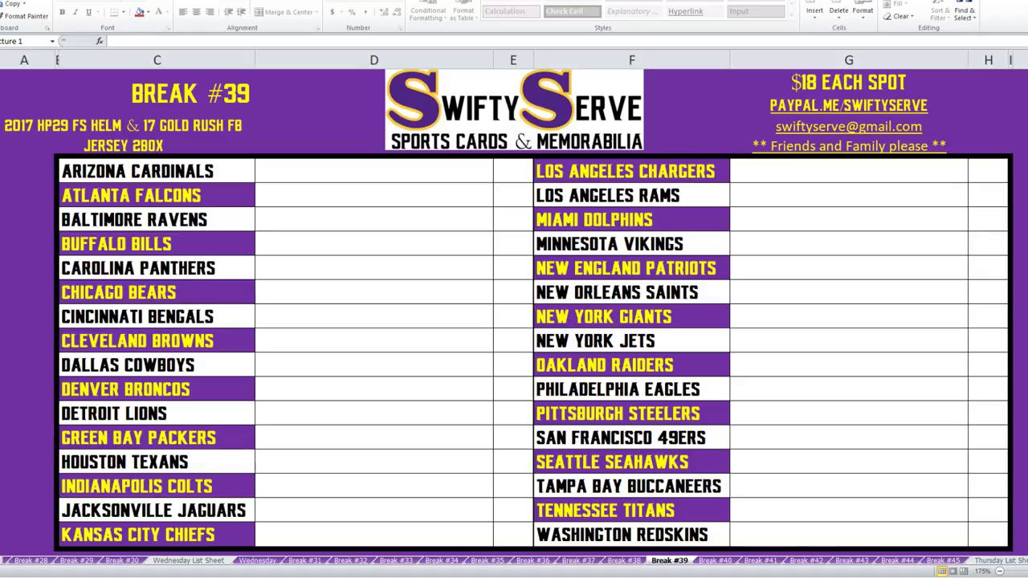
Enter the first buyer's name for Arizona Cardinals and Atlanta Falcons.
left_click(374, 171)
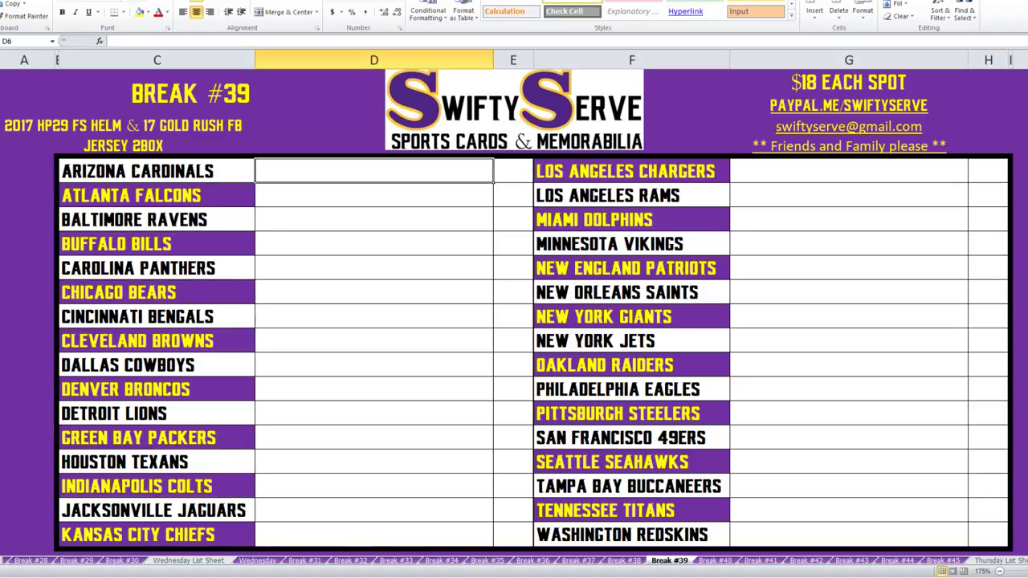
type("BREAK KINGS")
key("Return")
type("break kings")
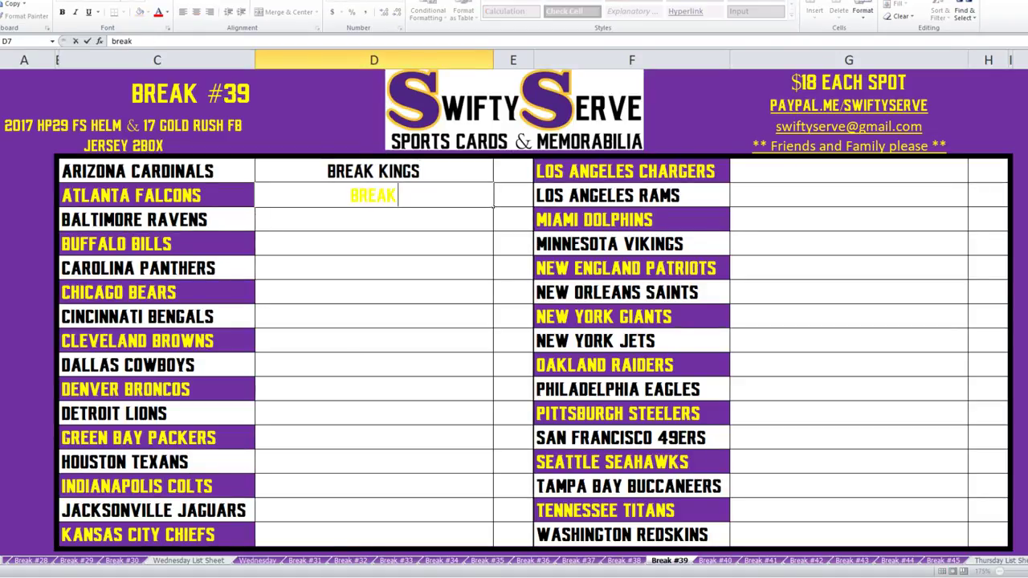
key("Return")
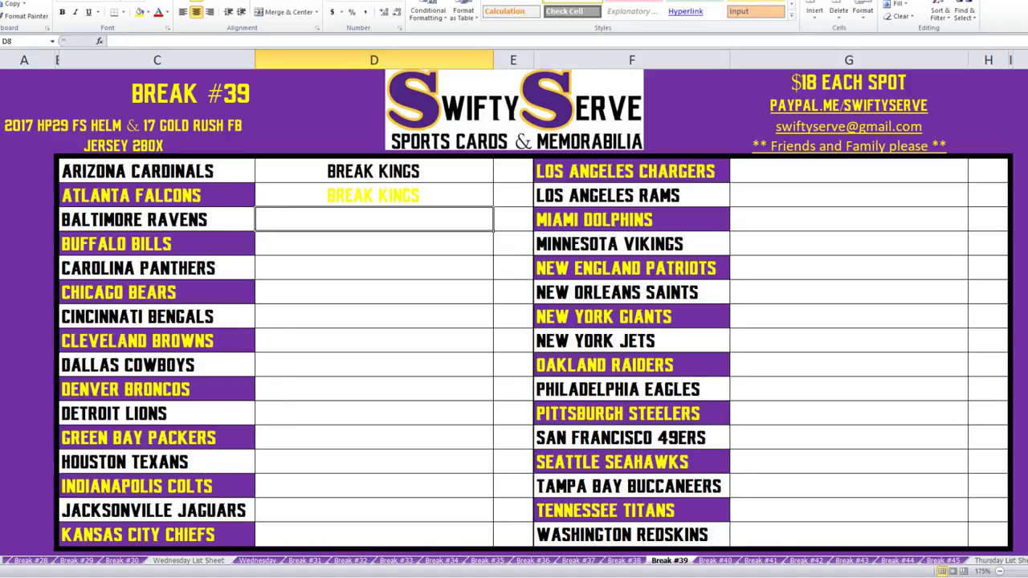
Remove any fill colour from both buyer columns.
left_click_drag(373, 195, 514, 534)
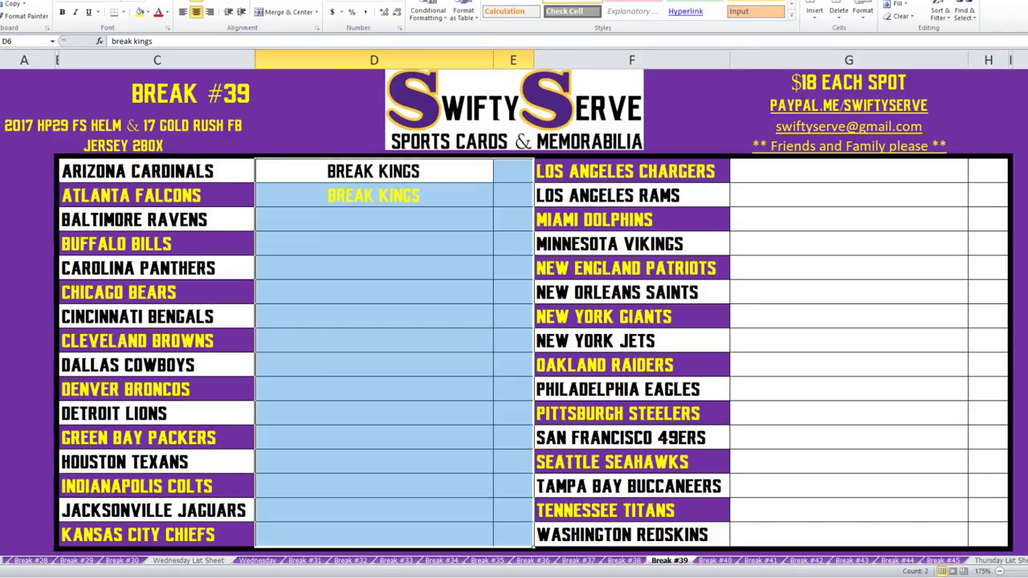
left_click_drag(849, 172, 987, 535)
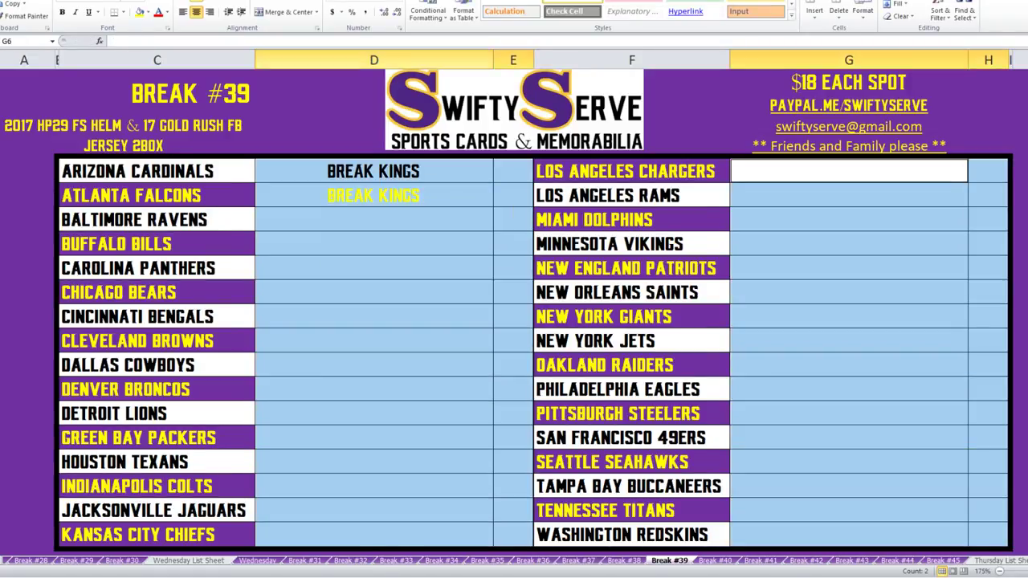
left_click(148, 12)
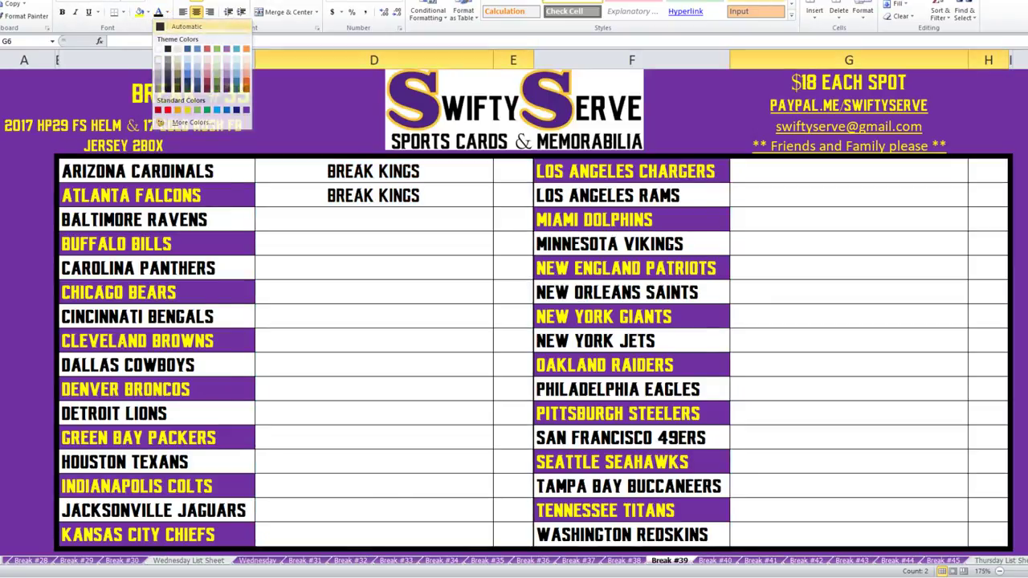
left_click(161, 108)
Enter one buyer for Baltimore Ravens and Buffalo Bills, reusing AutoComplete for the second.
left_click(374, 219)
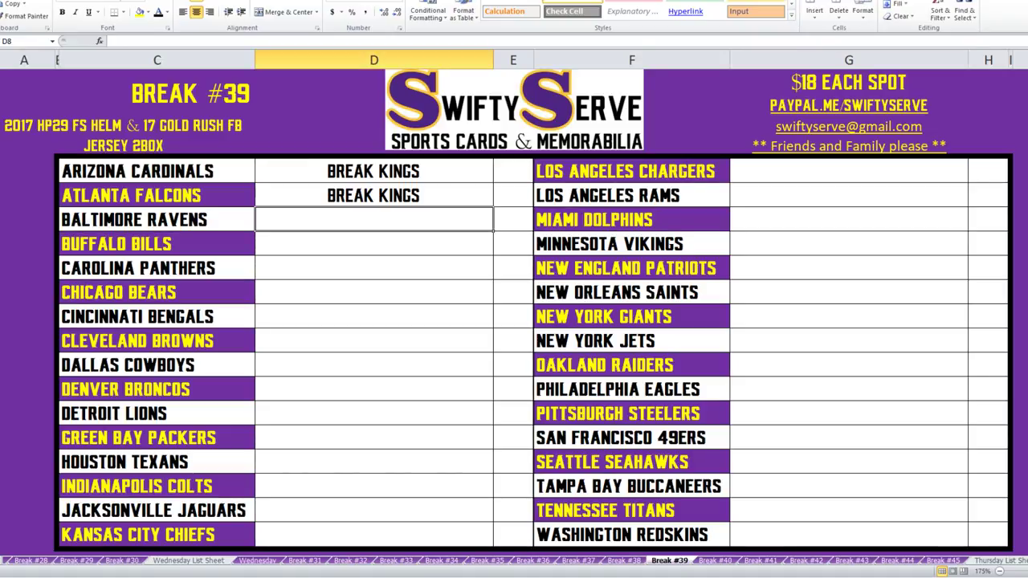
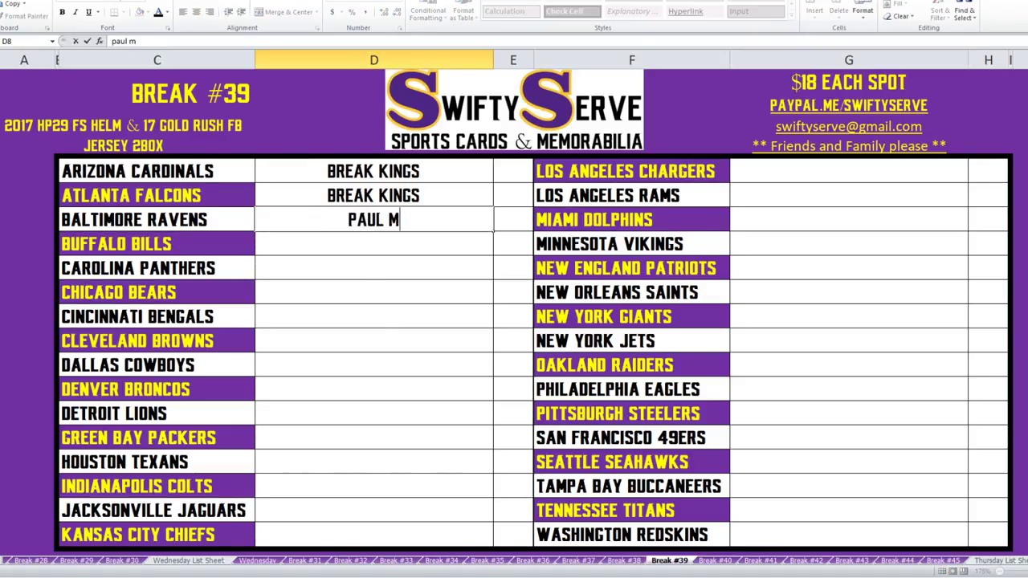
key("Return")
type("pau")
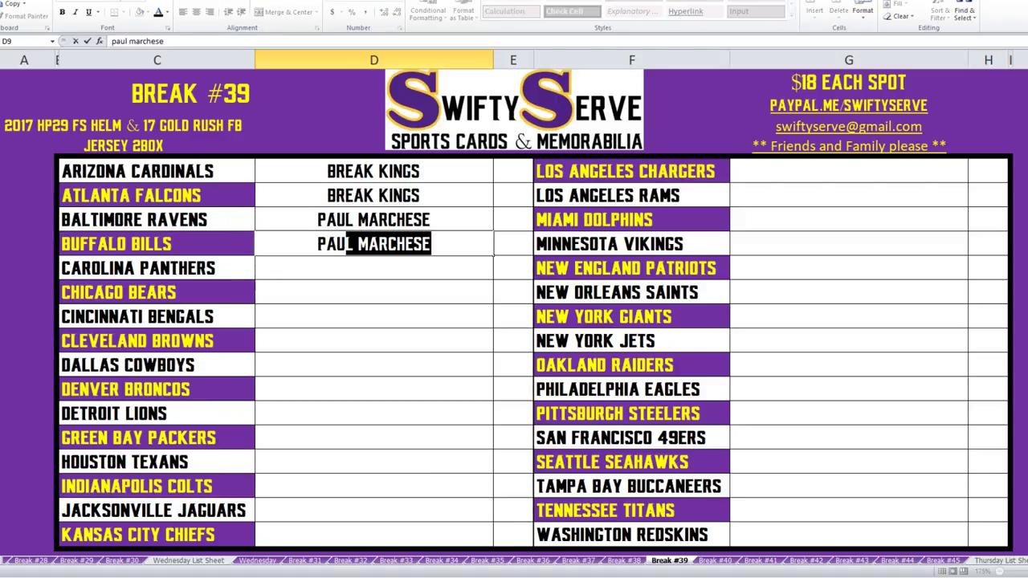
key("Return")
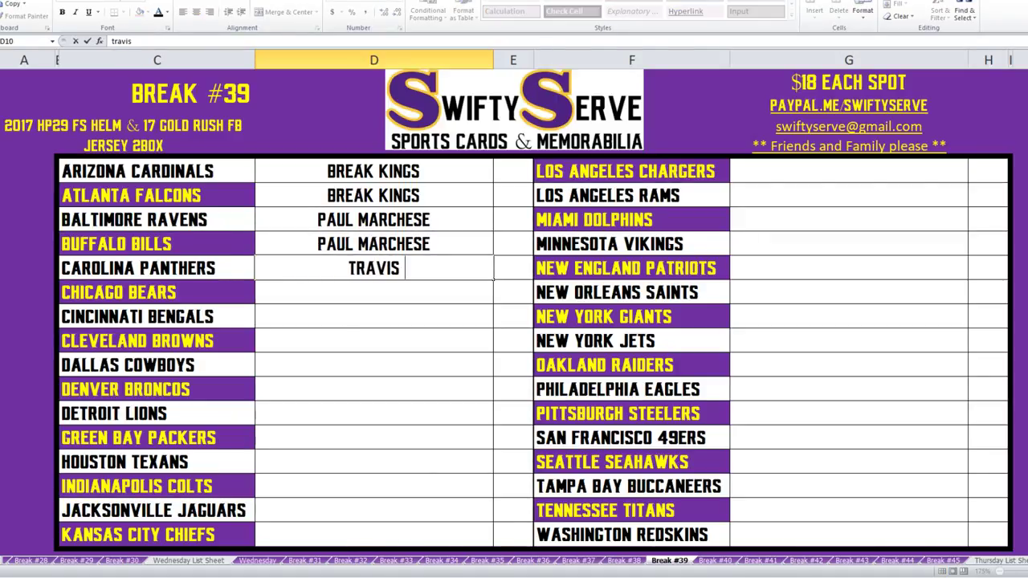
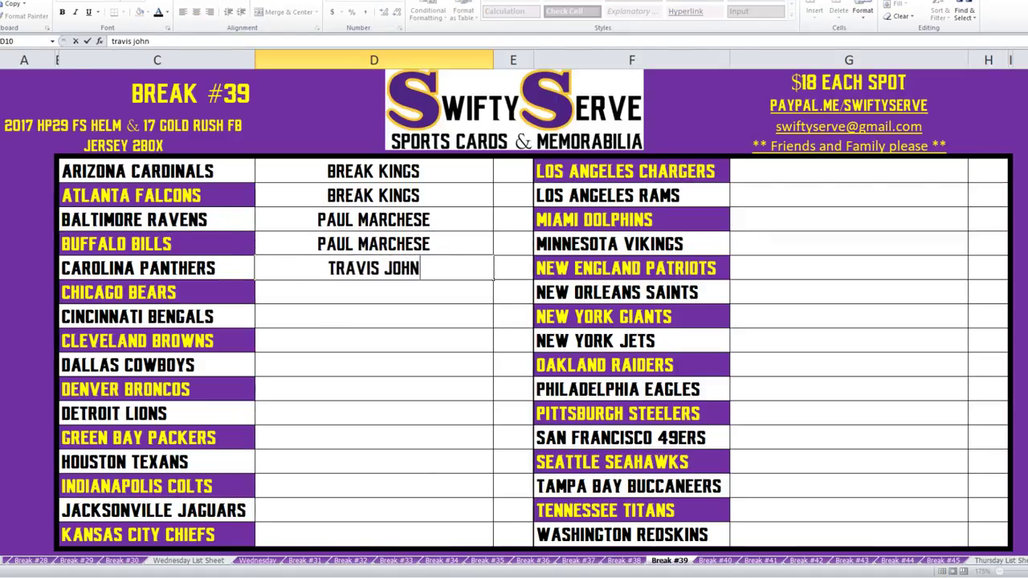
Enter one buyer for the Carolina and Chicago rows.
key("Return")
type("tra")
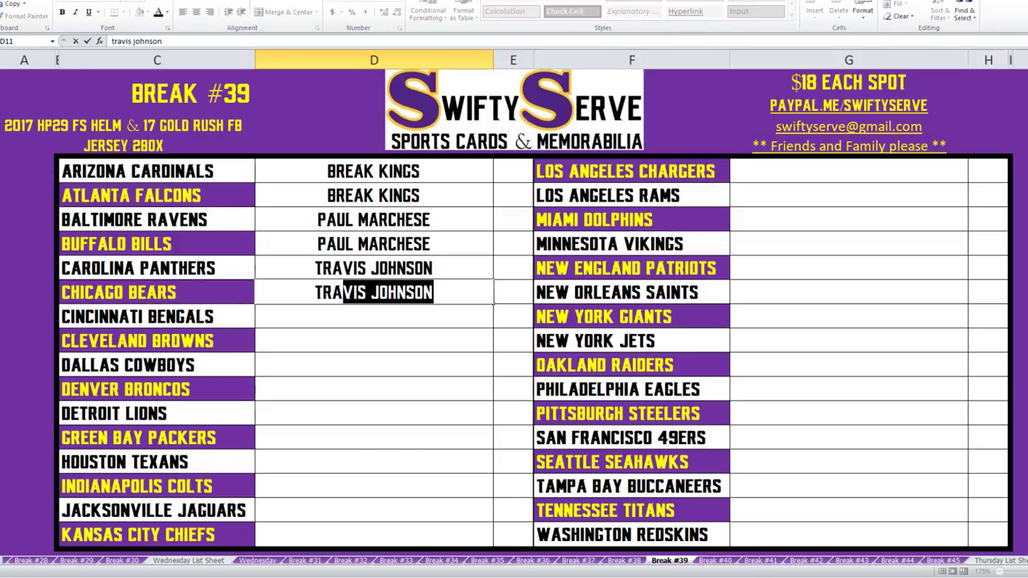
key("Return")
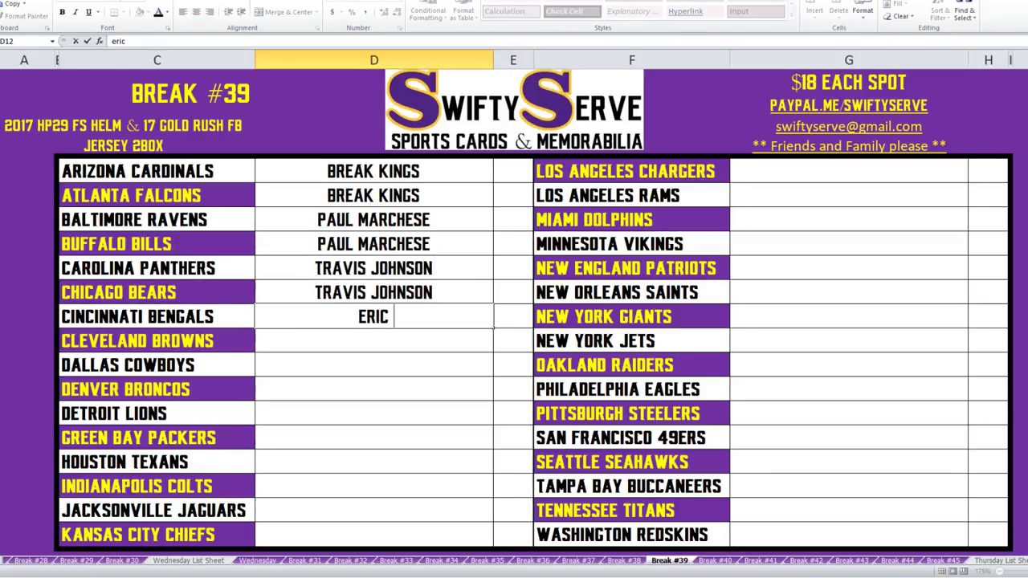
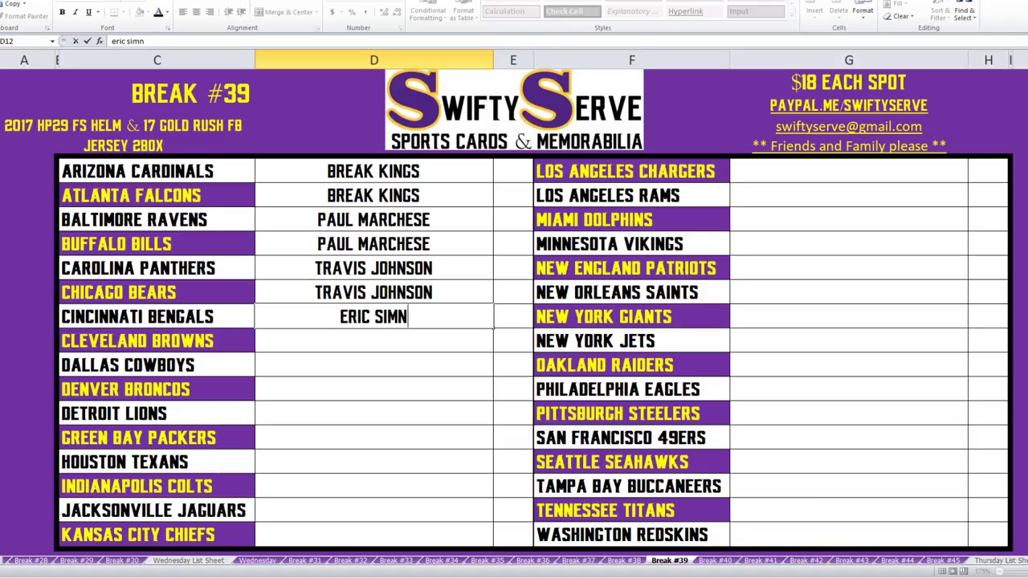
Fill in buyers for Cincinnati and Cleveland, then another buyer for Dallas and Denver.
key("Return")
type("er")
key("Return")
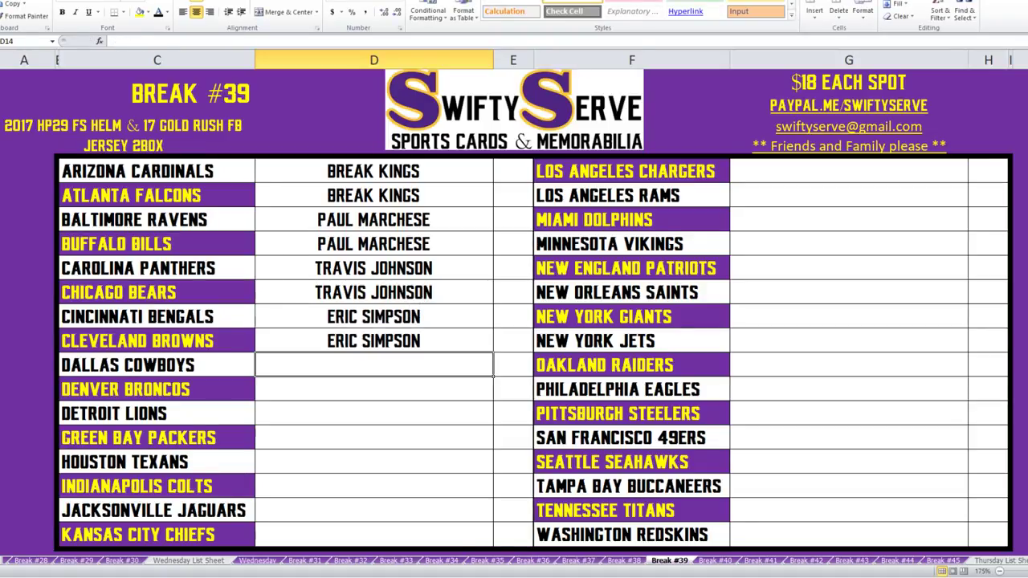
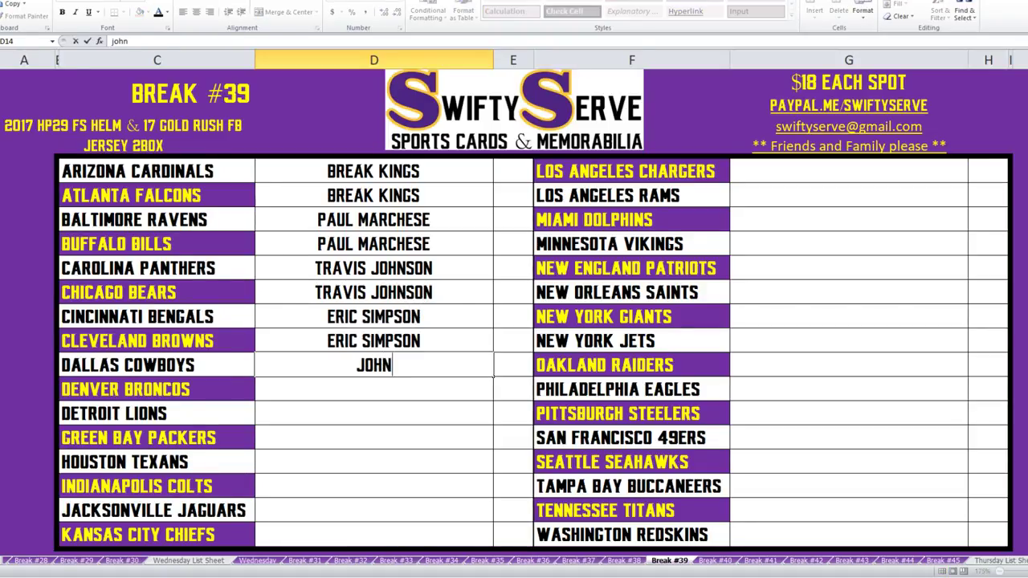
key("Return")
type("j")
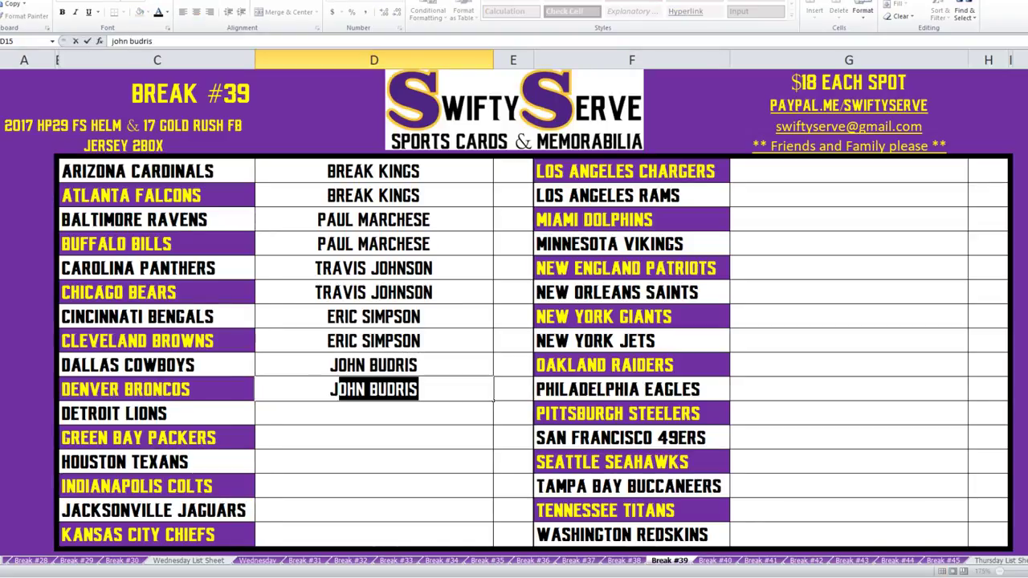
type("ohn")
key("Return")
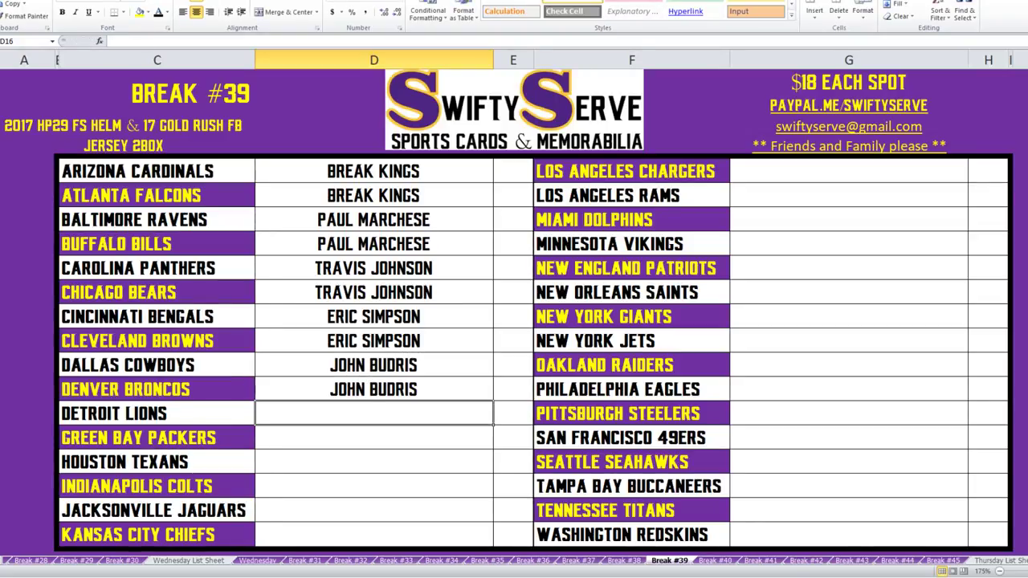
Enter the 'giant' buyer for Detroit and Green Bay, and another buyer for Houston and Indianapolis.
type("giant")
key("Return")
type("gi")
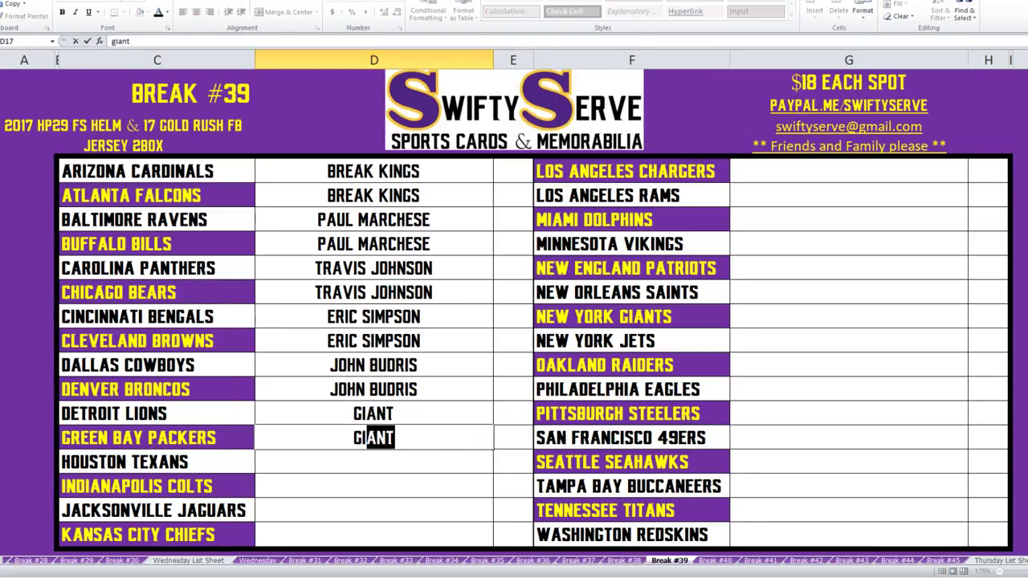
type("ant")
key("Return")
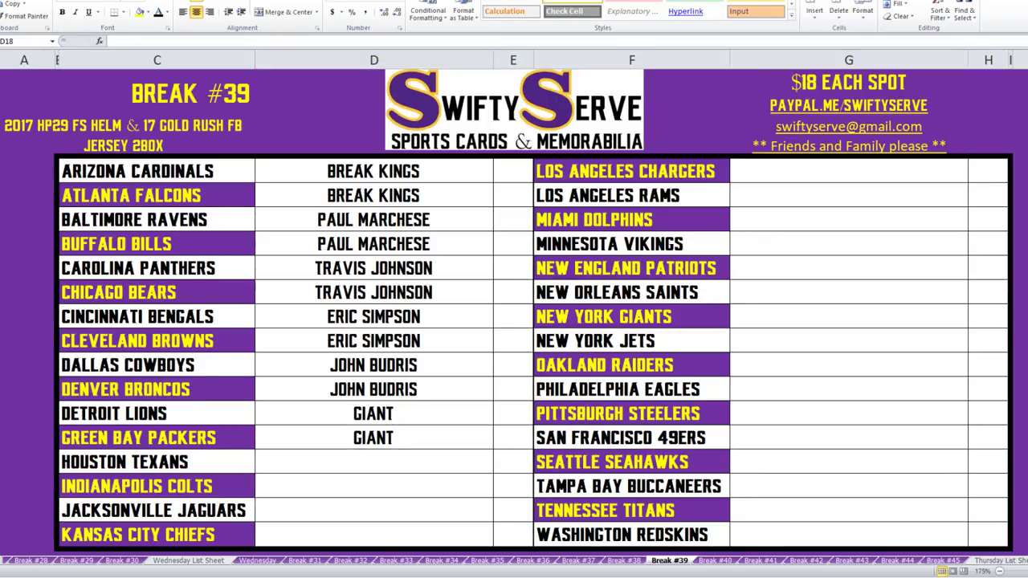
key("alt+Tab")
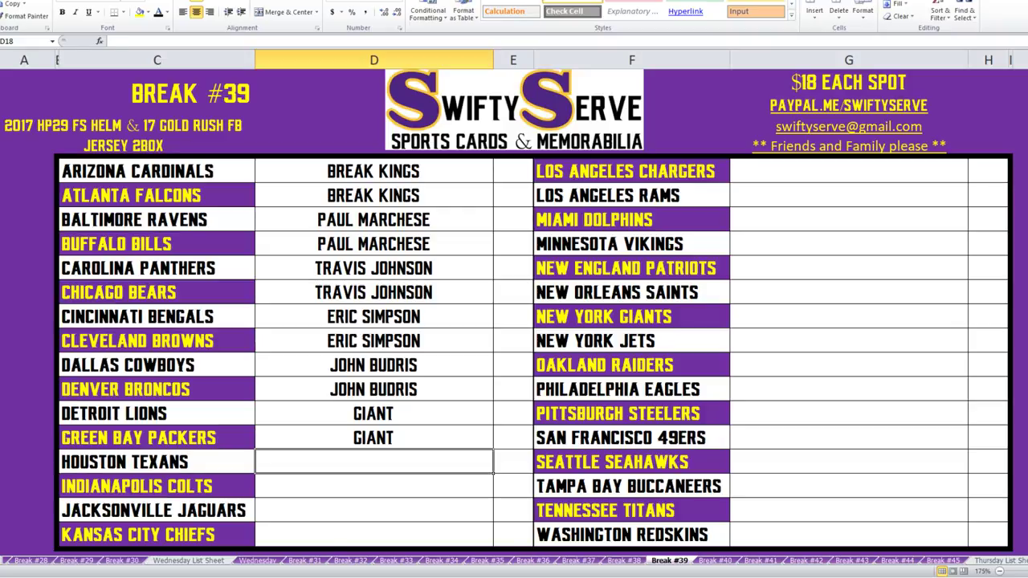
key("Return")
type("ma")
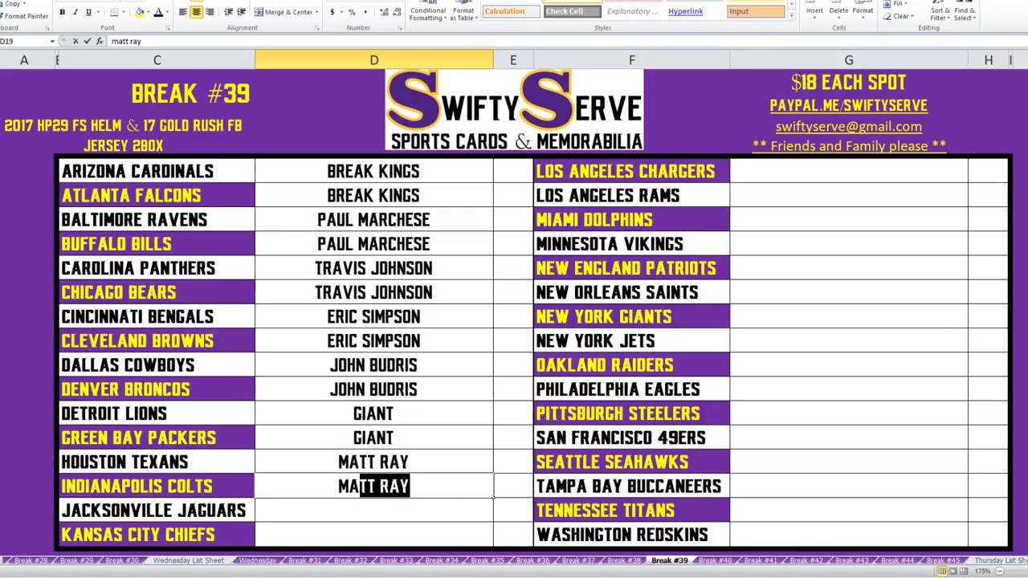
key("Return")
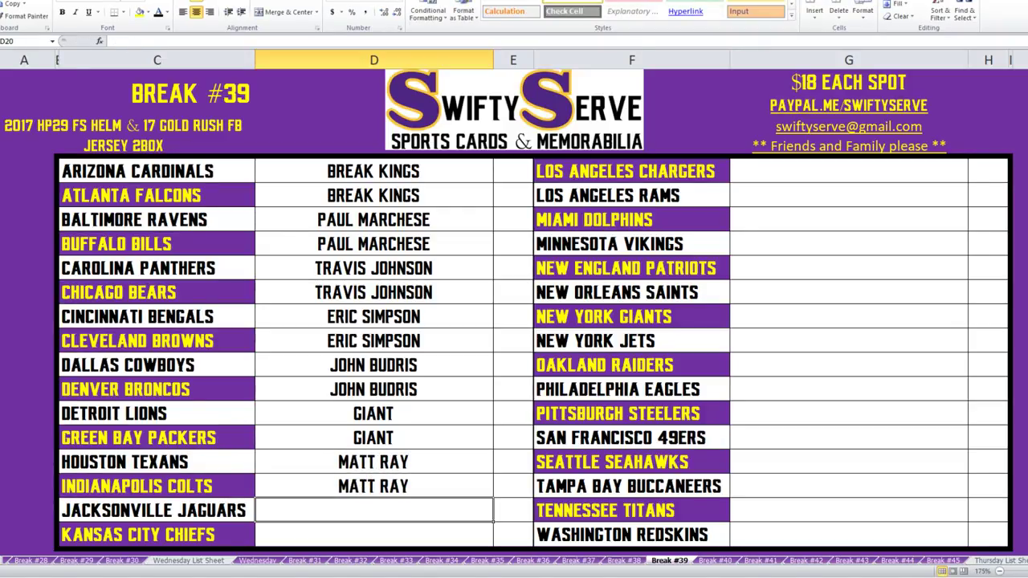
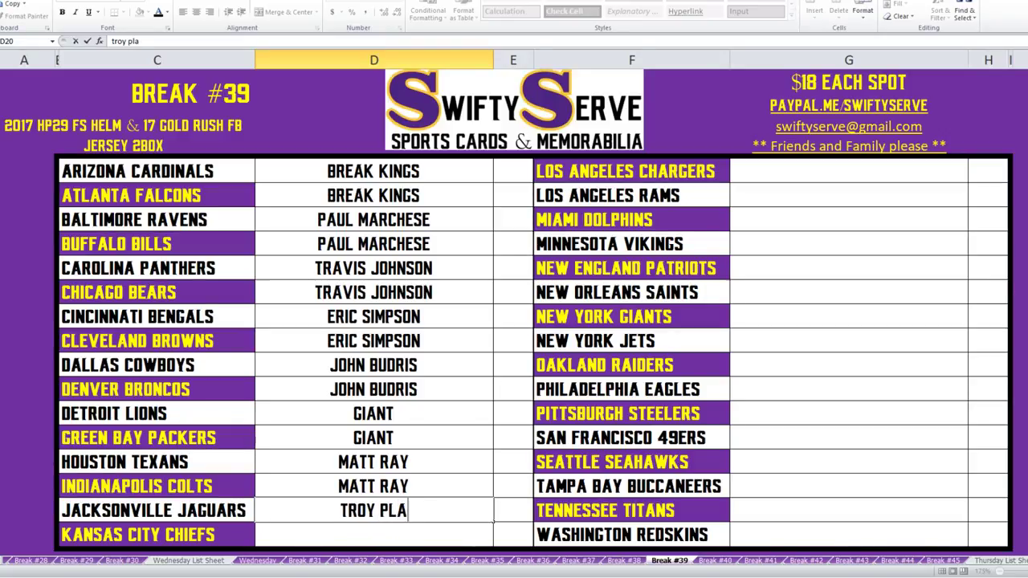
Enter buyers for Jacksonville Jaguars and Kansas City Chiefs, the latter 'jpawe bears'.
key("Return")
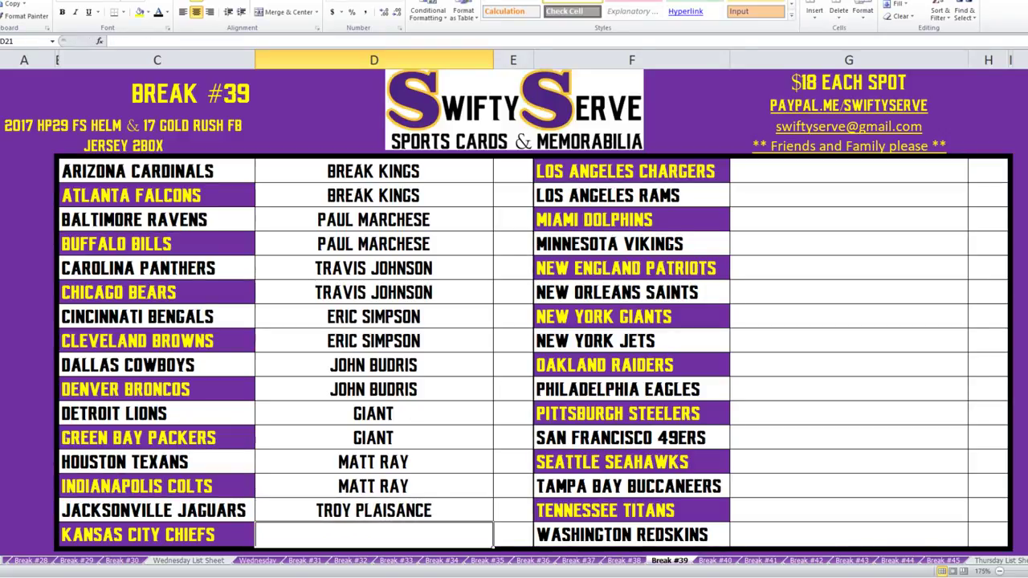
type("jpawe b")
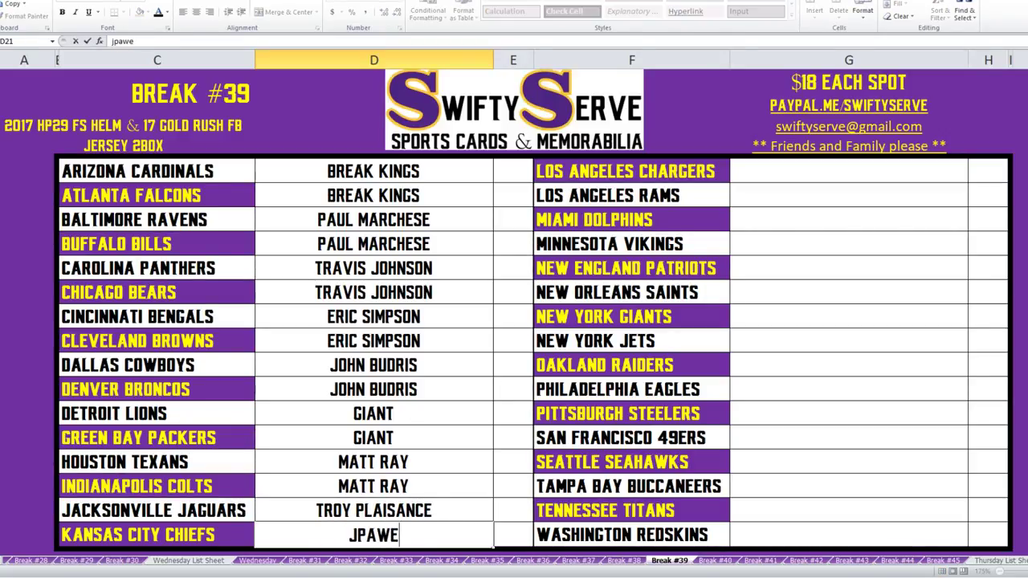
type("ears")
key("Return")
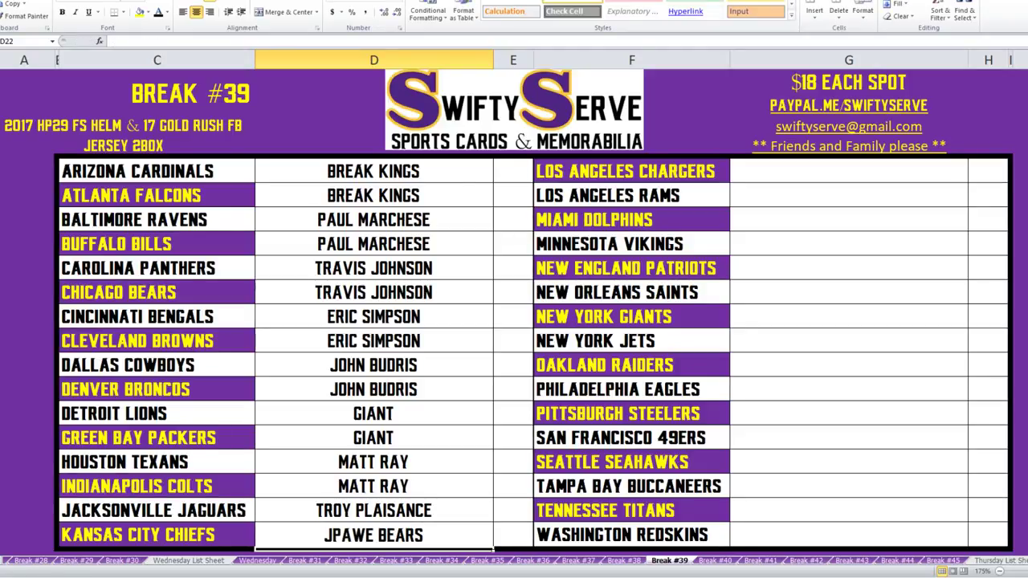
left_click(848, 171)
type("jpawe")
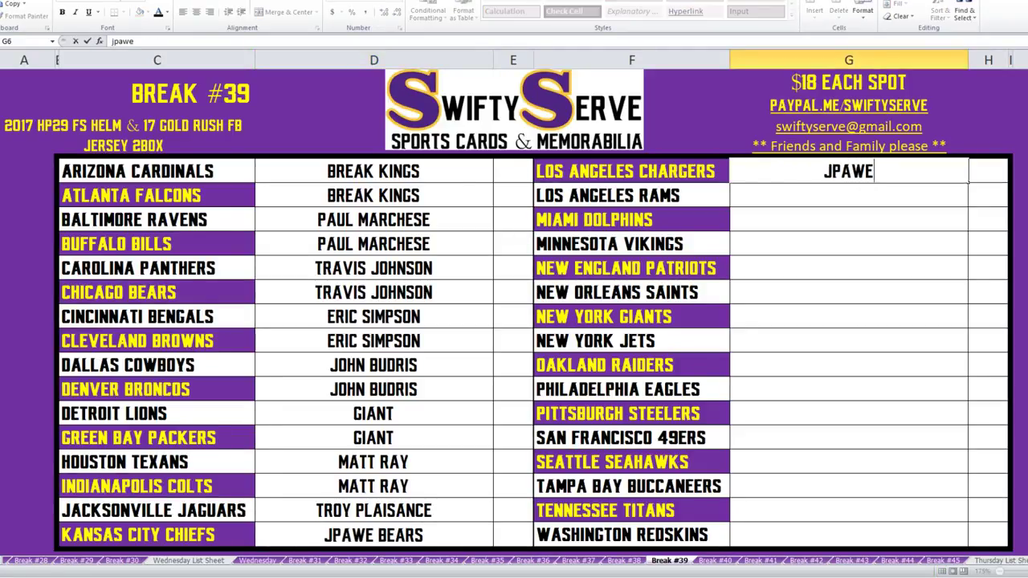
type(" bears")
key("Return")
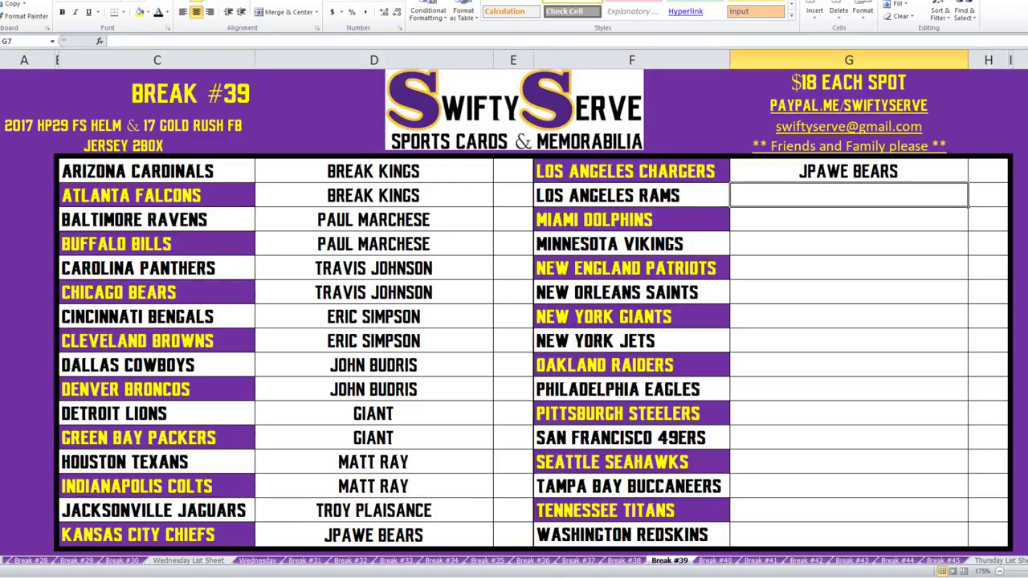
type("Nick V")
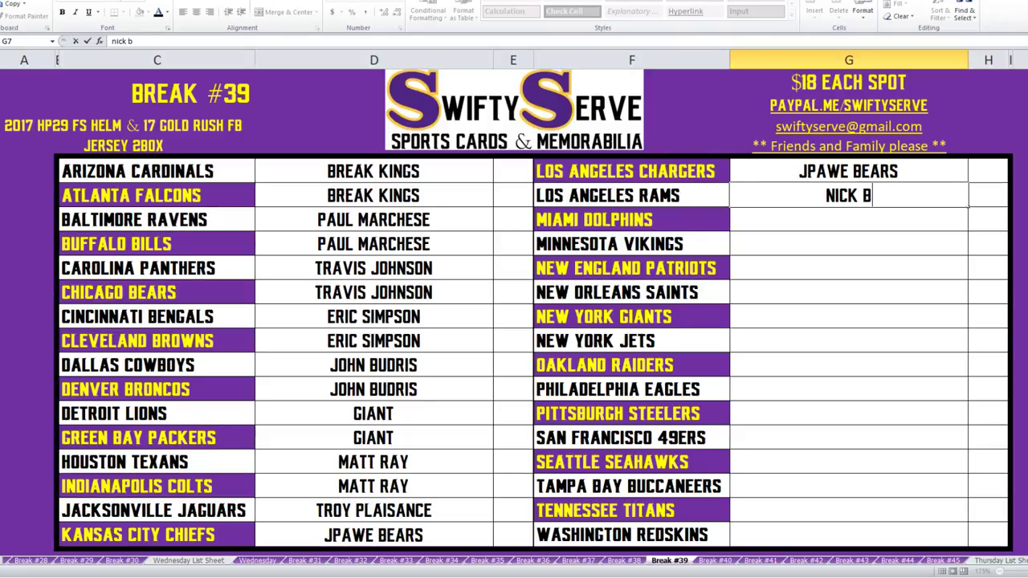
key("Return")
type("Nick V")
key("Return")
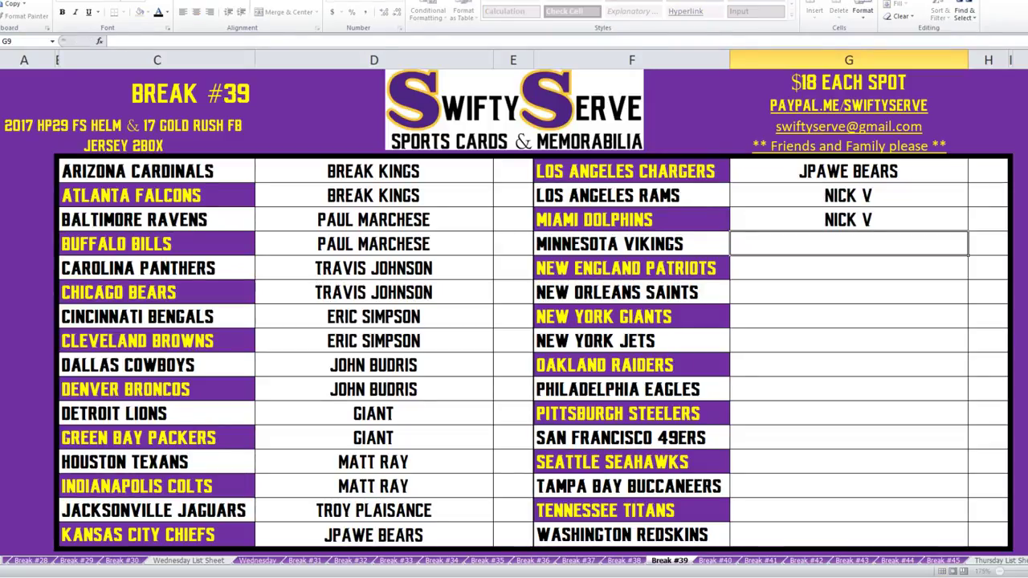
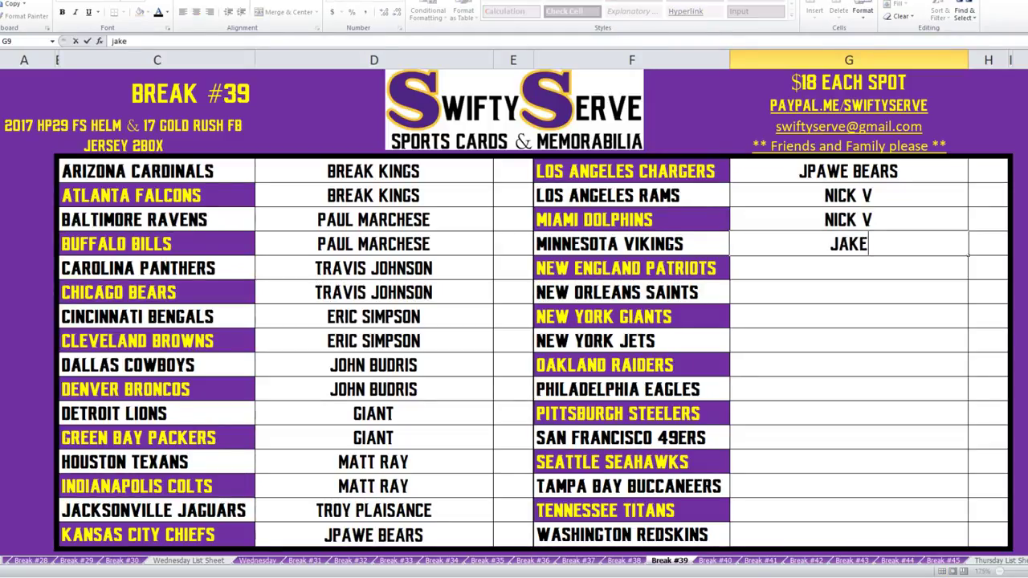
Enter buyers for G9 through G11, one buyer repeated across two rows.
key("Return")
type("ja")
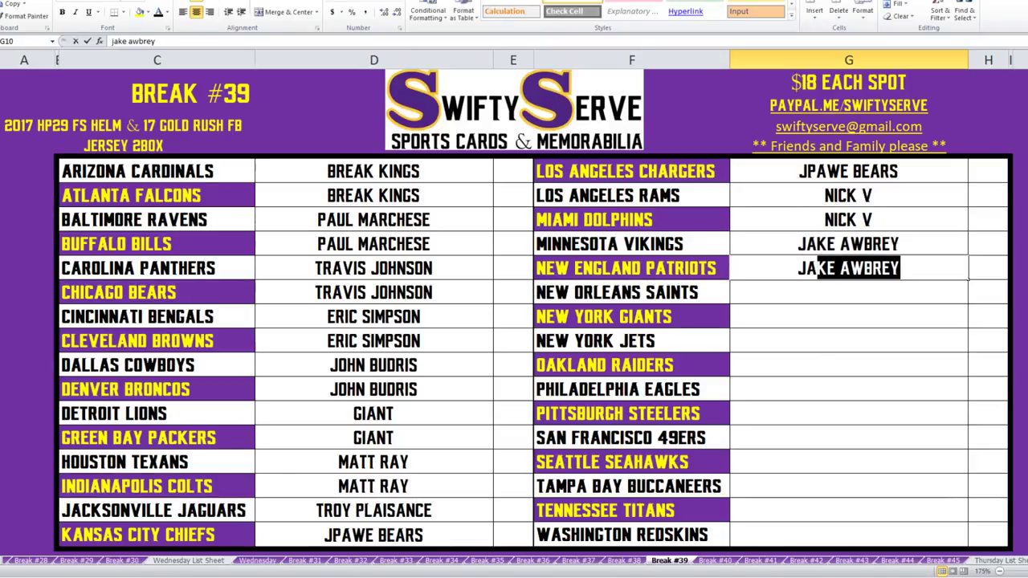
key("Return")
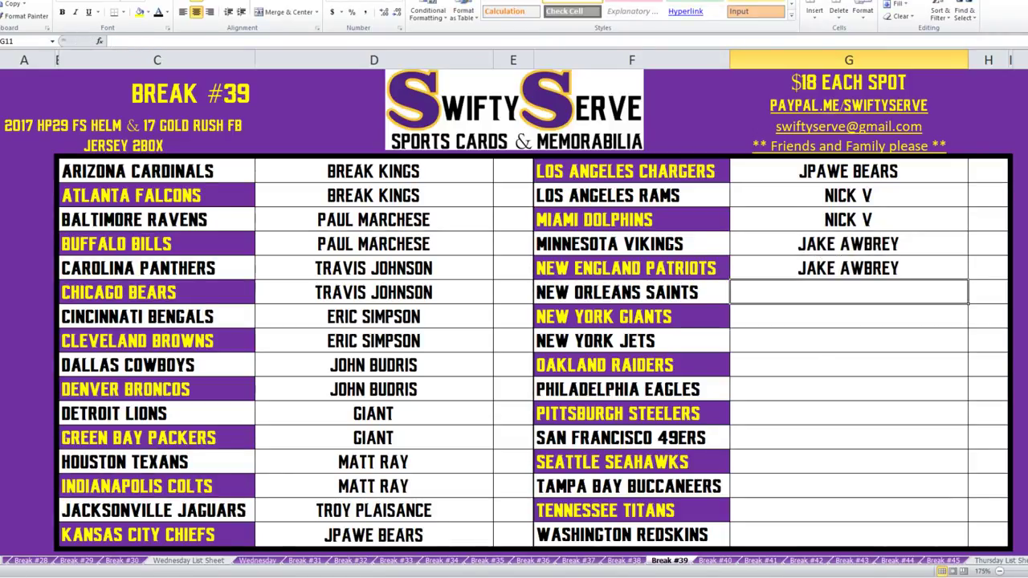
type("snookin")
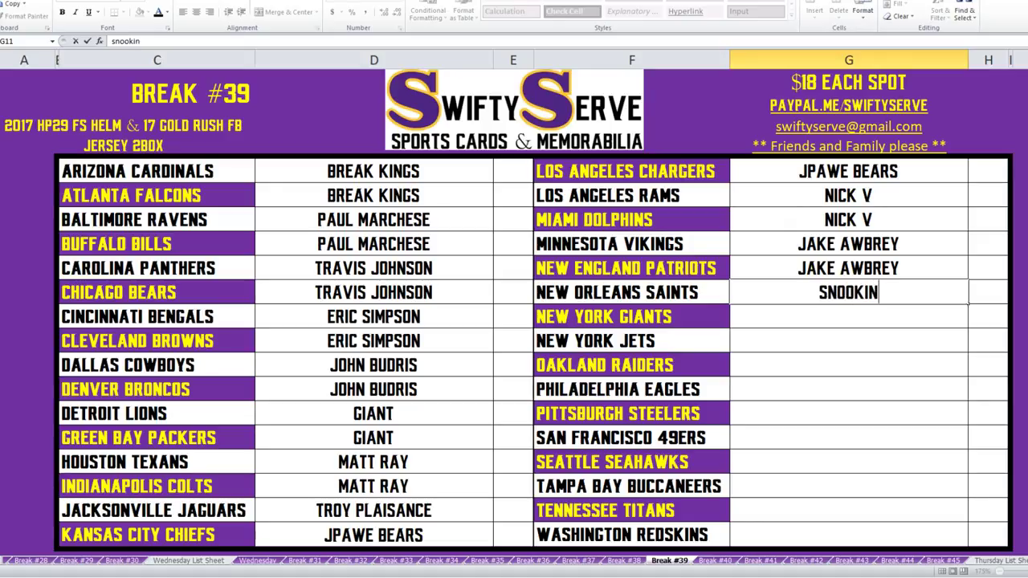
key("BackSpace")
key("BackSpace")
key("BackSpace")
key("BackSpace")
key("BackSpace")
key("BackSpace")
key("BackSpace")
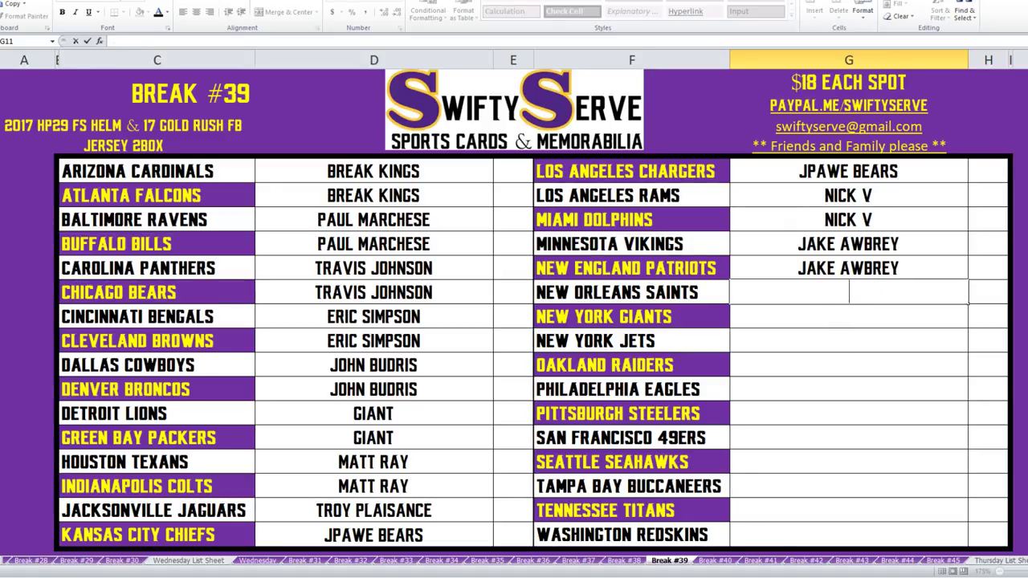
type("m")
key("BackSpace")
type("b mf")
key("Return")
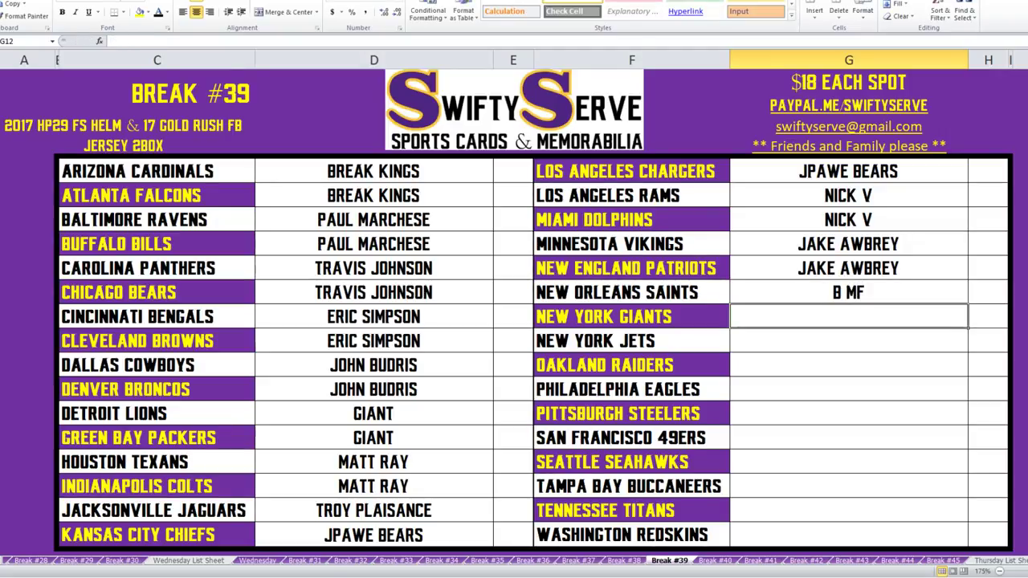
type("jim")
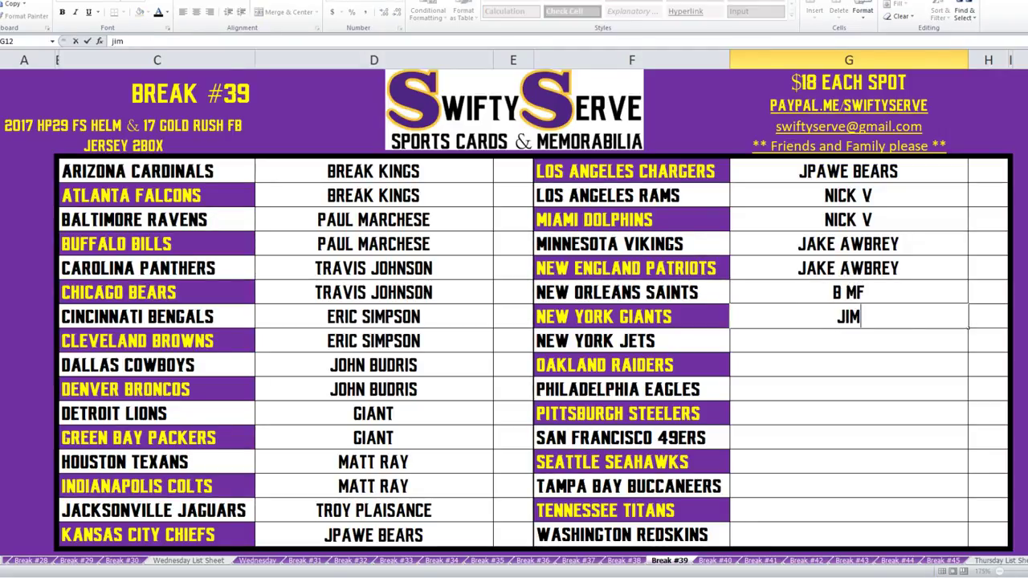
type("dily 18")
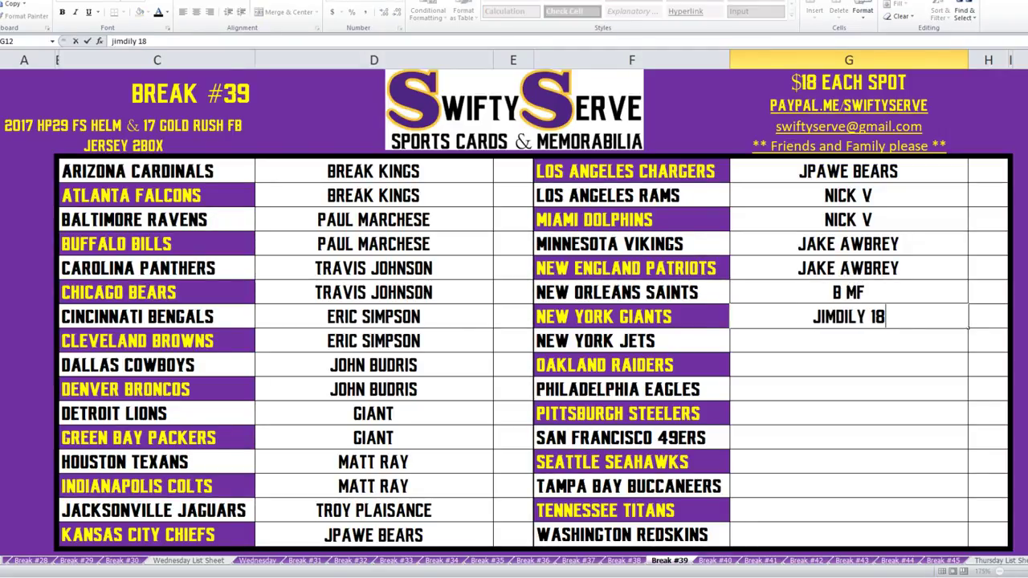
key("Return")
type("j")
key("Return")
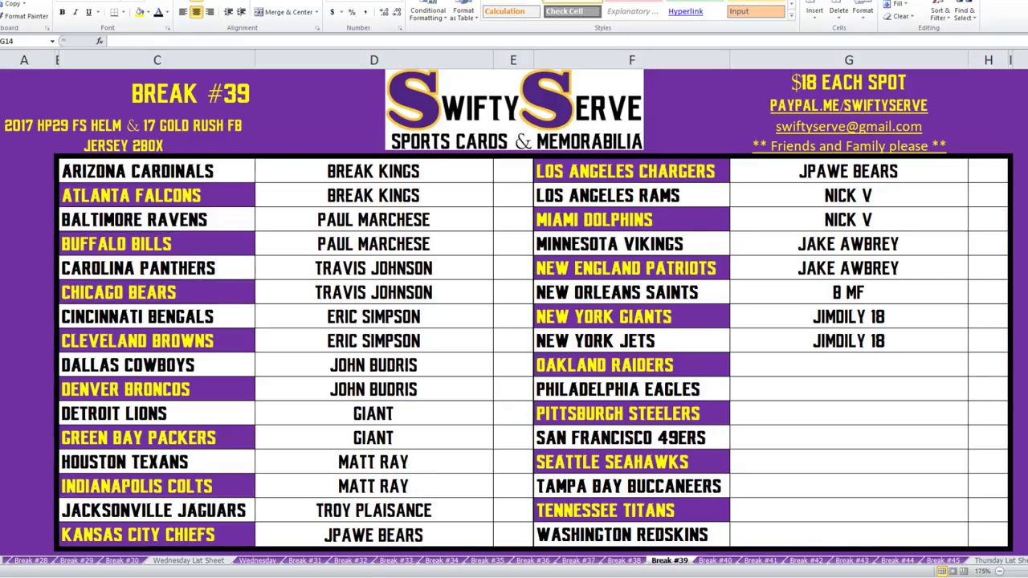
Move the New Orleans and New York Jets buyers up one row, leaving New York Jets blank.
left_click(849, 365)
left_click(848, 269)
key("Delete")
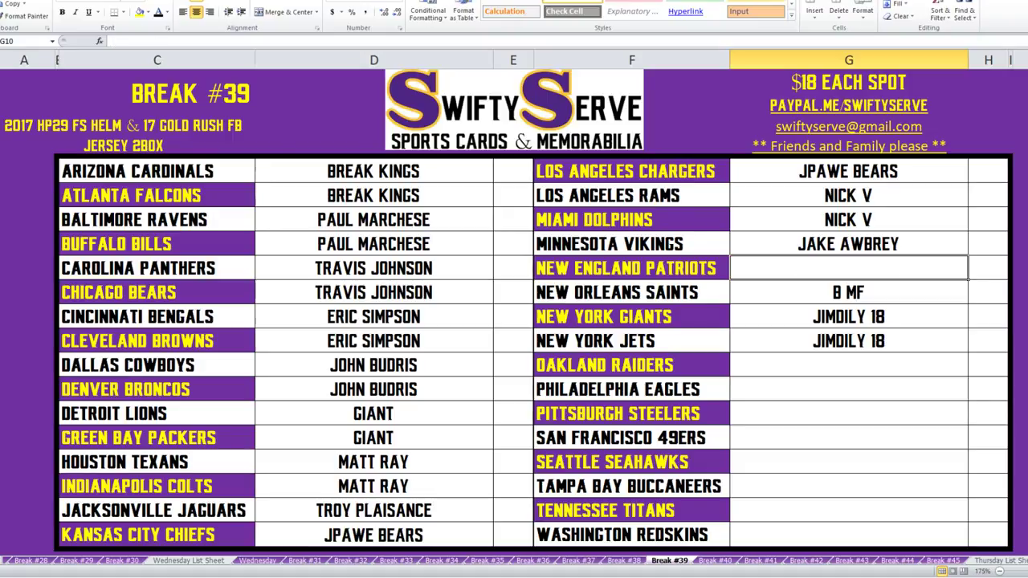
left_click(848, 293)
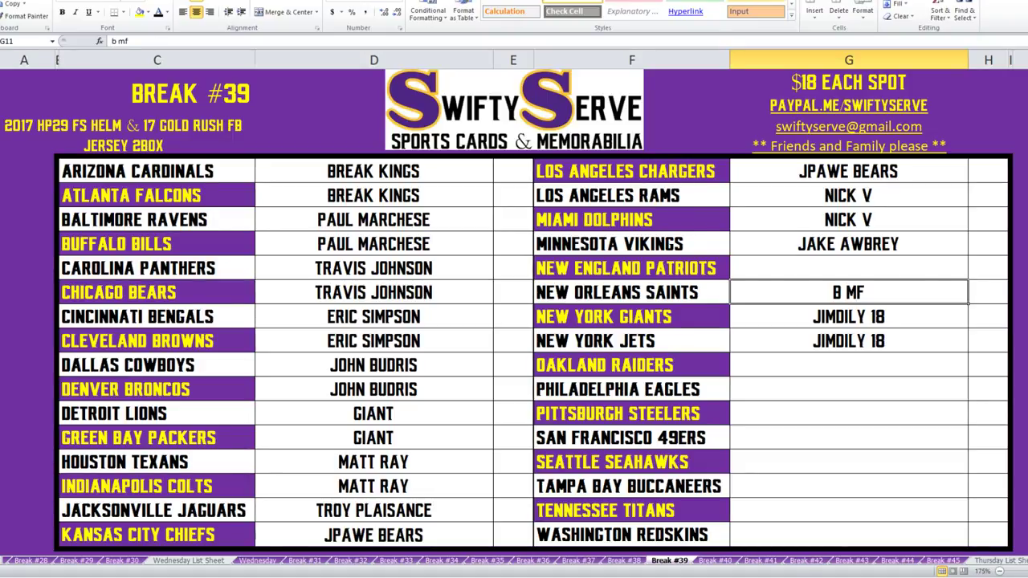
key("ctrl+c")
left_click(848, 268)
key("ctrl+v")
left_click(848, 341)
key("ctrl+c")
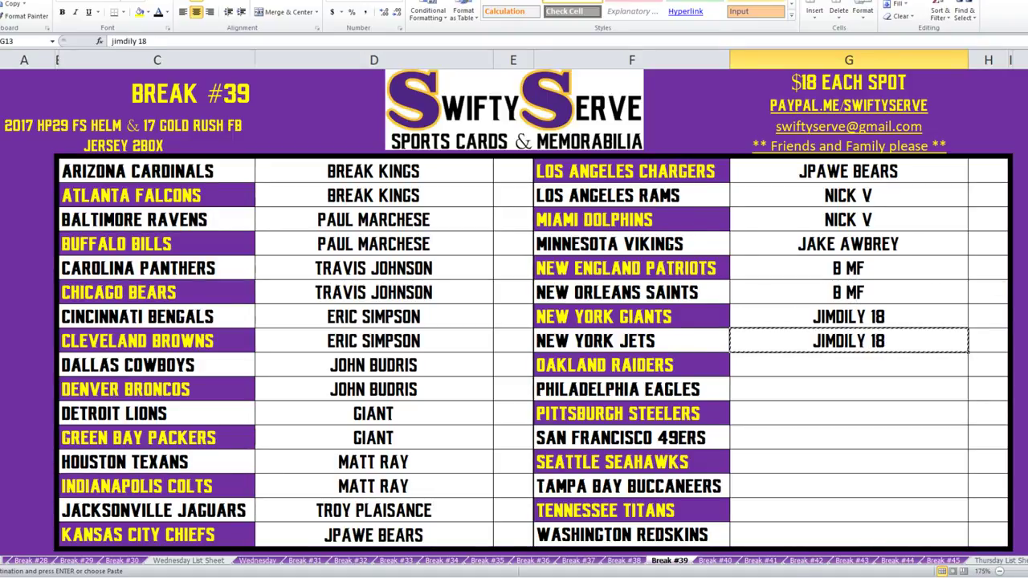
left_click(848, 292)
key("ctrl+v")
left_click(848, 340)
key("Delete")
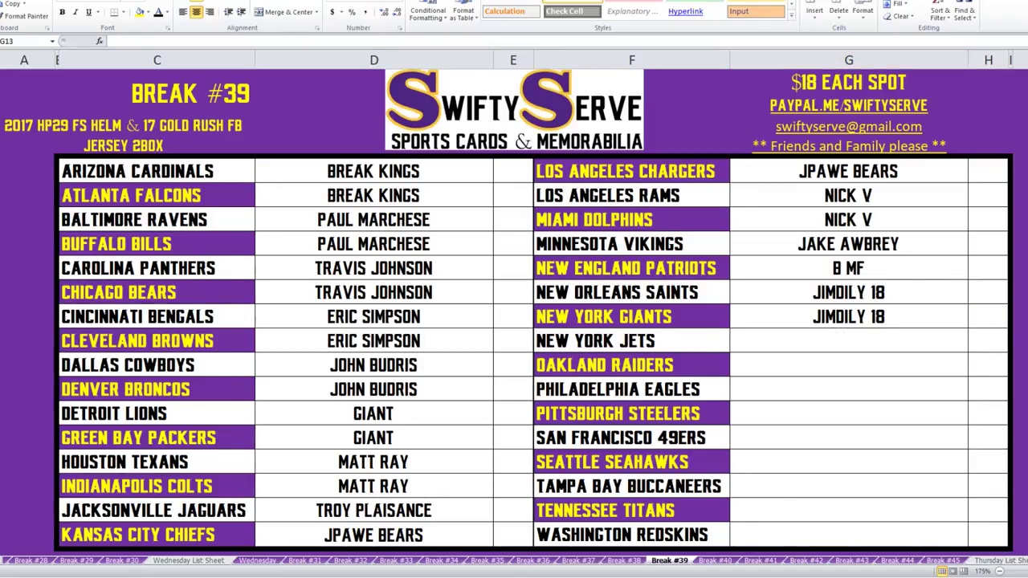
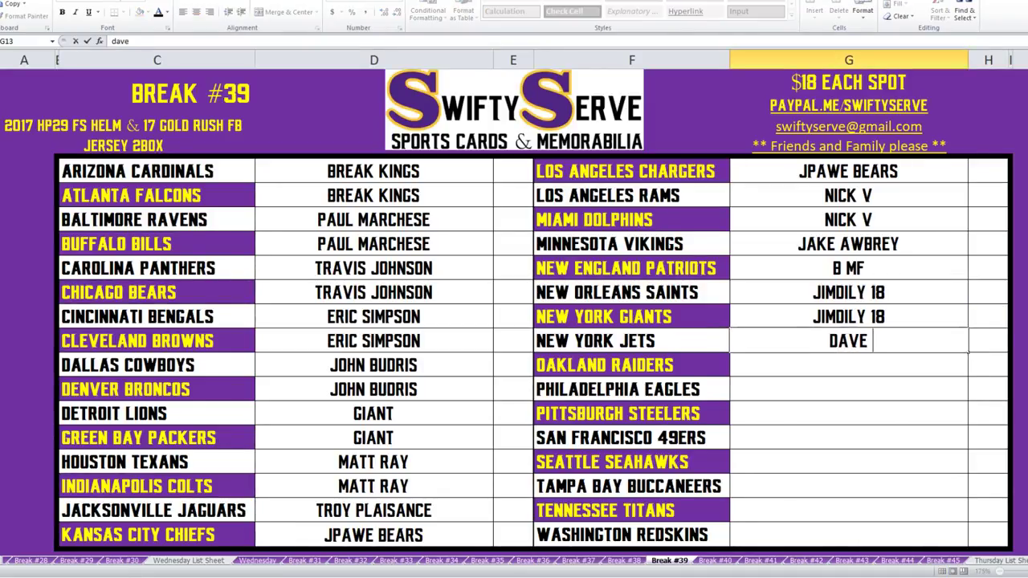
Enter buyers for New York Jets, then one buyer for Oakland, Philadelphia and Pittsburgh.
key("Return")
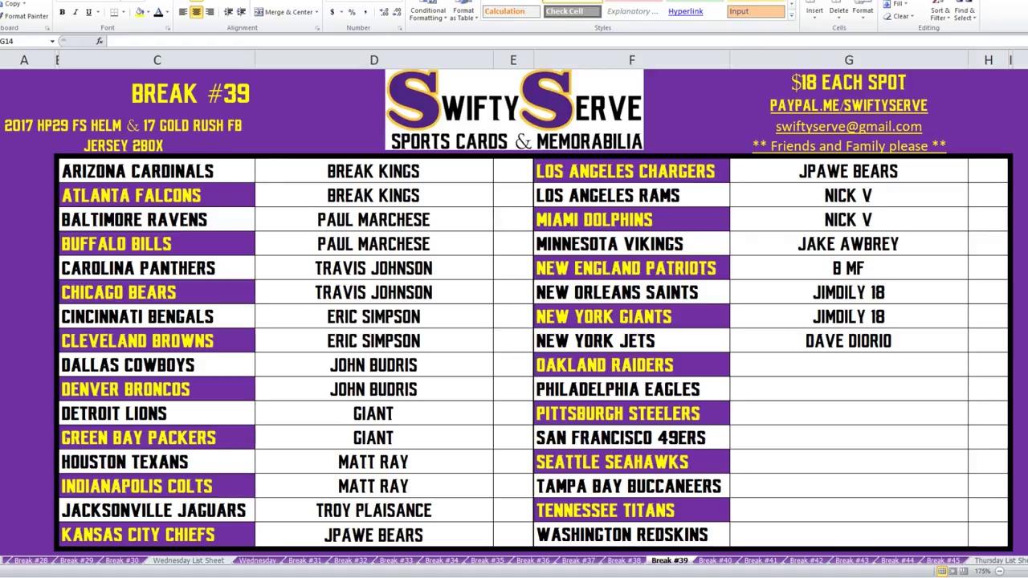
left_click(848, 365)
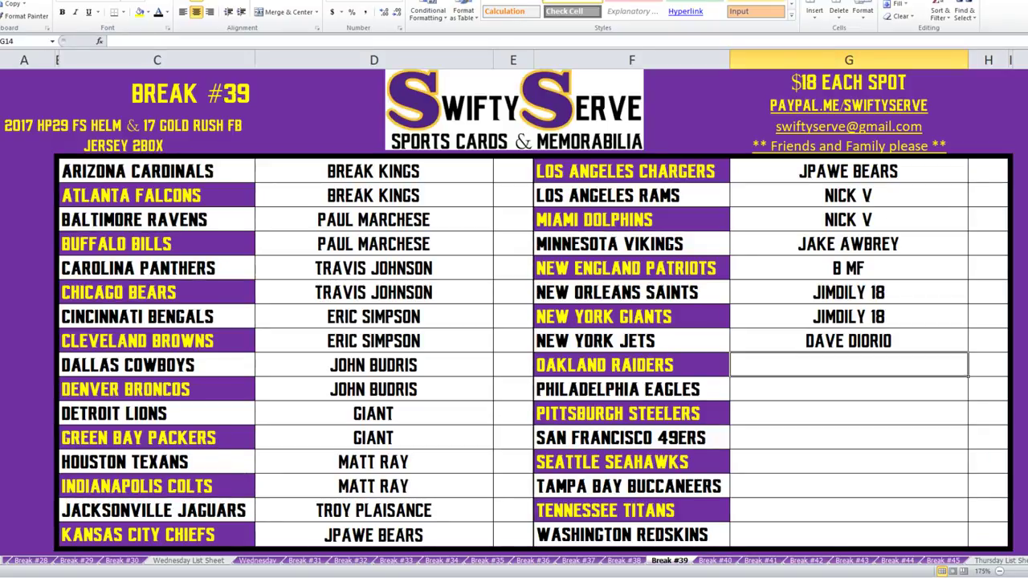
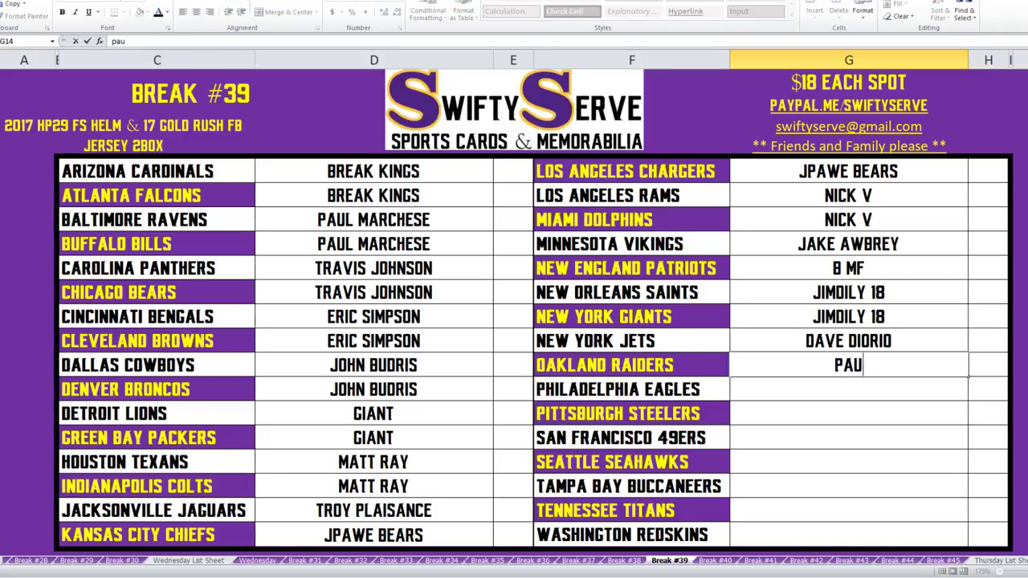
key("Return")
type("paul")
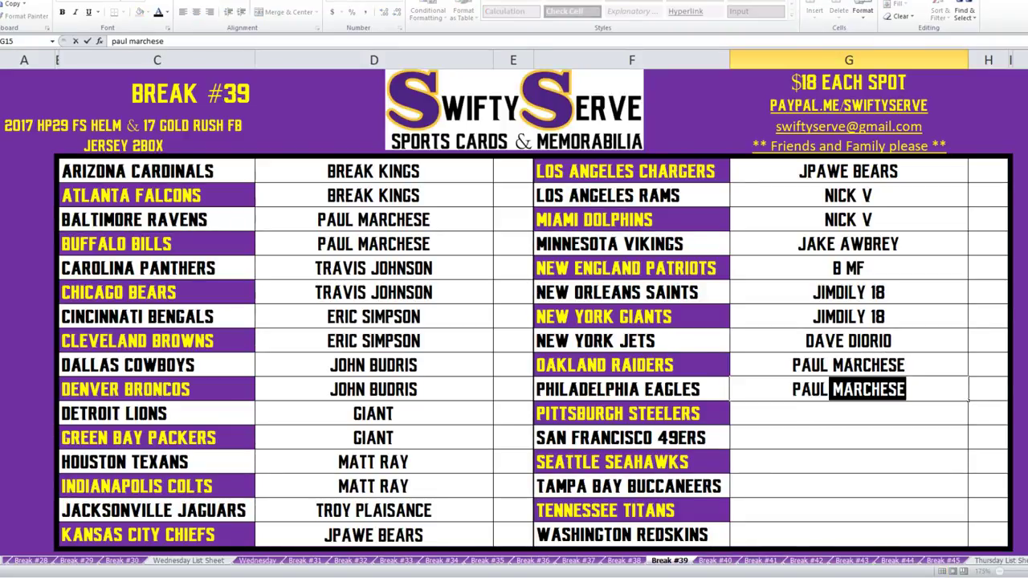
key("Return")
key("Return")
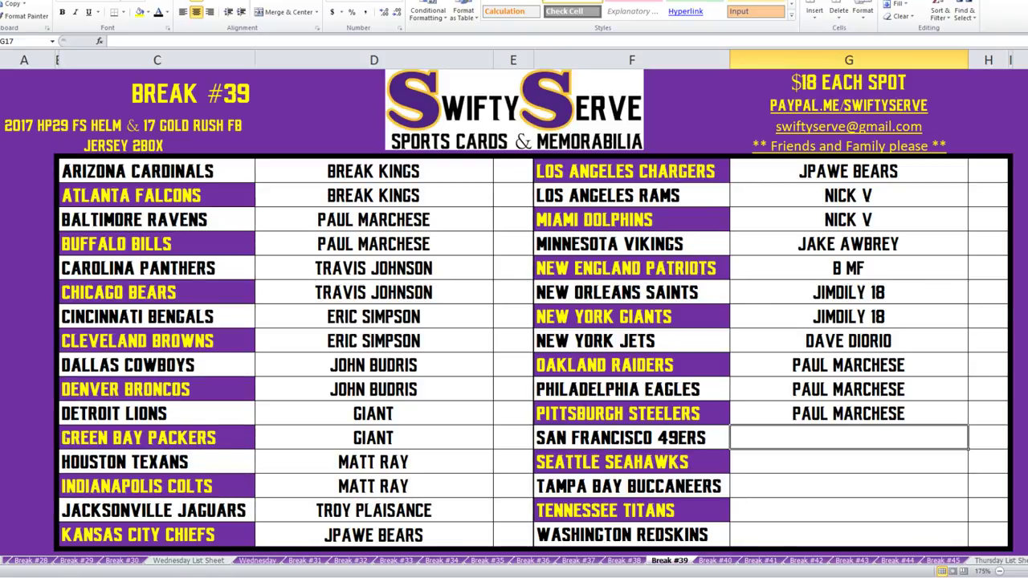
type("lucky")
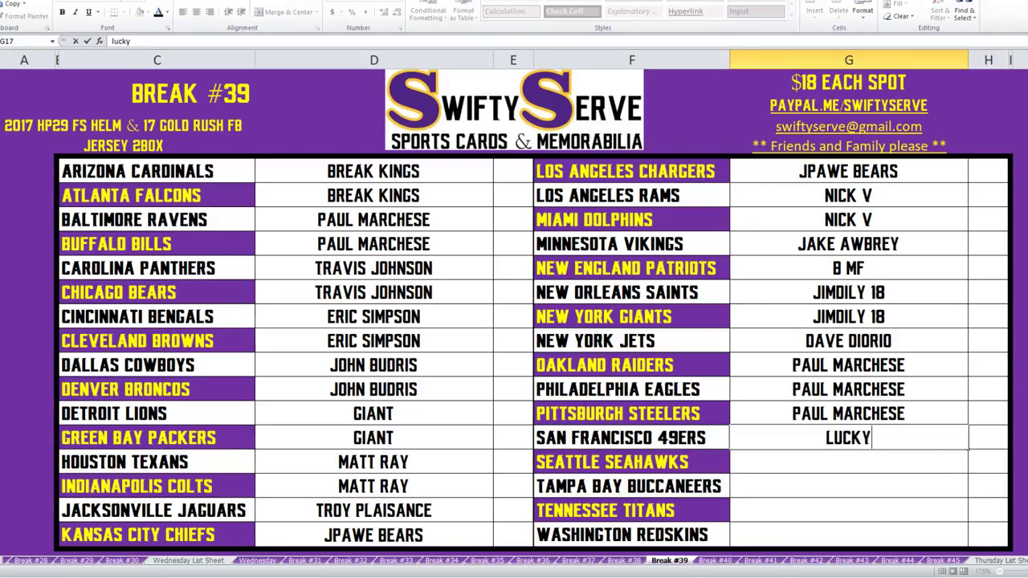
type("14u2")
key("Return")
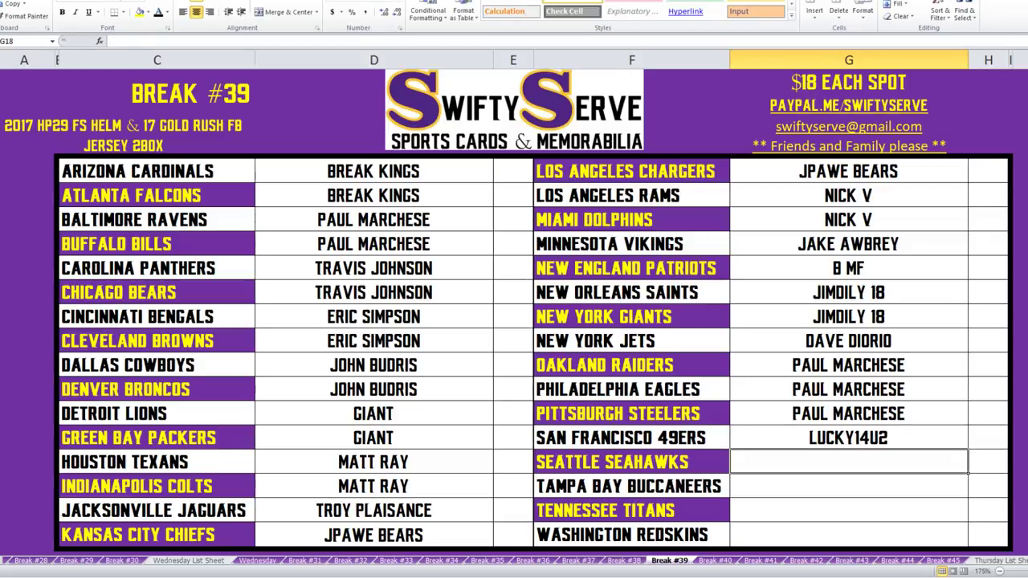
type("nick v")
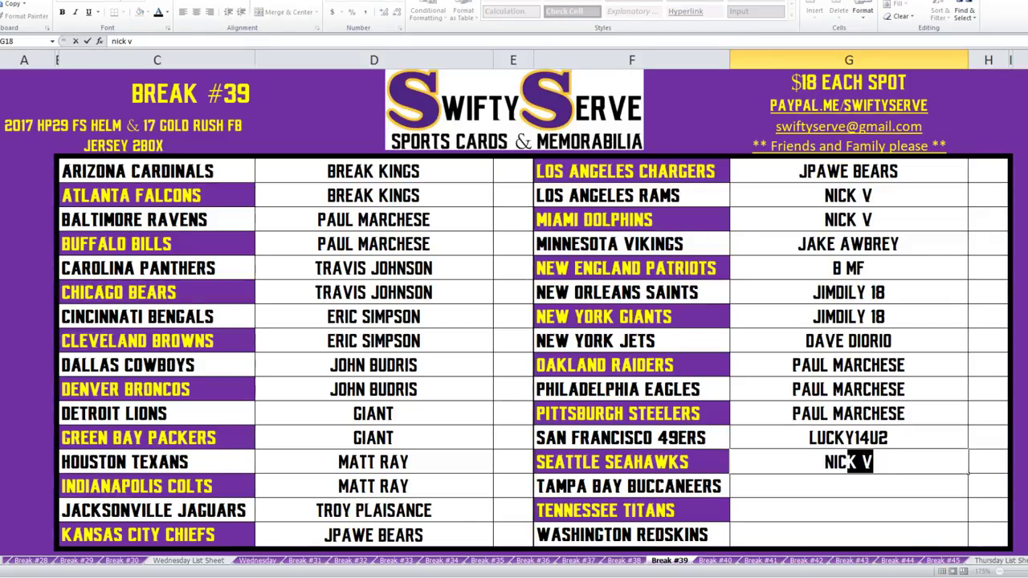
key("Return")
type("break kings")
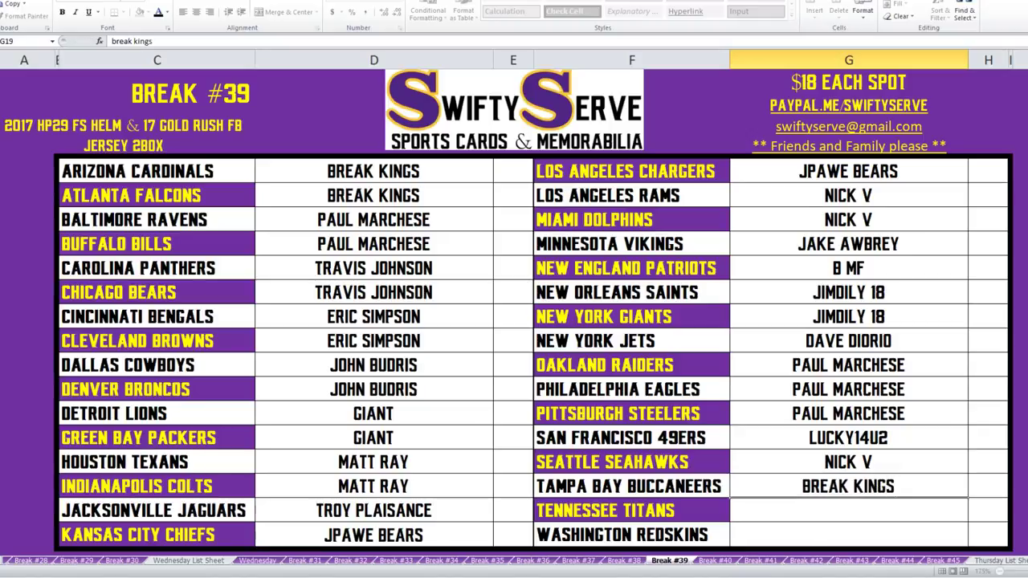
key("Return")
type("woog")
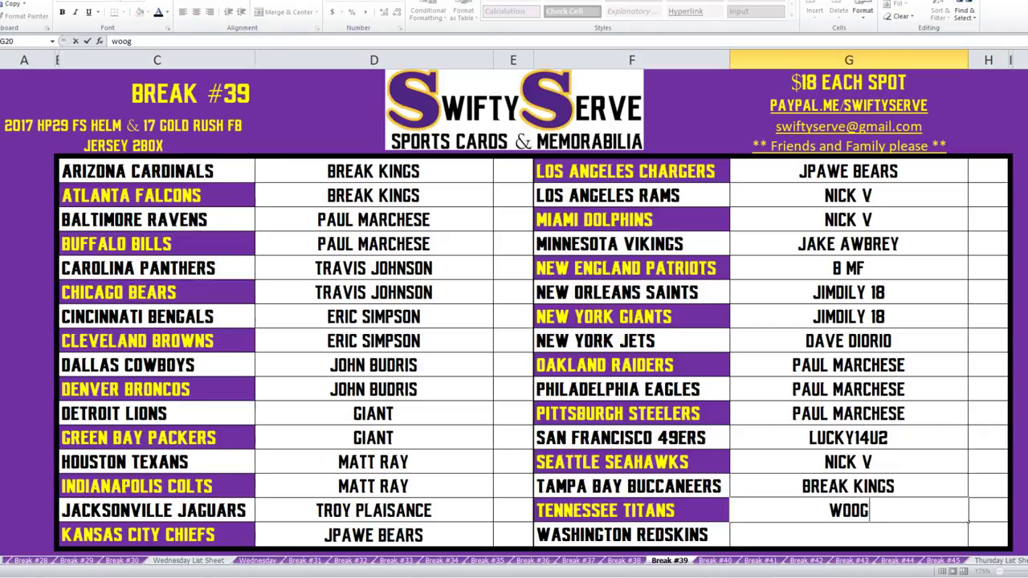
type("lin 15")
key("Return")
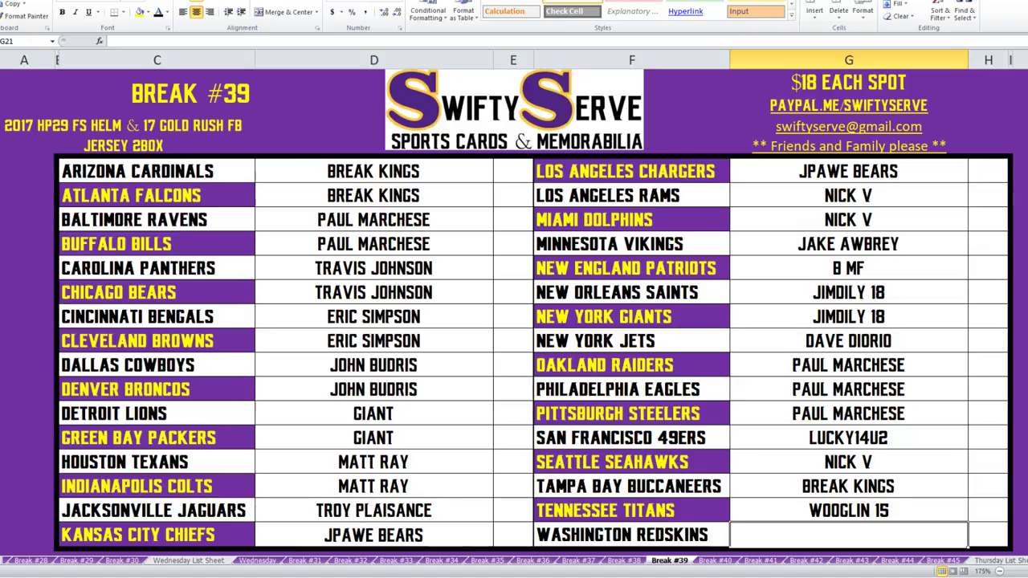
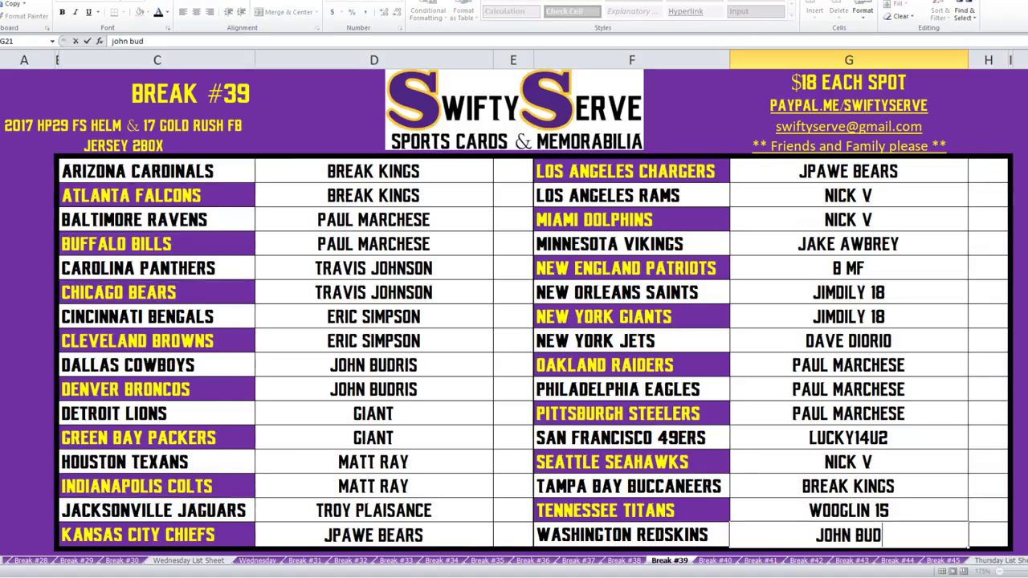
key("Return")
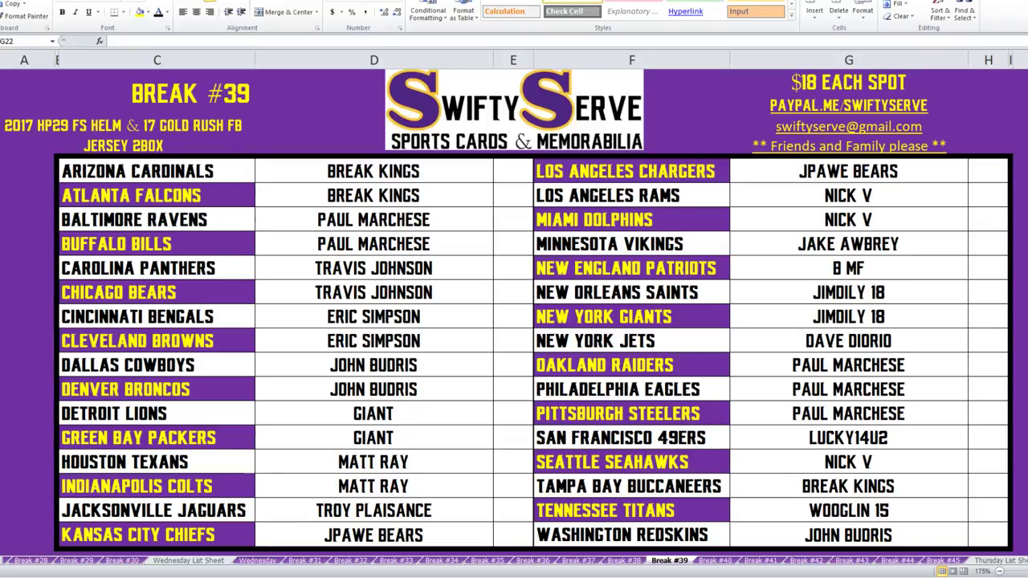
Fill buyer cells D10:E13, D20:E21 and G6:H6 green.
key("alt+Tab")
left_click_drag(373, 317, 512, 341)
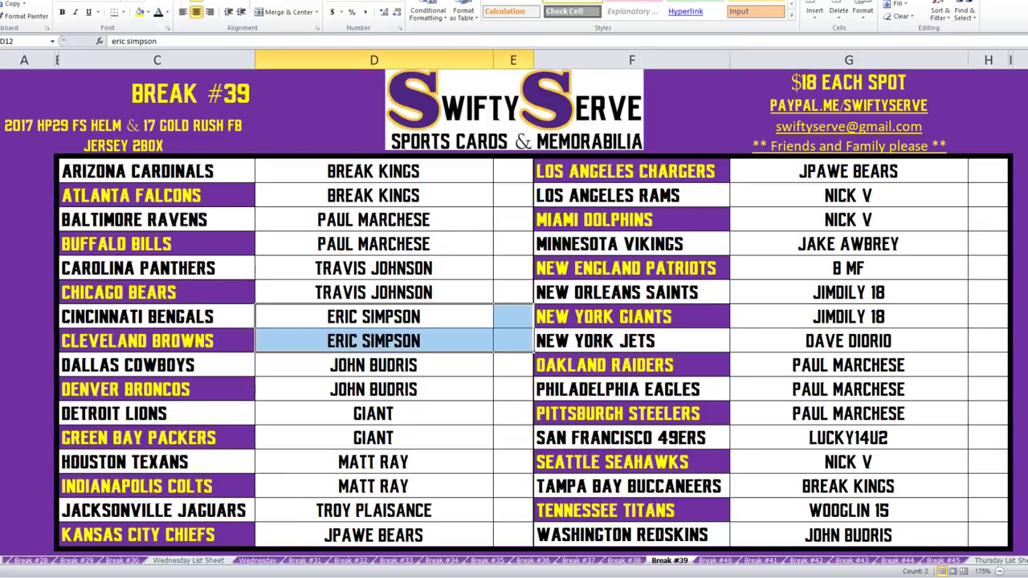
left_click_drag(373, 268, 512, 340)
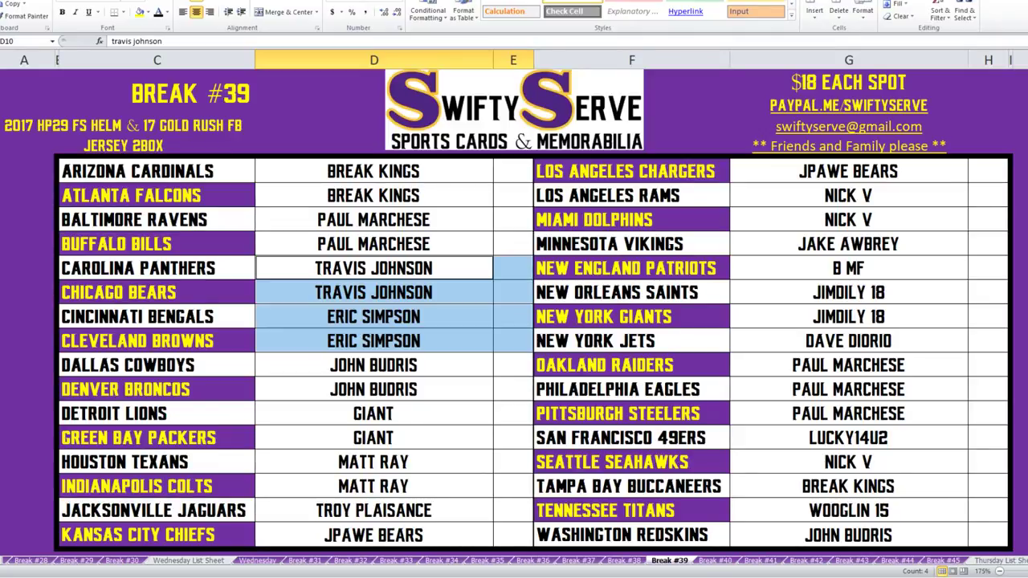
left_click_drag(373, 510, 512, 510)
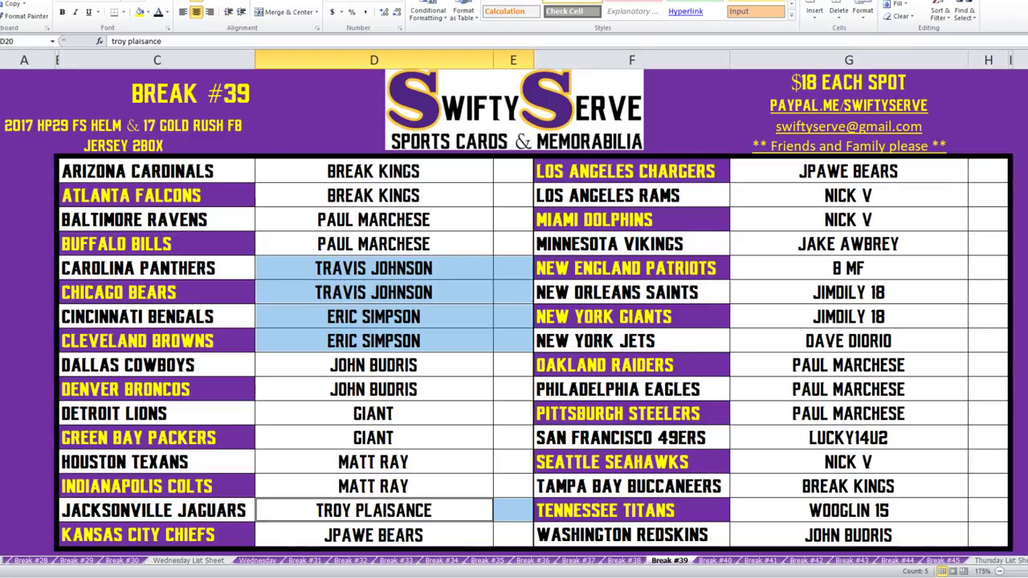
left_click_drag(847, 195, 848, 171)
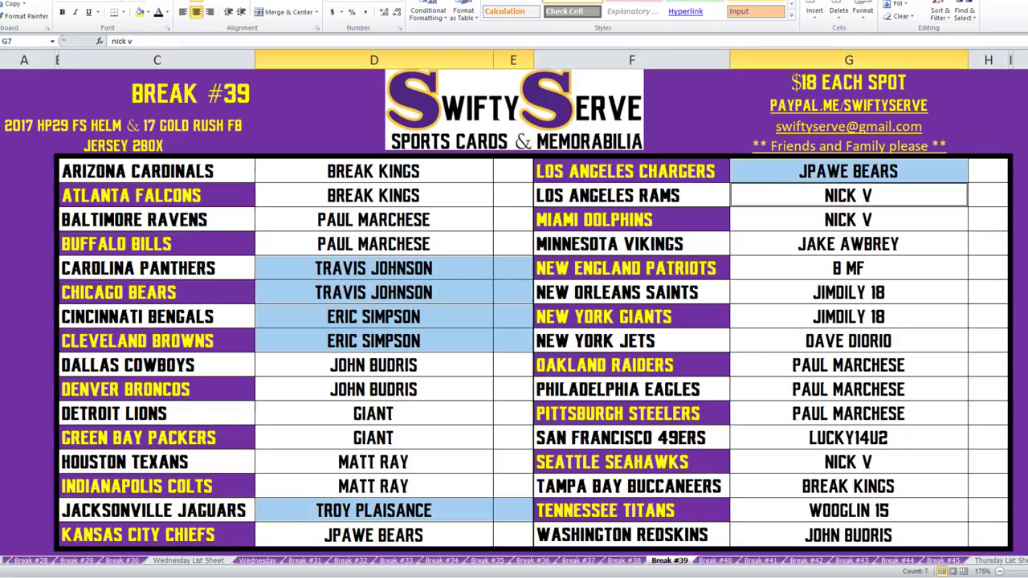
left_click_drag(345, 267, 533, 351)
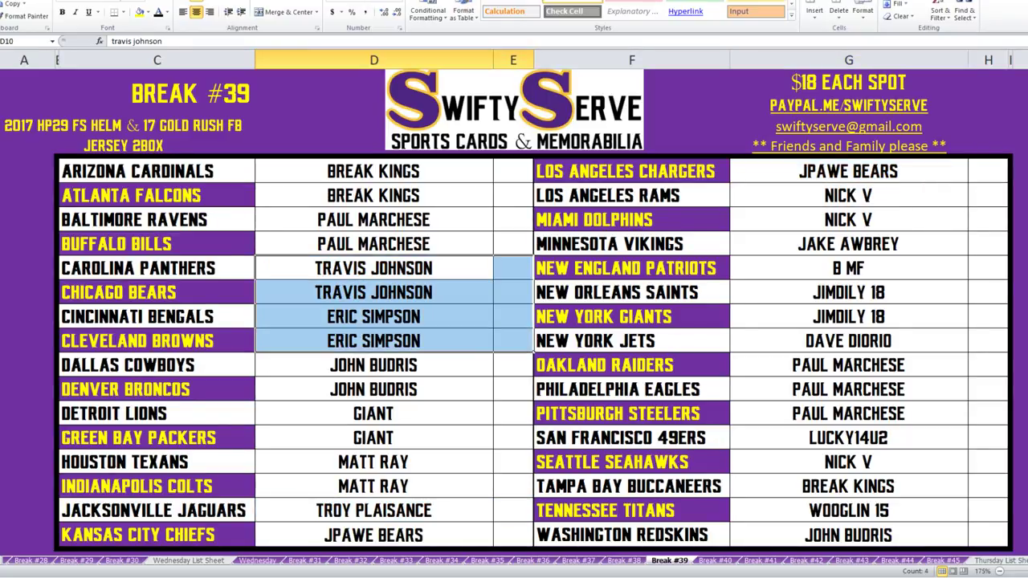
left_click_drag(373, 535, 513, 514)
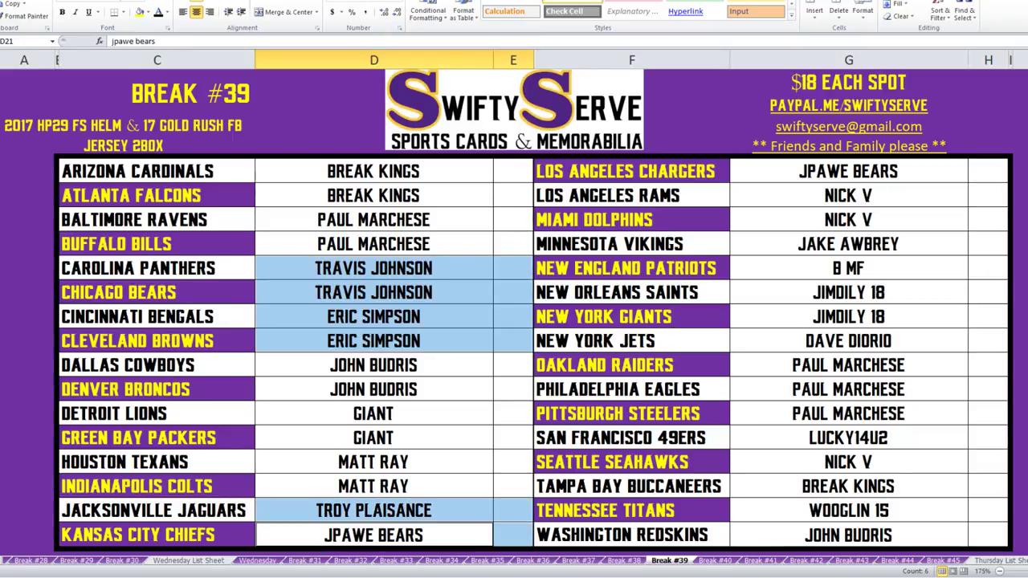
left_click_drag(848, 171, 988, 171)
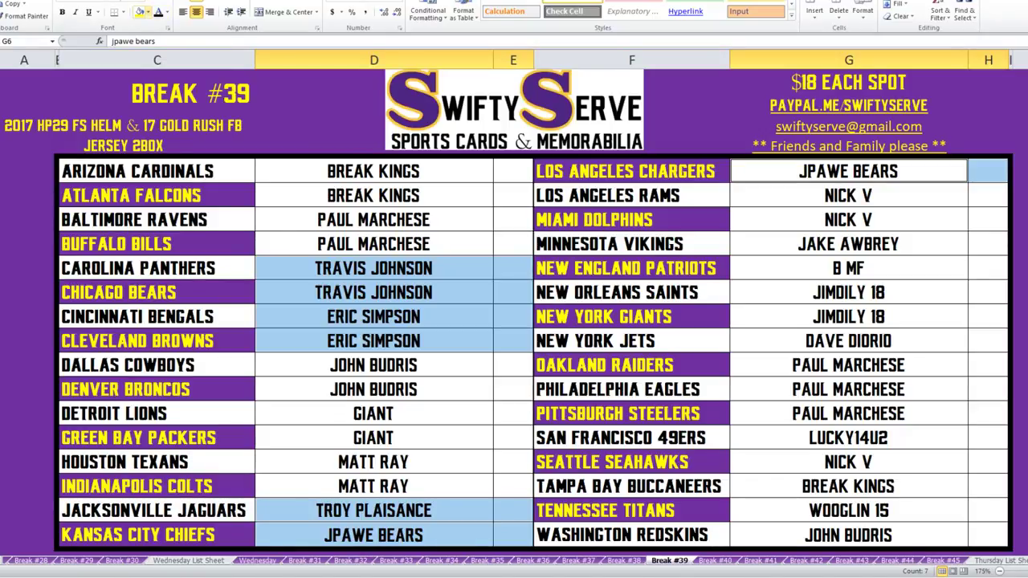
left_click(148, 12)
left_click(187, 96)
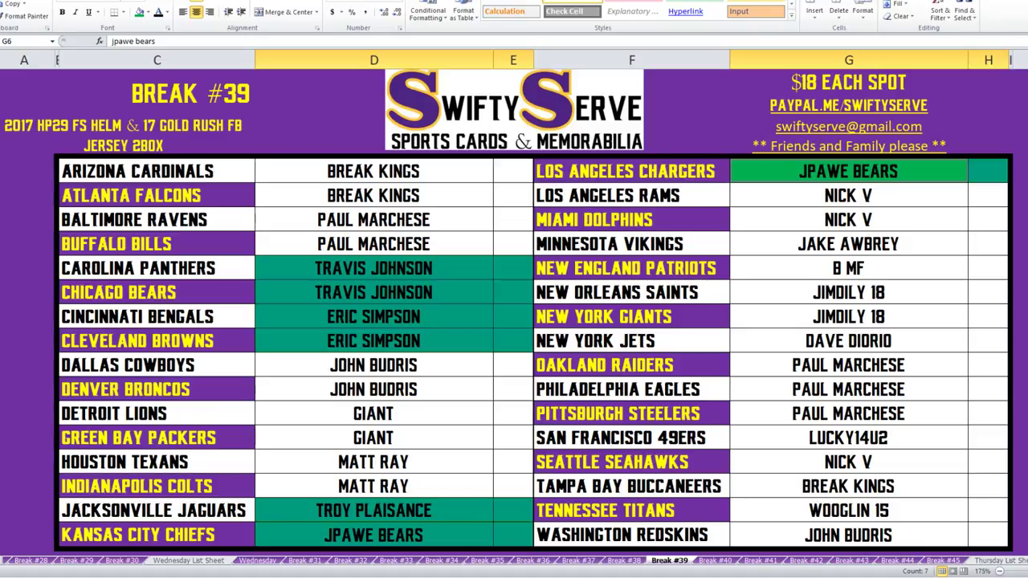
left_click_drag(374, 462, 514, 488)
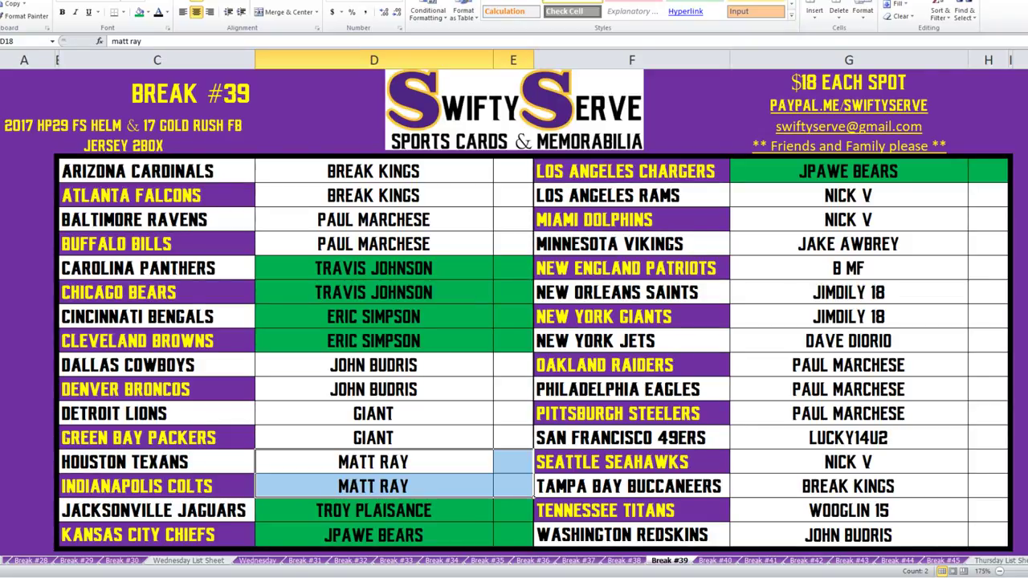
Fill the Texans, Colts, Ravens, Bills, Raiders, Eagles and Steelers buyer cells green.
left_click(139, 12)
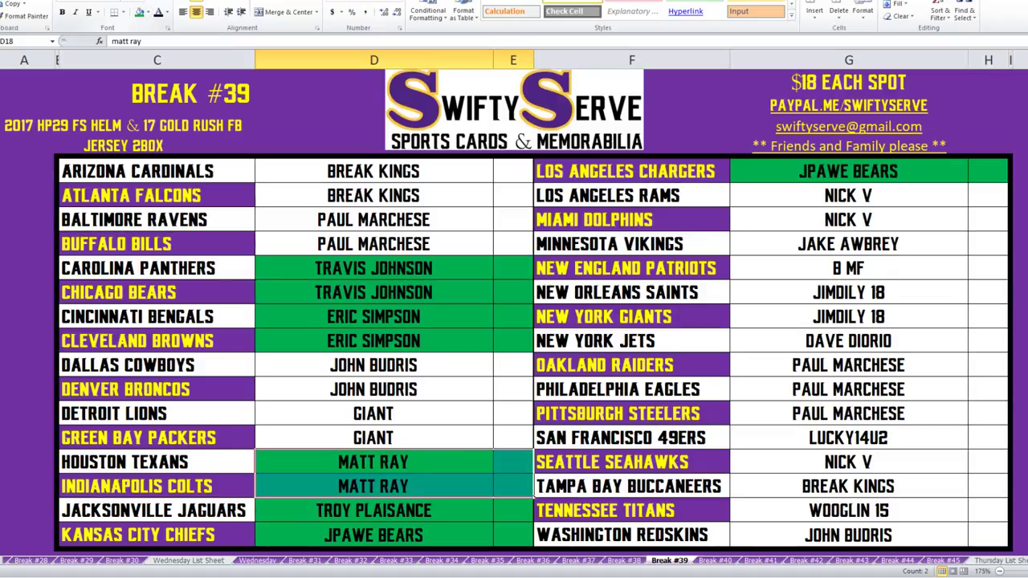
left_click_drag(374, 219, 373, 244)
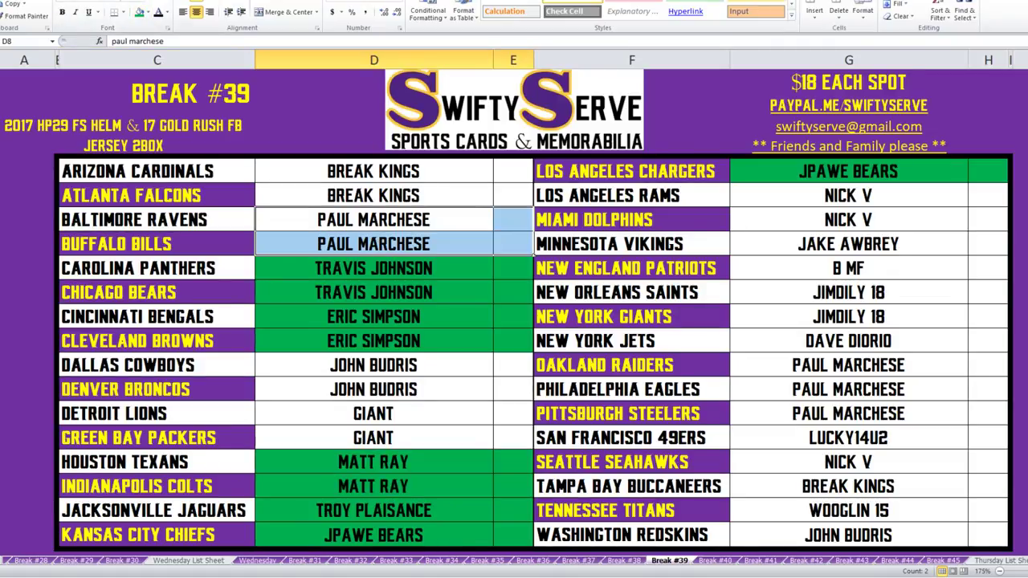
left_click(139, 12)
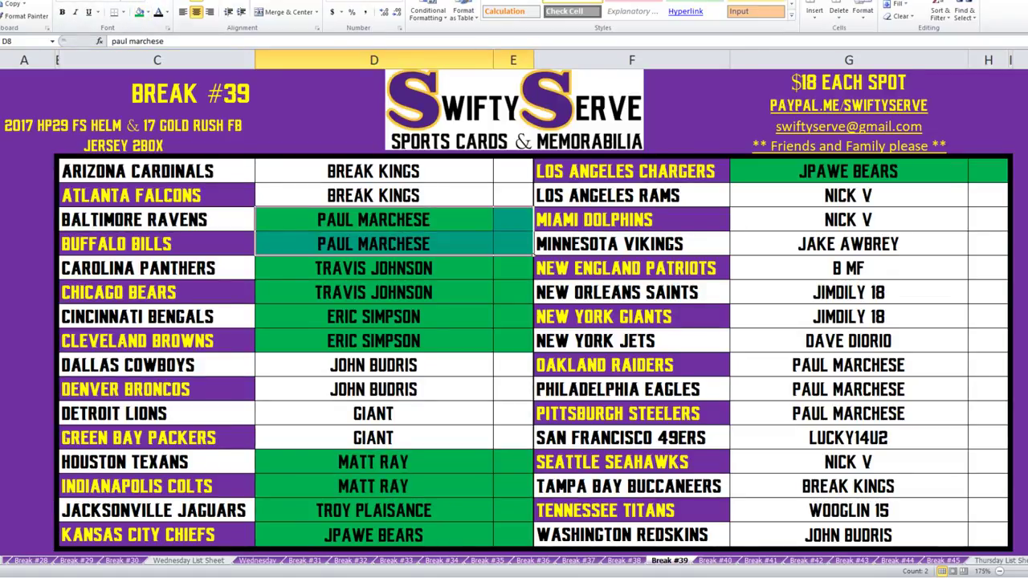
left_click_drag(848, 365, 848, 413)
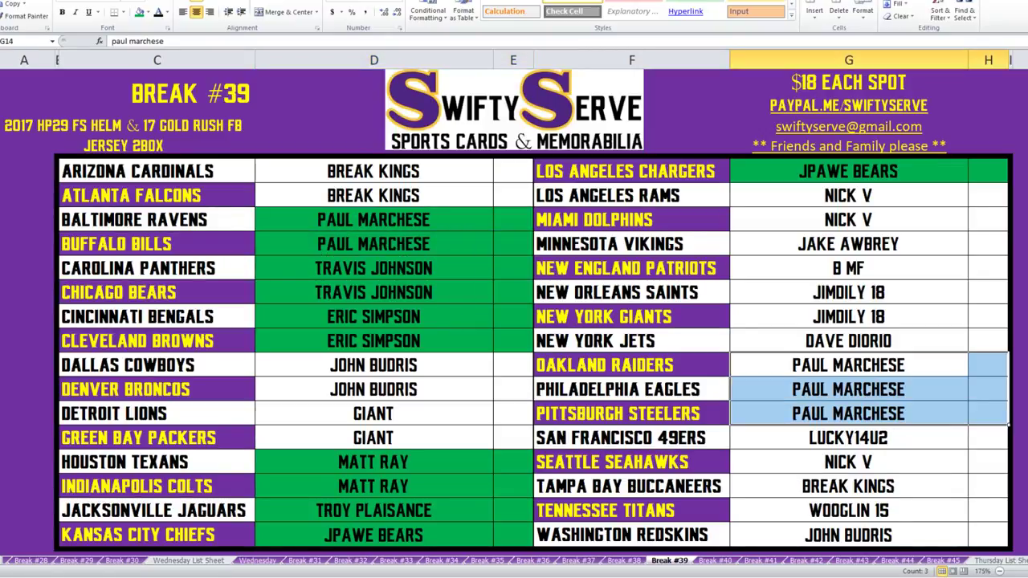
left_click(139, 12)
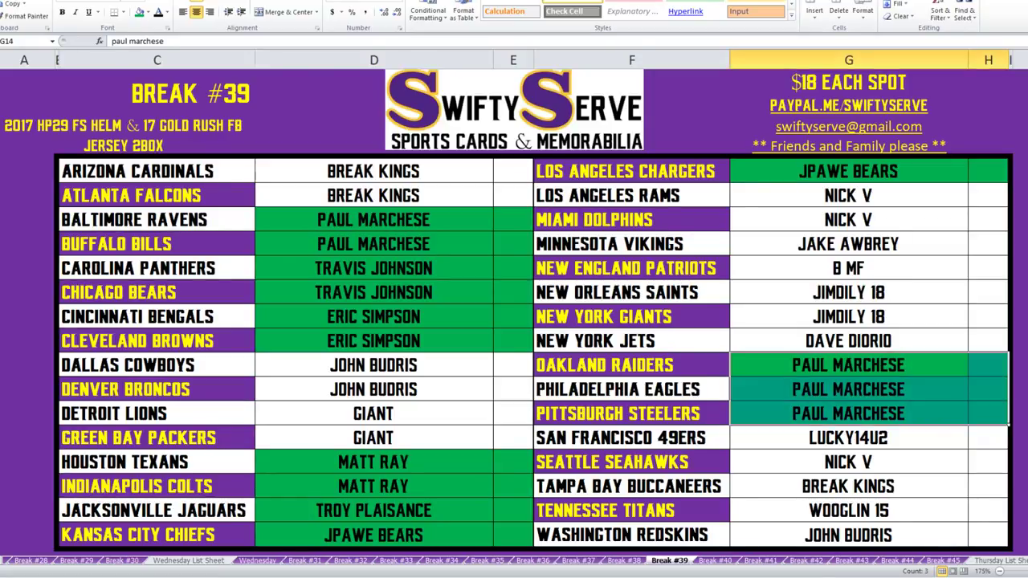
Fill the Vikings, Cardinals, Falcons and Buccaneers buyer cells green.
left_click(848, 243)
left_click(848, 340, "ctrl")
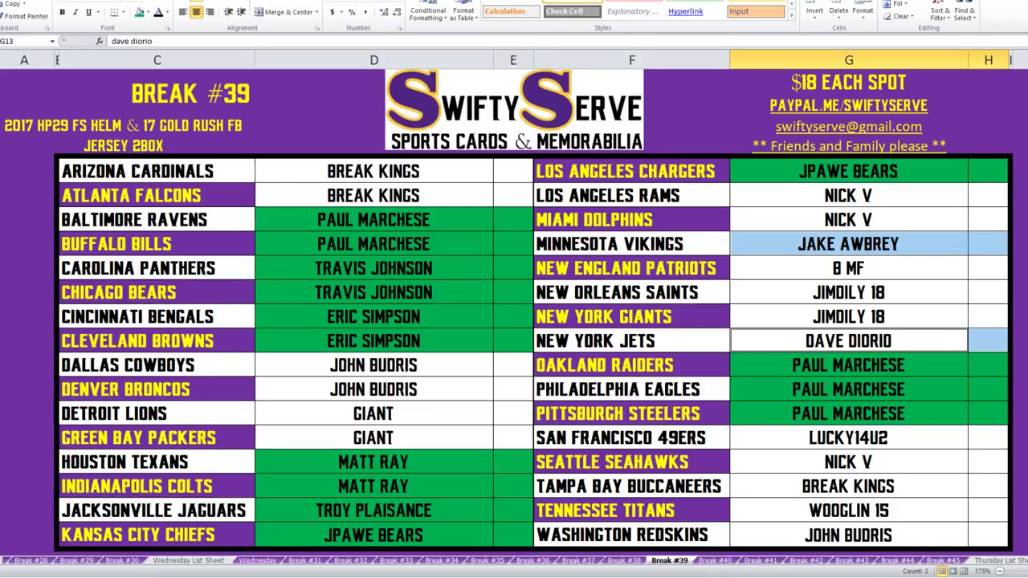
left_click(848, 244)
left_click(139, 11)
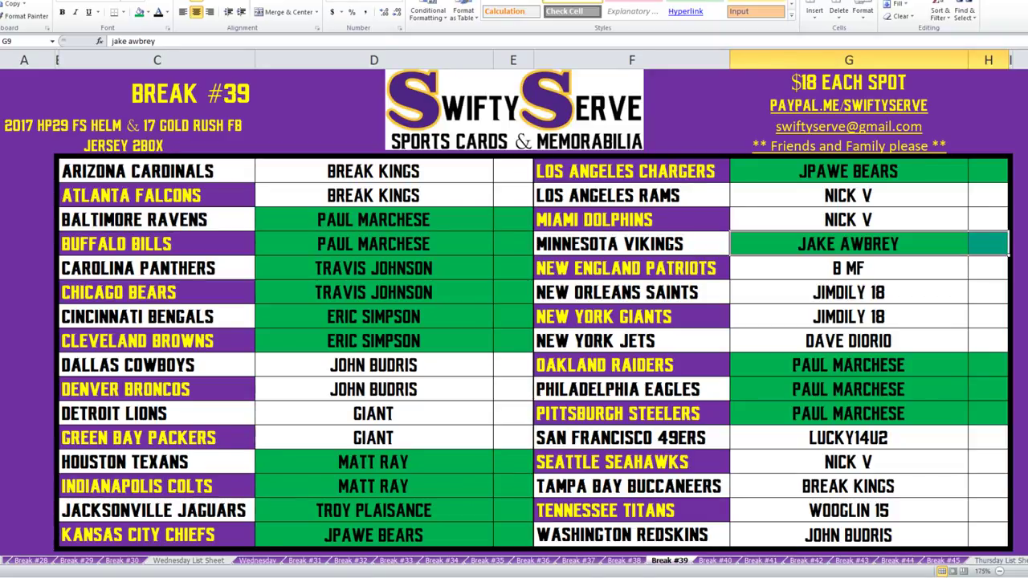
left_click_drag(373, 171, 530, 201)
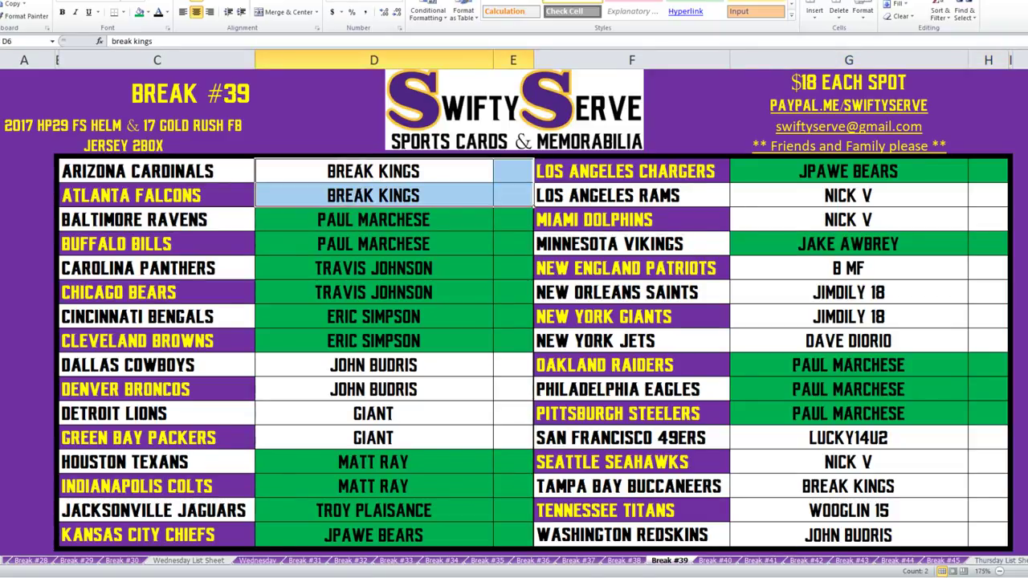
left_click(139, 12)
left_click(848, 486)
left_click(145, 12)
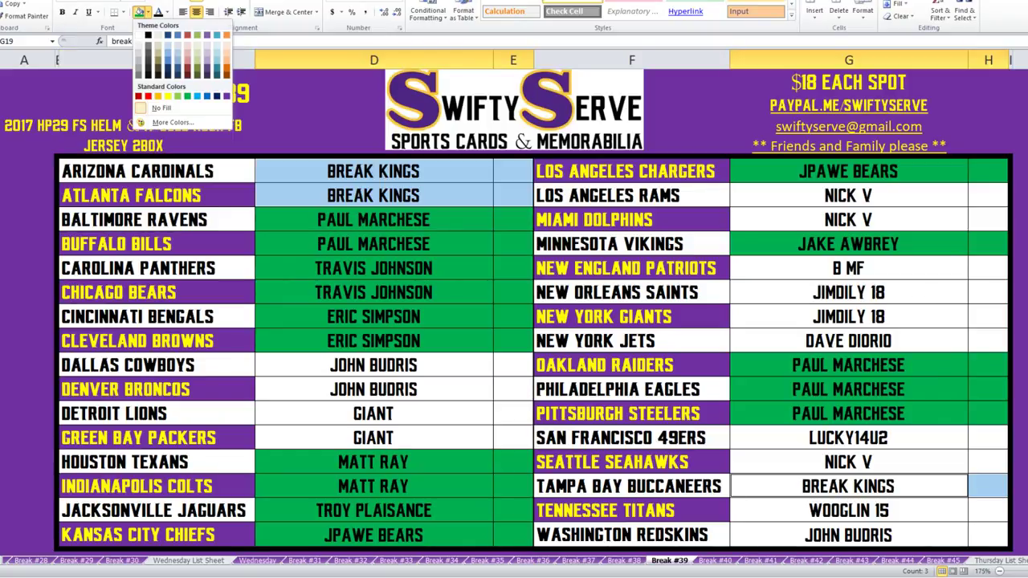
left_click(187, 96)
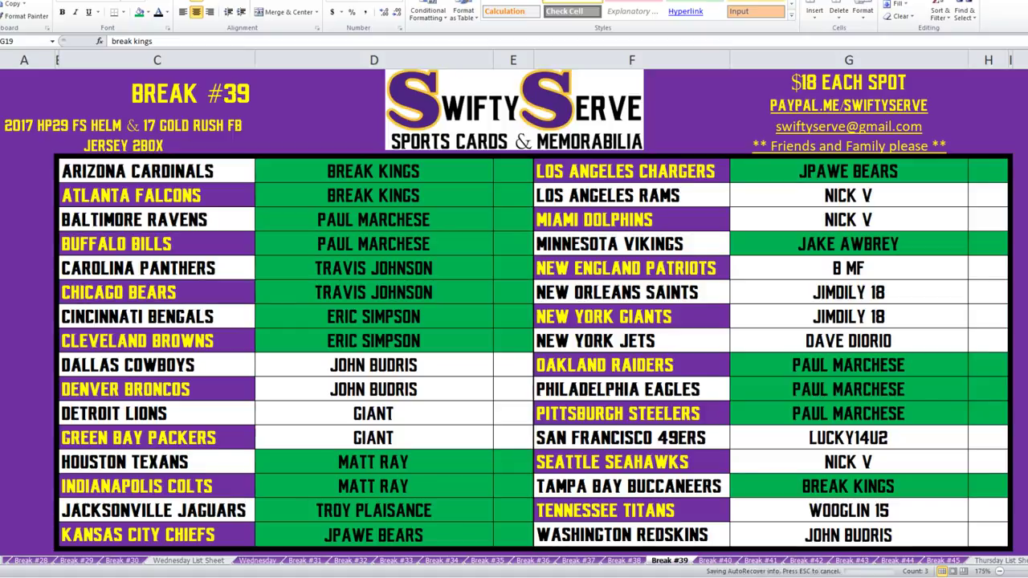
Fill the Cowboys, Broncos, Redskins, Rams, Dolphins, Lions and Packers buyer cells green.
left_click_drag(374, 365, 373, 388)
left_click(848, 535, "ctrl")
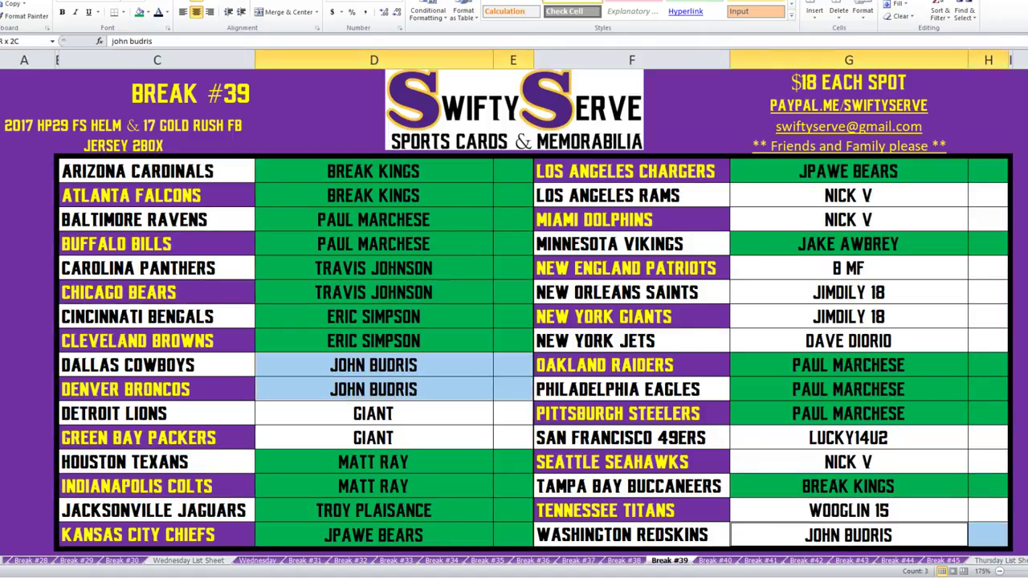
left_click_drag(848, 195, 848, 219)
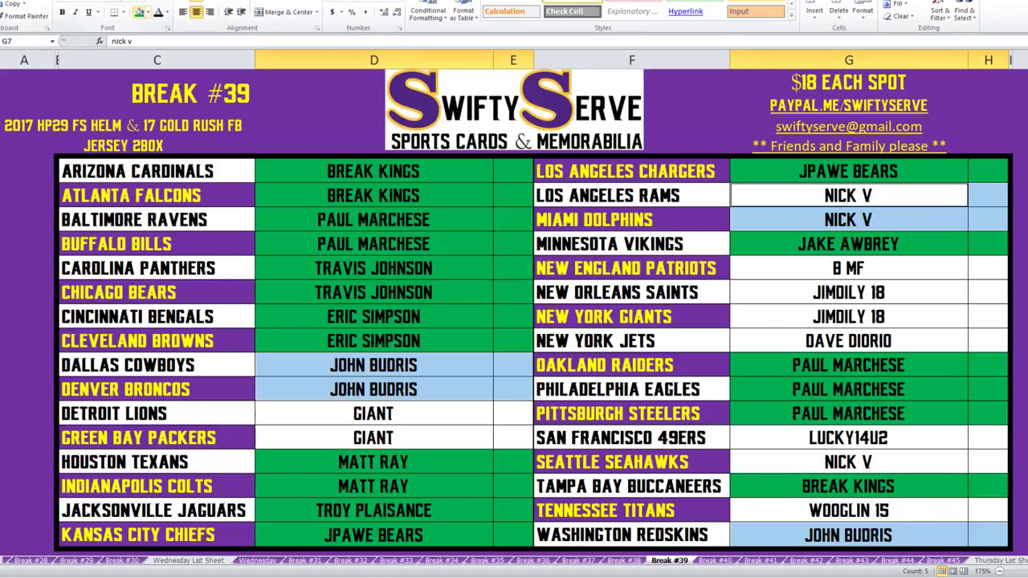
left_click(139, 12)
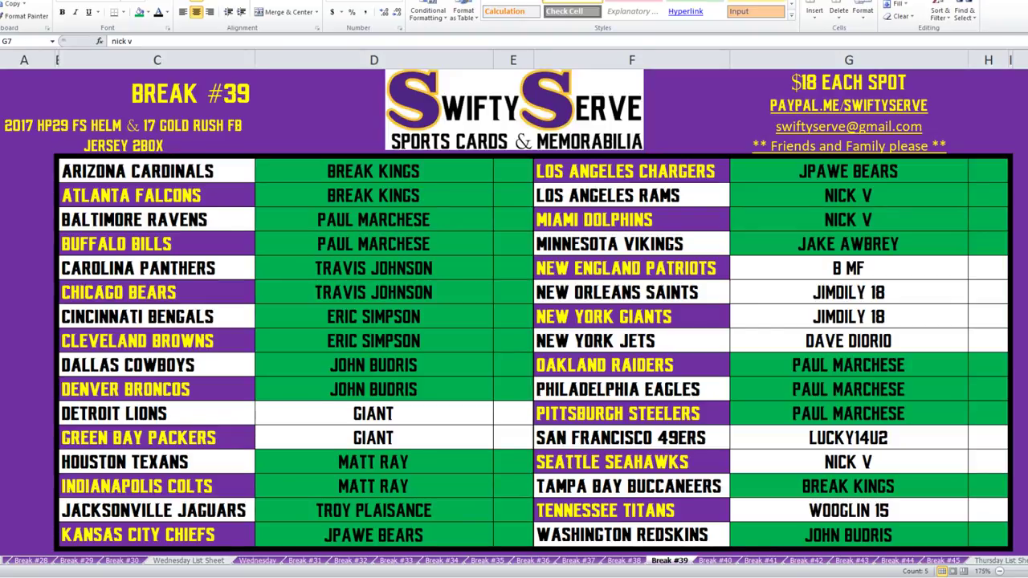
left_click_drag(373, 413, 374, 436)
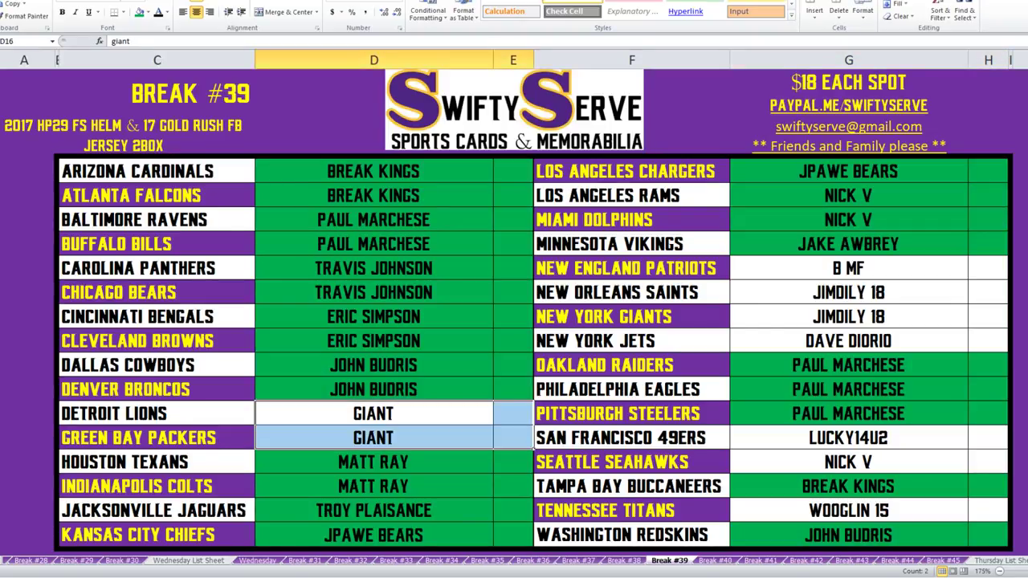
left_click(138, 11)
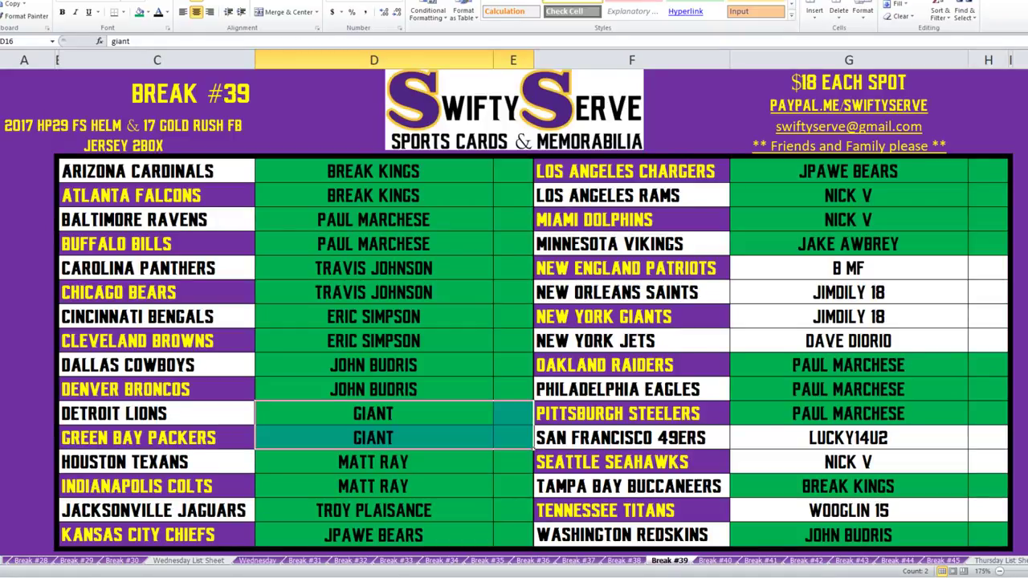
key("alt+Tab")
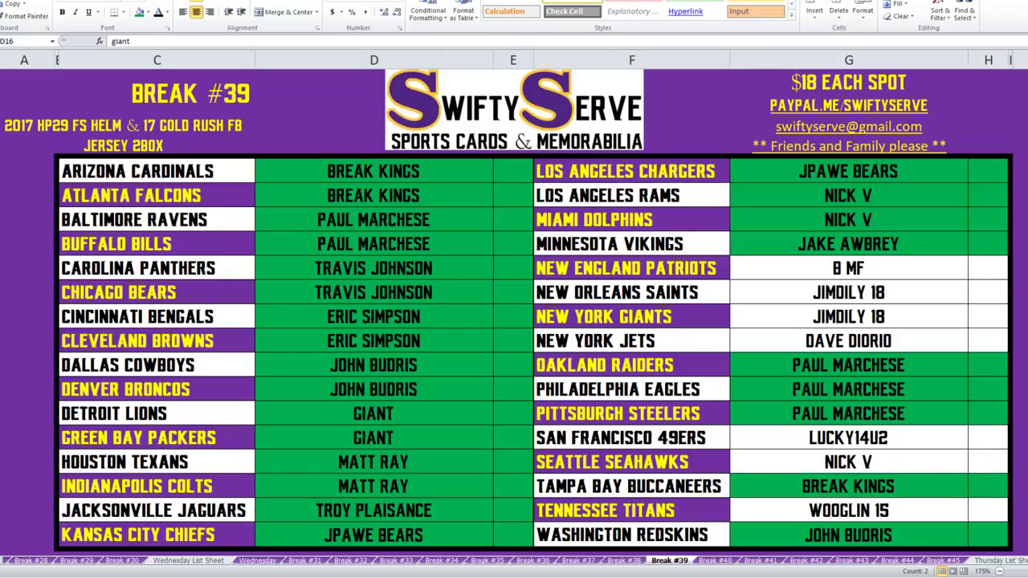
Fill the Jets, Seahawks, Titans, Saints and Giants buyer cells green.
left_click_drag(373, 268, 513, 292)
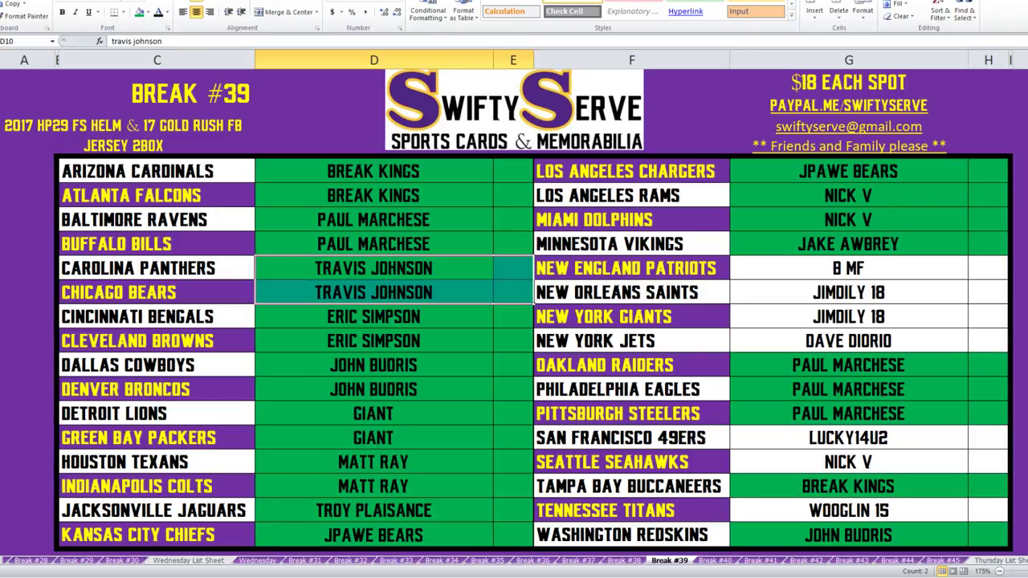
key("alt+Tab")
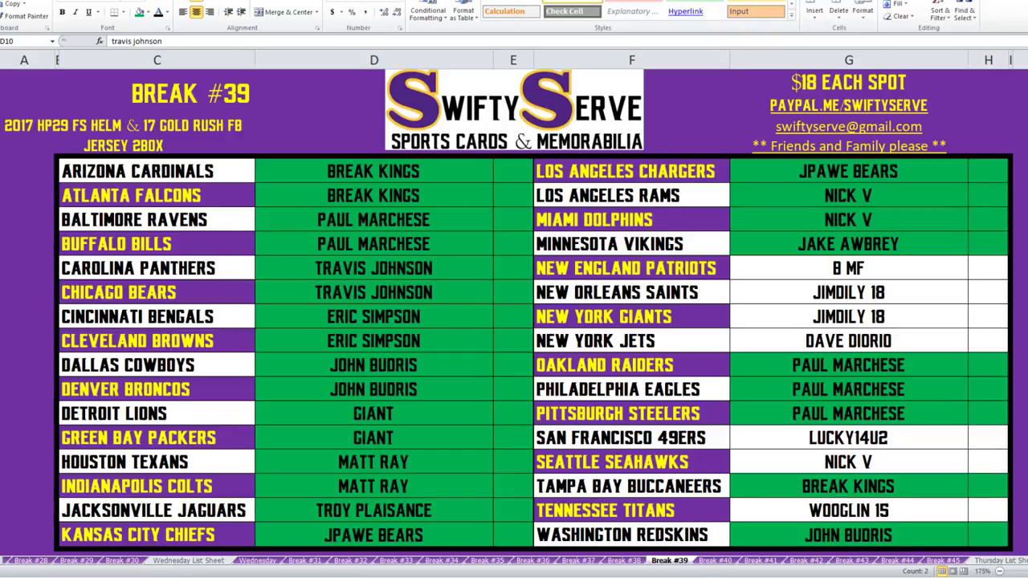
key("alt+Tab")
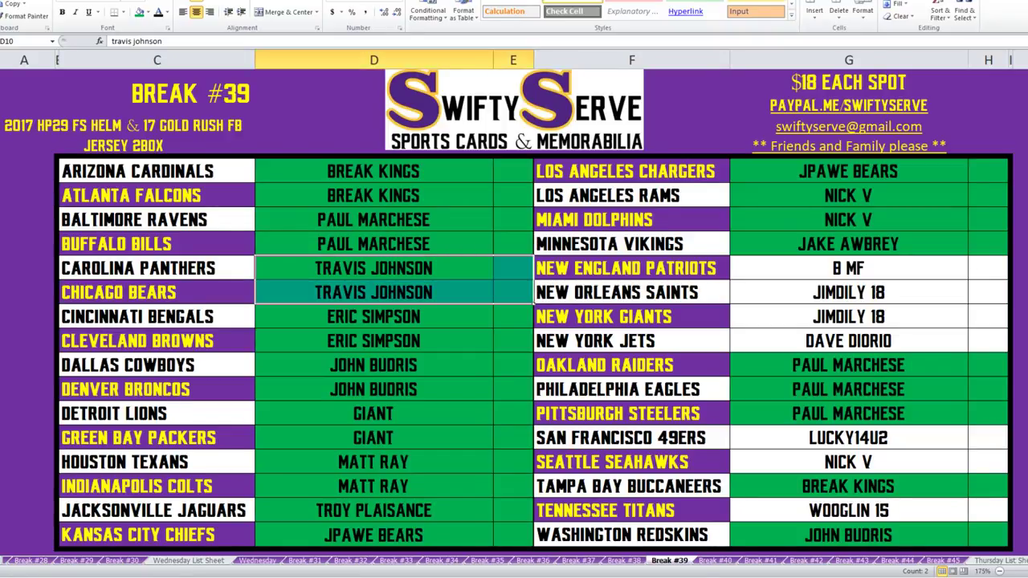
left_click_drag(373, 316, 513, 340)
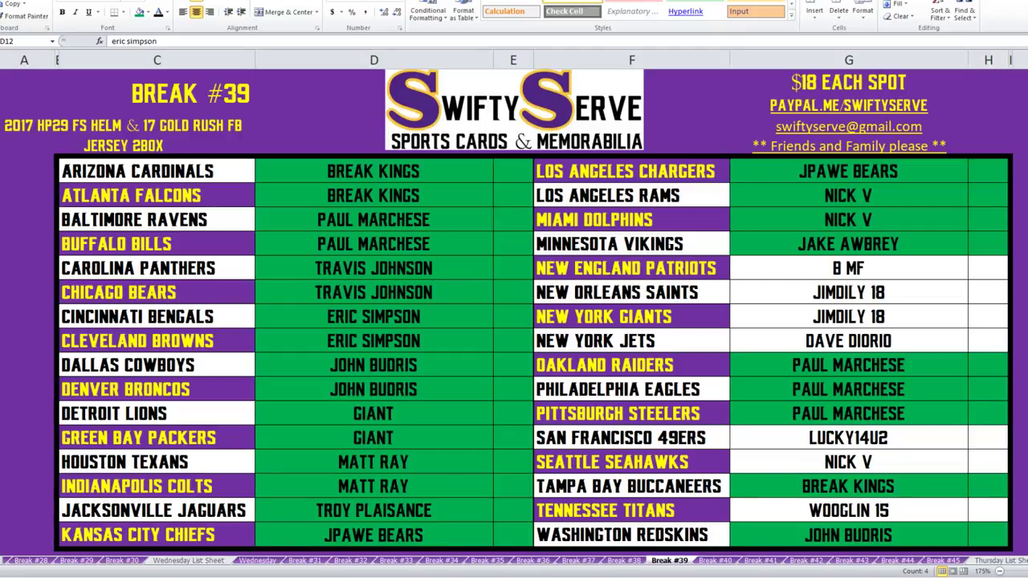
left_click(848, 340)
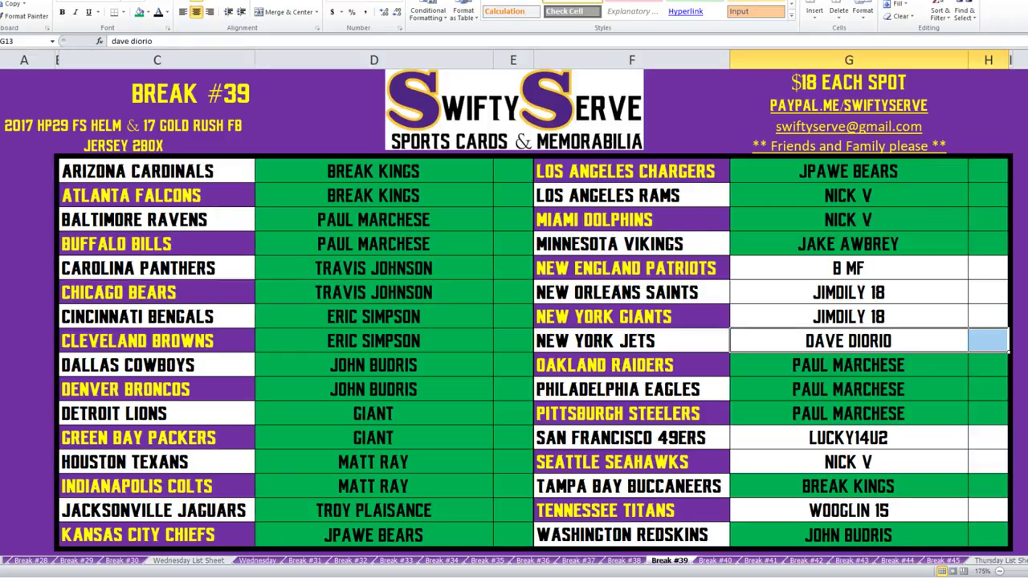
left_click(848, 461, "ctrl")
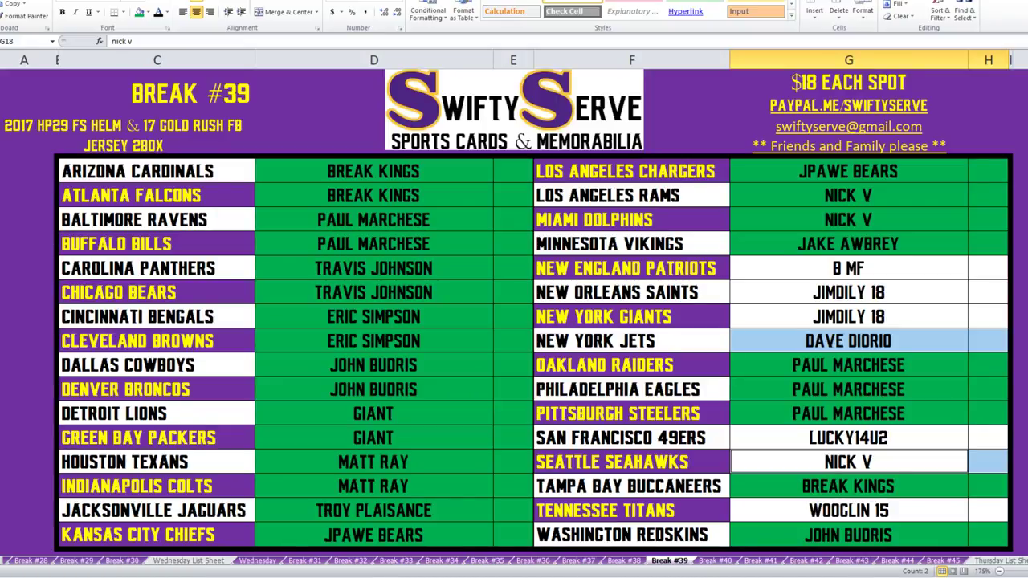
left_click(848, 510, "ctrl")
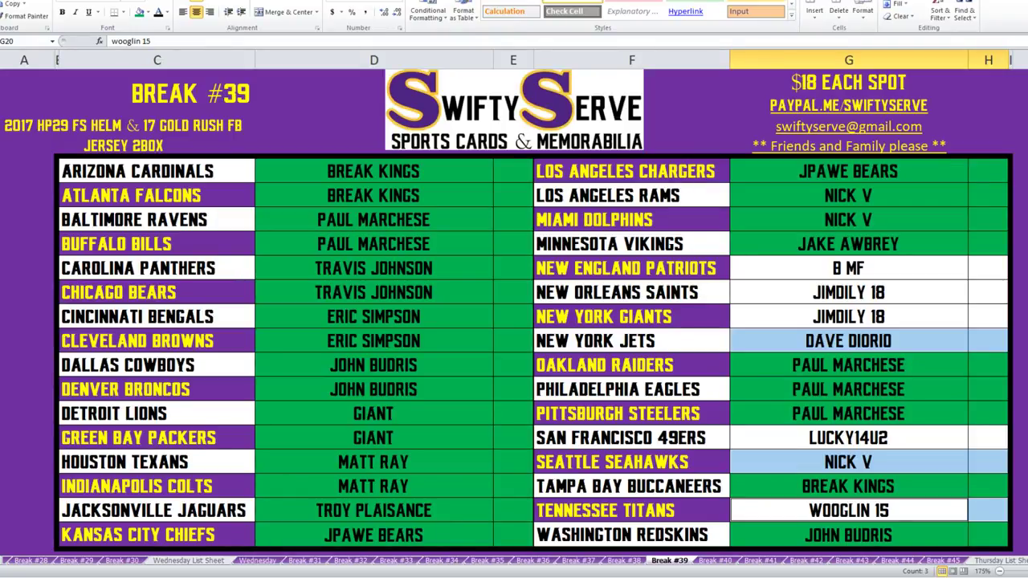
left_click_drag(848, 292, 848, 316)
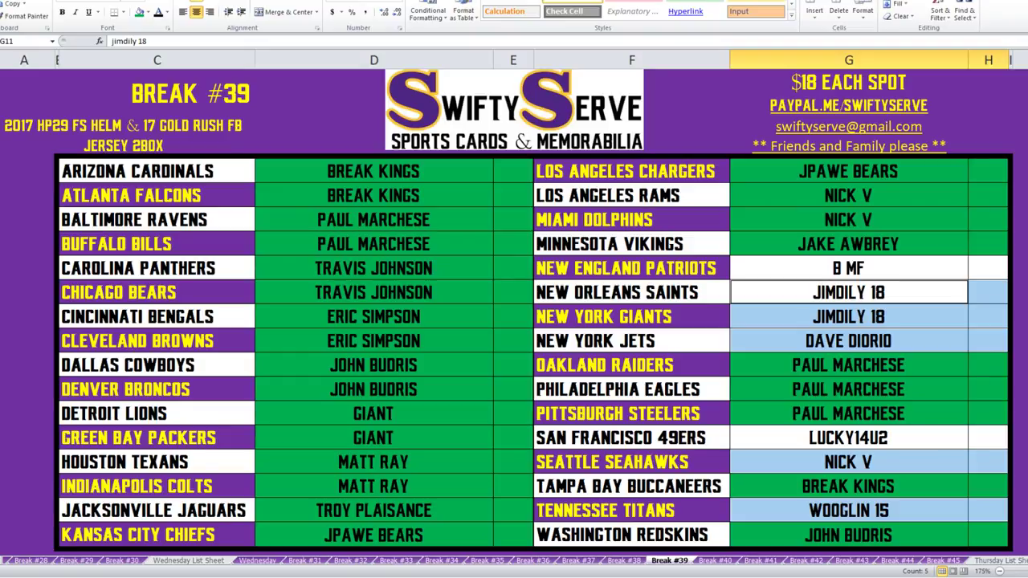
left_click(139, 12)
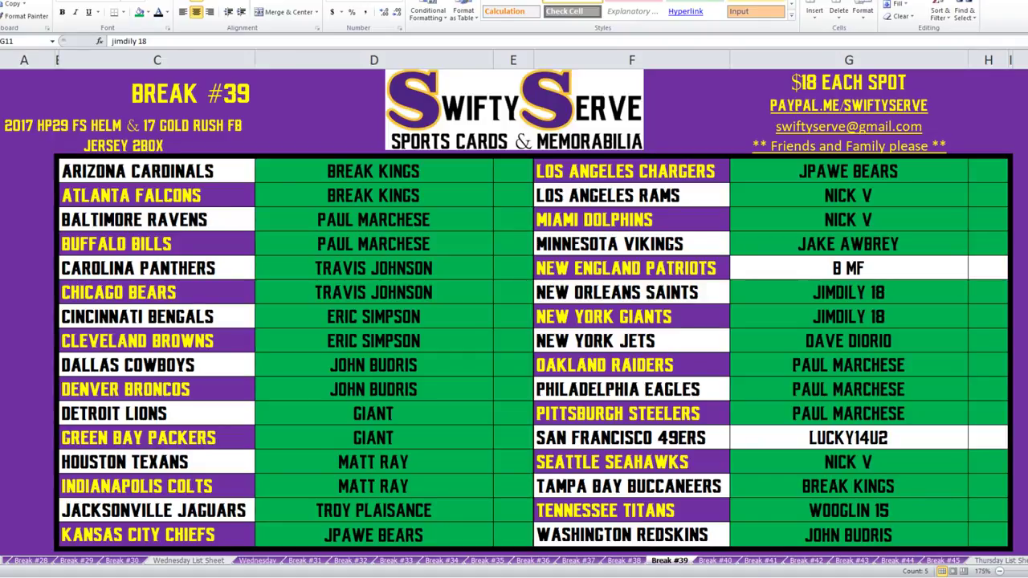
left_click(848, 438)
key("alt+Tab")
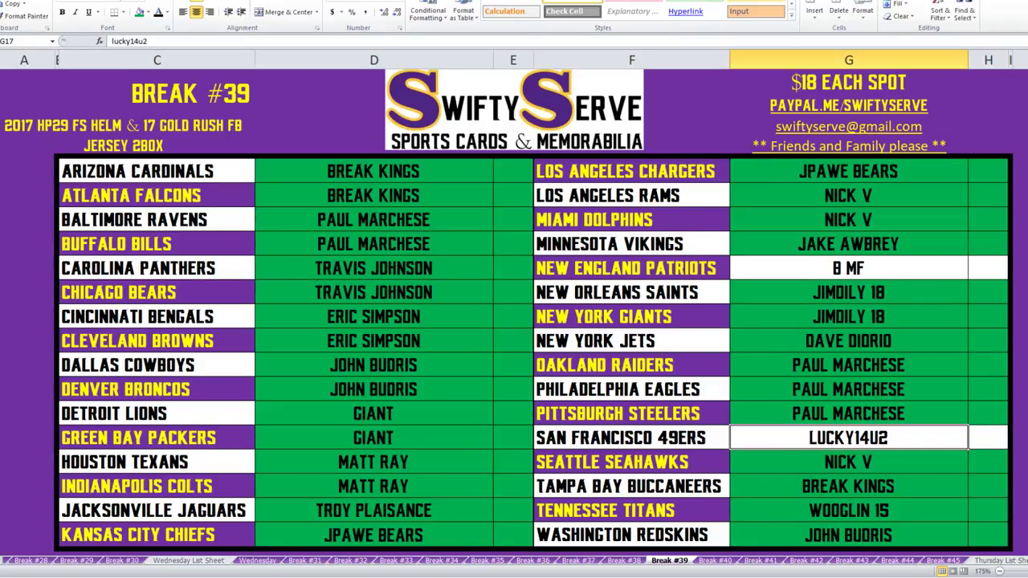
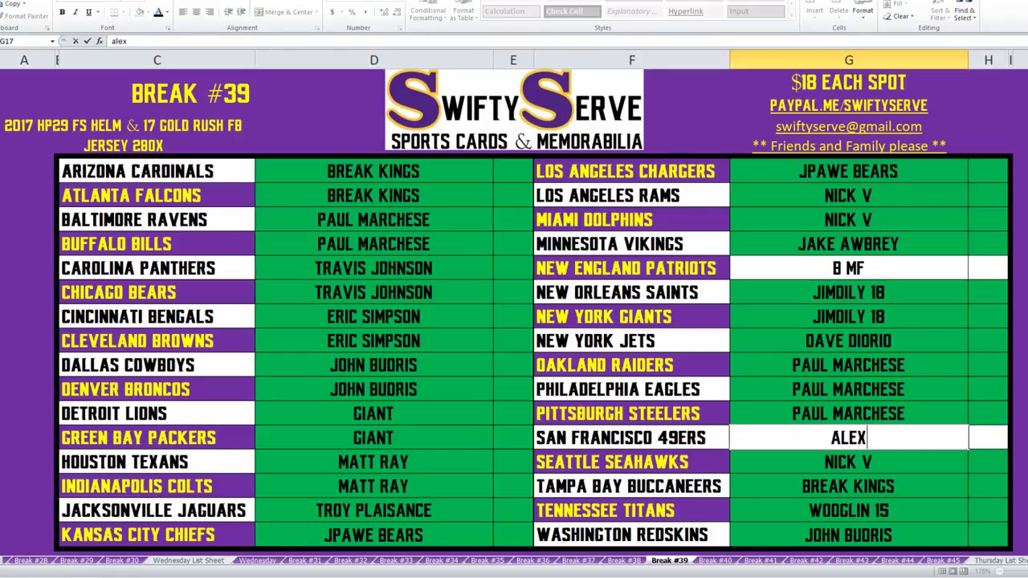
Enter the 49ers buyer's name and bring the RANDOM.ORG List Randomizer window forward.
key("Return")
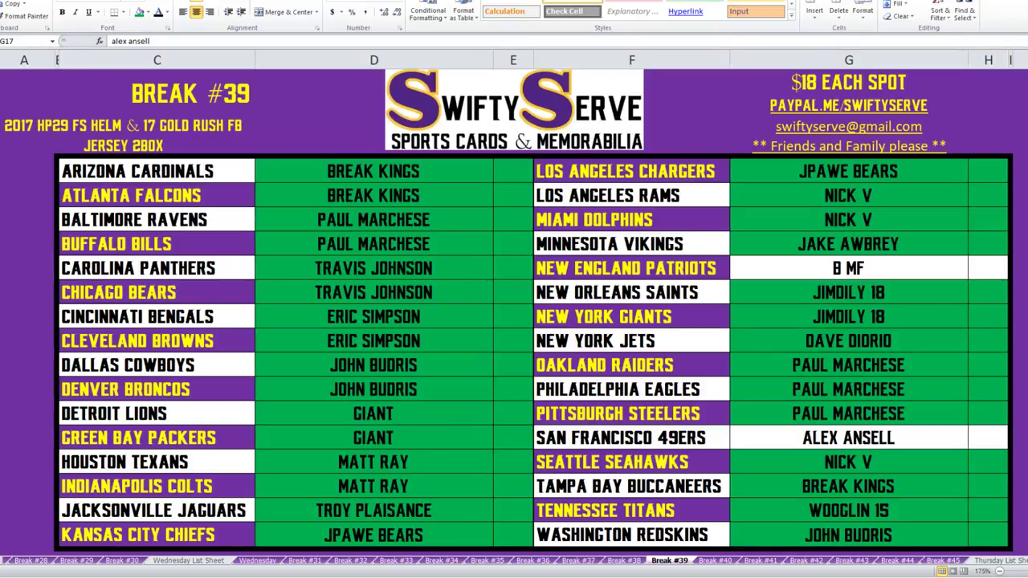
key("alt+Tab")
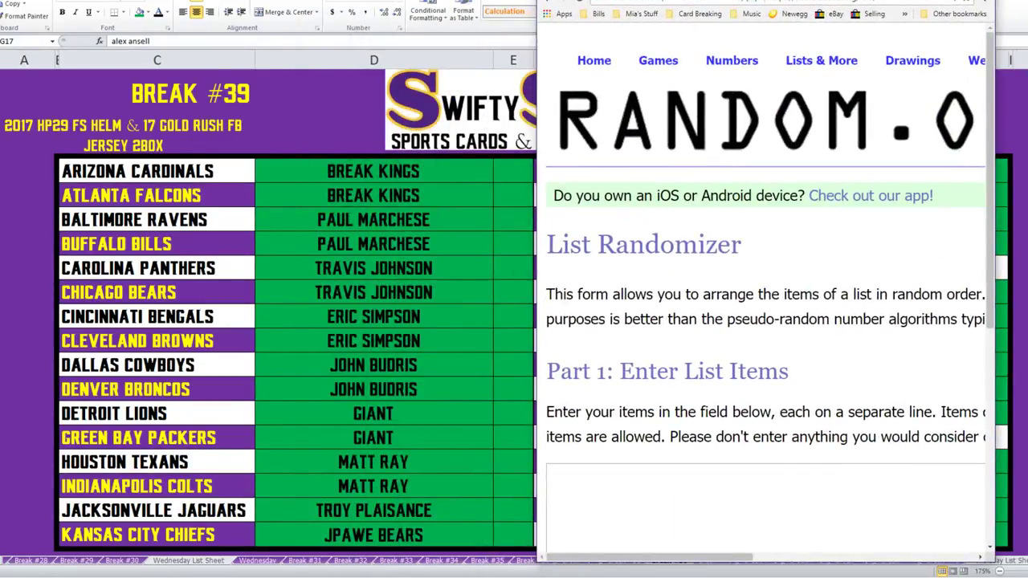
Snap the randomizer browser window beside the Break #39 sheet.
key("super+Up")
scroll(514, 289, "down", 3)
scroll(514, 289, "up", 4)
mouse_move(329, 45)
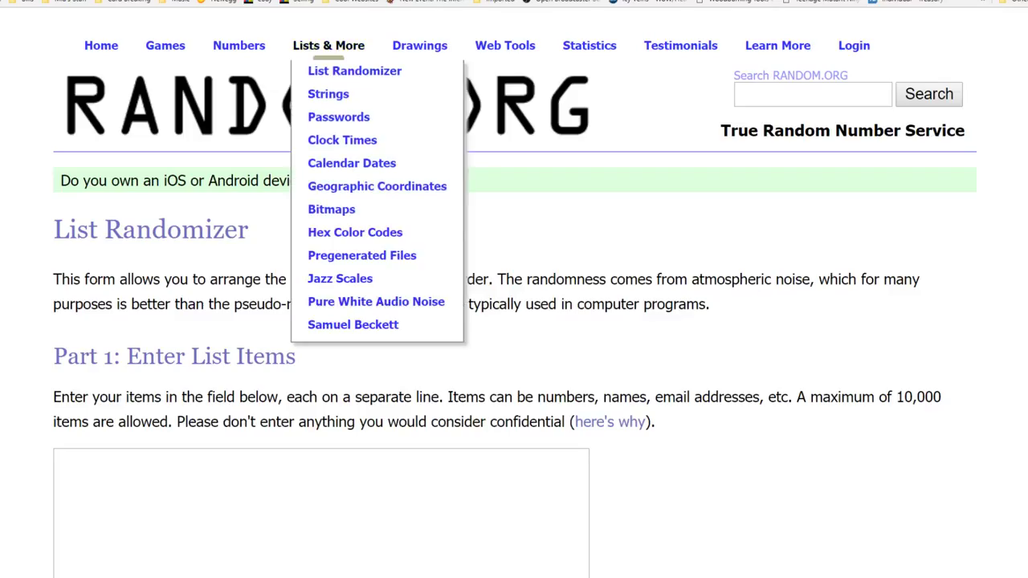
scroll(513, 289, "down", 2)
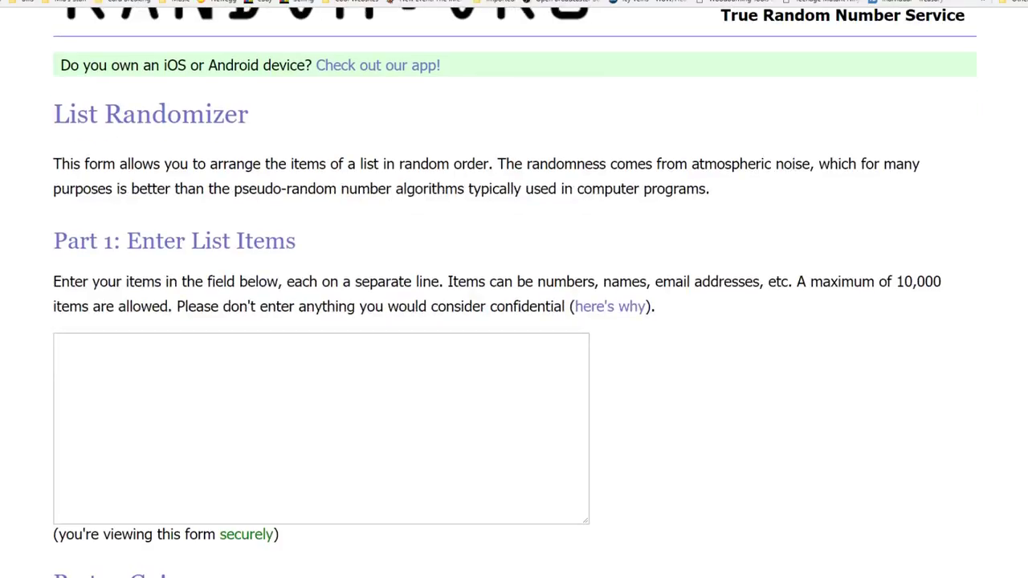
scroll(514, 289, "up", 2)
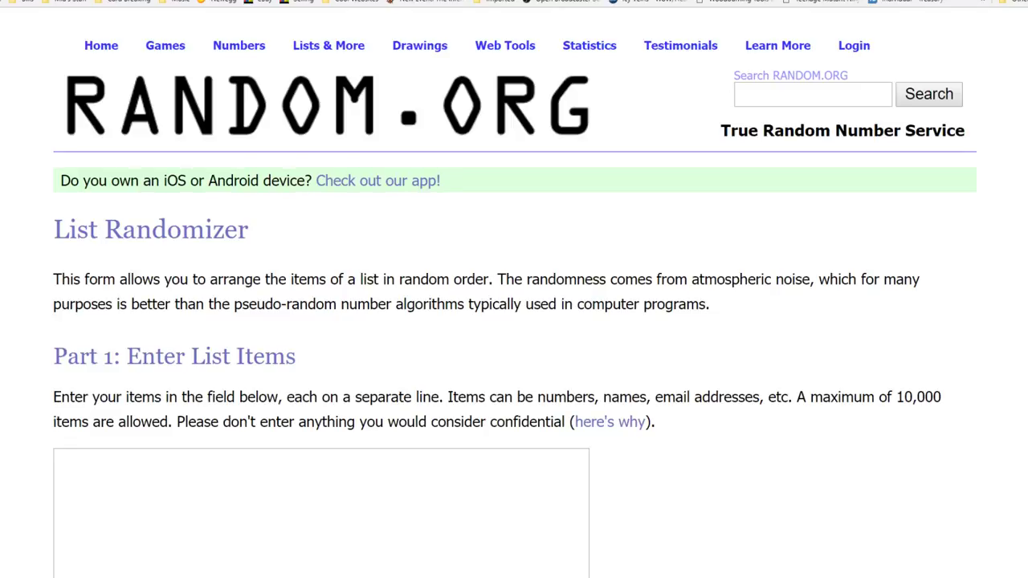
key("super+Right")
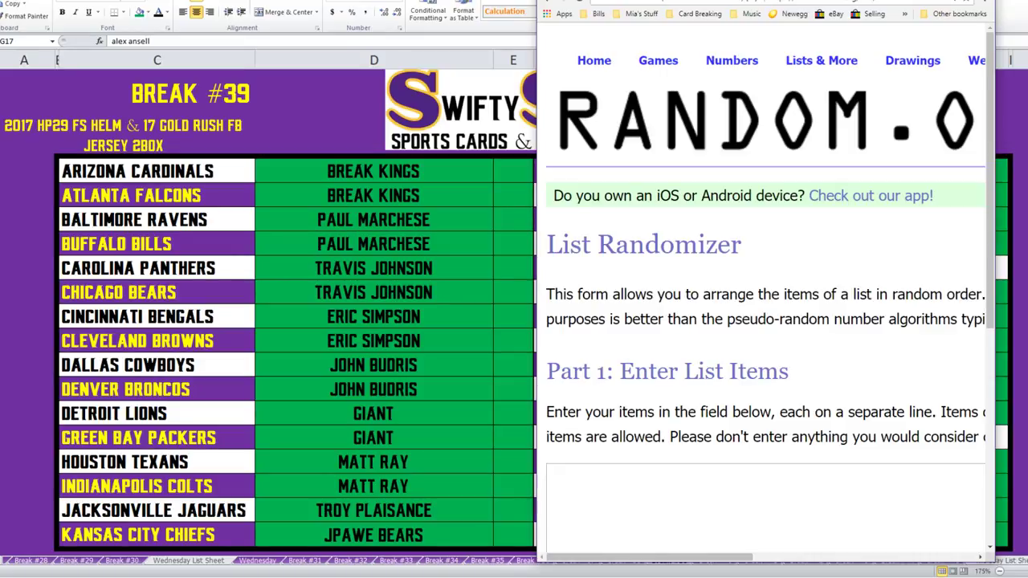
Copy the buyer names in D6:D21 into the randomizer's list box.
left_click_drag(374, 171, 373, 535)
key("ctrl+c")
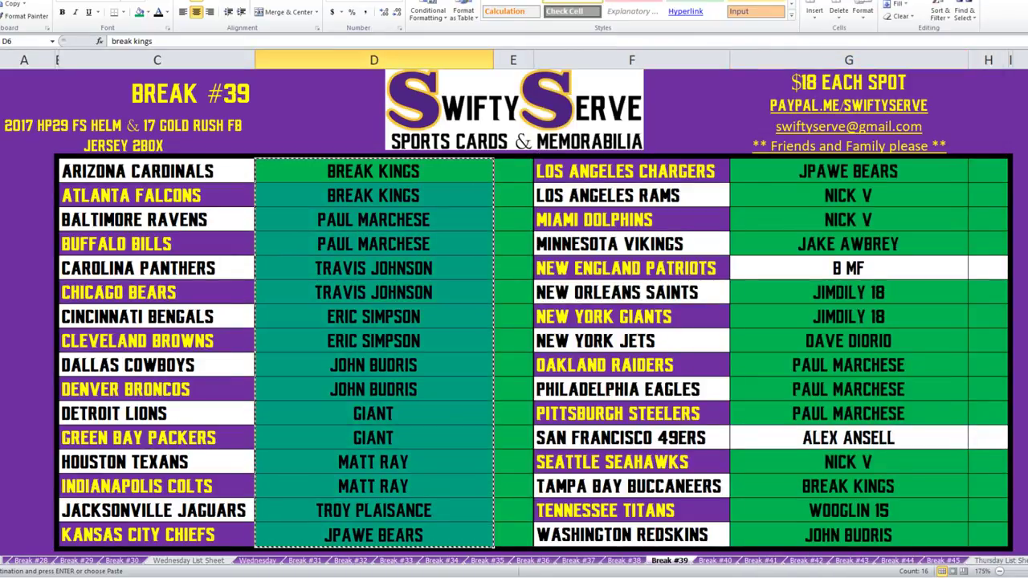
key("alt+Tab")
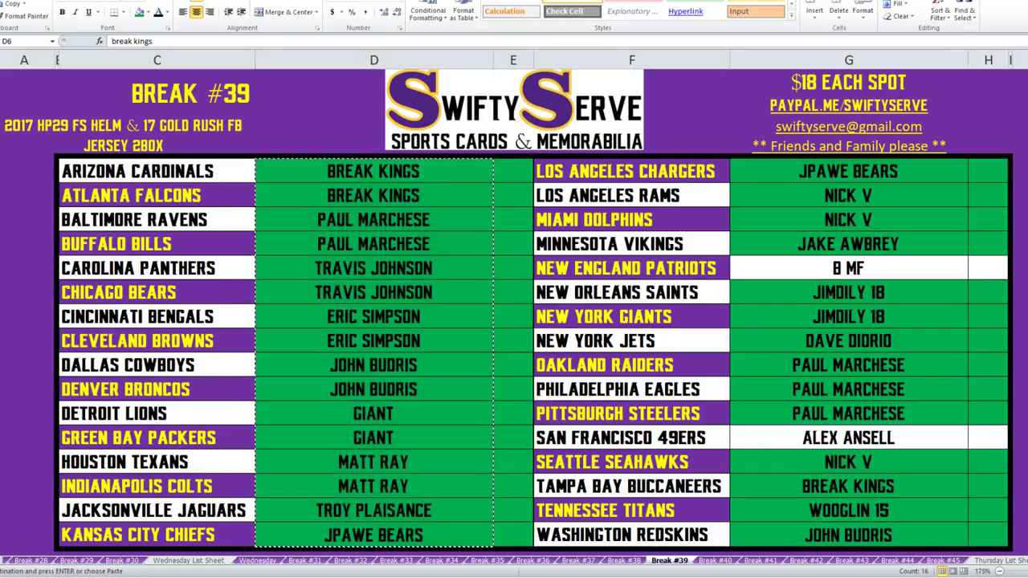
key("alt+Tab")
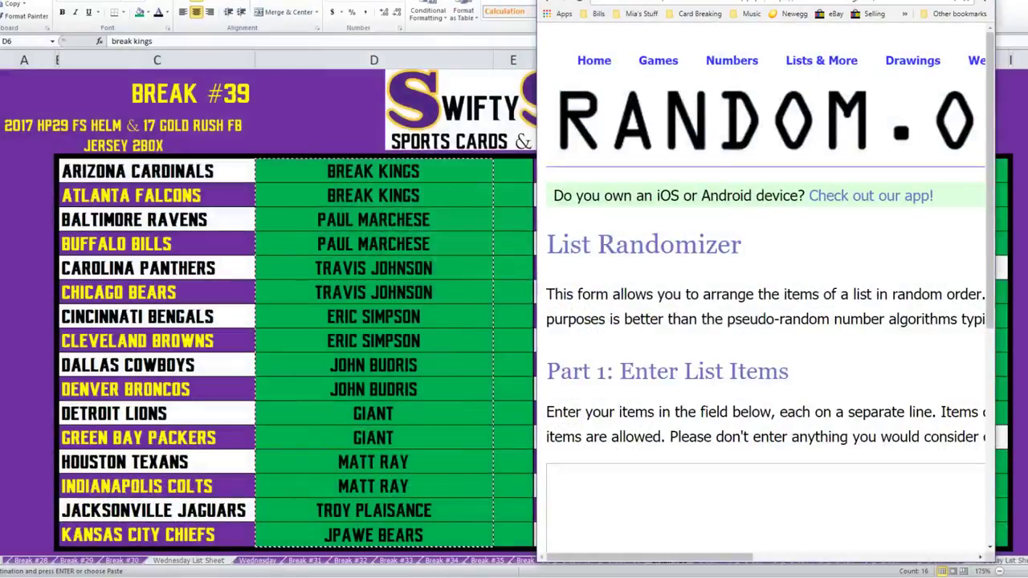
left_click(763, 506)
key("ctrl+v")
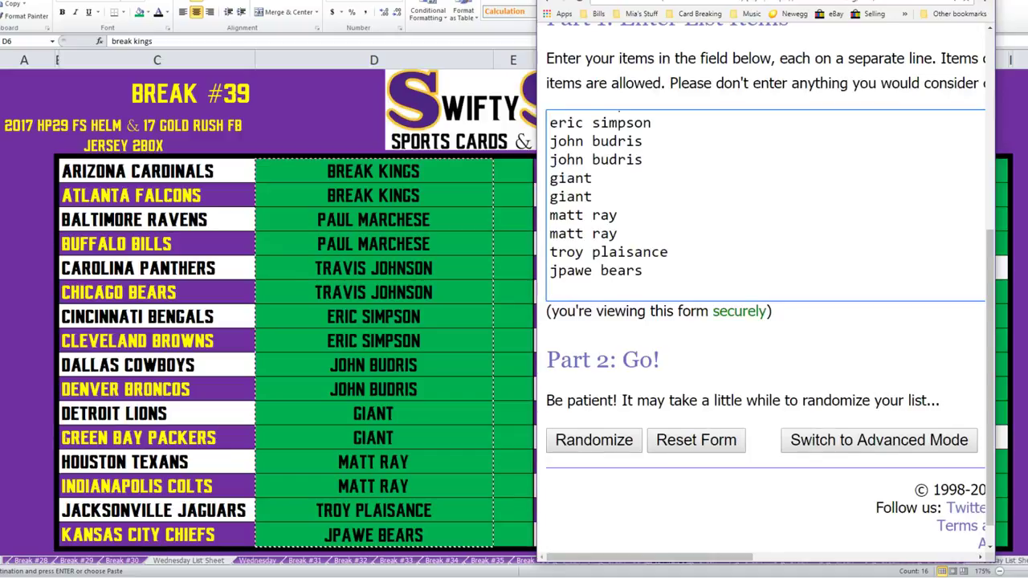
Add the G6:G21 buyer names to the list and delete the trailing empty line.
key("alt+Tab")
left_click_drag(848, 171, 848, 535)
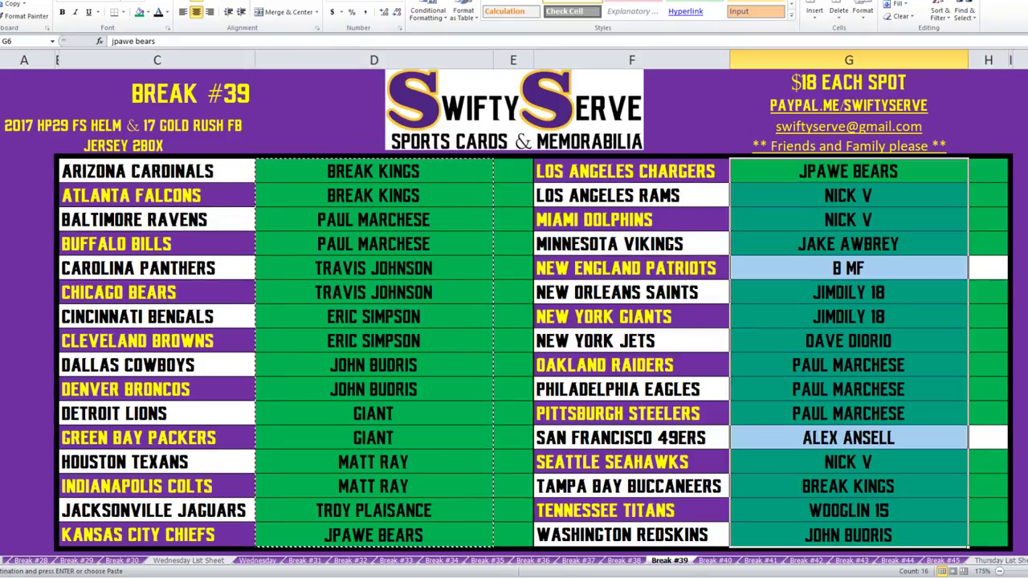
key("ctrl+c")
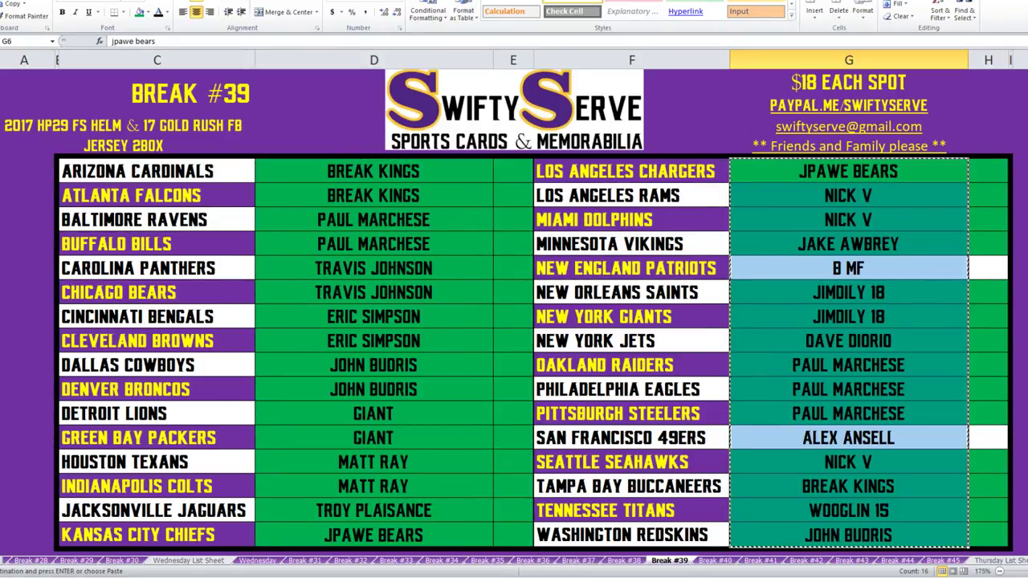
key("alt+Tab")
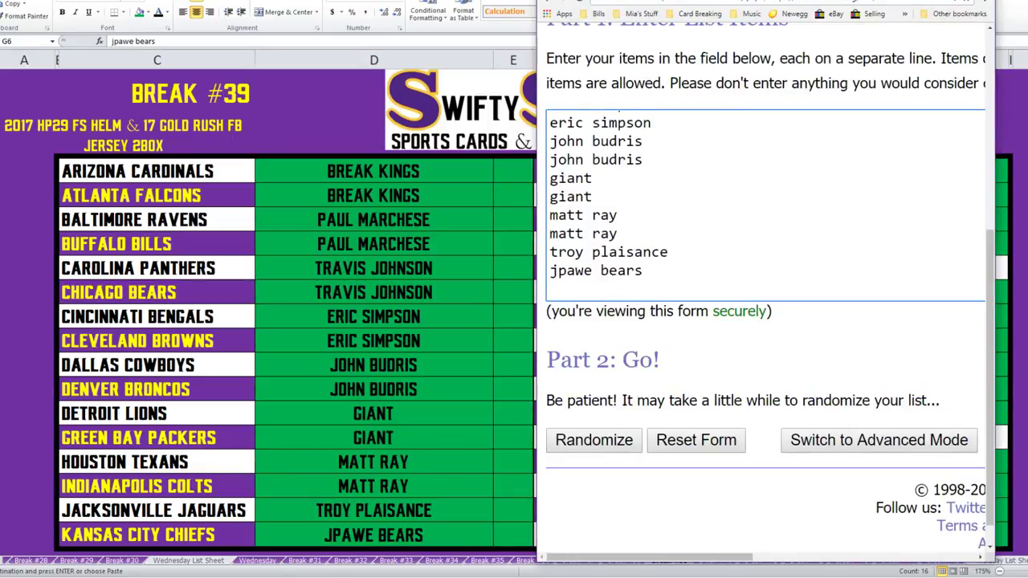
key("ctrl+v")
key("BackSpace")
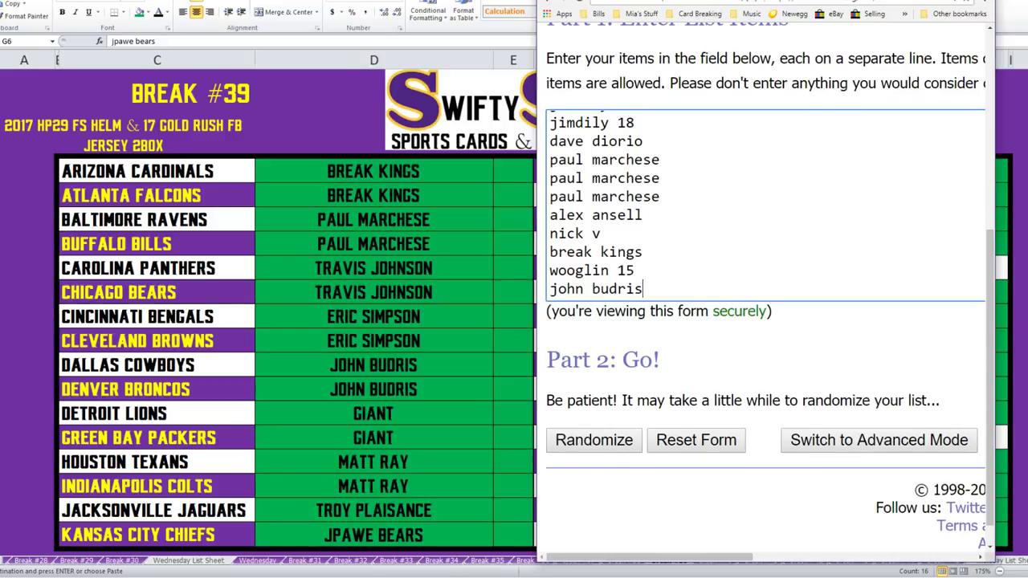
Maximize the randomizer page and scroll through the pasted list.
key("super+Up")
scroll(321, 201, "up", 7)
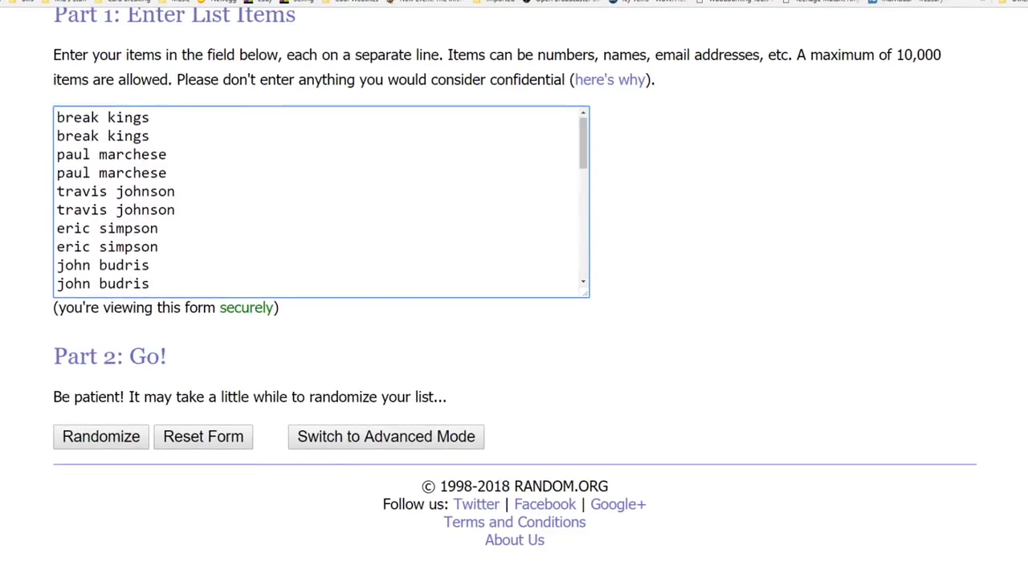
scroll(514, 289, "up", 4)
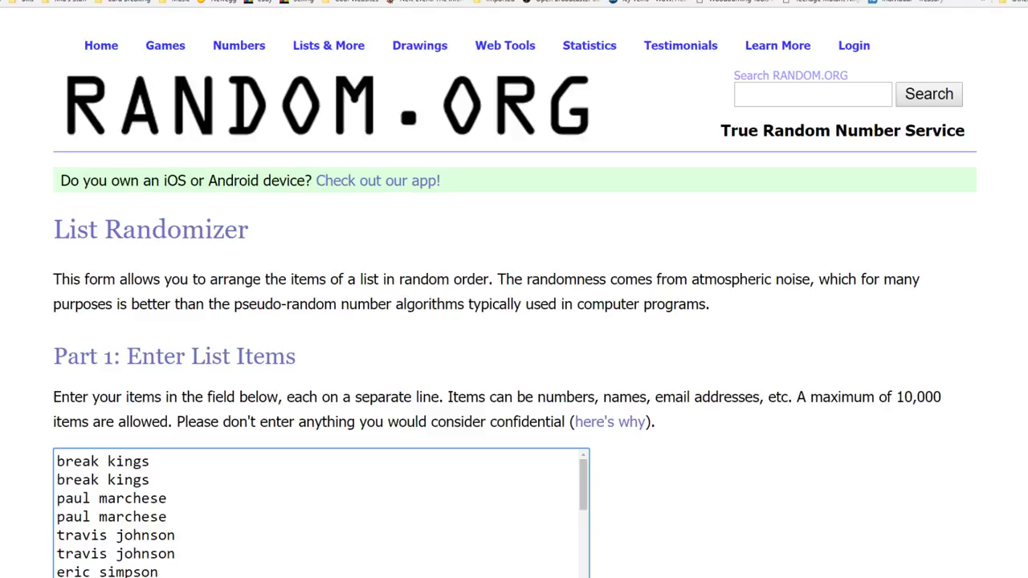
scroll(514, 321, "down", 3)
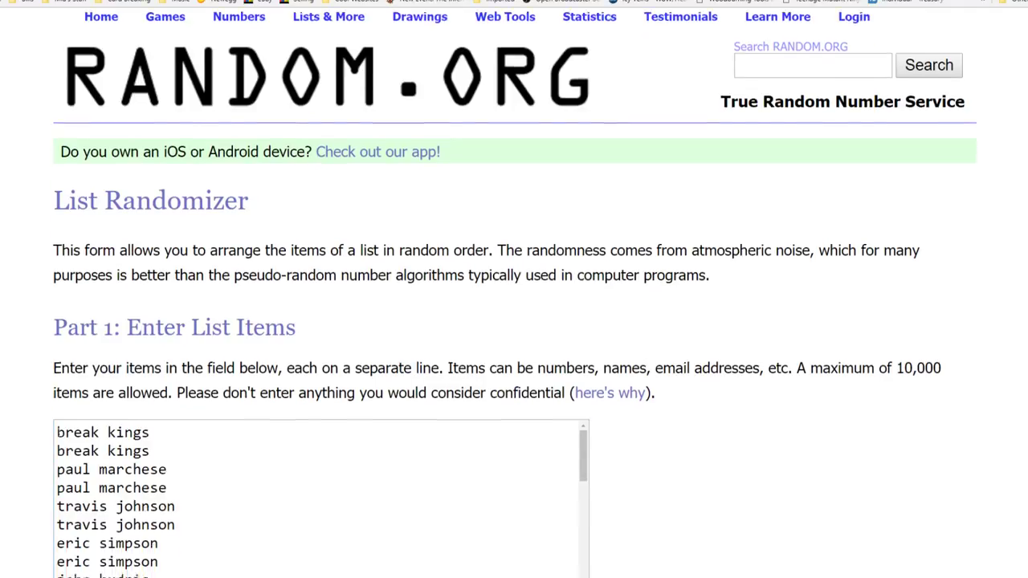
scroll(514, 321, "down", 1)
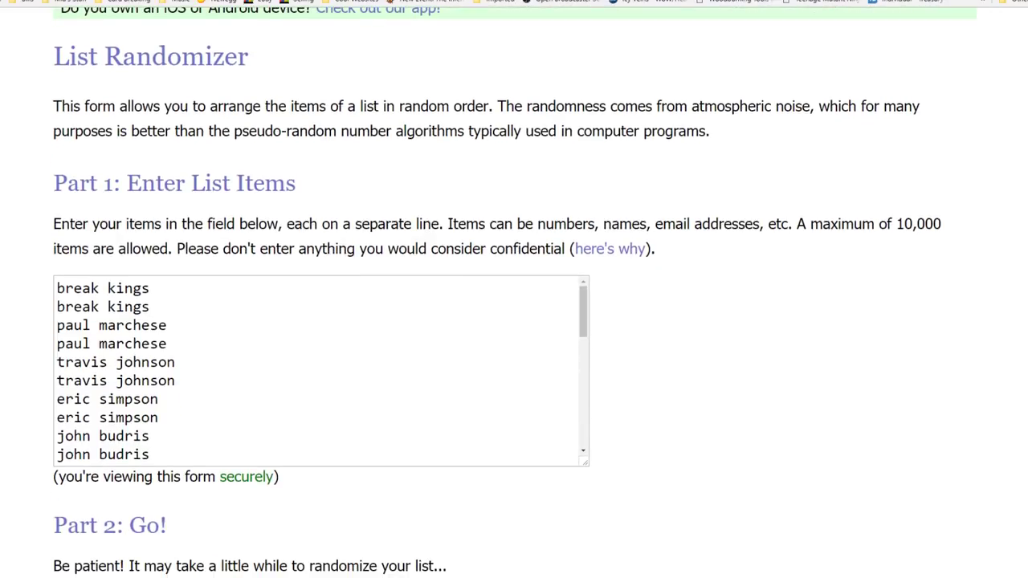
scroll(514, 322, "up", 1)
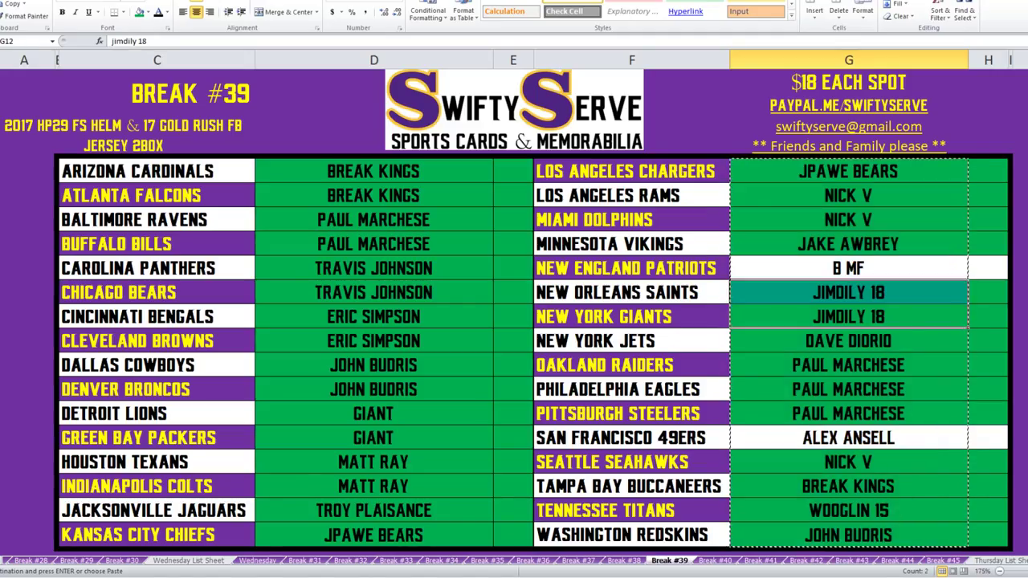
Select buyer cells G10:H10 and G17:H17, then restore the browser to compare.
left_click_drag(848, 268, 988, 268)
left_click_drag(847, 438, 987, 438)
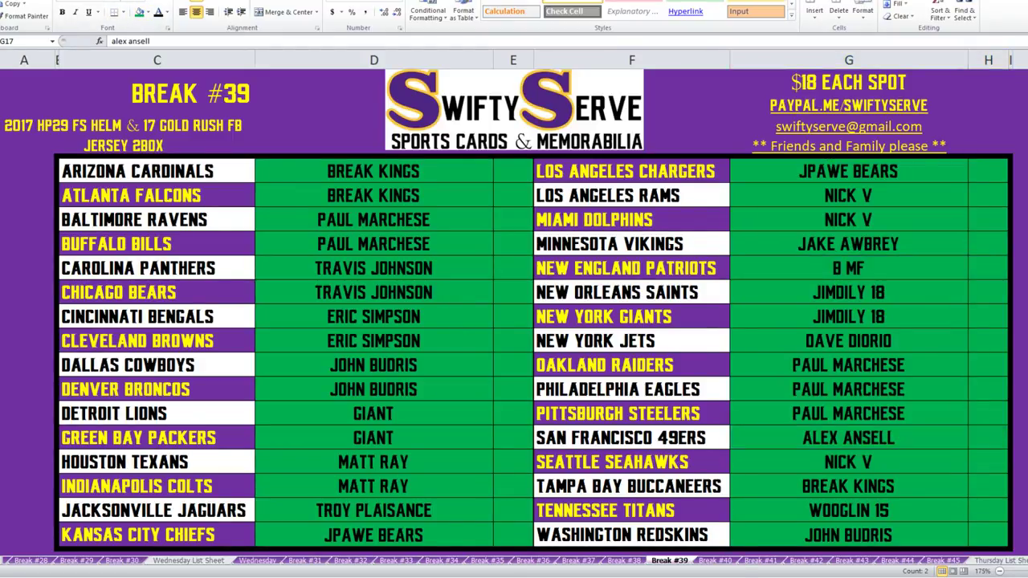
key("alt+Tab")
key("super+Down")
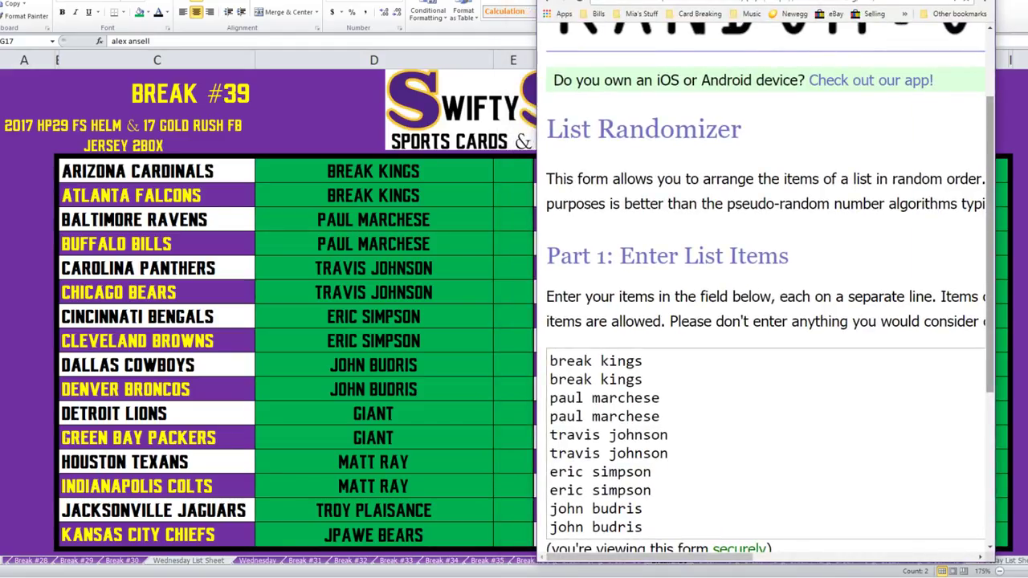
scroll(766, 292, "up", 2)
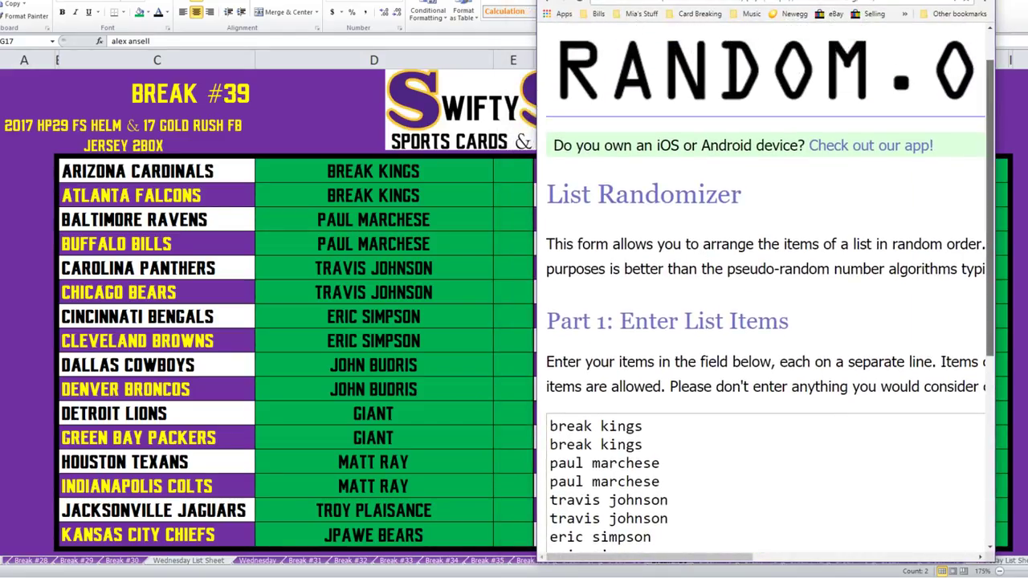
scroll(766, 292, "down", 4)
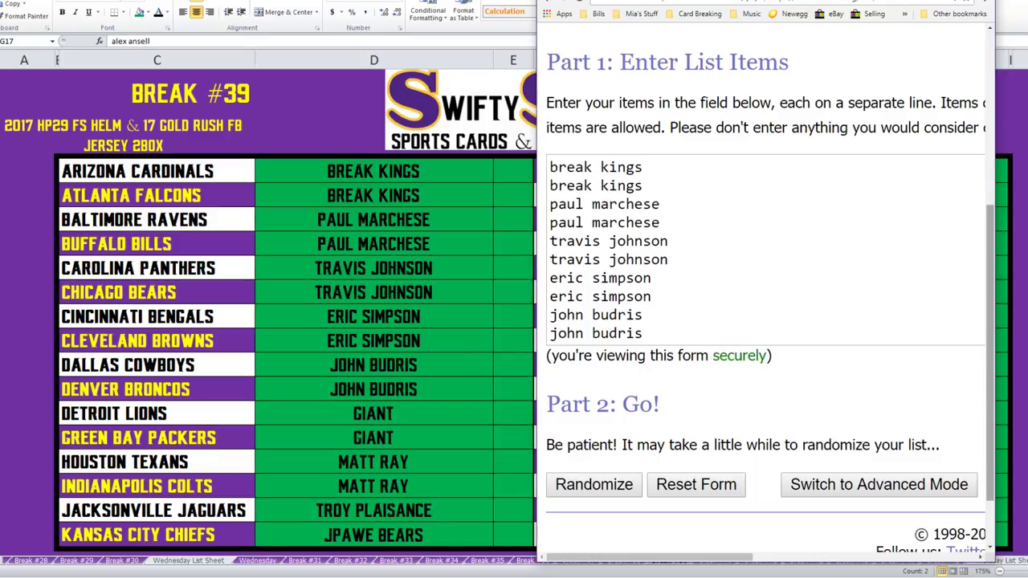
scroll(609, 250, "down", 1)
Check the pasted list against the column G names, then maximize the randomizer page.
scroll(609, 250, "down", 1)
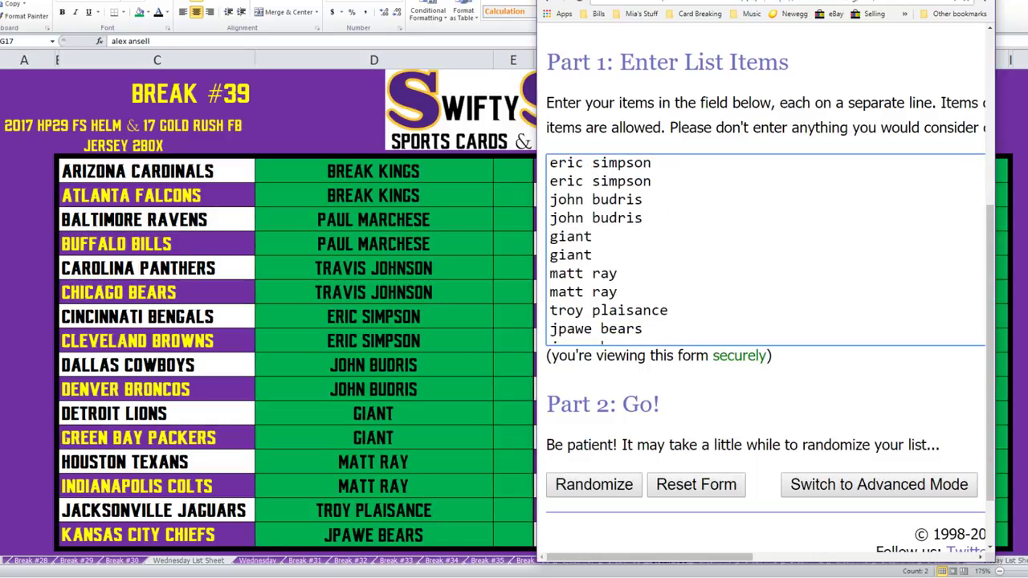
scroll(609, 250, "down", 1)
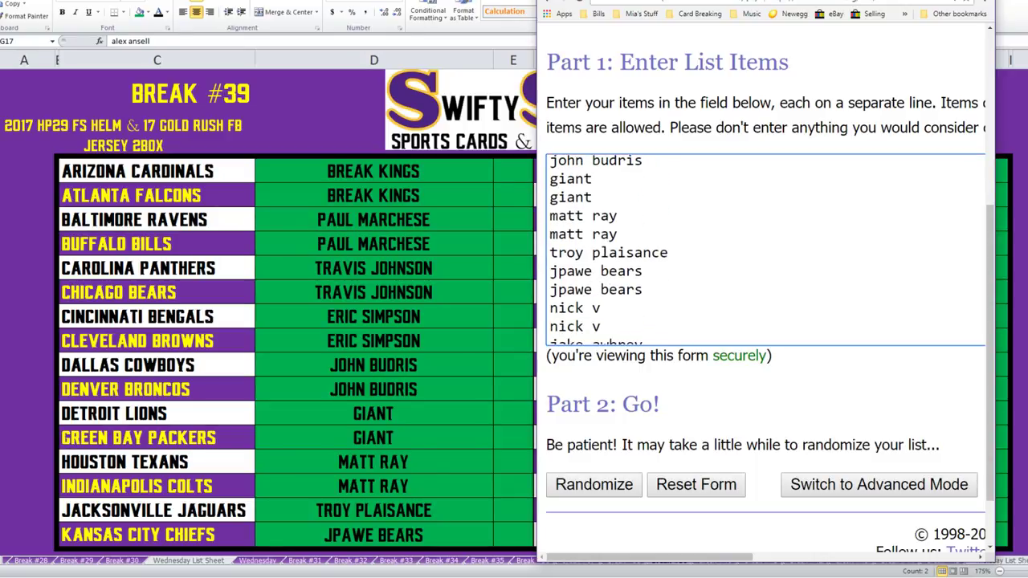
scroll(610, 250, "up", 1)
scroll(610, 251, "down", 3)
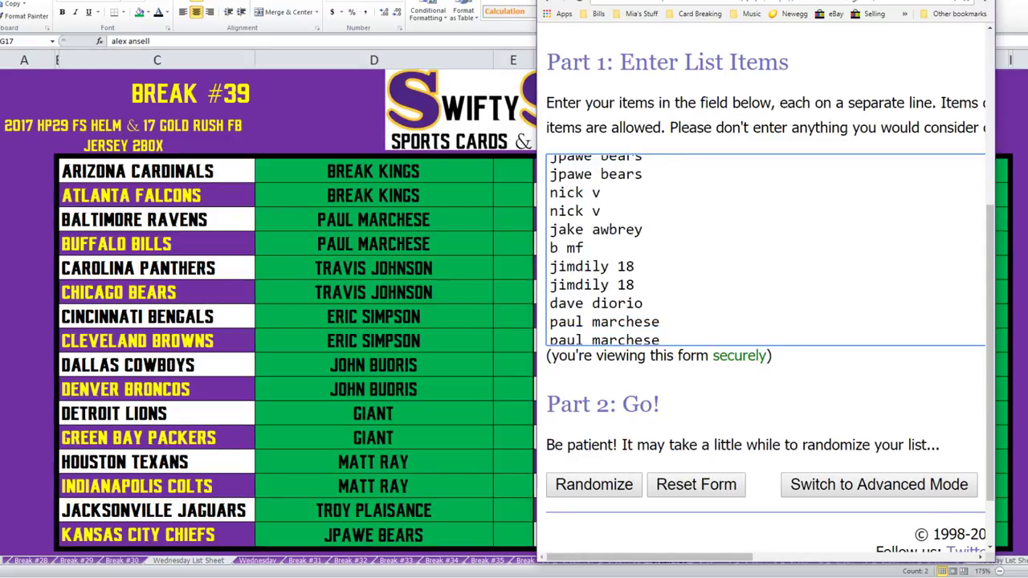
left_click_drag(723, 4, 461, 0)
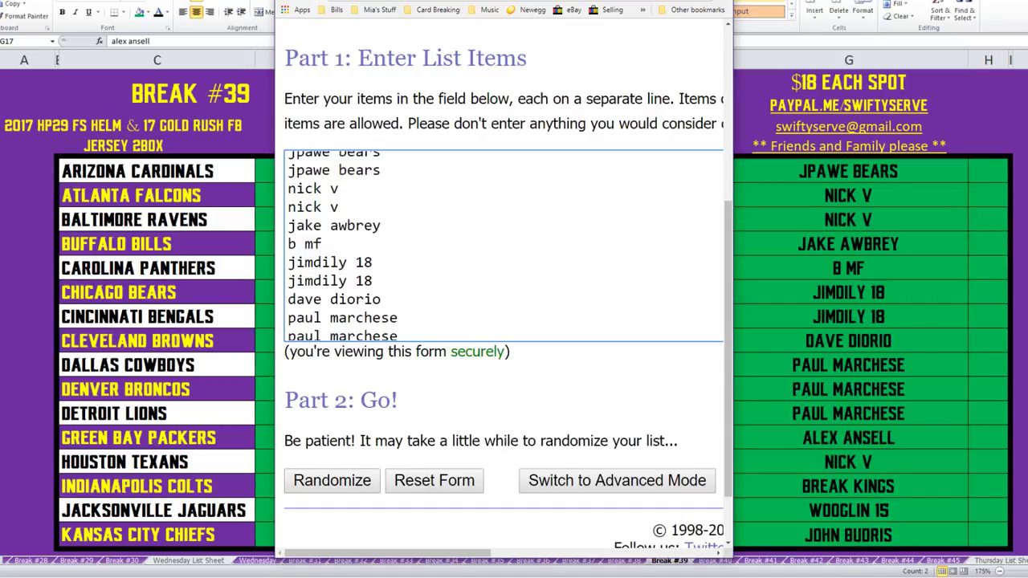
left_click(372, 262)
scroll(504, 246, "down", 2)
scroll(504, 246, "down", 2)
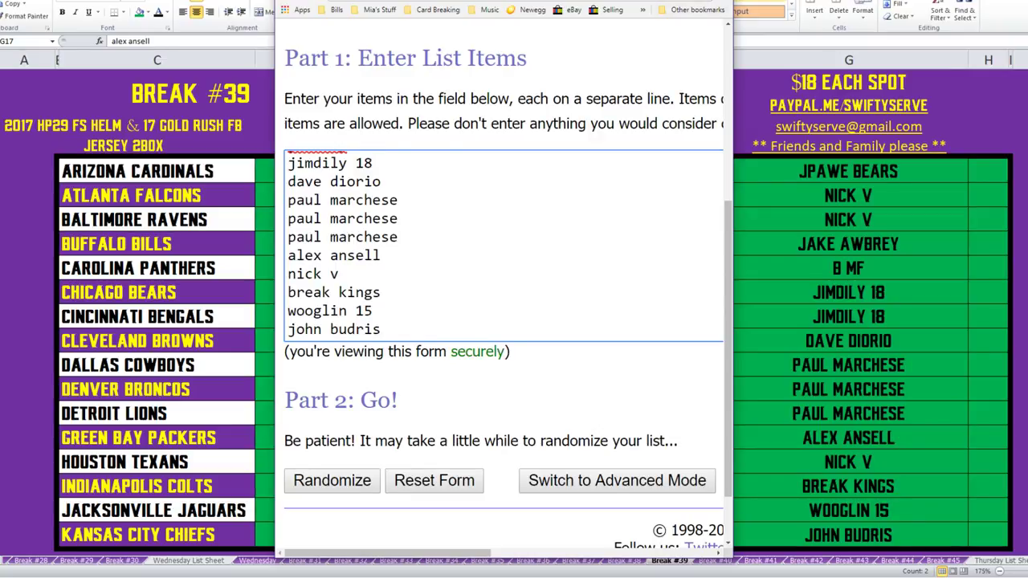
key("super+Up")
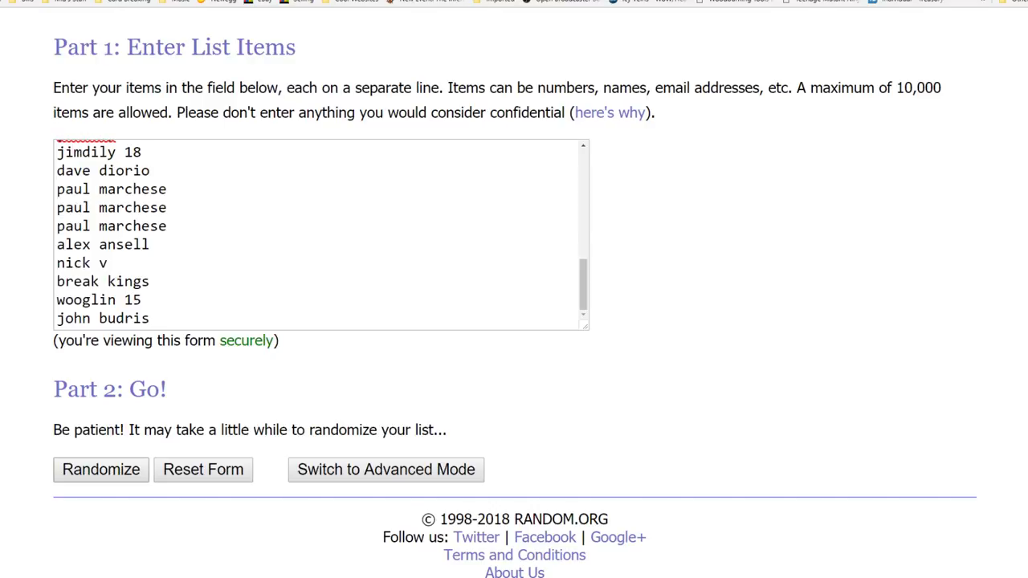
Randomize the 32-name buyer list and reshuffle it repeatedly with Again!
left_click(101, 469)
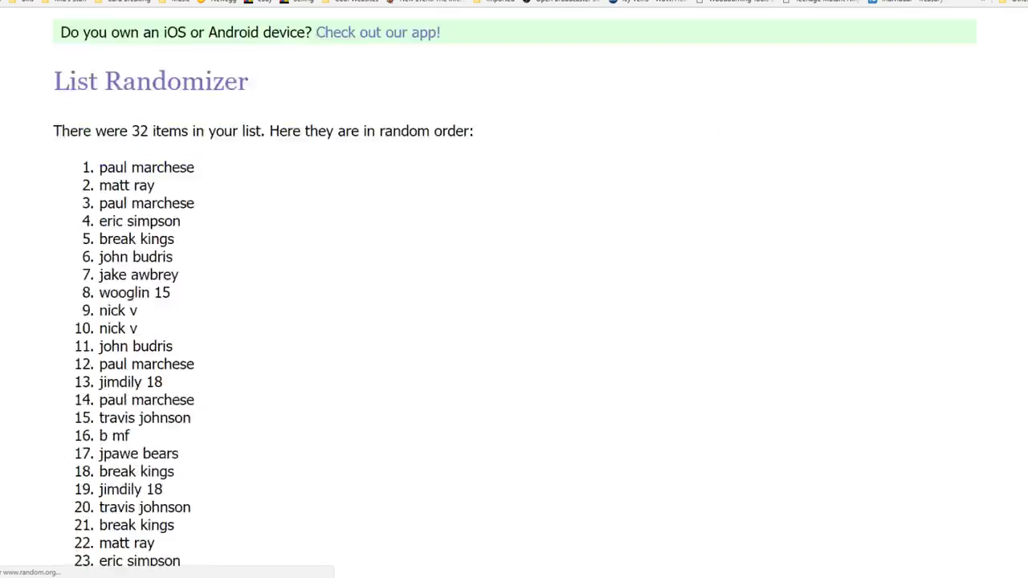
scroll(88, 442, "down", 5)
left_click(84, 437)
scroll(84, 436, "down", 10)
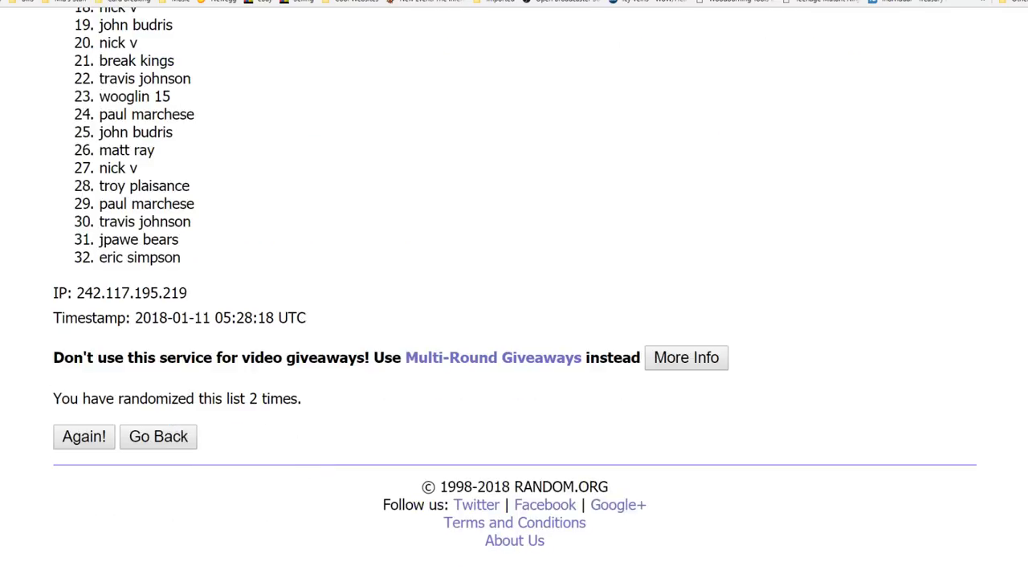
left_click(83, 436)
scroll(84, 436, "down", 10)
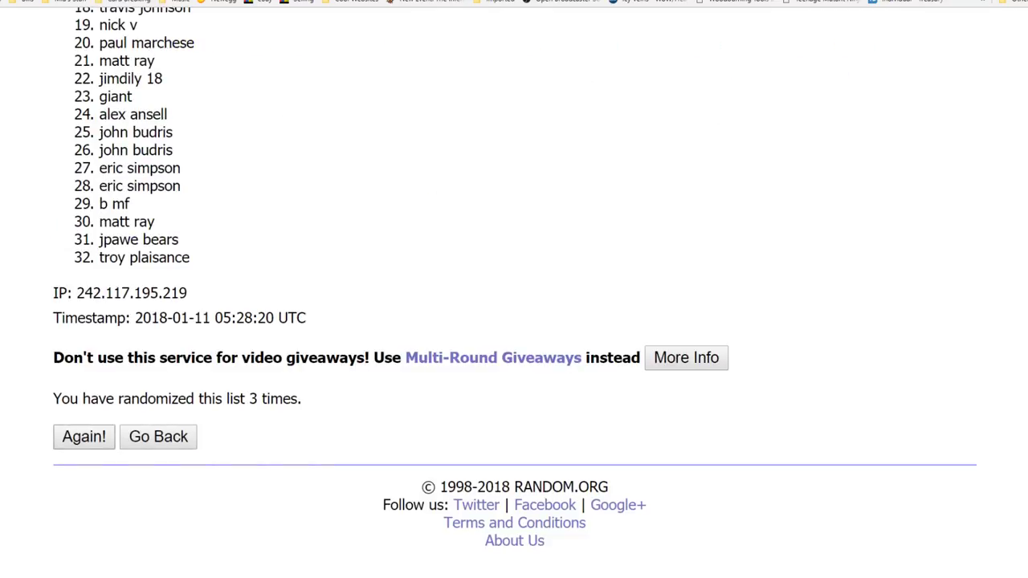
left_click(84, 437)
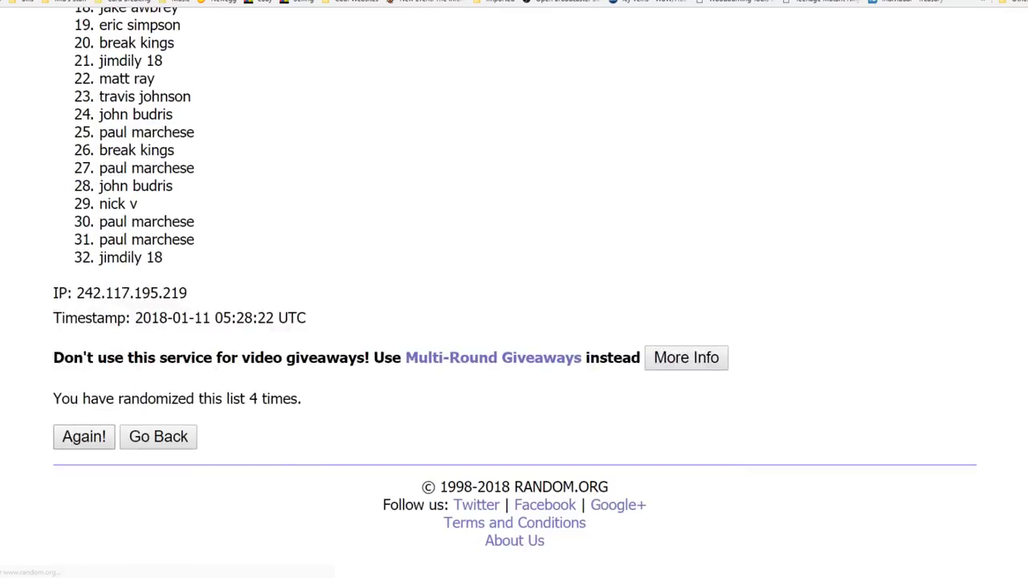
scroll(514, 289, "down", 6)
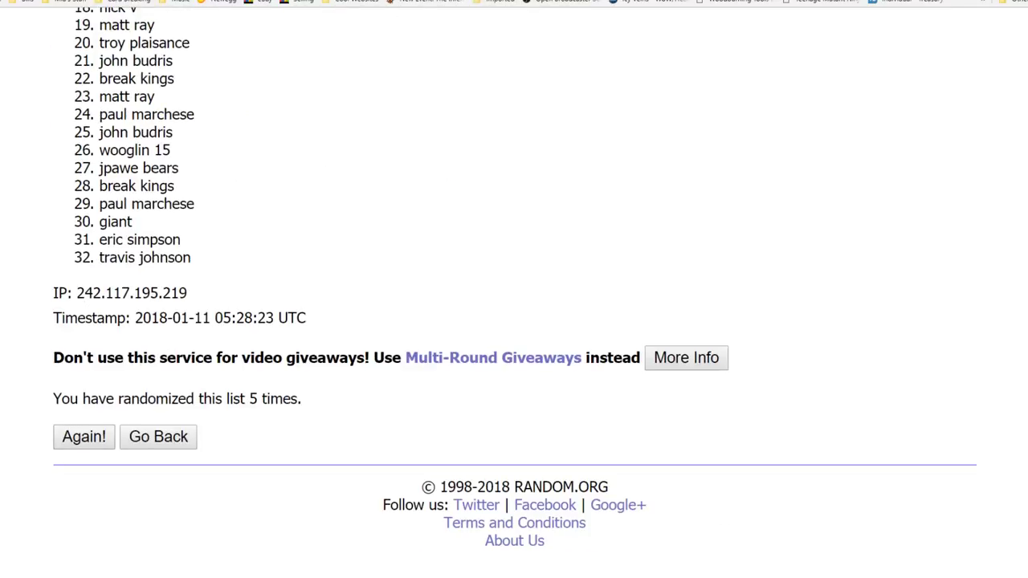
Highlight the final shuffle's 05:28:23 UTC timestamp and select the first sixteen names.
left_click_drag(195, 399, 302, 399)
left_click_drag(215, 318, 306, 318)
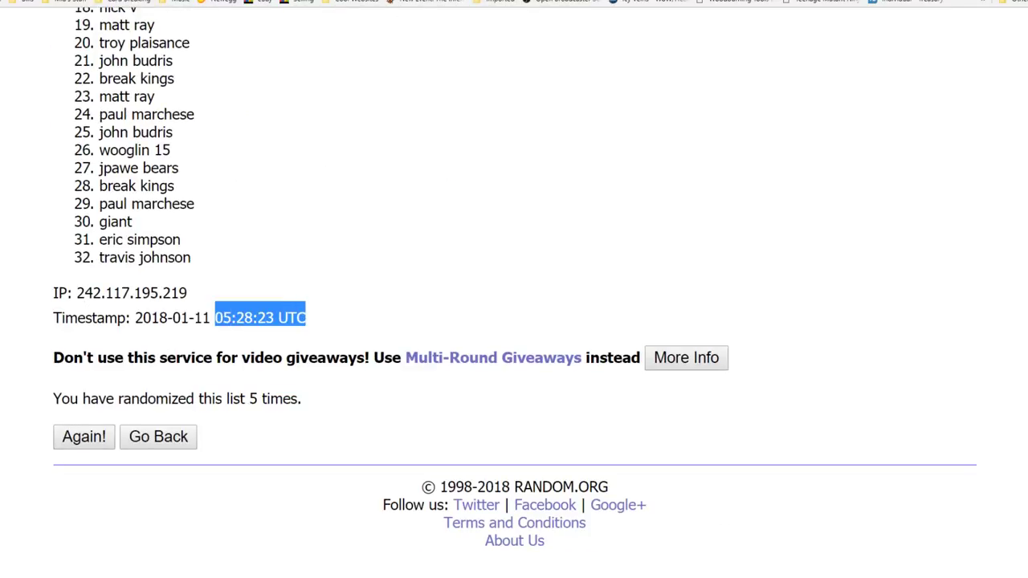
scroll(514, 289, "up", 7)
scroll(514, 289, "down", 3)
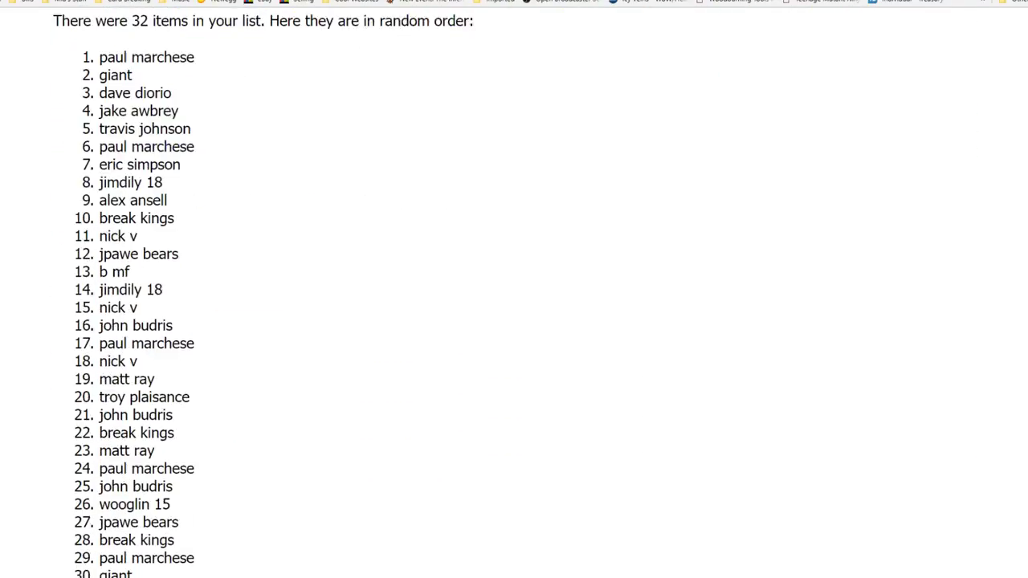
left_click_drag(99, 49, 173, 317)
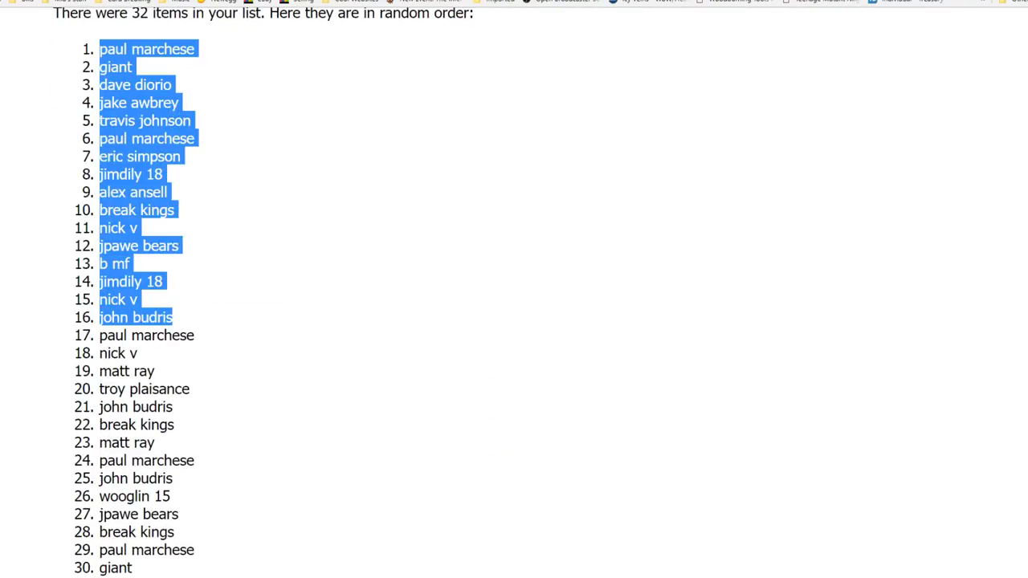
Paste shuffled names 1–16 into D6:D21 as plain text without list numbers.
key("super+Down")
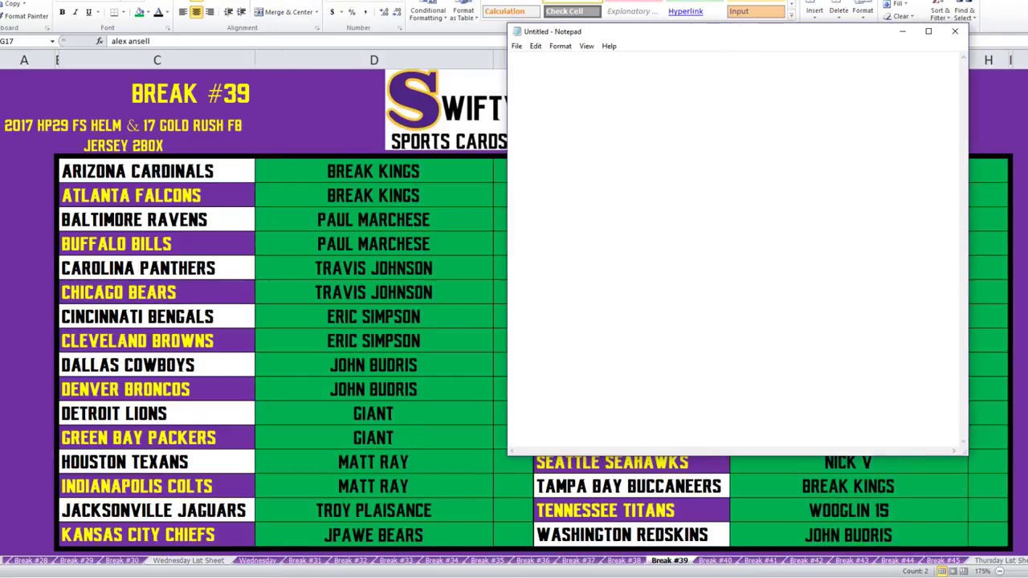
key("alt+F4")
left_click(374, 171)
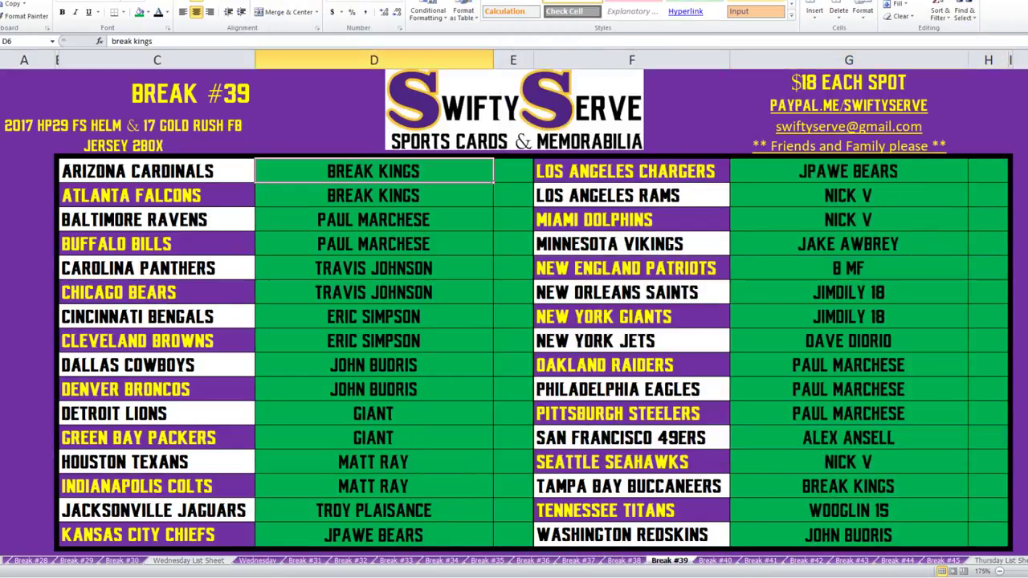
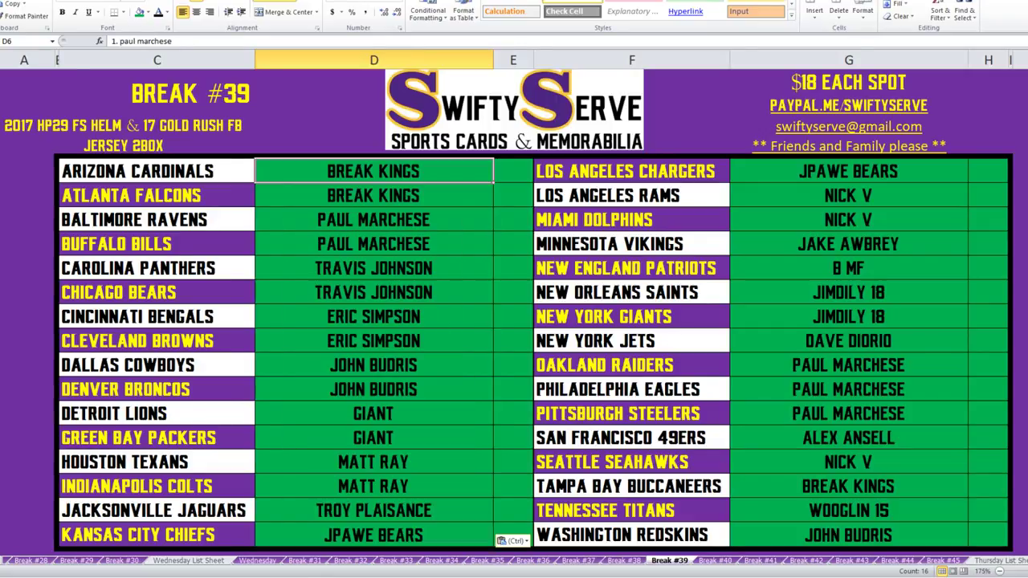
key("ctrl+z")
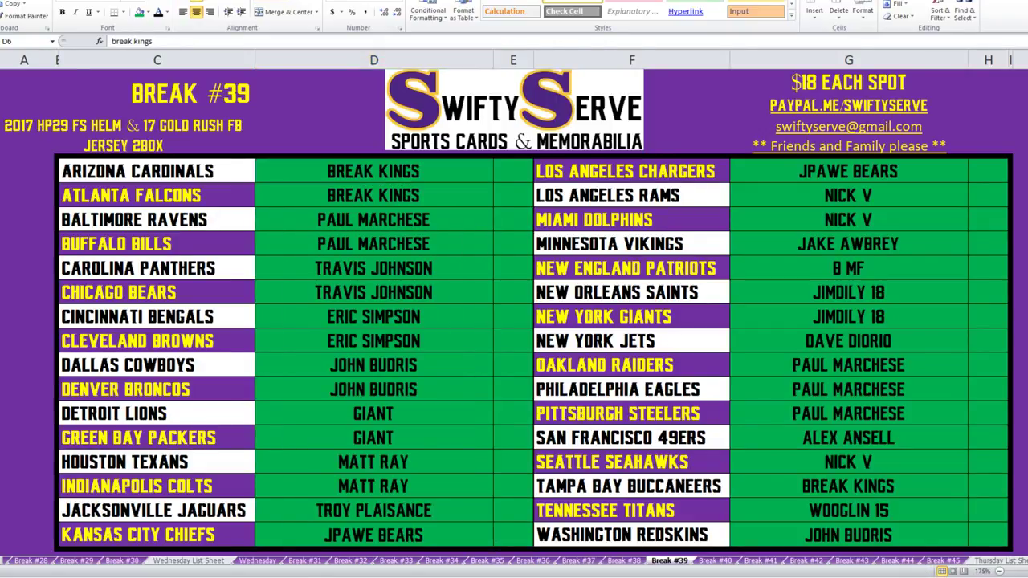
key("ctrl+a")
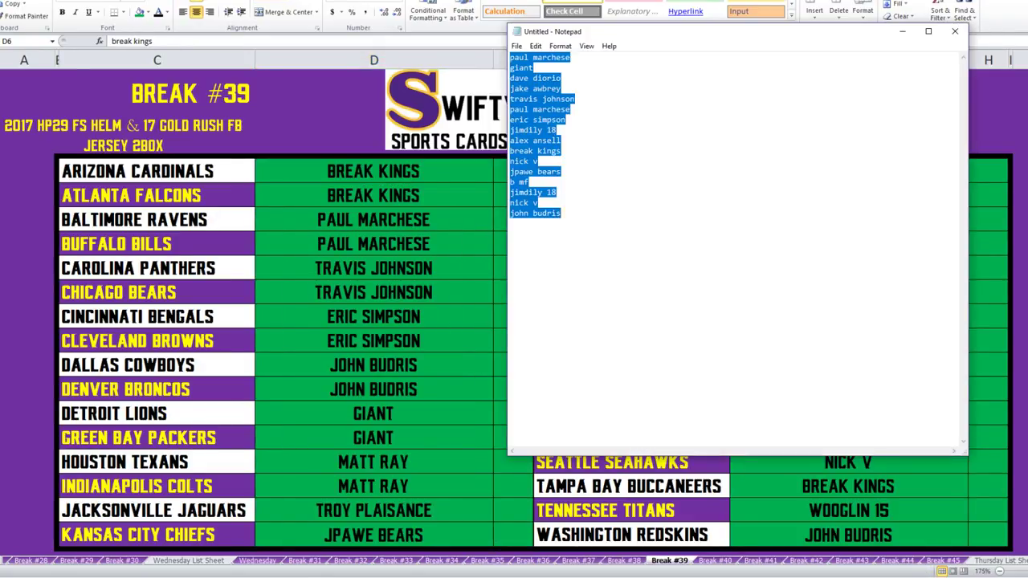
key("ctrl+c")
key("alt+Tab")
key("ctrl+v")
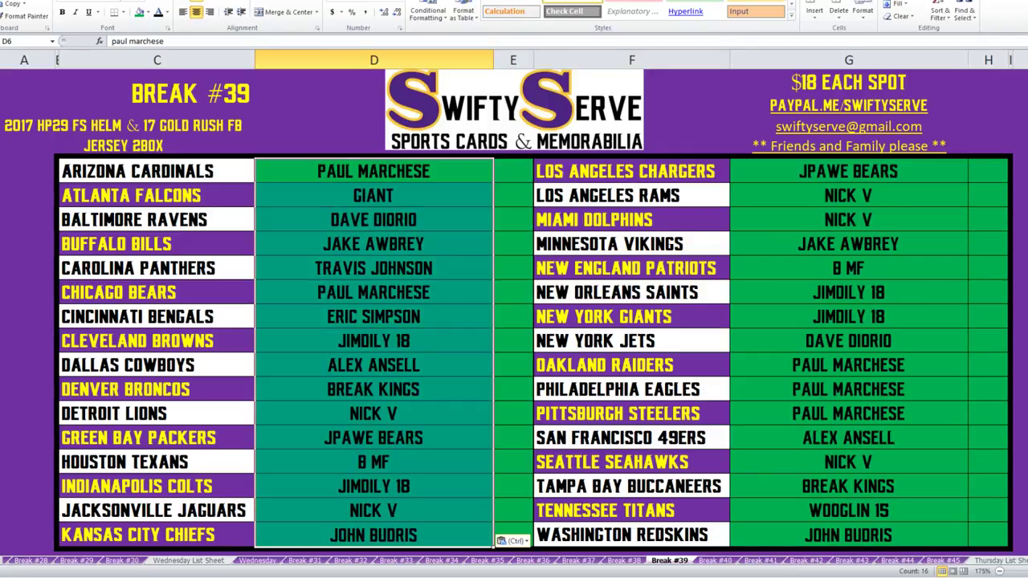
Paste shuffled names 17–32 into G6:G21 as plain text via the text pad.
key("alt+Tab")
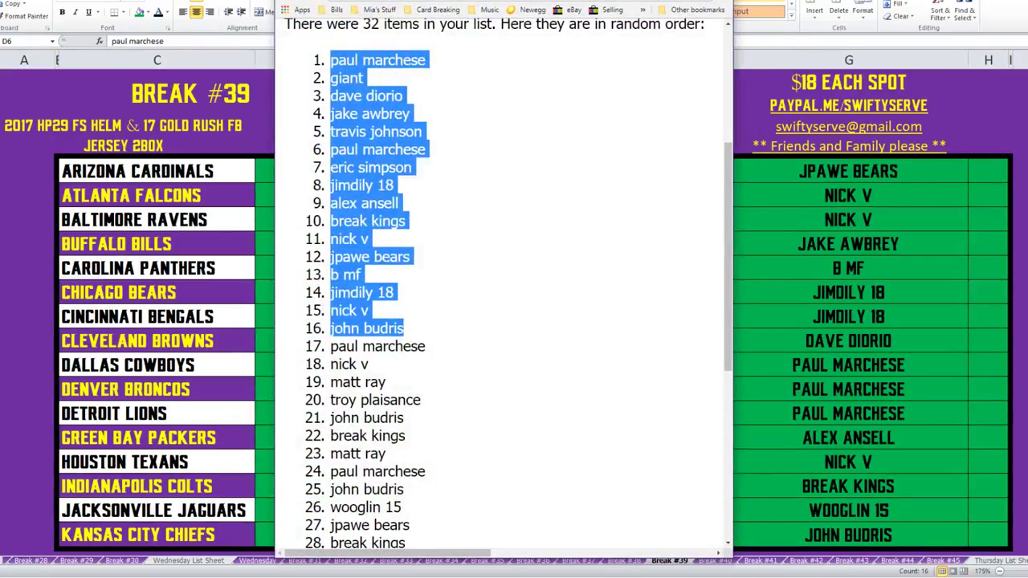
scroll(503, 282, "down", 3)
left_click_drag(330, 115, 423, 384)
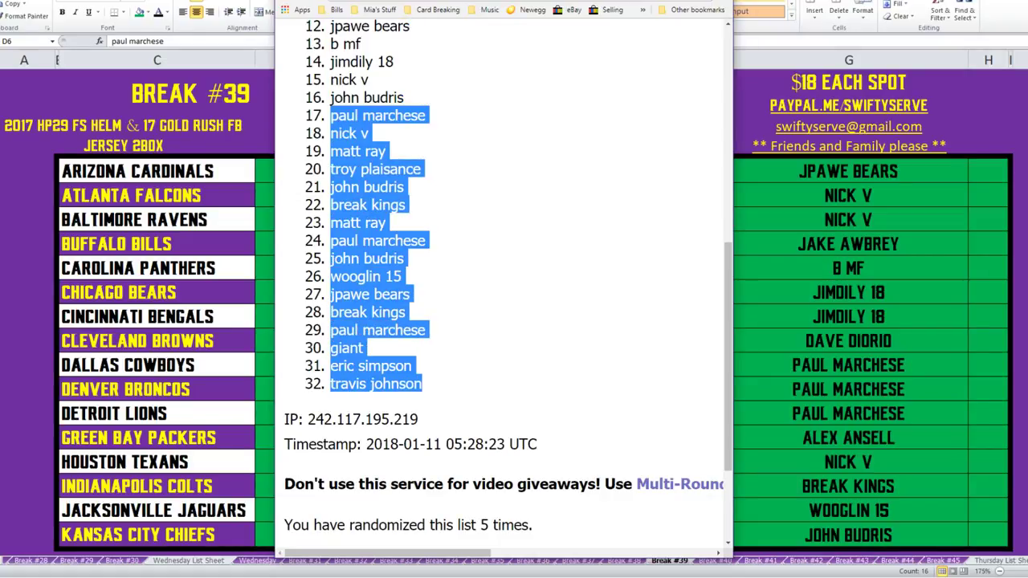
key("alt+Tab")
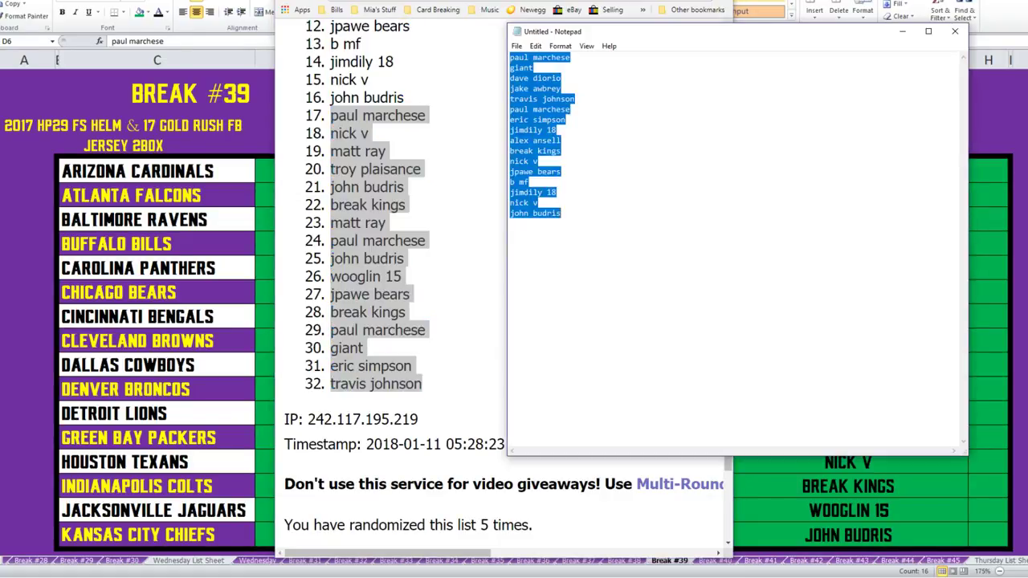
key("ctrl+v")
key("ctrl+a")
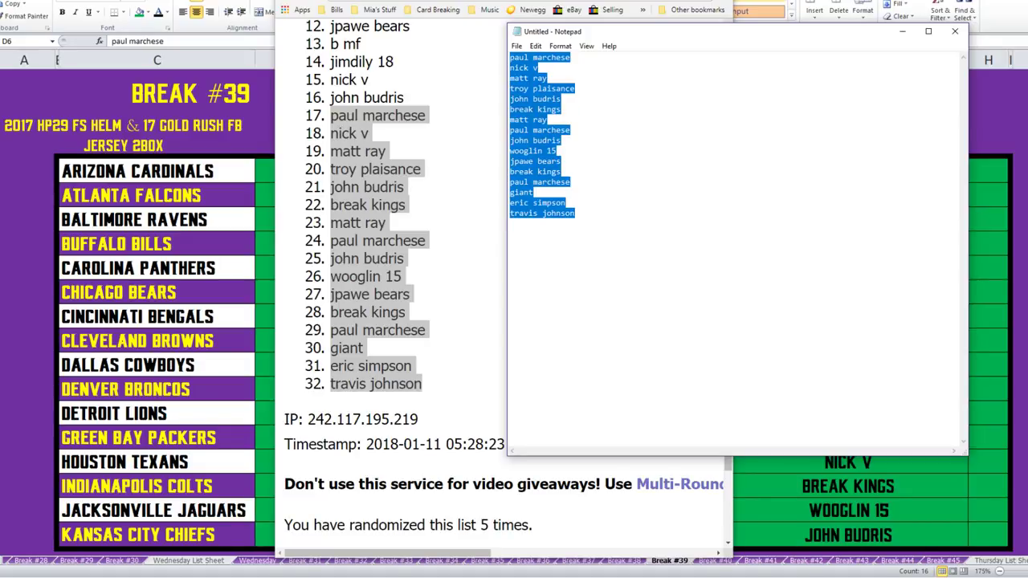
key("alt+Tab")
left_click(848, 171)
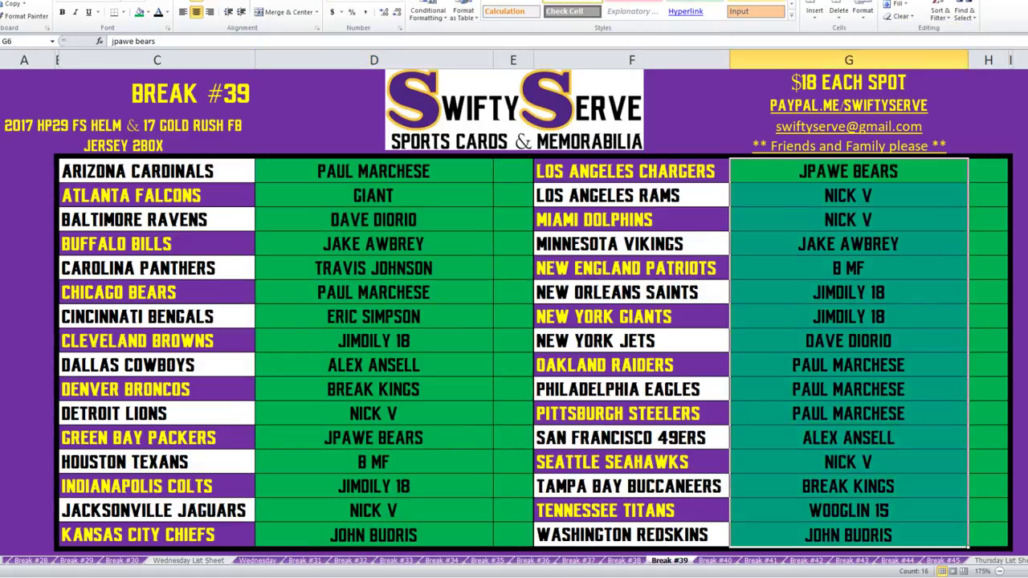
key("ctrl+v")
Clear the fill from all buyer cells in D6:E21 and G6:G21.
left_click_drag(373, 171, 374, 534)
left_click_drag(848, 171, 848, 535)
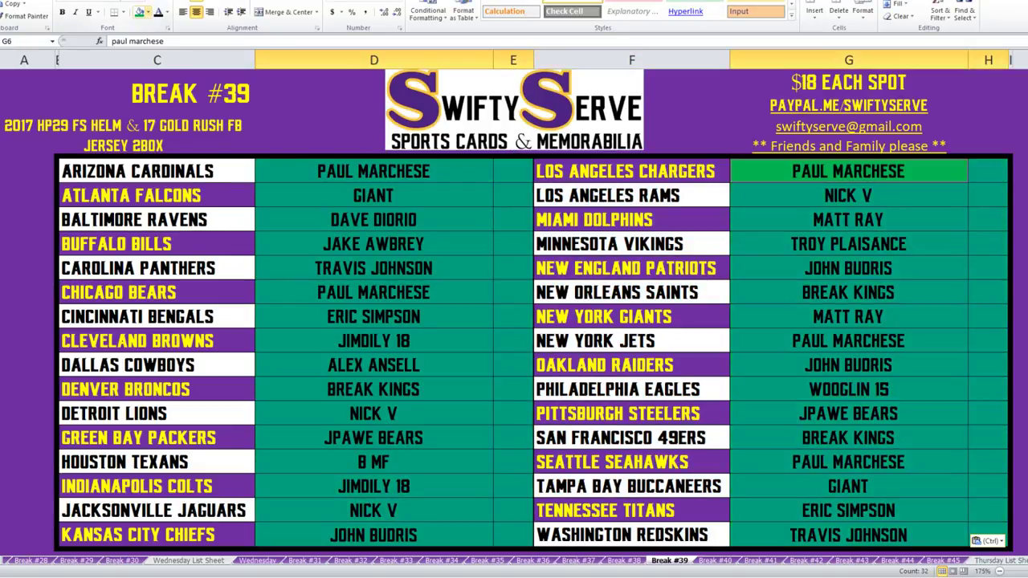
left_click(147, 12)
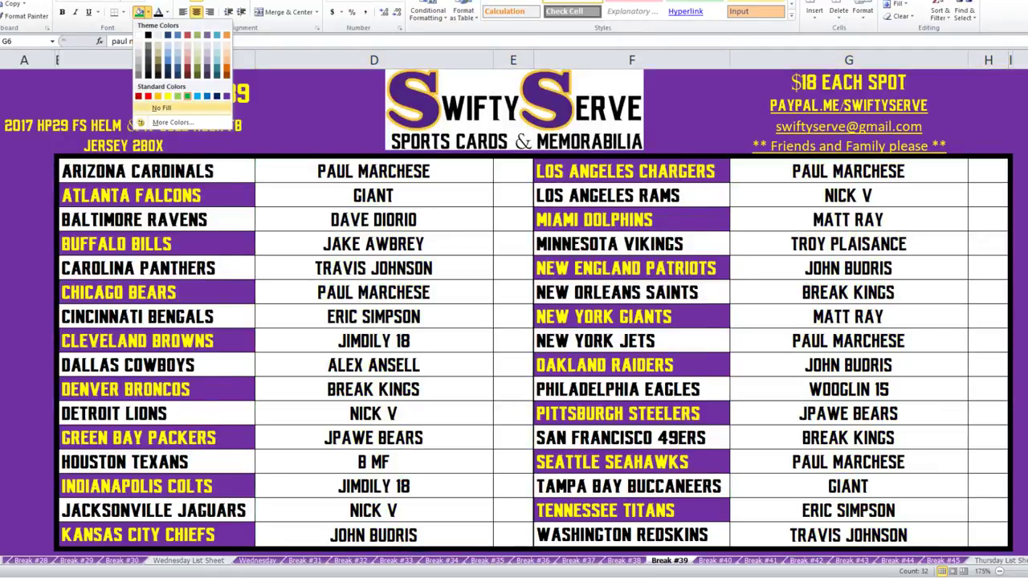
left_click(176, 54)
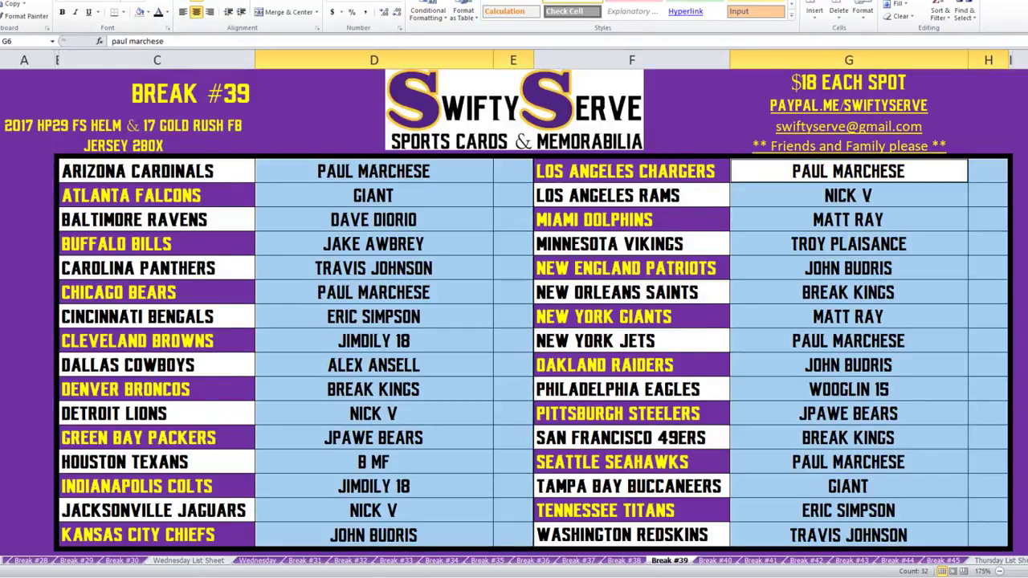
Select the alternating buyer cells, Atlanta Falcons through Kansas City Chiefs and Los Angeles Chargers through Tennessee Titans.
left_click(373, 195)
left_click_drag(374, 196, 513, 195)
left_click(373, 243, "ctrl")
left_click_drag(374, 243, 513, 244)
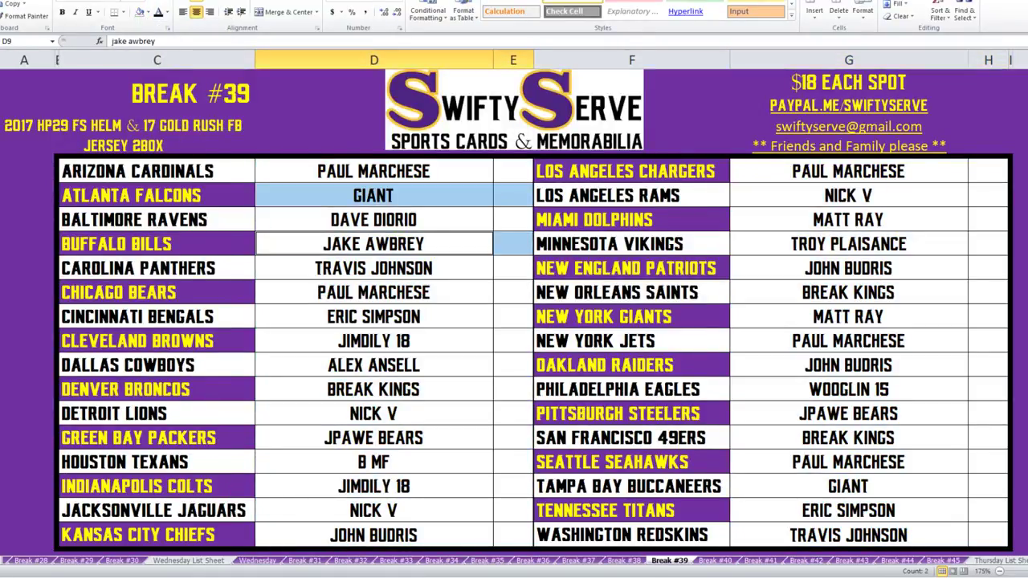
left_click(373, 293, "ctrl")
left_click_drag(374, 293, 513, 292)
left_click(373, 340, "ctrl")
left_click_drag(373, 340, 513, 341)
left_click(374, 389, "ctrl")
left_click_drag(373, 389, 513, 389)
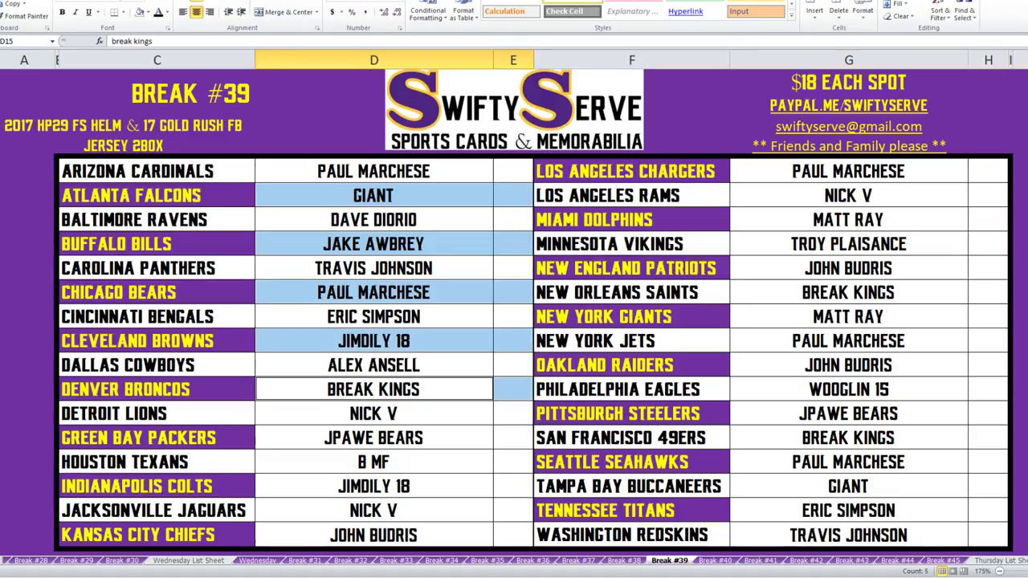
left_click(374, 438, "ctrl")
left_click_drag(374, 437, 513, 438)
left_click(373, 486, "ctrl")
left_click_drag(374, 485, 513, 486)
left_click(373, 534, "ctrl")
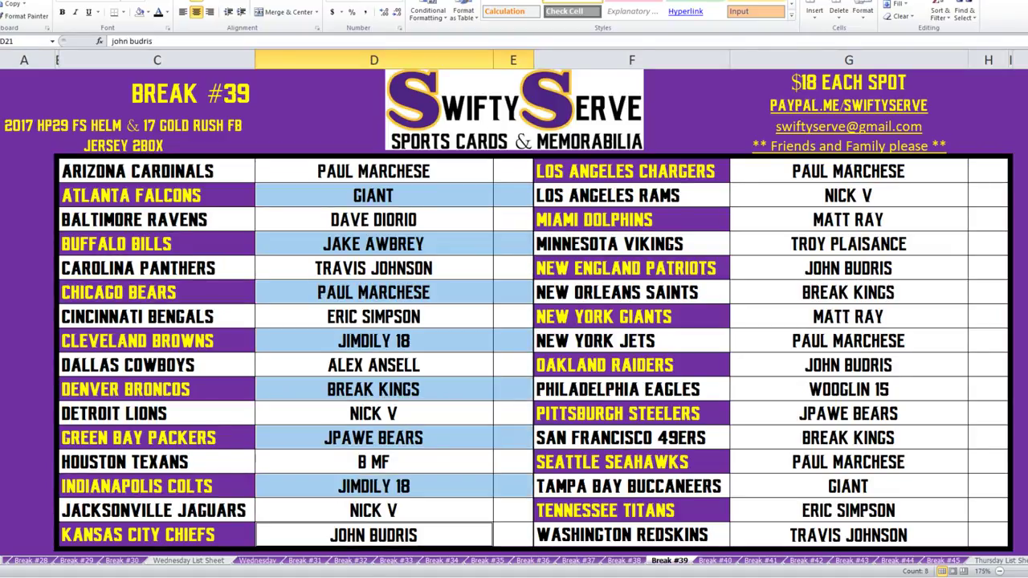
left_click_drag(374, 534, 514, 535)
left_click(847, 511, "ctrl")
left_click_drag(848, 511, 988, 511)
left_click(848, 462, "ctrl")
left_click_drag(848, 462, 988, 462)
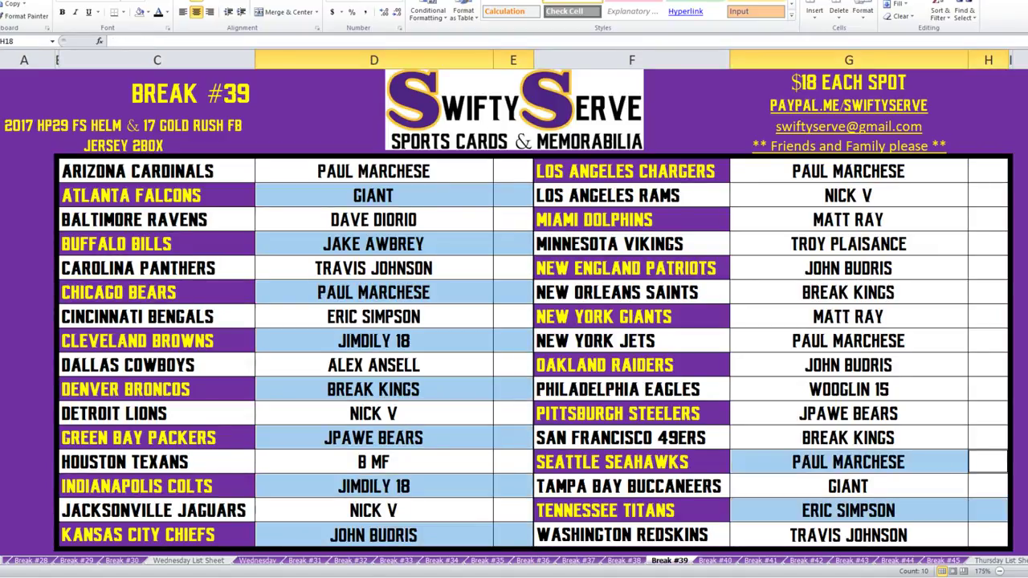
left_click(848, 413, "ctrl")
left_click_drag(848, 414, 987, 414)
left_click(848, 364, "ctrl")
left_click_drag(848, 365, 988, 365)
left_click(848, 316, "ctrl")
left_click_drag(848, 316, 987, 316)
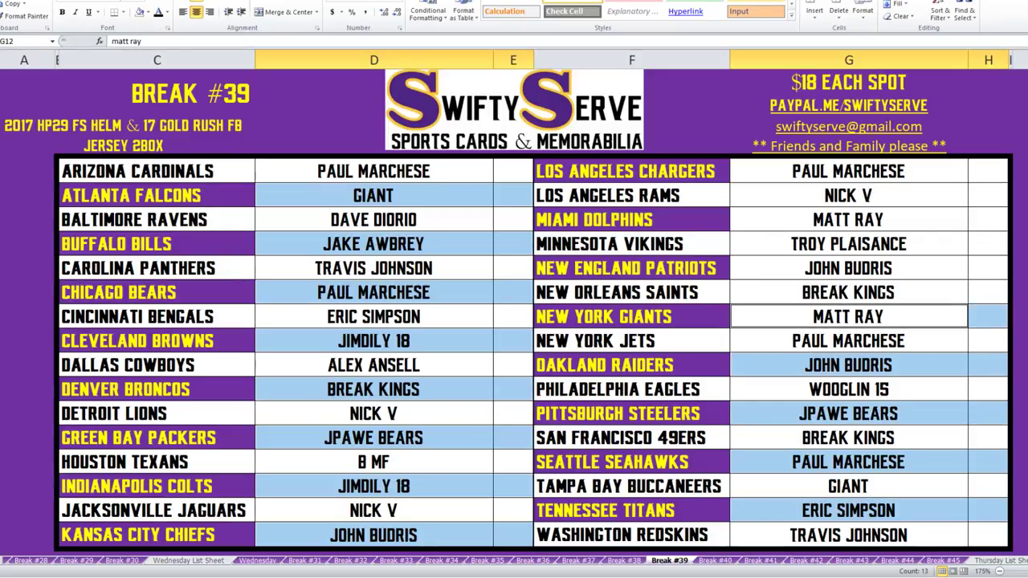
left_click(848, 268, "ctrl")
left_click_drag(848, 269, 988, 268)
left_click(848, 220, "ctrl")
left_click_drag(848, 219, 987, 219)
left_click(848, 171, "ctrl")
left_click_drag(848, 171, 987, 171)
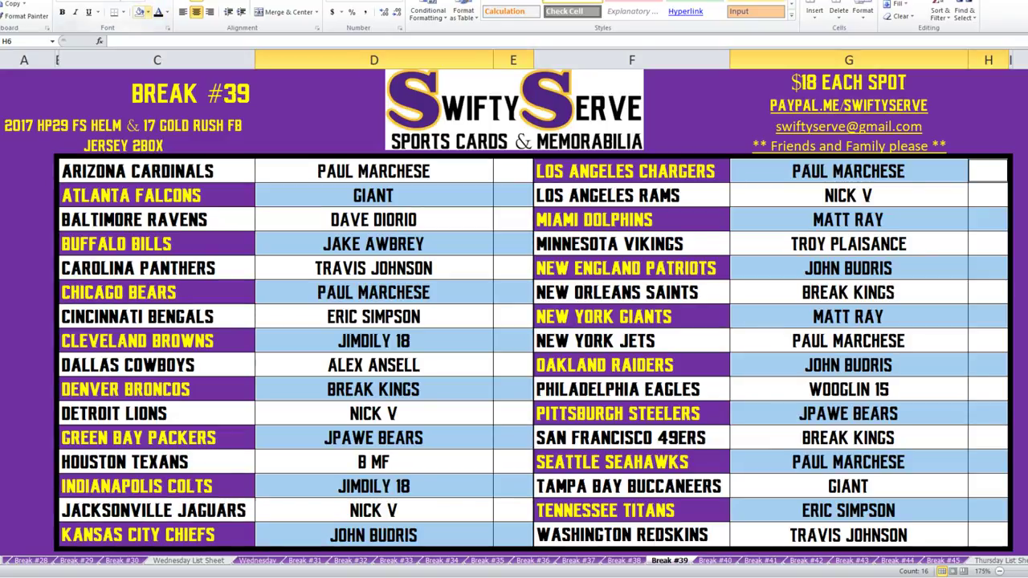
Fill the selected buyer cells dark purple with yellow text.
left_click(149, 12)
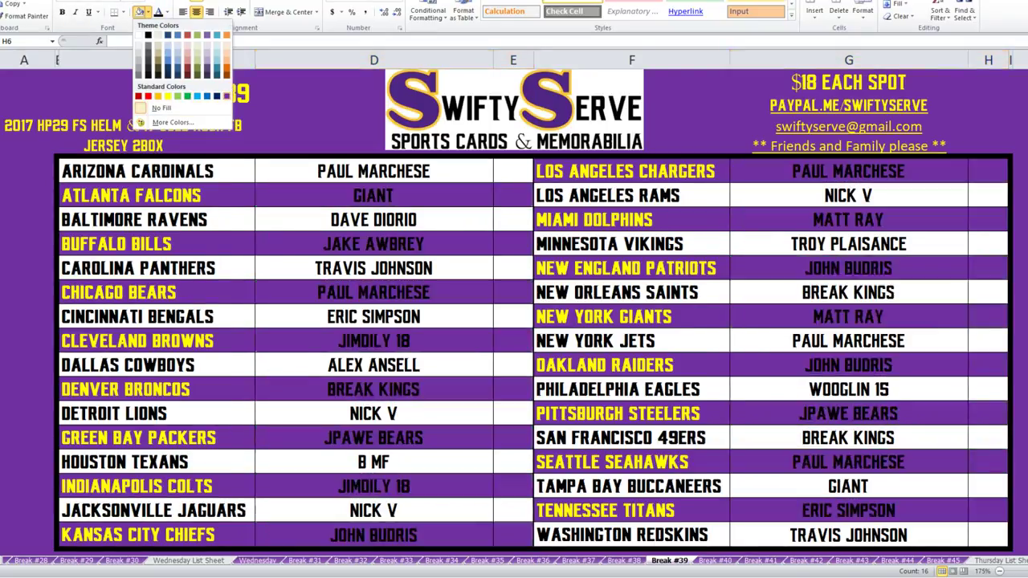
left_click(178, 61)
left_click(166, 12)
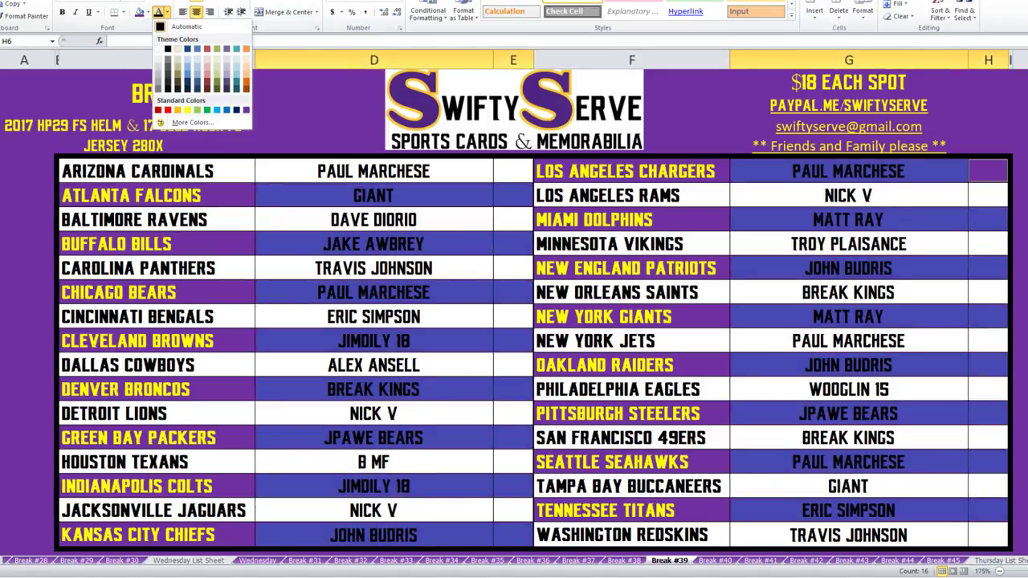
left_click(187, 110)
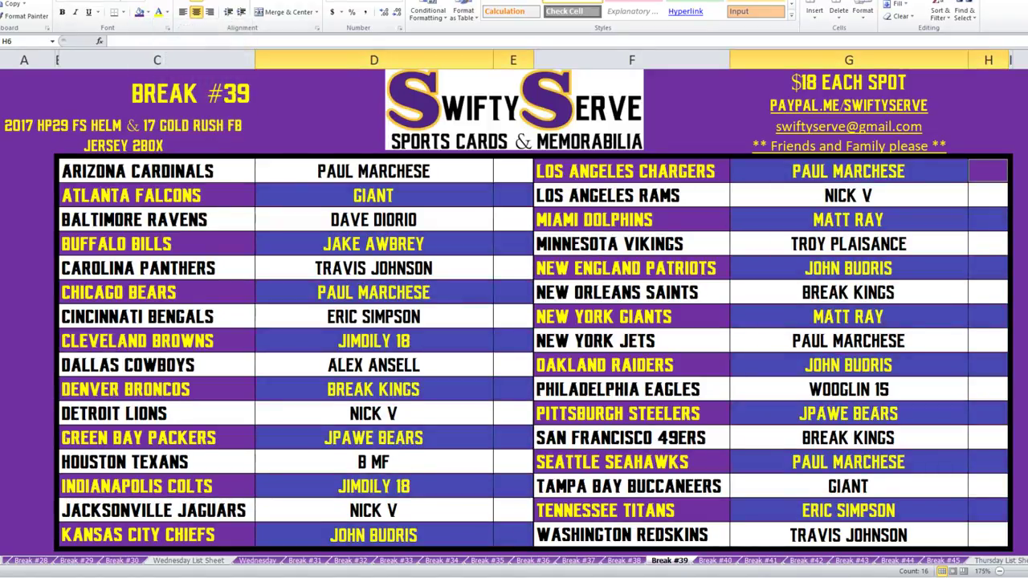
left_click(514, 108)
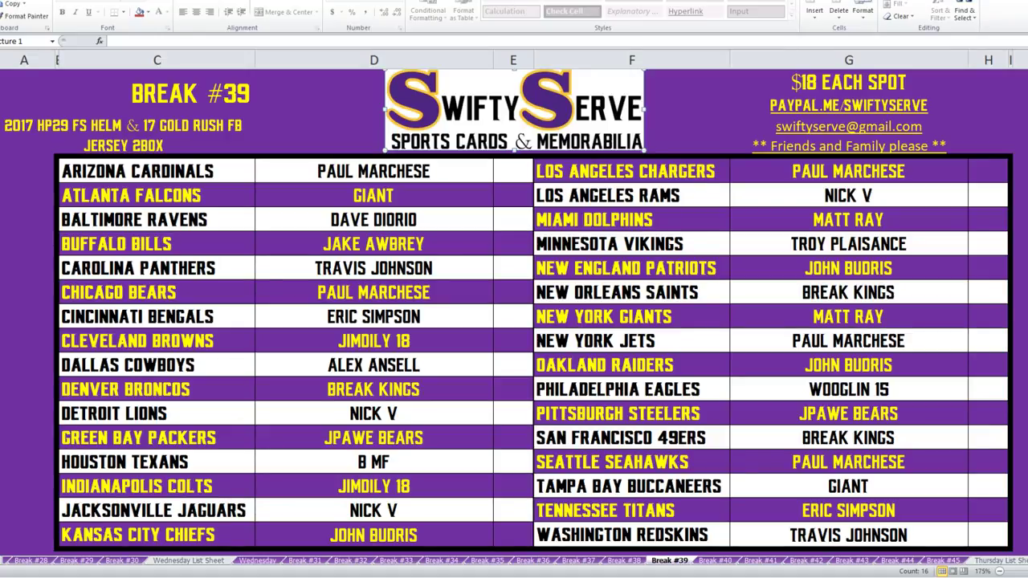
left_click_drag(849, 243, 988, 243)
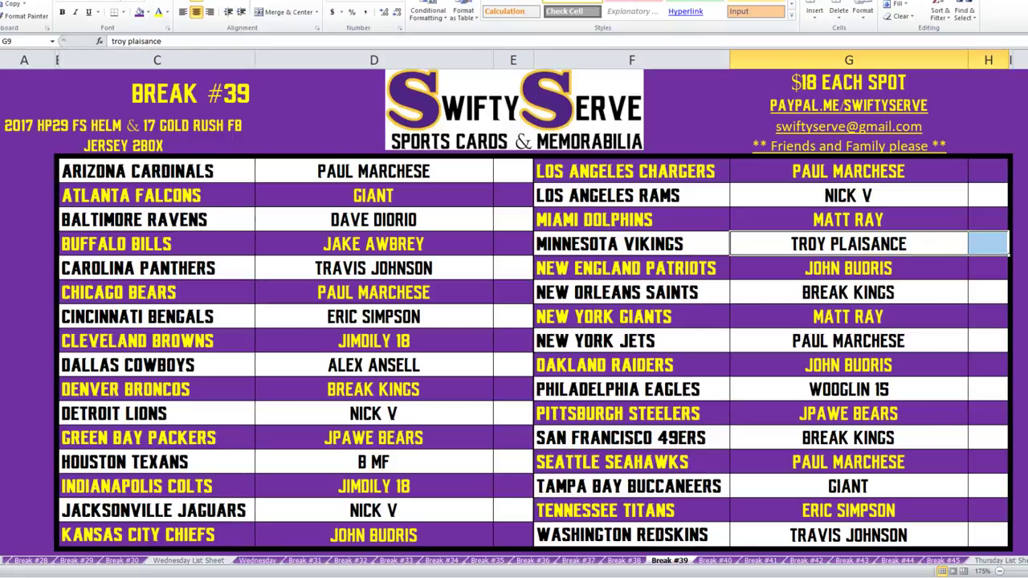
Fill the G9:H9 buyer cells green.
left_click(145, 12)
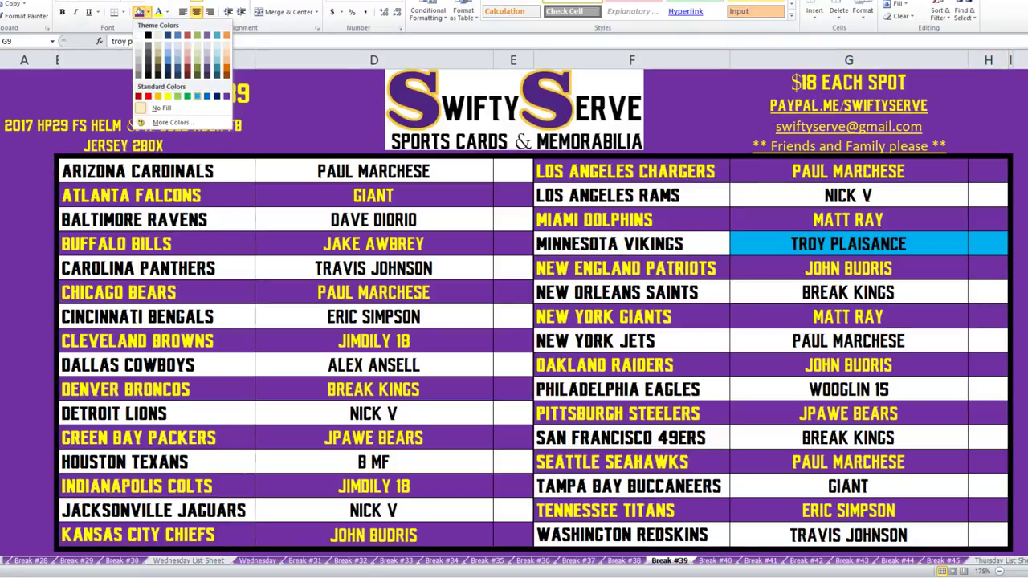
left_click(188, 96)
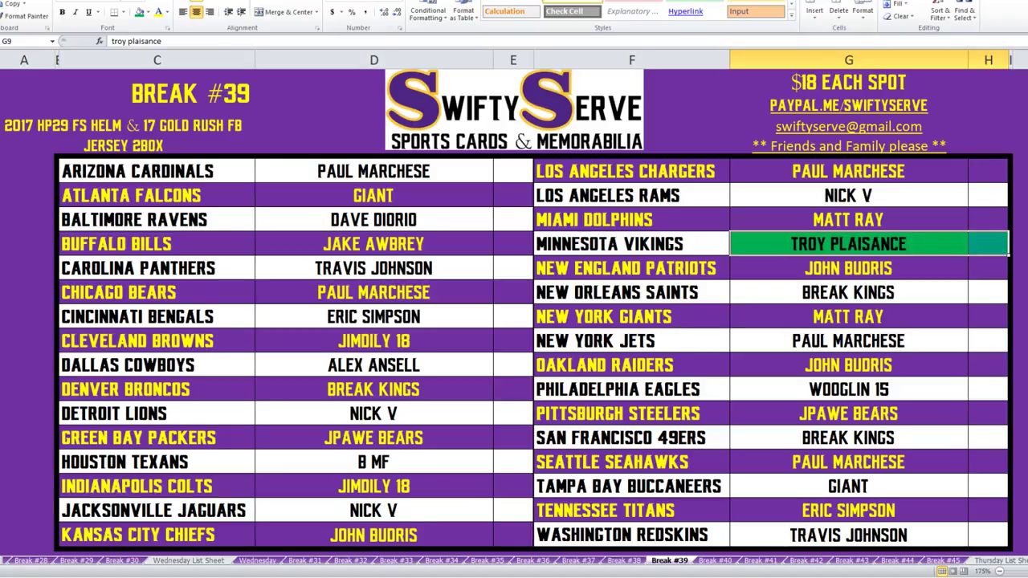
left_click(848, 243)
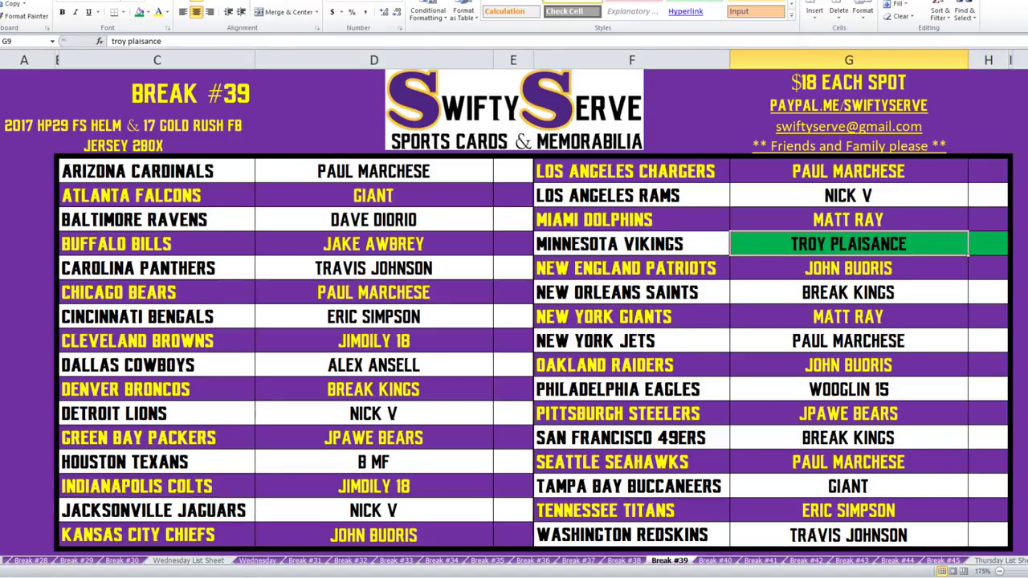
Fill the matching buyer cells for Los Angeles Rams, Detroit Lions and Jacksonville Jaguars green.
left_click_drag(848, 195, 987, 195)
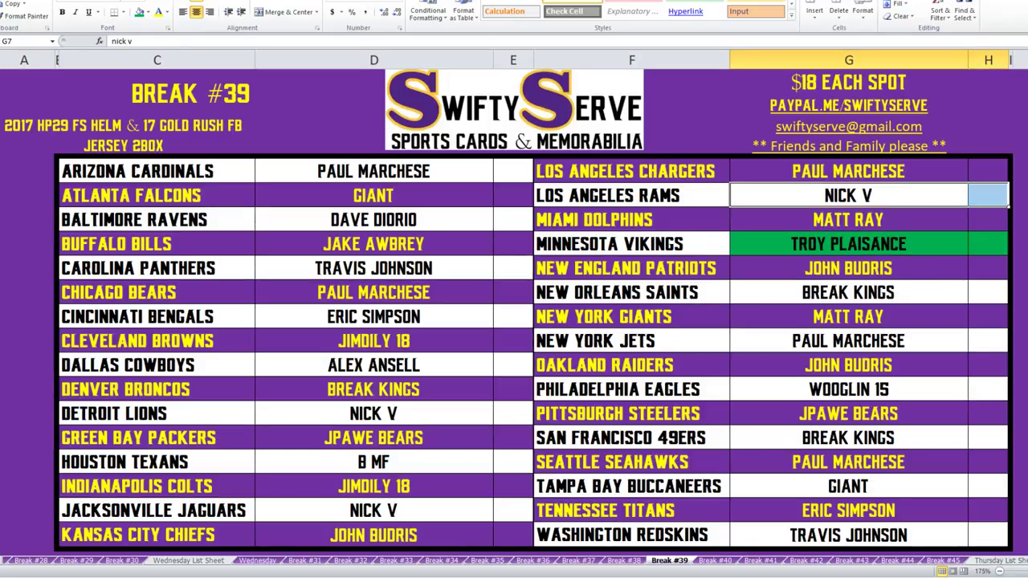
left_click_drag(373, 413, 512, 412)
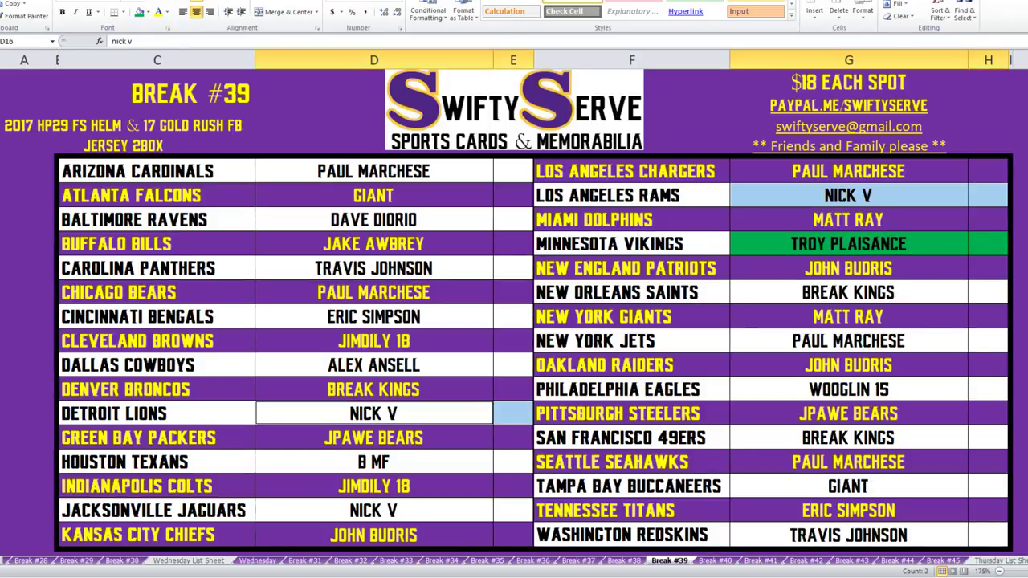
left_click_drag(373, 509, 512, 510)
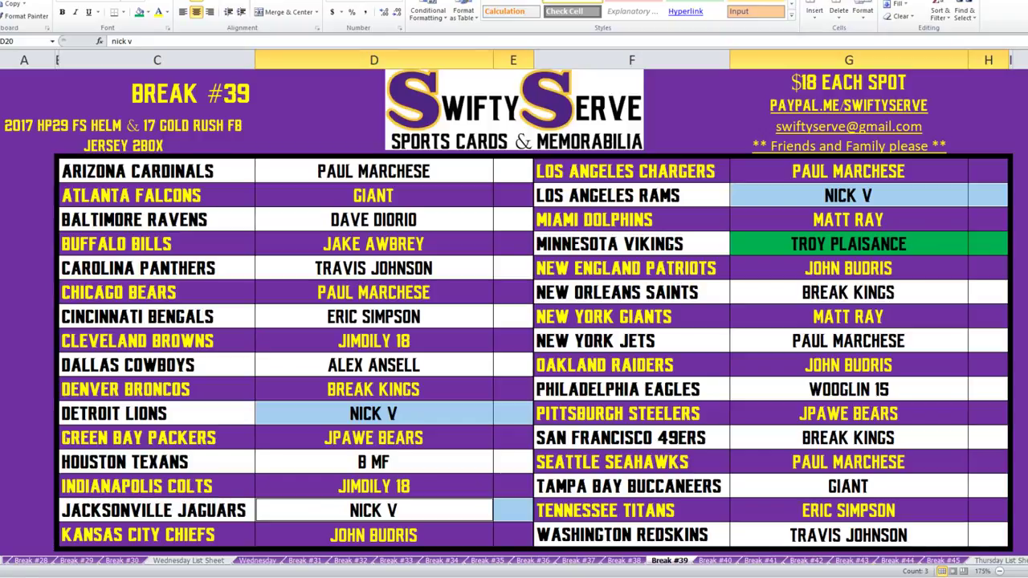
left_click(139, 13)
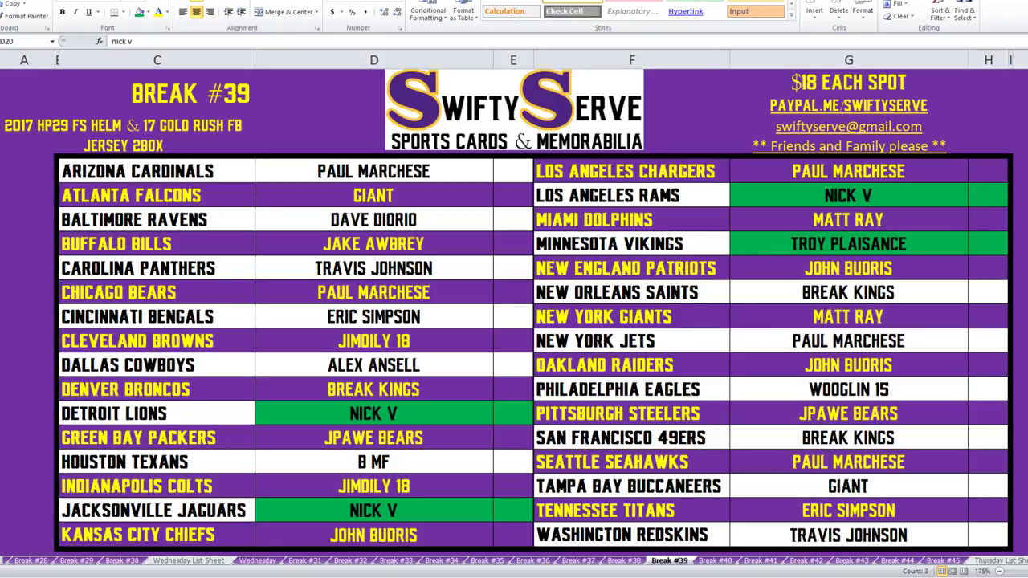
Fill the matching buyer cells for Carolina Panthers (D10:E10) and Washington Redskins (G21:H21) green.
left_click_drag(374, 268, 513, 268)
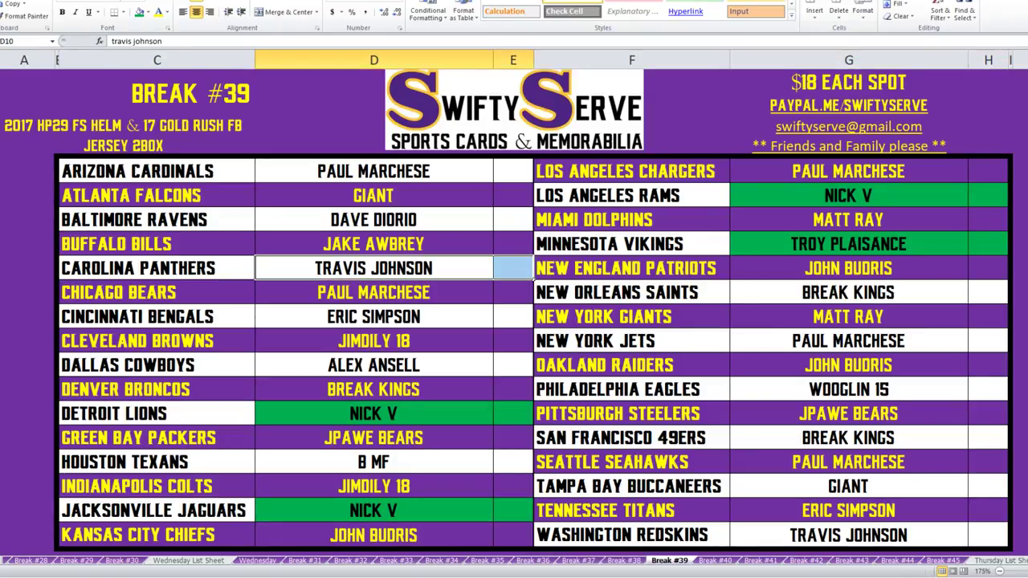
left_click(848, 534, "ctrl")
left_click(987, 535, "ctrl+shift")
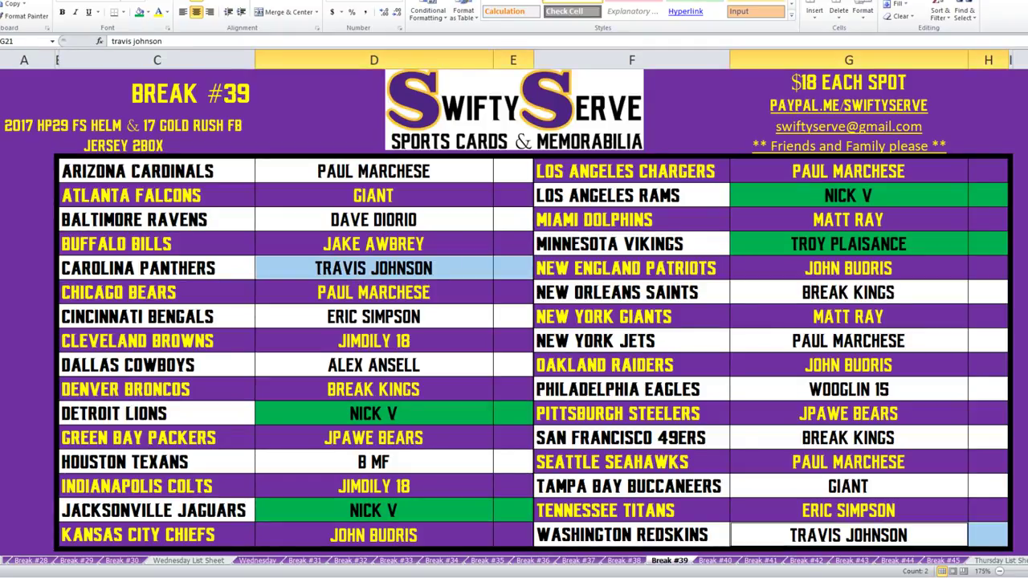
left_click(138, 11)
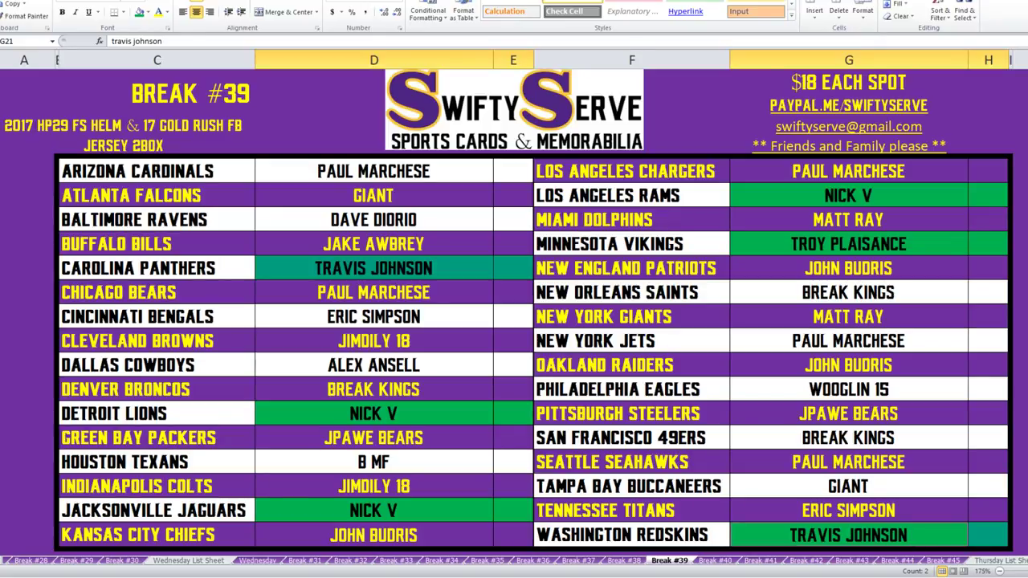
Fill the JPAWE BEARS cells for Green Bay Packers and Pittsburgh Steelers green.
left_click_drag(374, 438, 513, 438)
left_click(848, 413, "ctrl")
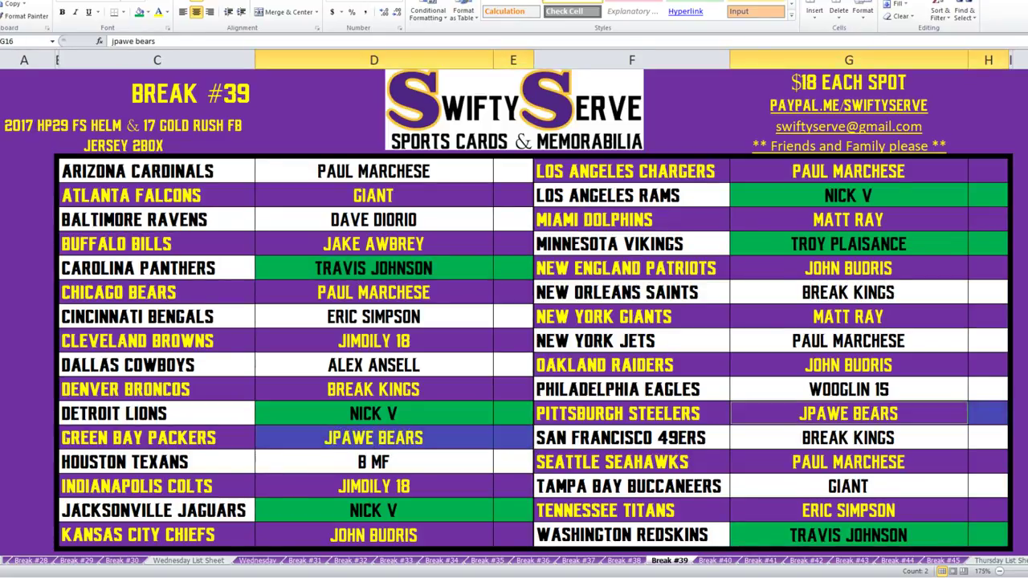
left_click(139, 12)
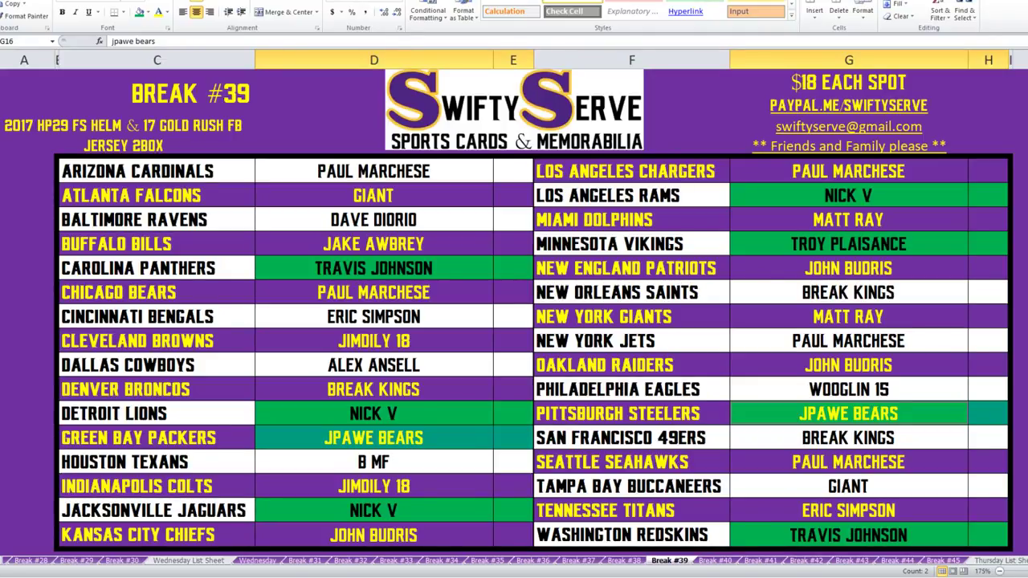
Enter the Browns buyer in D13 from 'dave' and the Ravens buyer in D8 from 'jim' via AutoComplete.
left_click(373, 220)
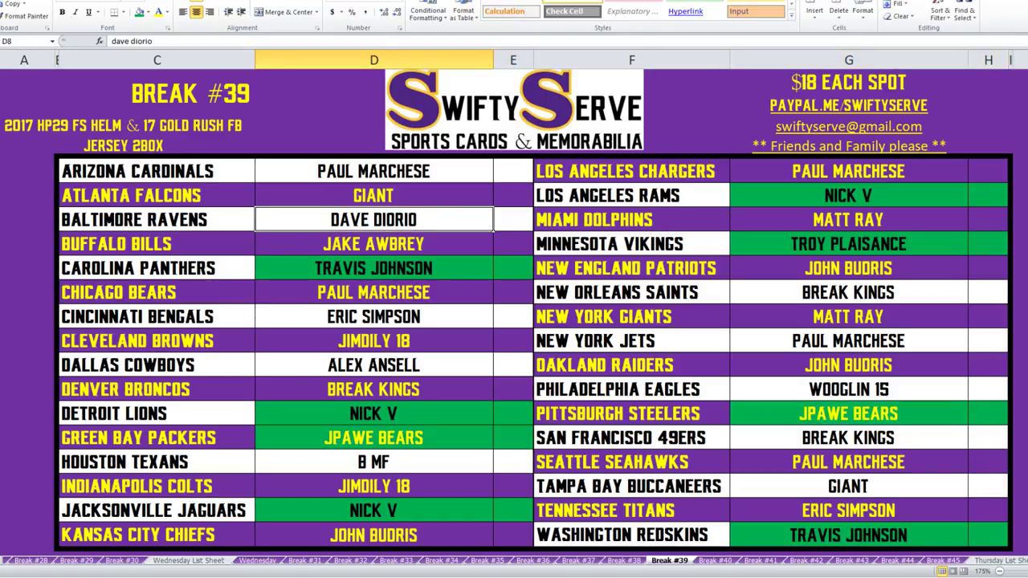
left_click(373, 341)
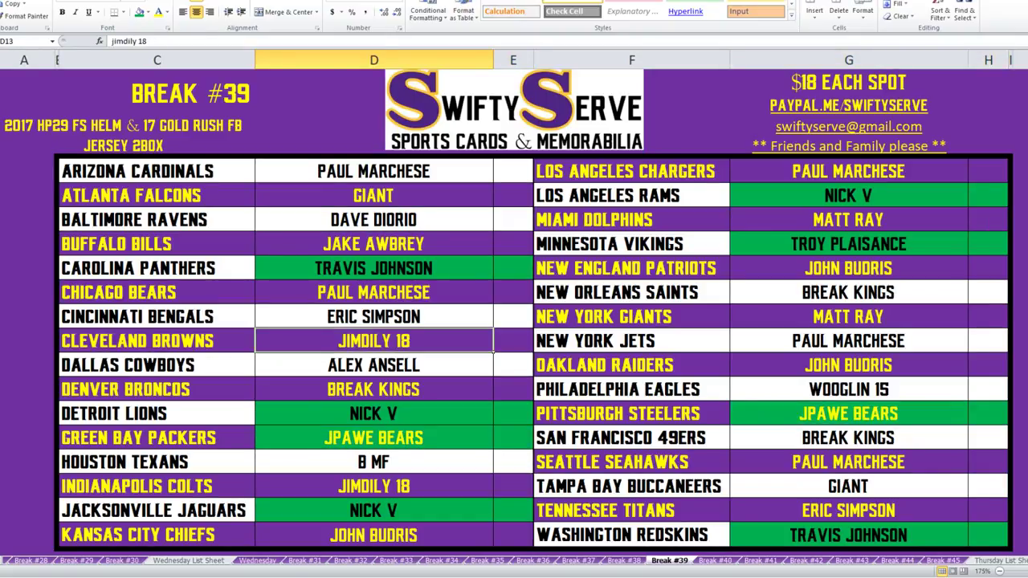
type("dave")
key("Up")
key("Up")
key("Up")
key("Up")
key("Up")
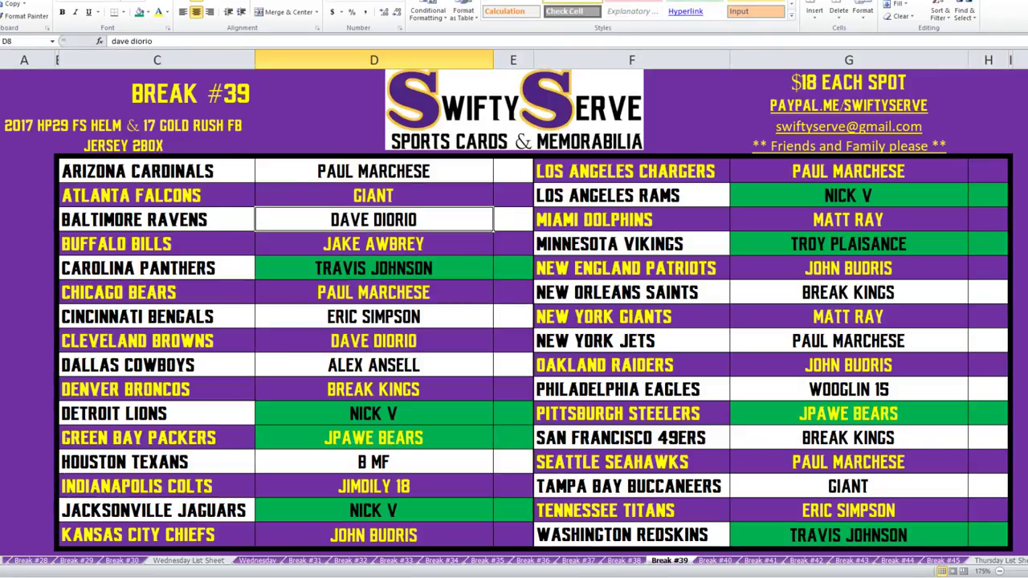
type("jimdil")
key("Return")
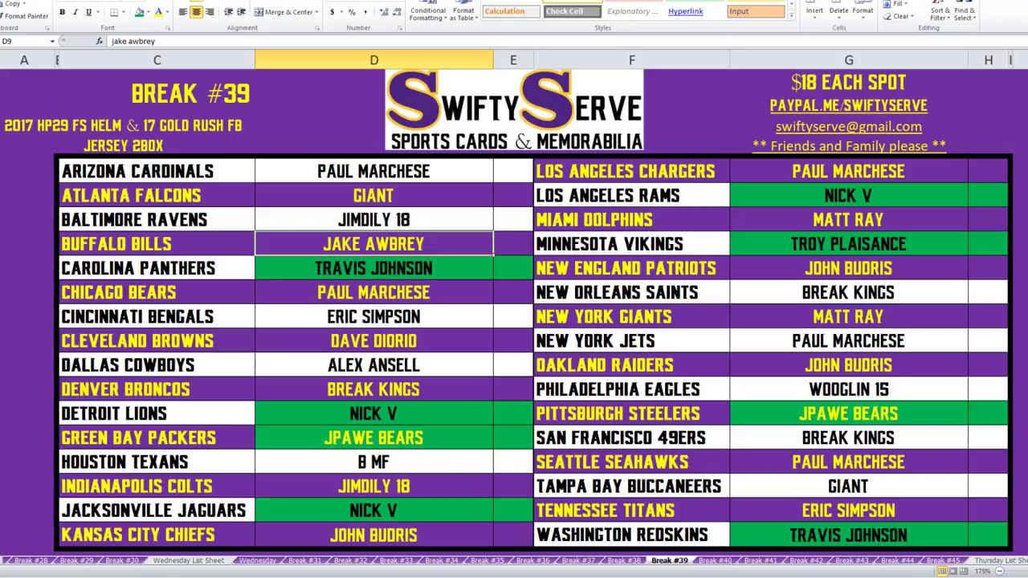
Assign new buyers to the Chicago Bears (AutoComplete from 'ja') and the Buffalo Bills.
left_click(373, 292)
type("ja")
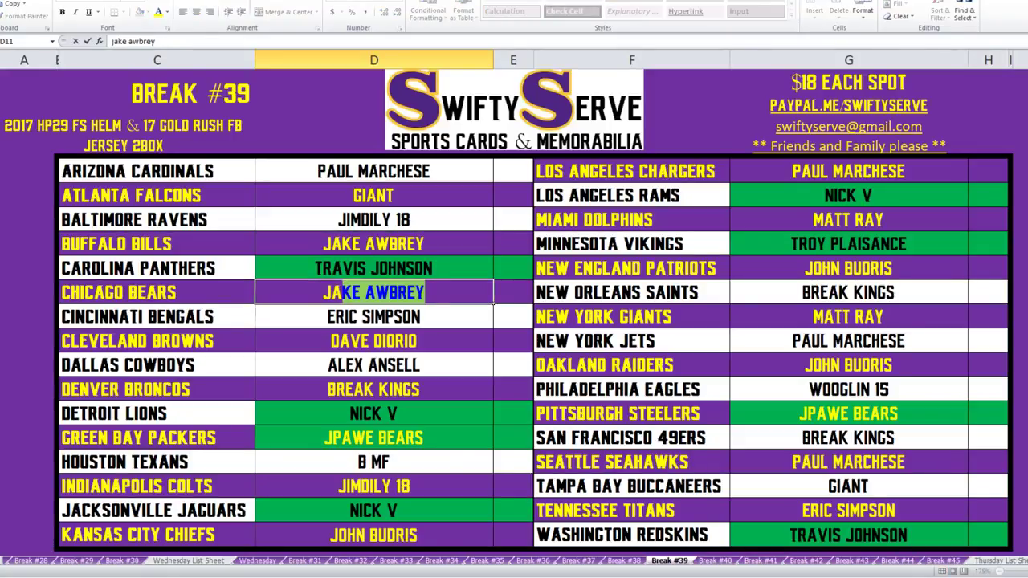
key("Up")
key("Up")
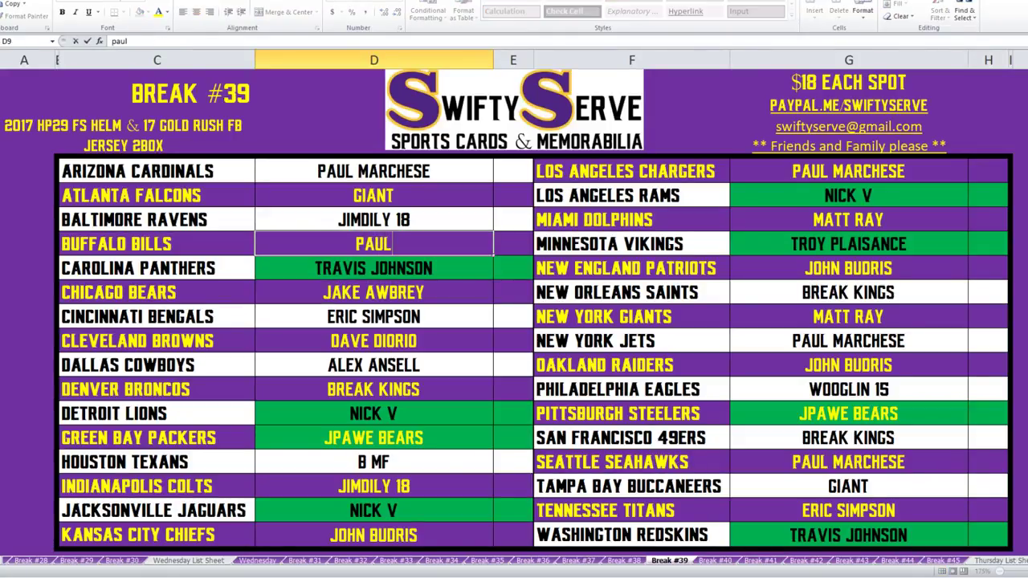
key("Return")
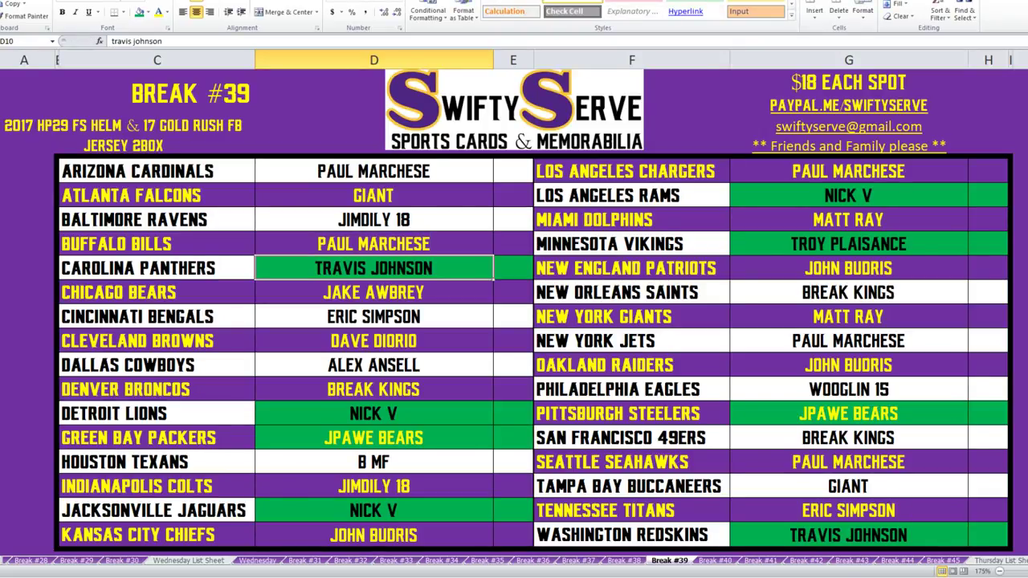
left_click(374, 243)
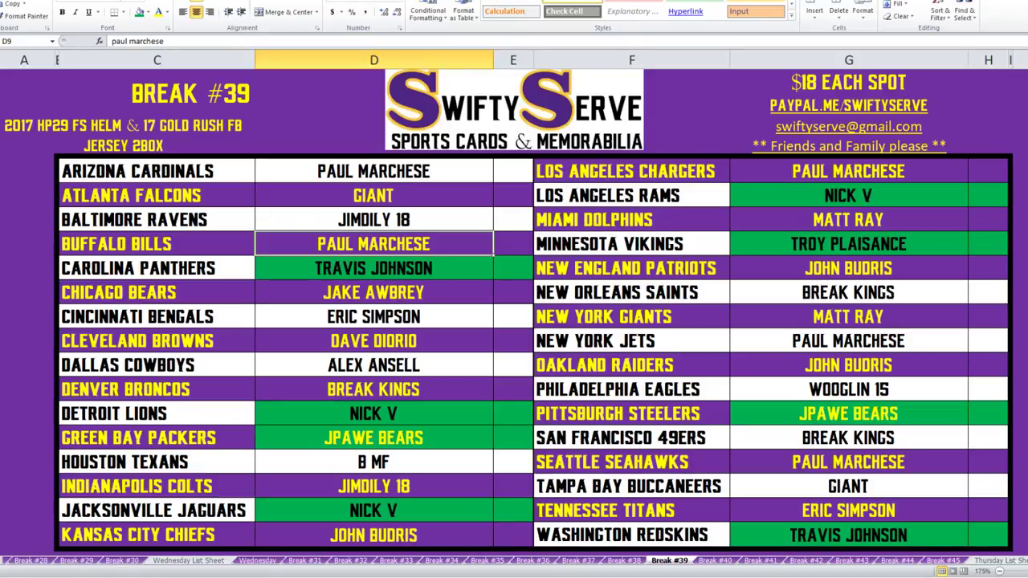
Fill the Cleveland Browns buyer cells D13:E13 green.
left_click(847, 438)
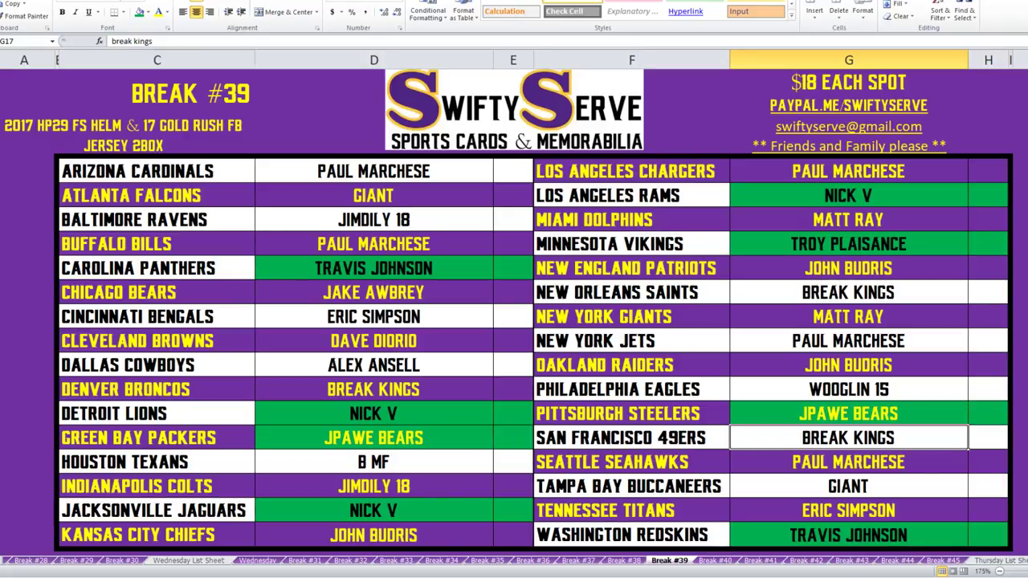
left_click_drag(264, 341, 533, 348)
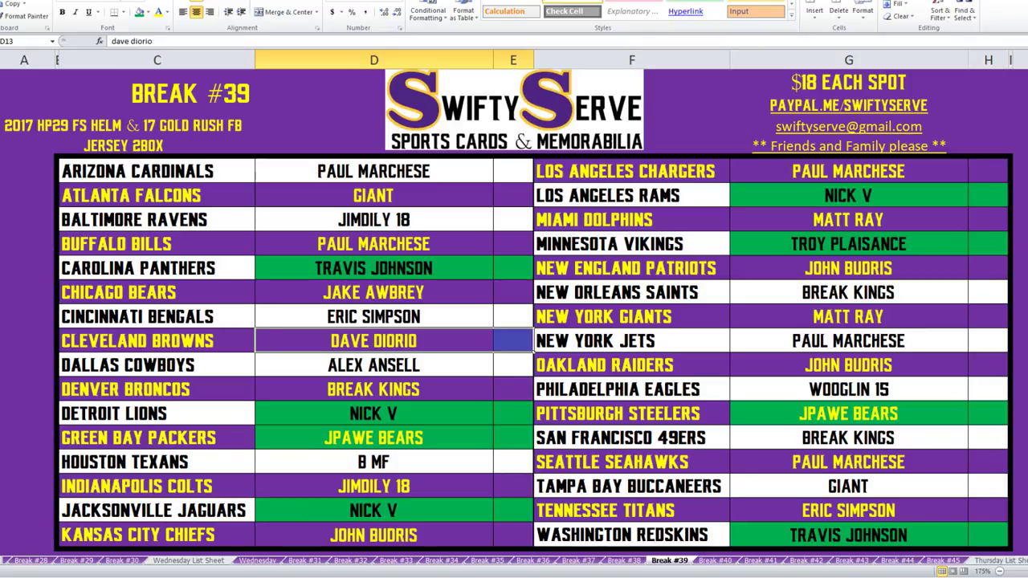
left_click(139, 11)
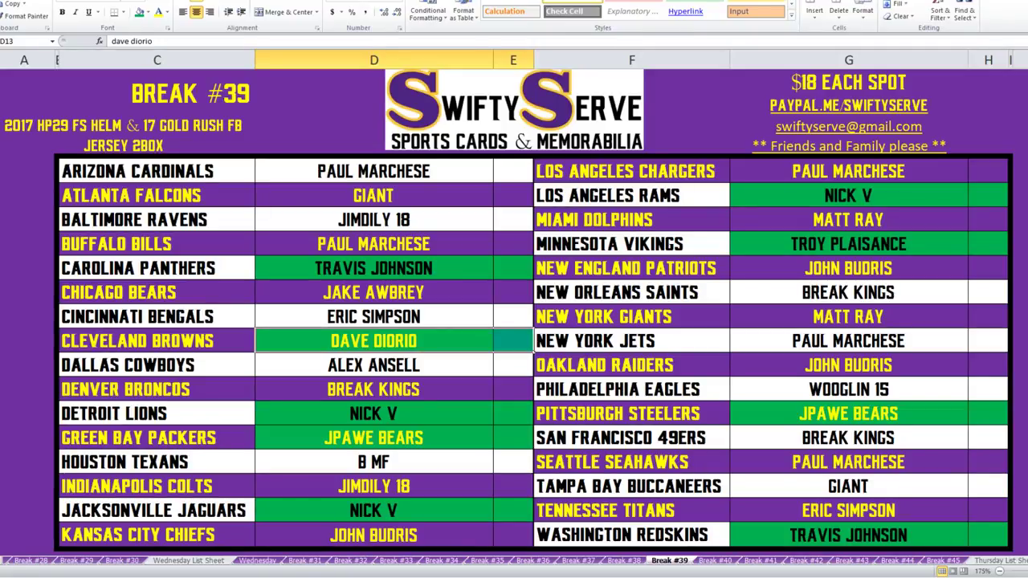
Retype the buyers in G10 ('break') and G17 ('john') with AutoComplete to swap the Patriots and 49ers buyers.
left_click(848, 438)
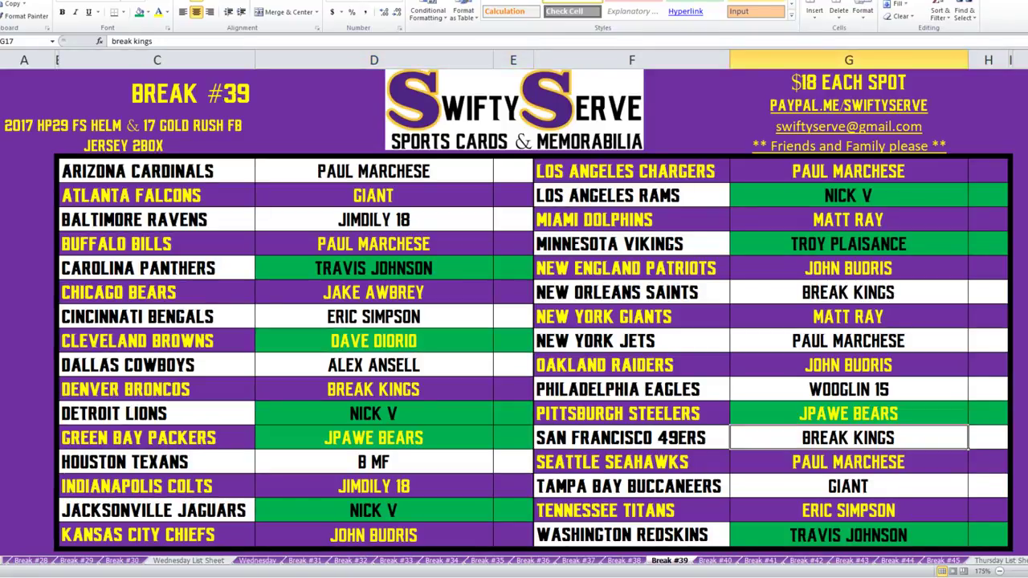
left_click(848, 268)
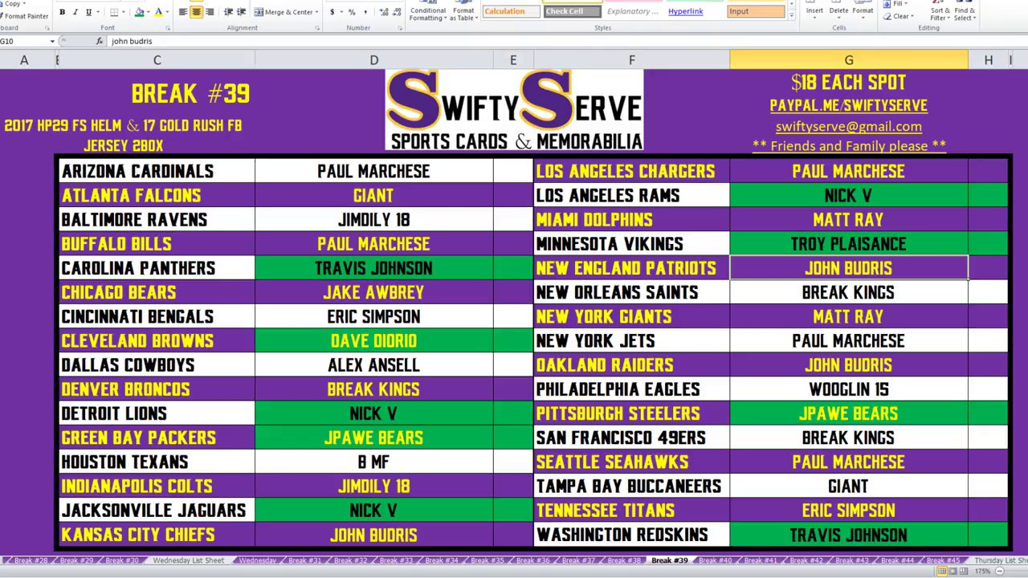
type("btrsl")
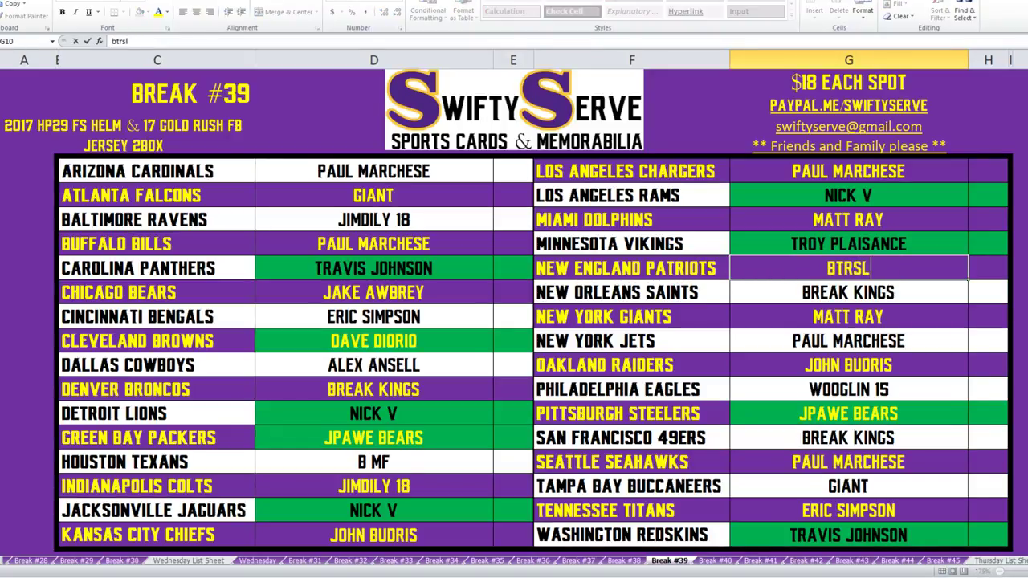
key("BackSpace")
key("BackSpace")
key("BackSpace")
key("BackSpace")
key("BackSpace")
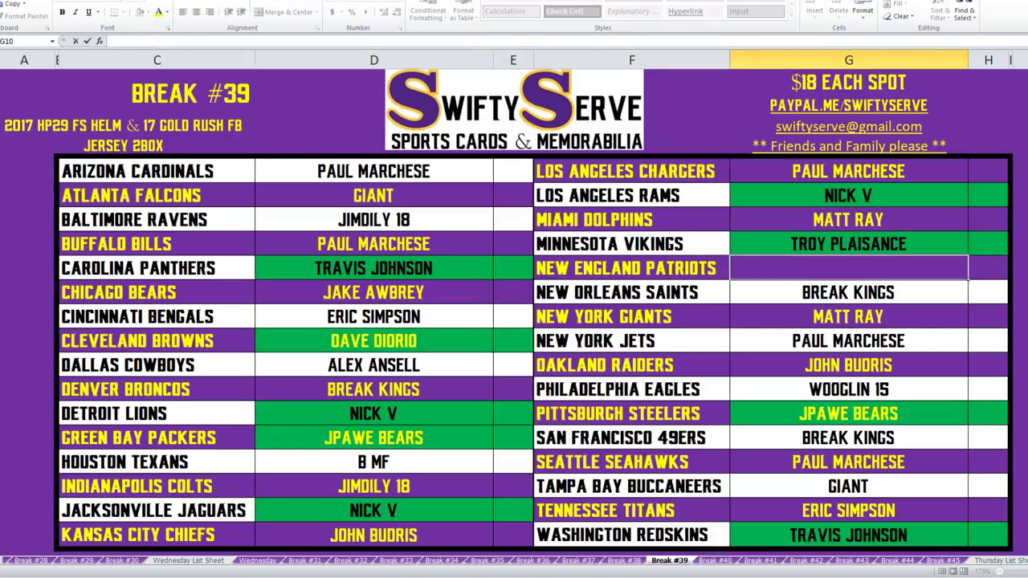
type("break kings")
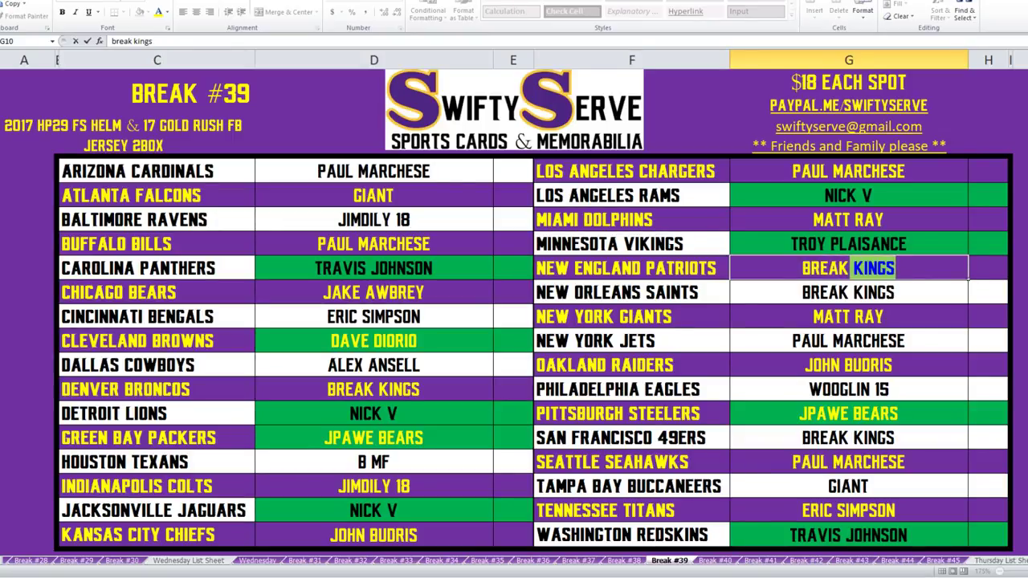
key("Escape")
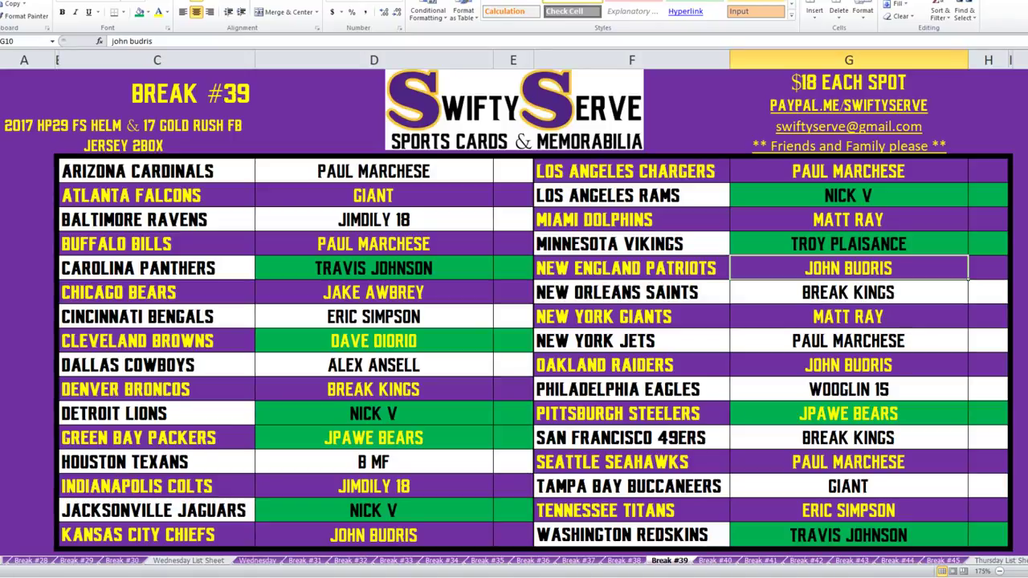
type("break")
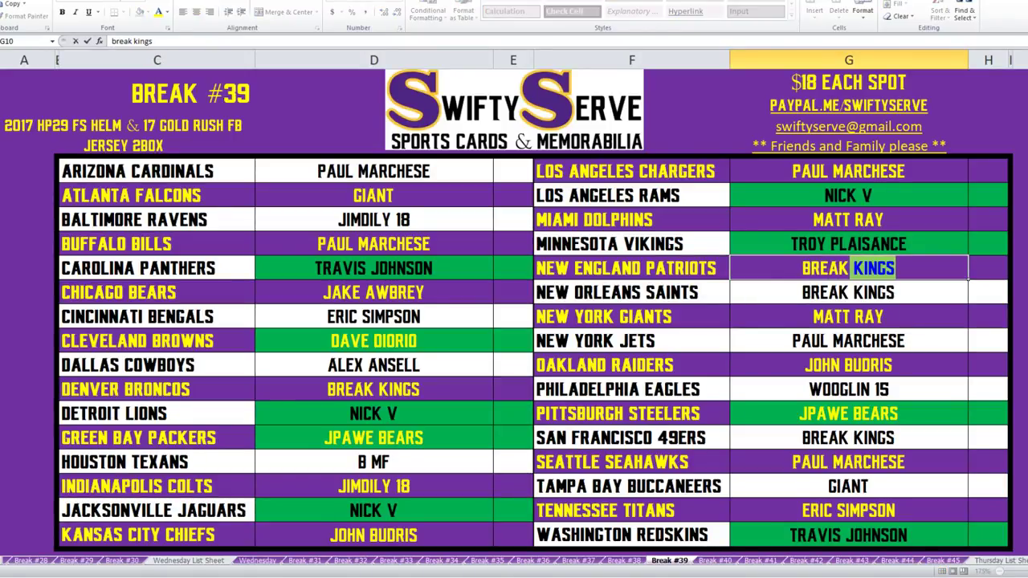
key("Return")
key("Down")
key("Down")
key("Down")
key("Down")
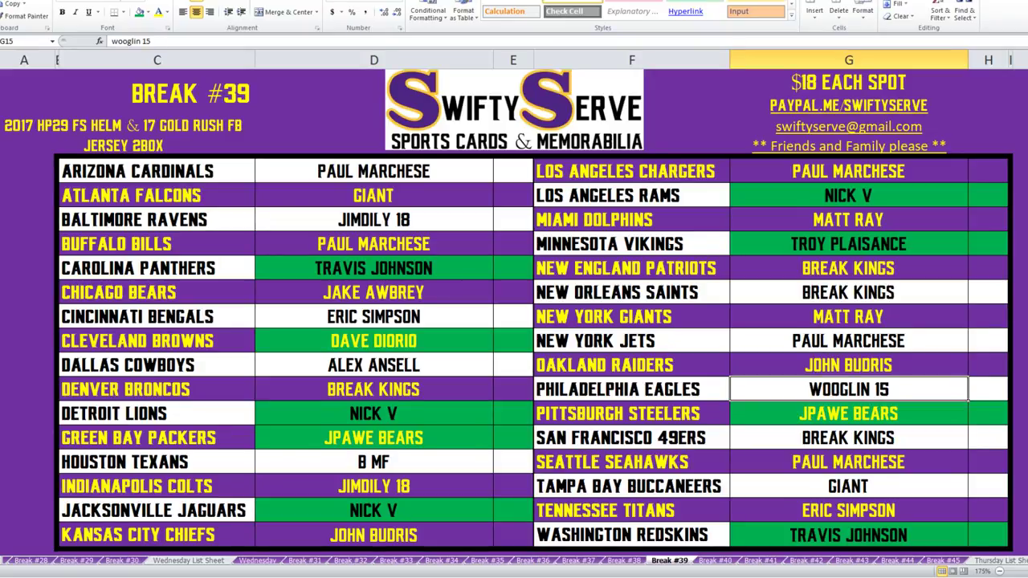
key("Down")
key("Down")
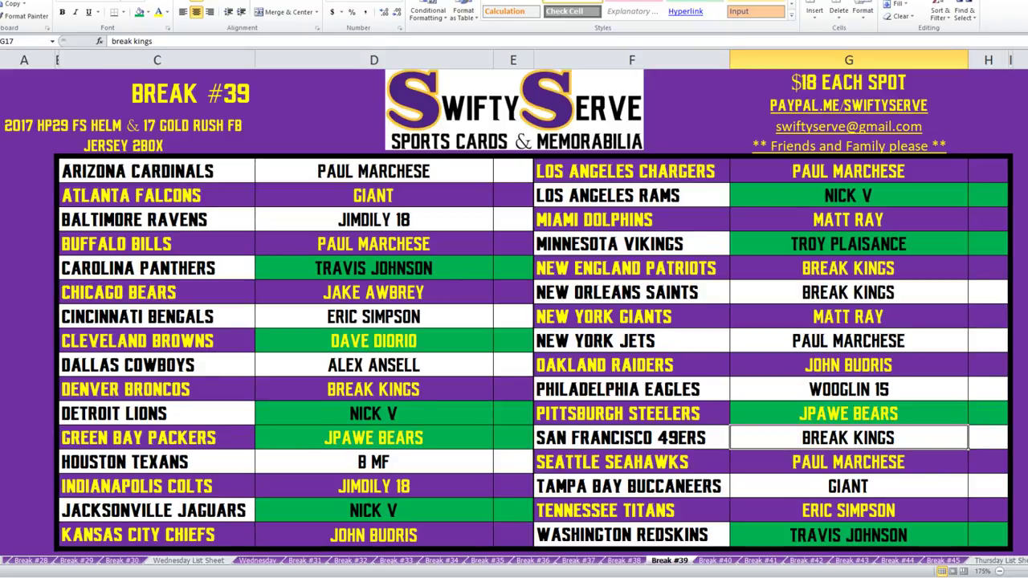
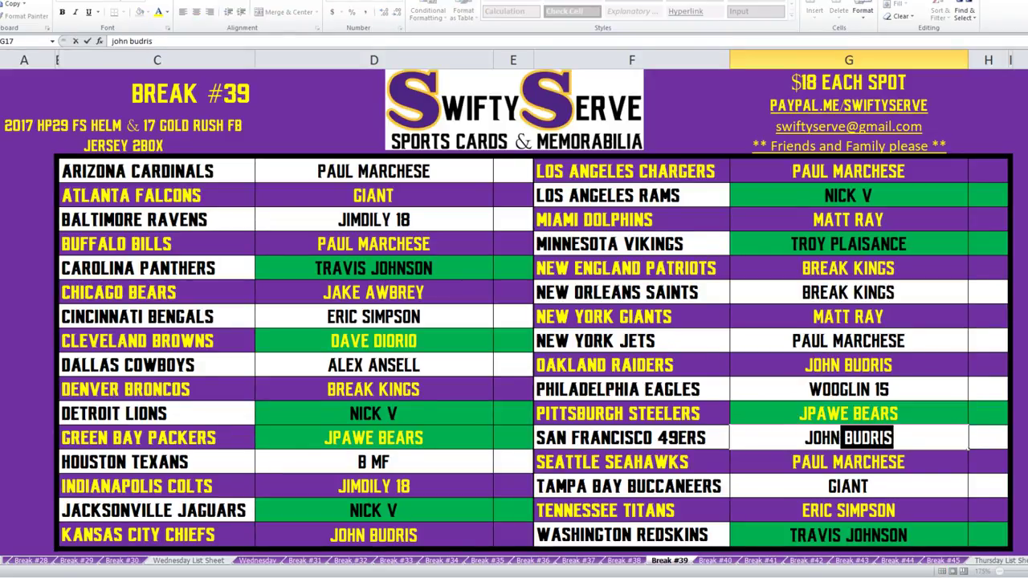
key("Return")
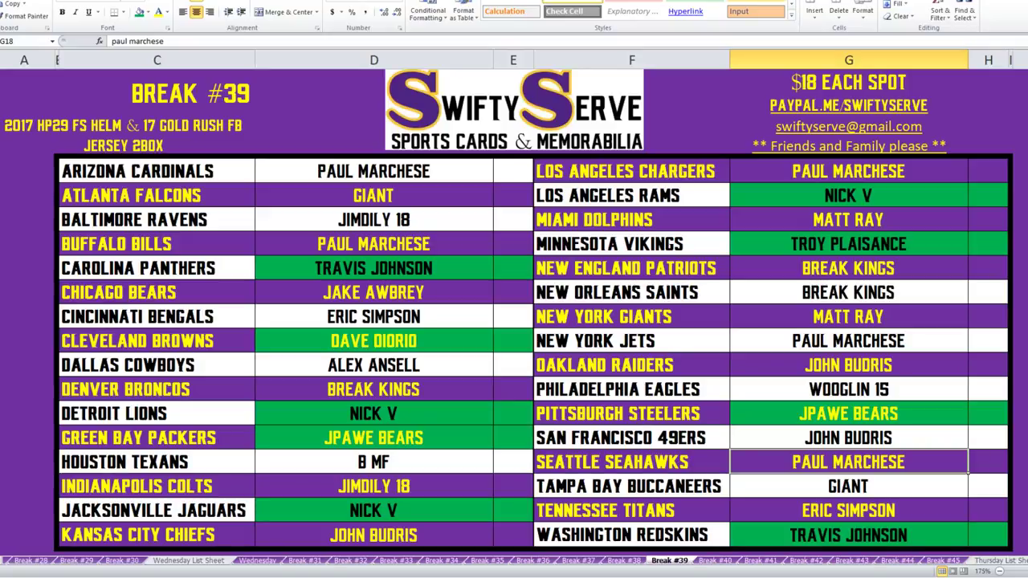
Fill the Dallas Cowboys buyer cells D14:E14 green.
left_click(374, 365)
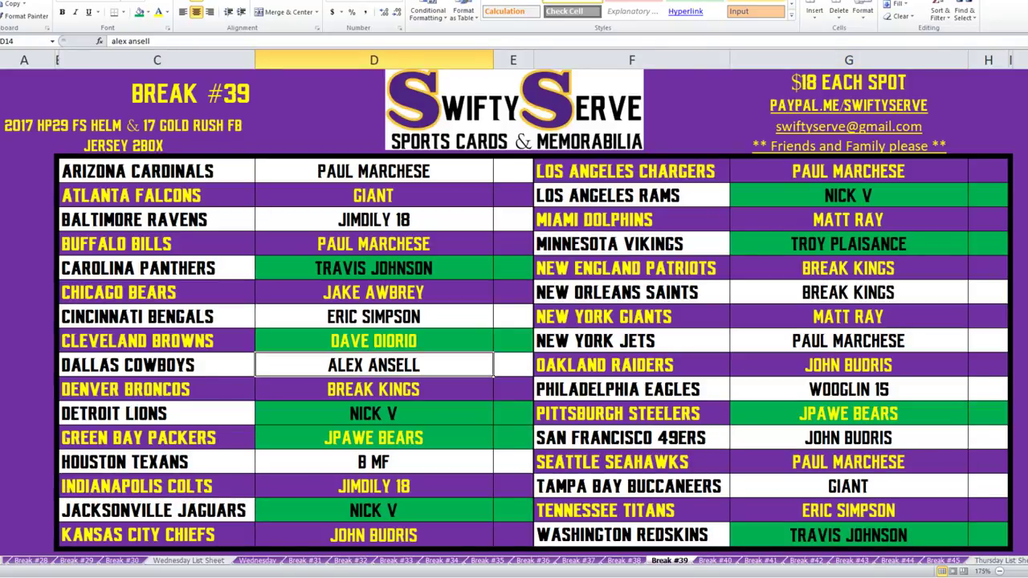
key("shift+Right")
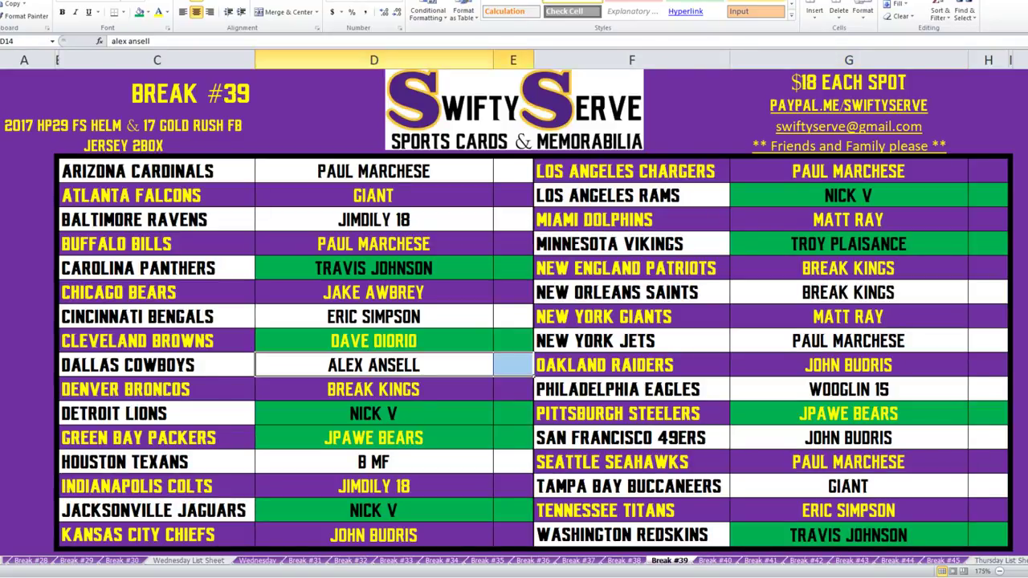
left_click(138, 12)
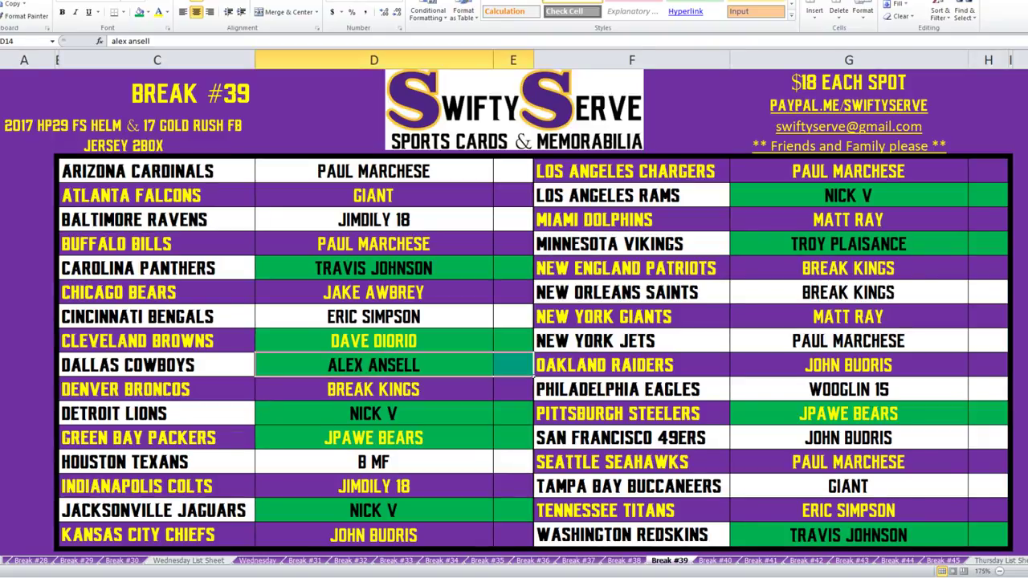
Fill the Baltimore Ravens (D8:E8) and Indianapolis Colts (D19:E19) buyer cells green.
left_click_drag(374, 219, 513, 219)
left_click_drag(374, 486, 513, 486)
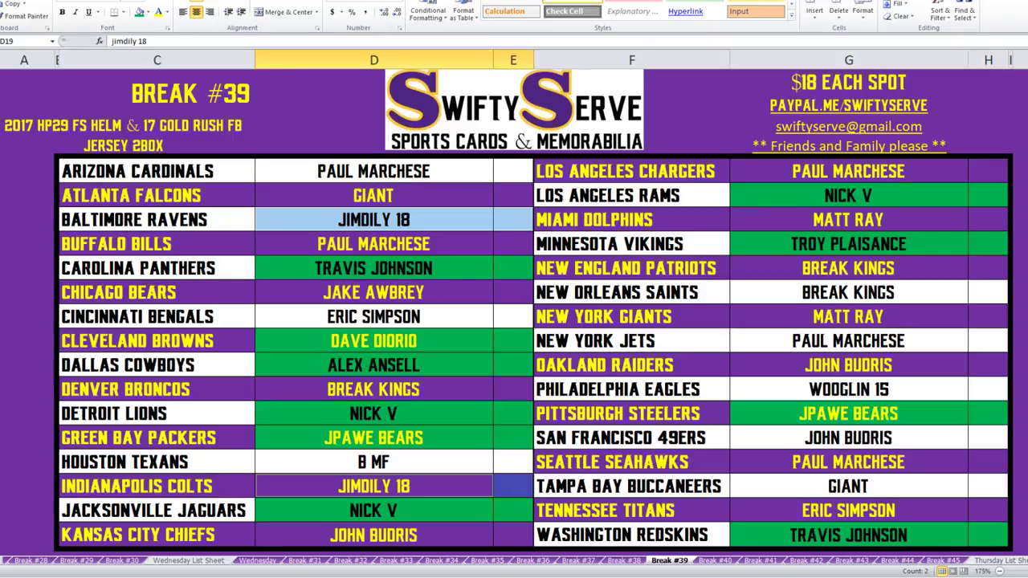
left_click(139, 11)
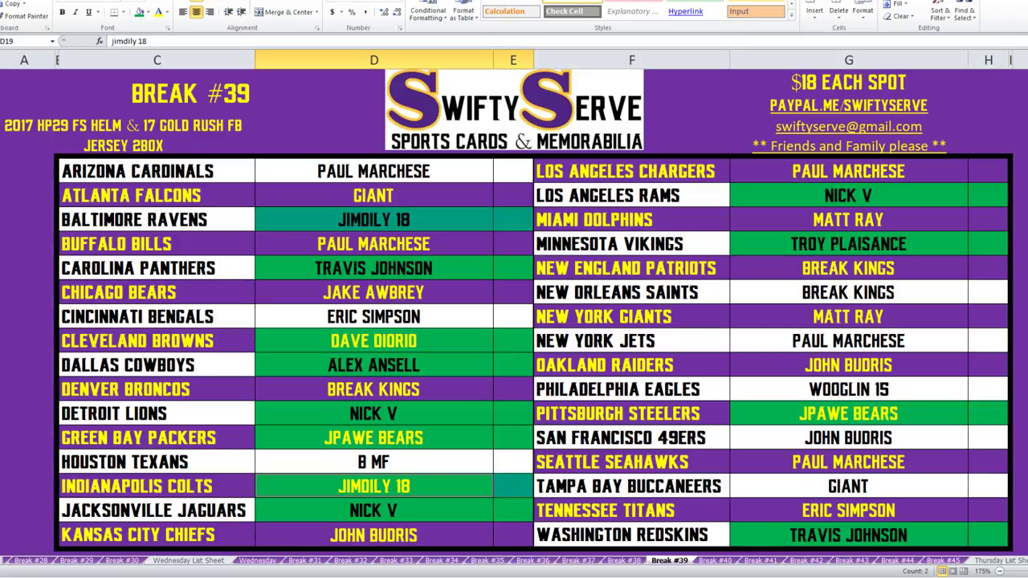
left_click(848, 486)
type("giant")
key("Return")
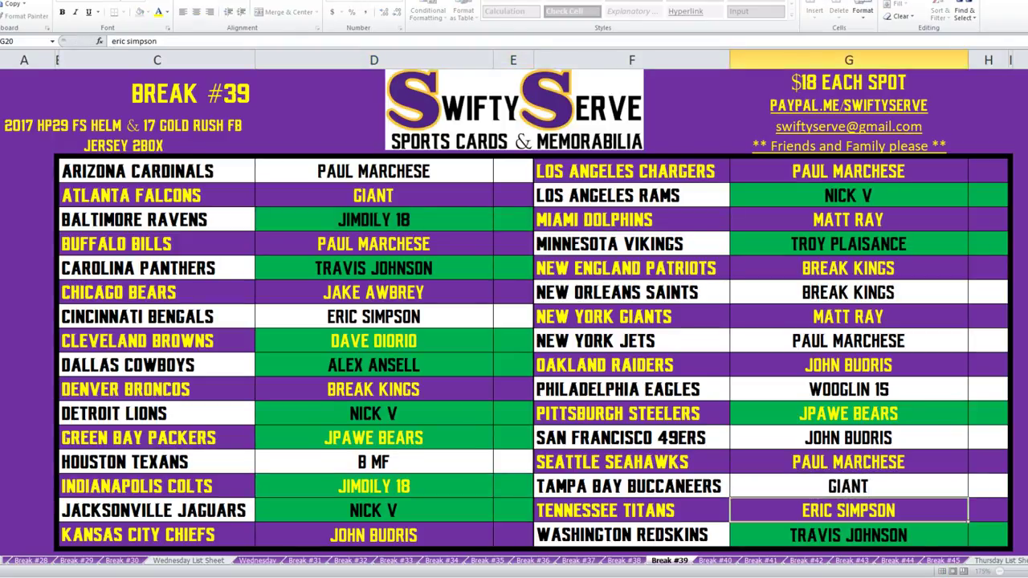
left_click(374, 195)
type("giant")
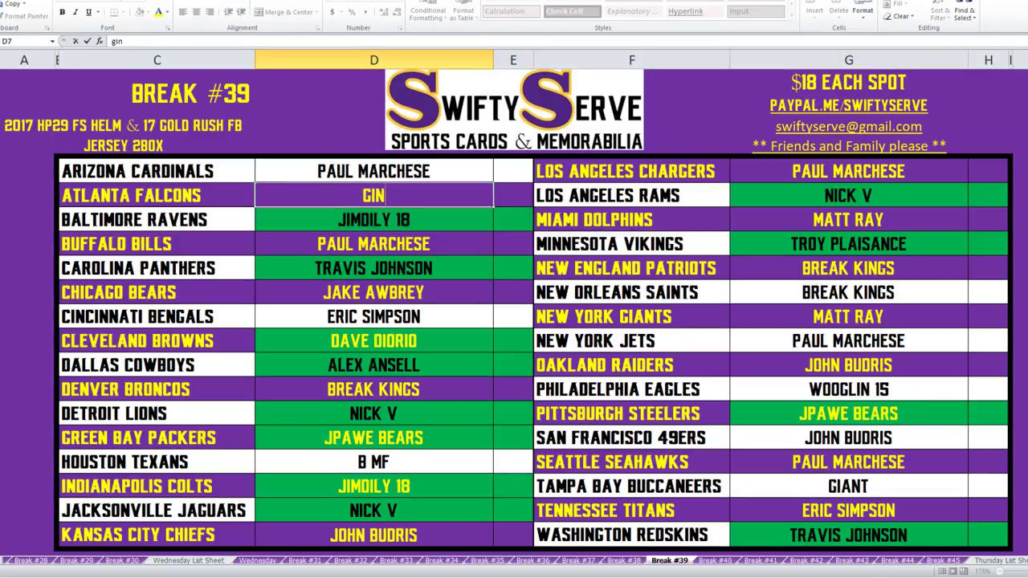
key("Return")
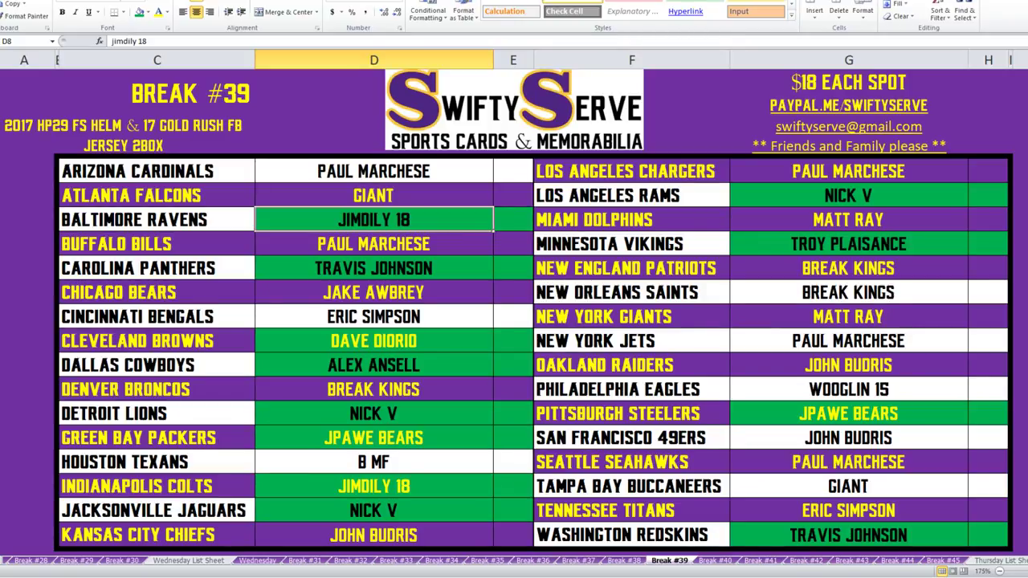
Apply green fill to all buyer cells in D6:E21 and G6:H21, replacing the purple and white.
key("alt+Tab")
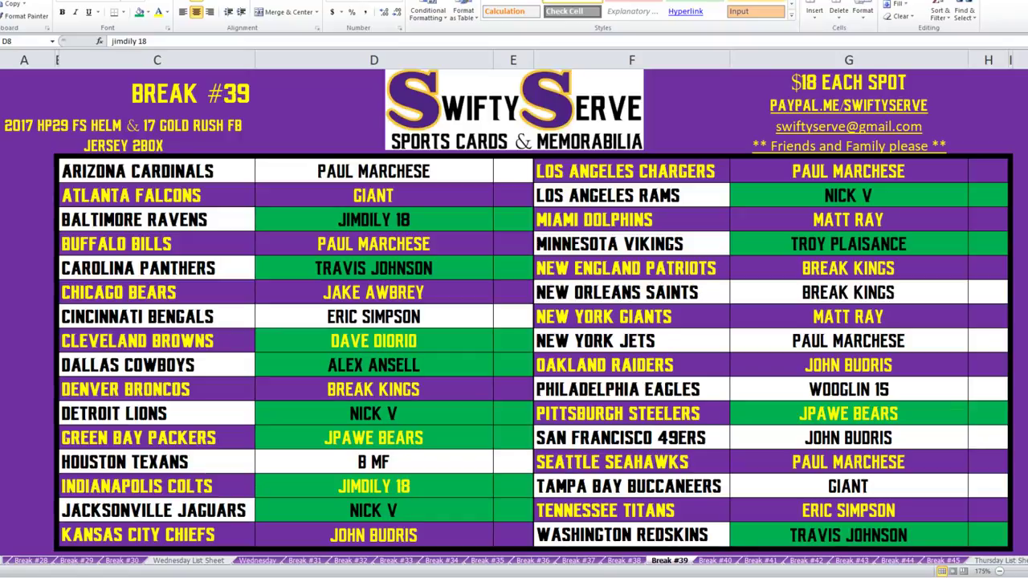
key("alt+Tab")
left_click_drag(374, 171, 513, 535)
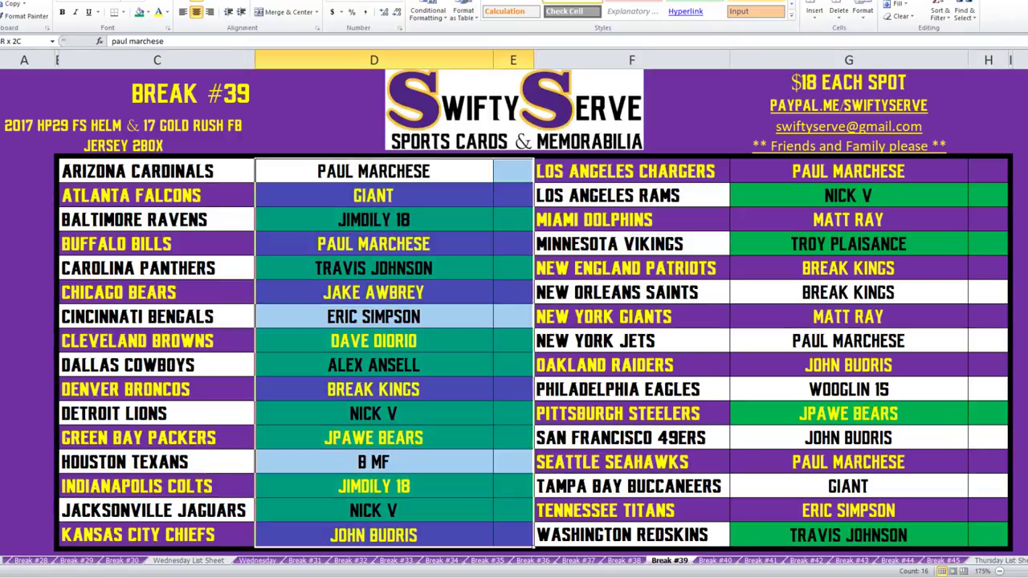
left_click_drag(848, 171, 988, 535)
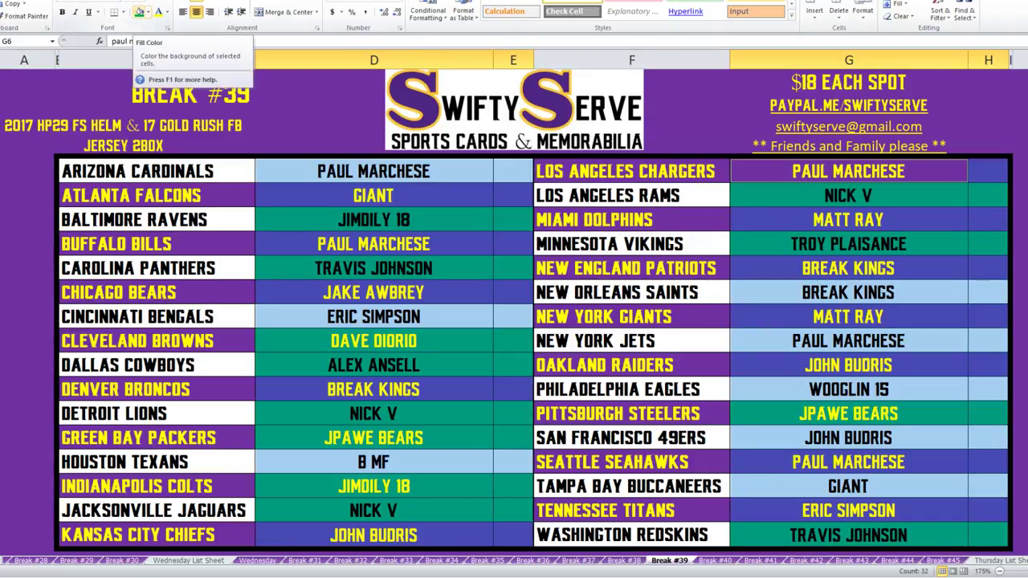
left_click(139, 11)
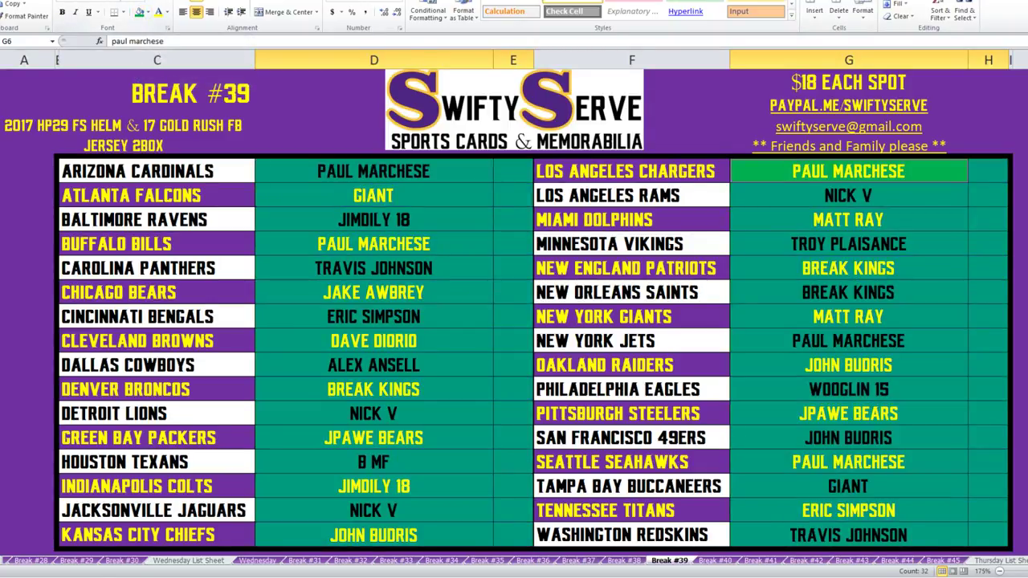
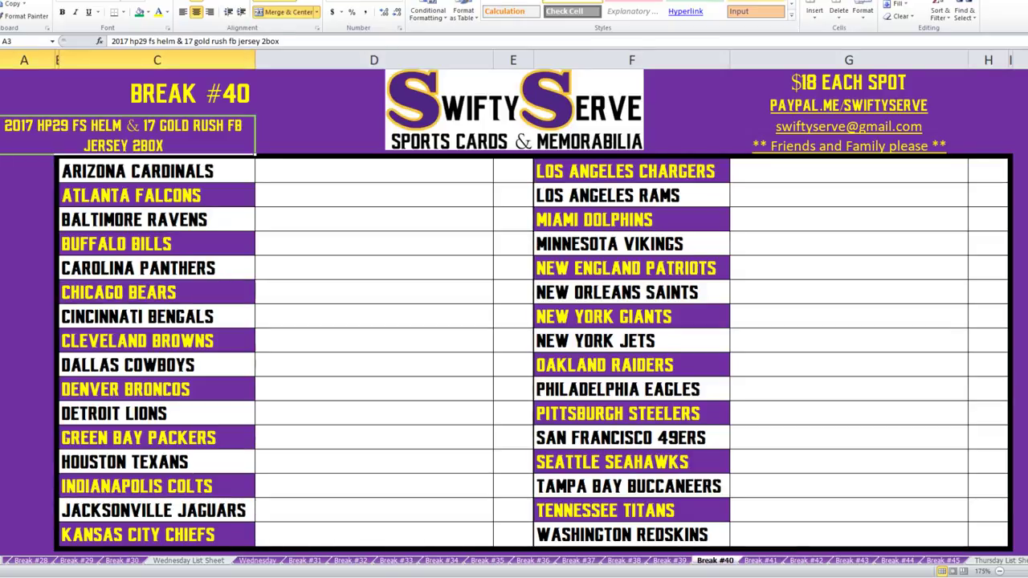
Select the buyer-name cell beside Arizona Cardinals on the Break #40 sheet.
left_click(374, 171)
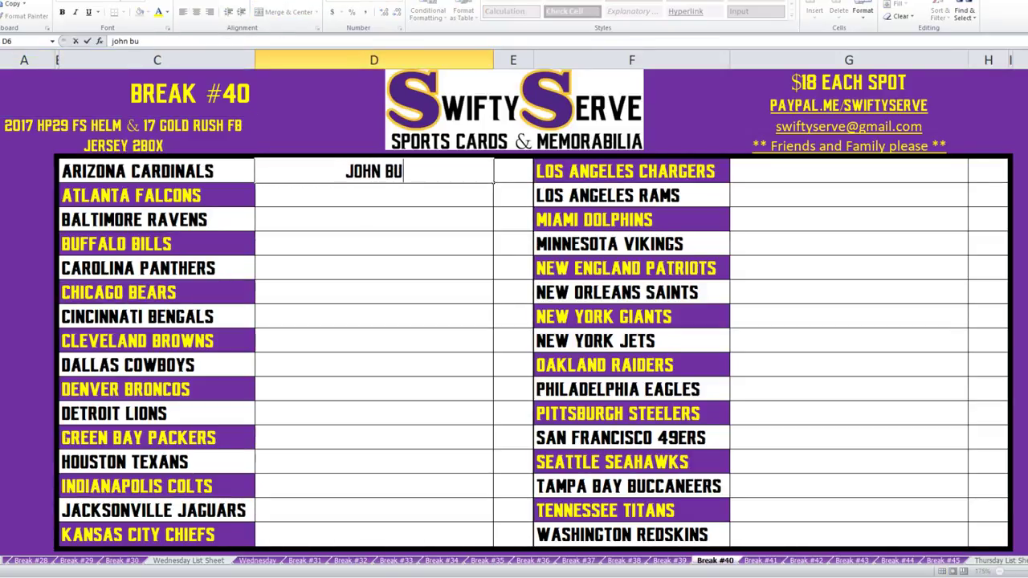
Enter the same buyer beside Arizona Cardinals and Atlanta Falcons, and Break Kings beside Baltimore Ravens.
key("Return")
double_click(374, 195)
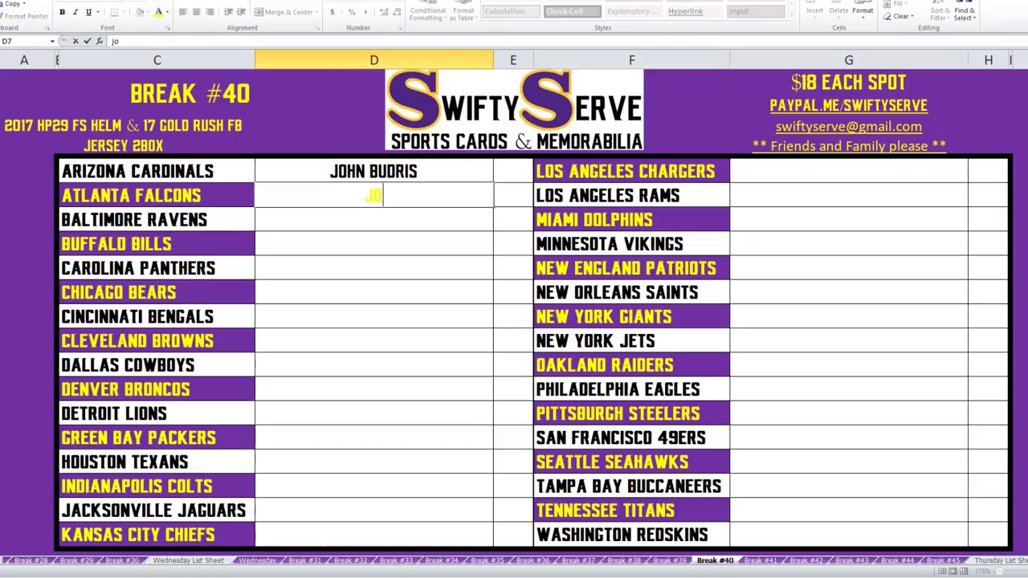
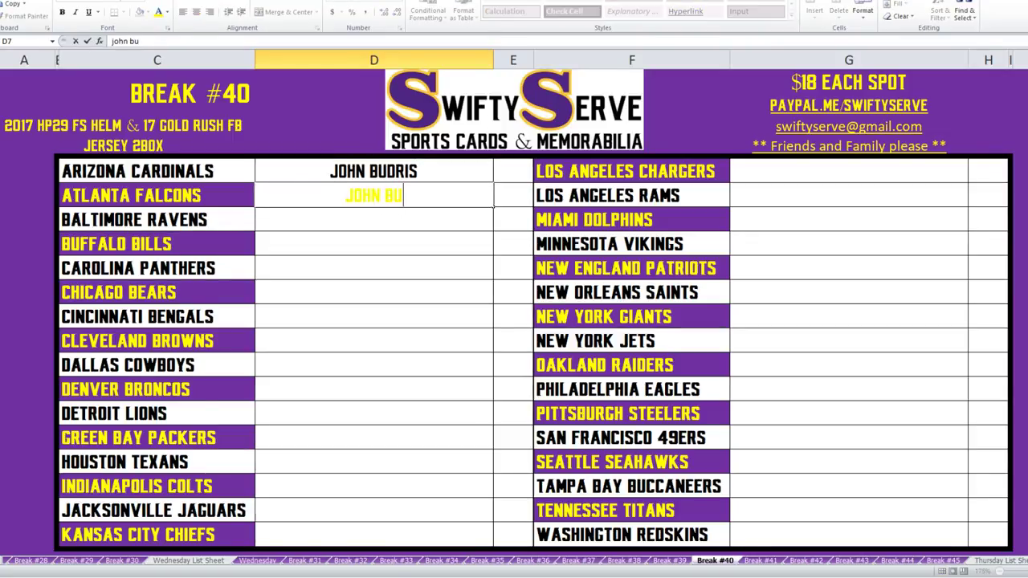
key("Return")
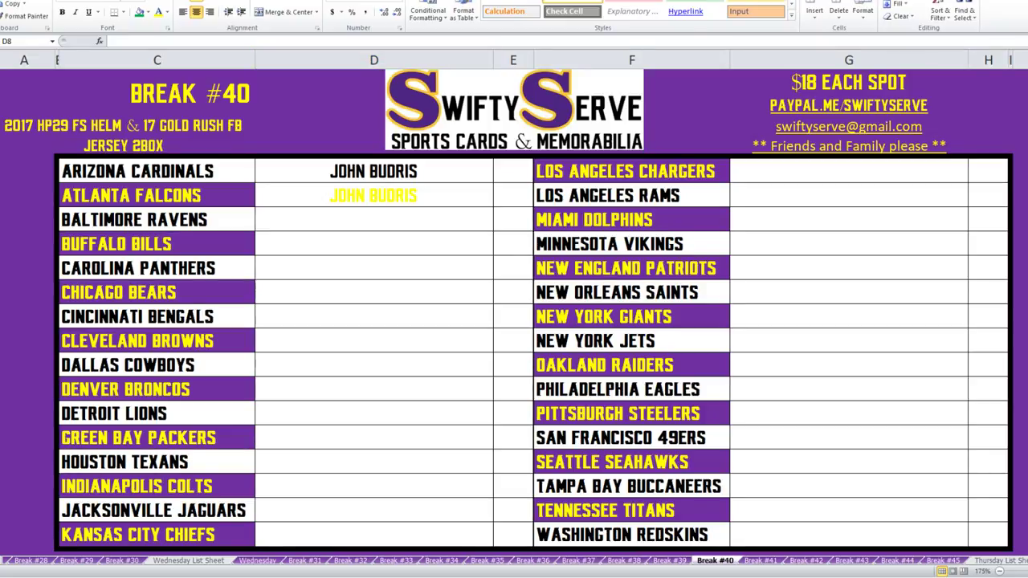
key("alt+Tab")
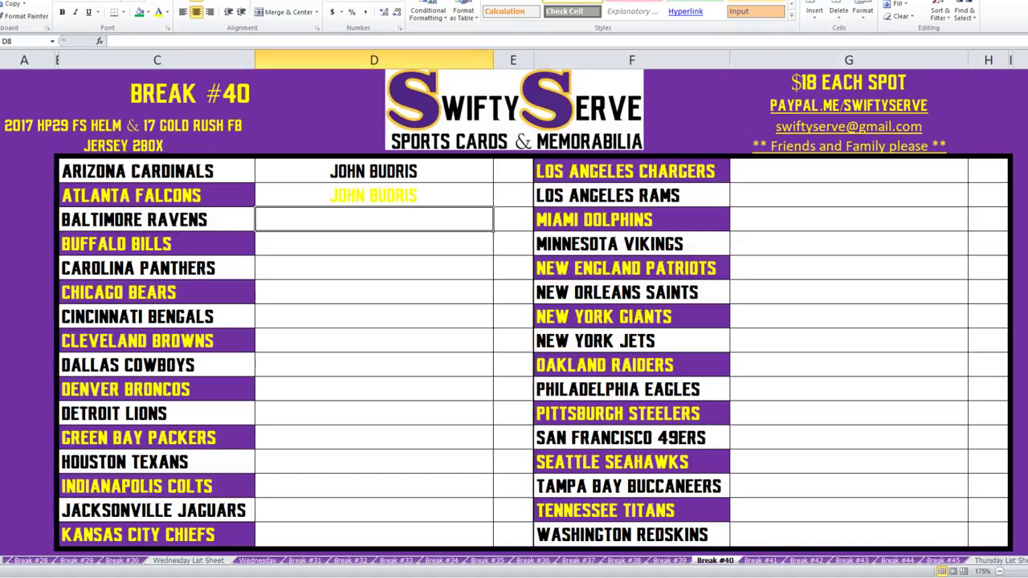
type("break ing")
key("BackSpace")
key("BackSpace")
key("BackSpace")
type("kings")
key("Return")
Add Break Kings for Buffalo Bills and buyers for Carolina Panthers and Chicago Bears.
type("break king")
key("Return")
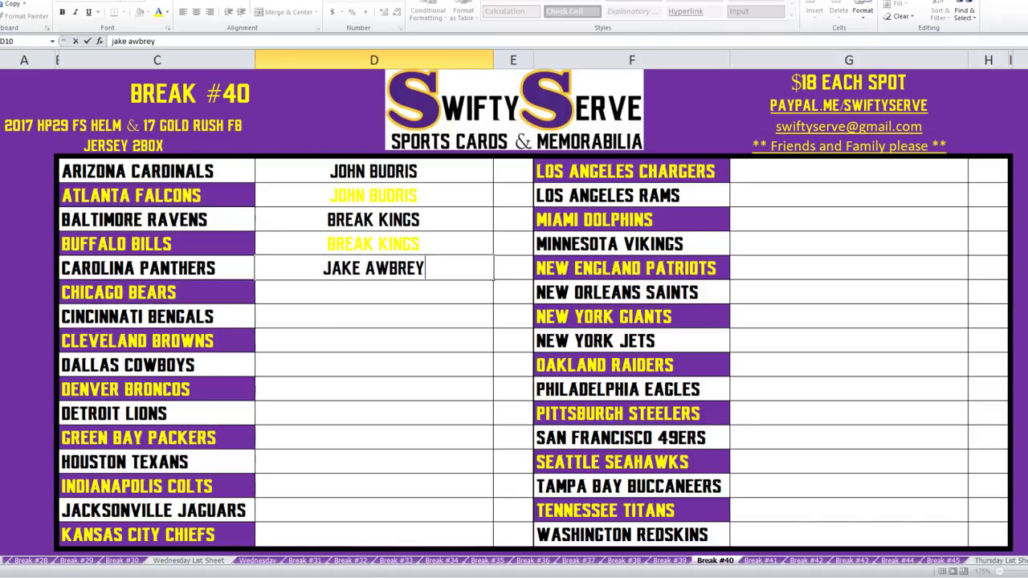
key("Return")
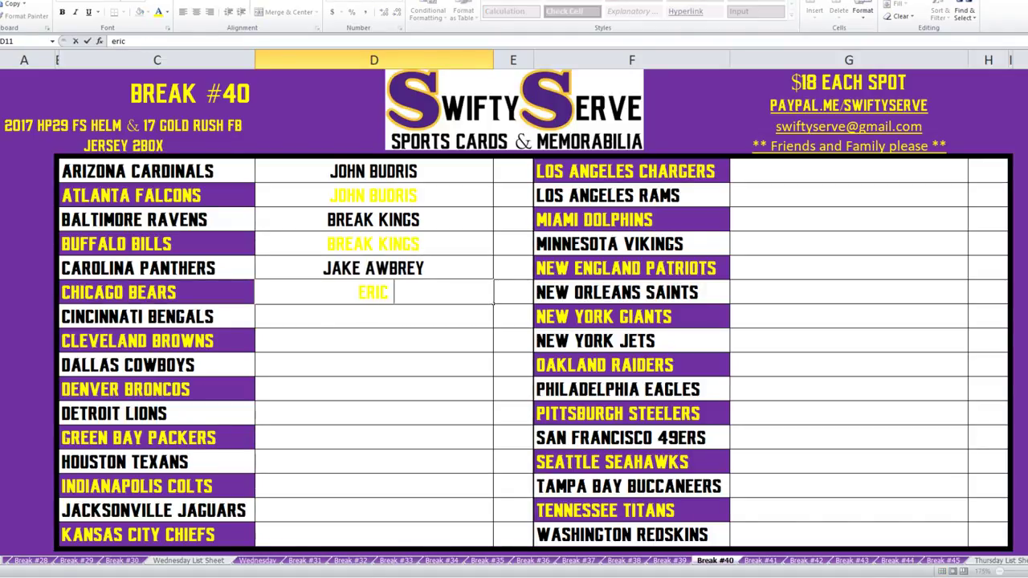
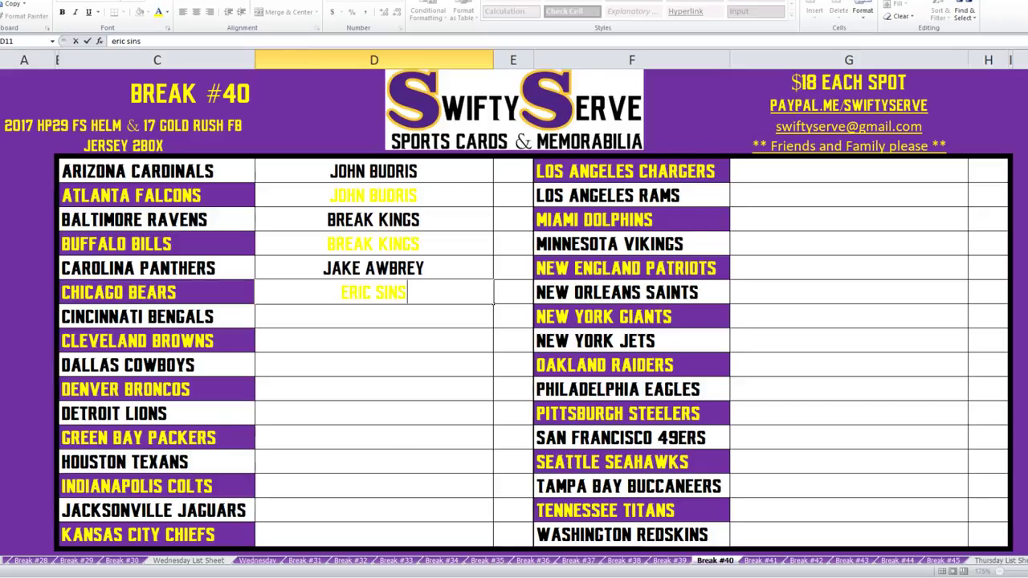
key("Return")
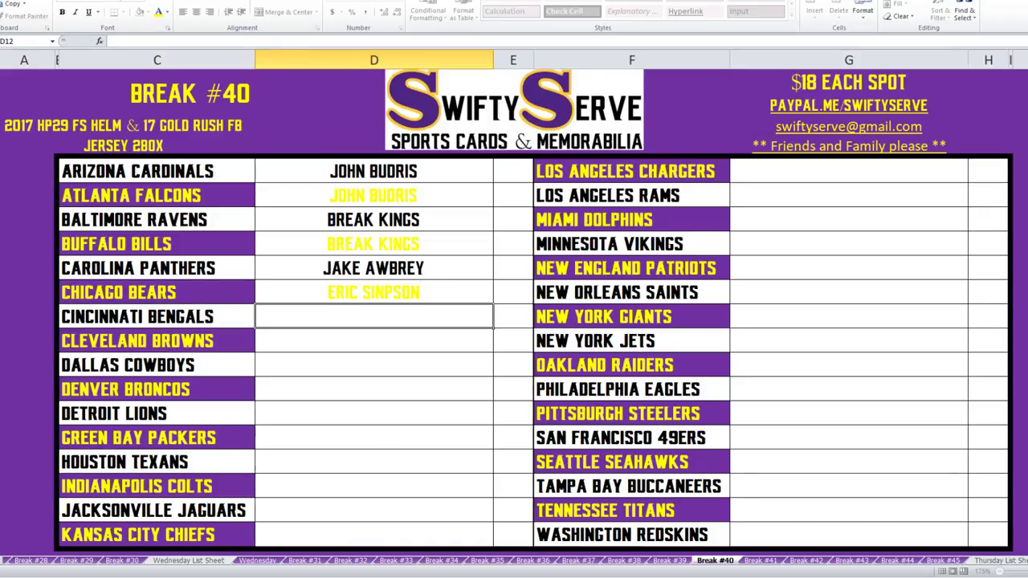
left_click_drag(373, 171, 373, 534)
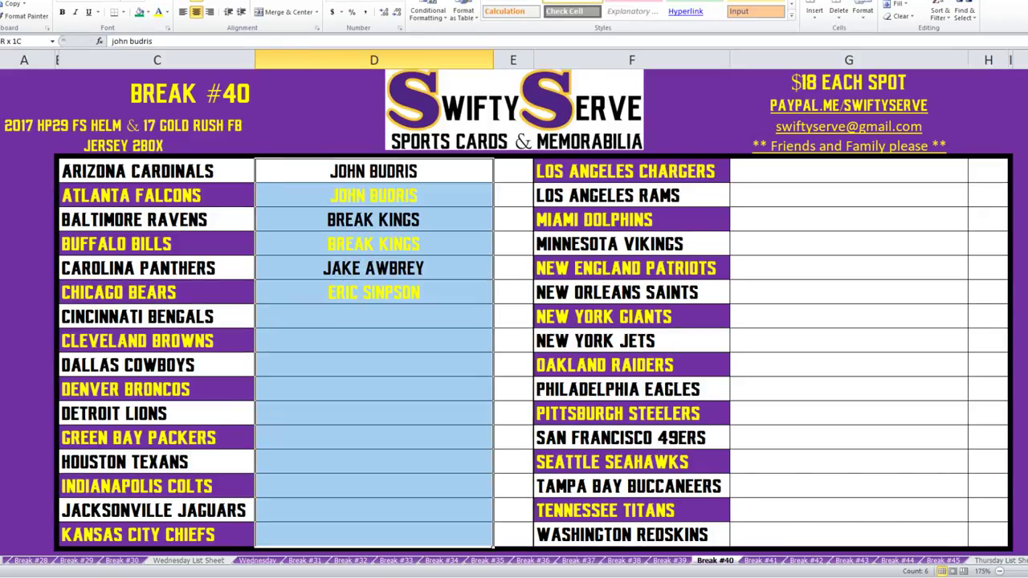
Make all buyer-name cells in both team columns black.
left_click_drag(848, 171, 848, 534)
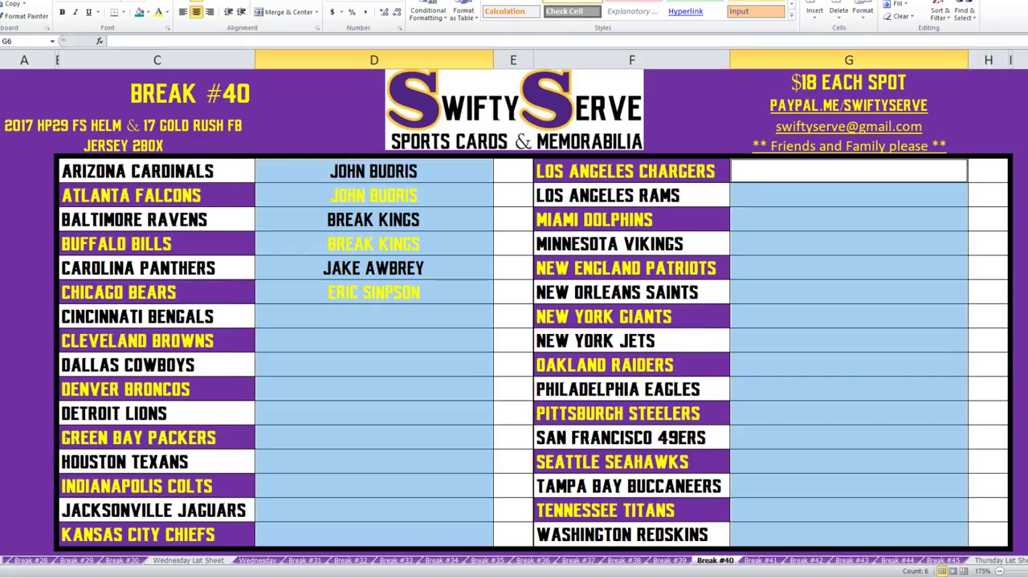
left_click(167, 12)
left_click(171, 45)
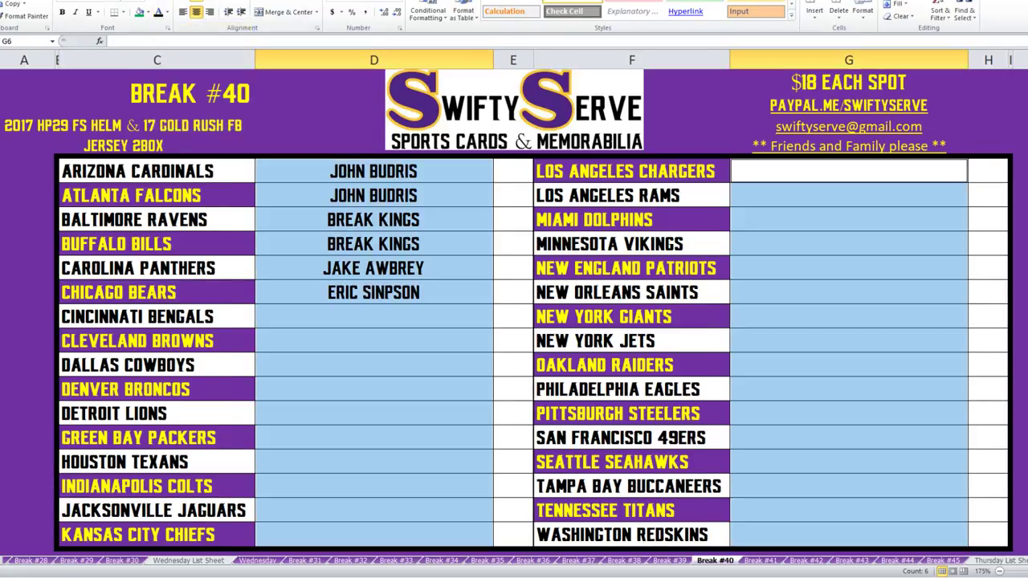
Enter the correctly spelled buyer beside Cincinnati Bengals and copy it over the misspelled Chicago Bears entry.
left_click(373, 316)
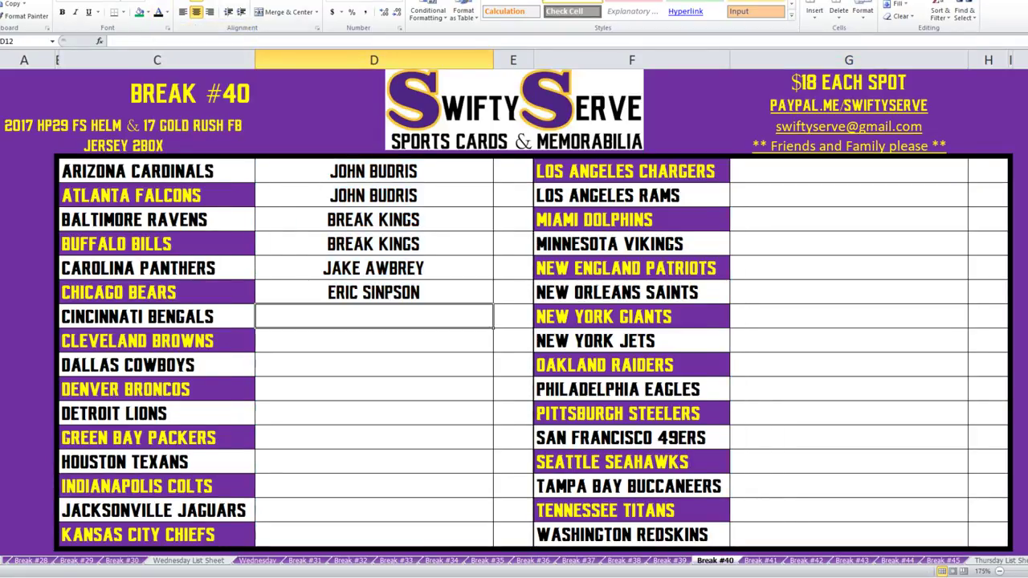
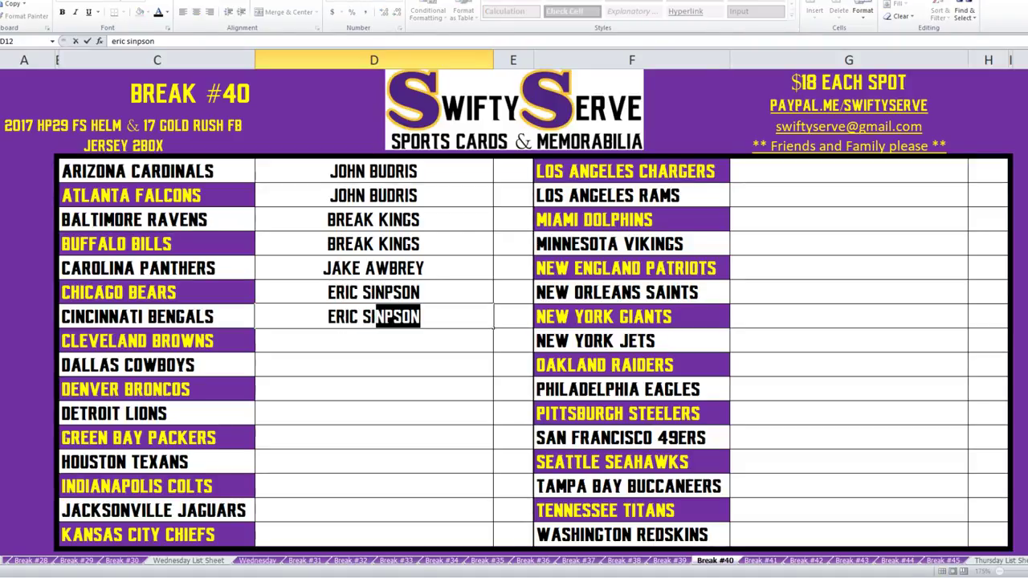
key("Return")
key("Up")
key("ctrl+c")
key("Up")
key("ctrl+v")
key("Down")
key("Down")
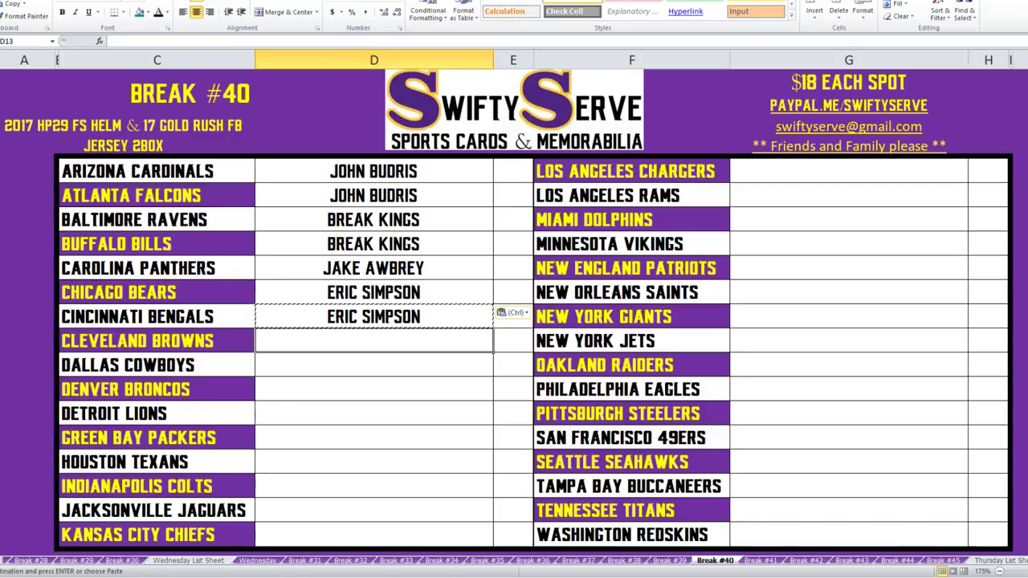
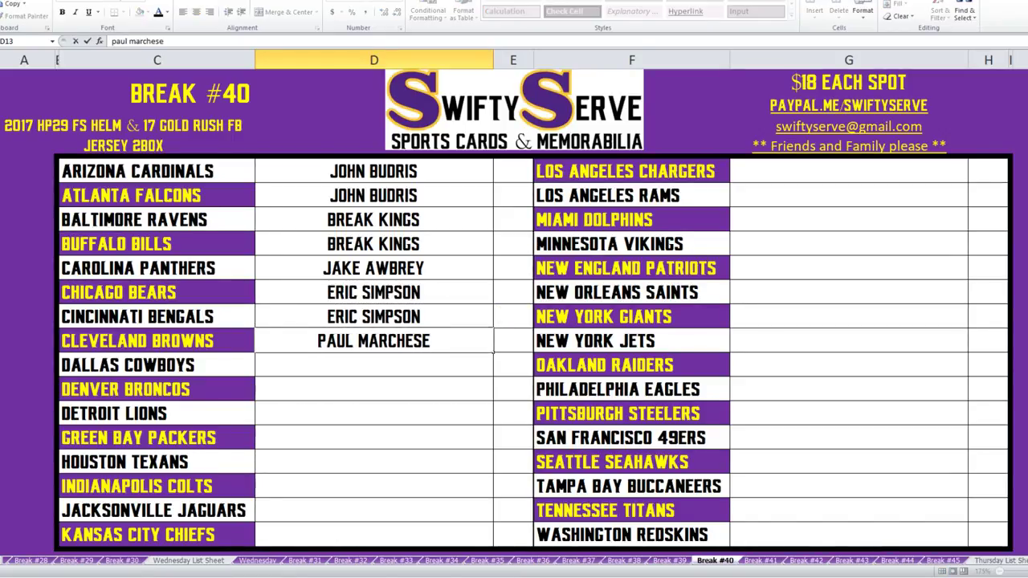
Assign one buyer to Cleveland Browns, Dallas Cowboys, Denver Broncos, Detroit Lions and Green Bay Packers.
scroll(514, 321, "down", 1)
scroll(514, 322, "up", 1)
key("Return")
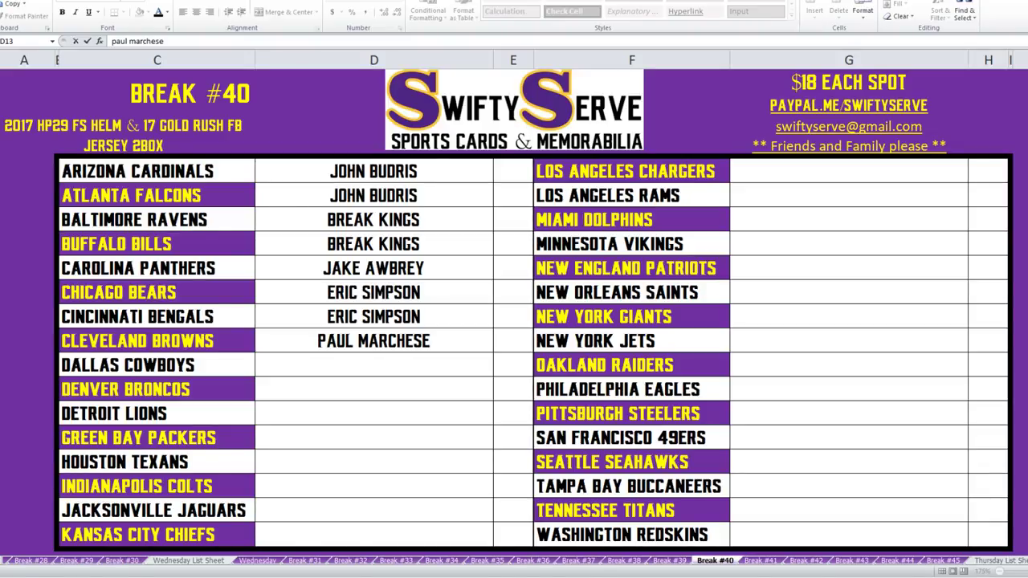
key("Down")
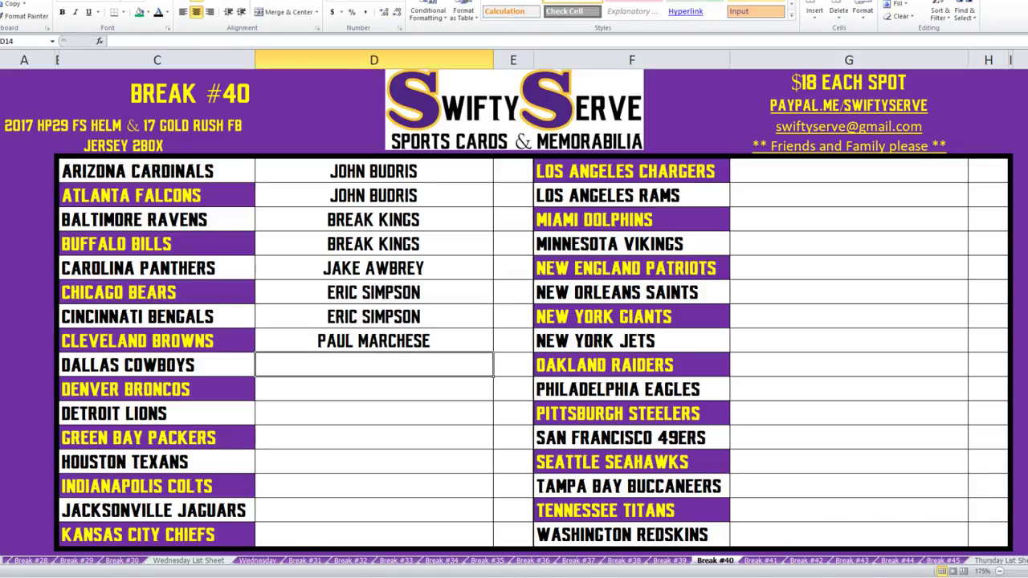
type("paul ma")
key("Return")
type("pau")
key("Return")
type("pa")
key("Return")
type("p")
key("Return")
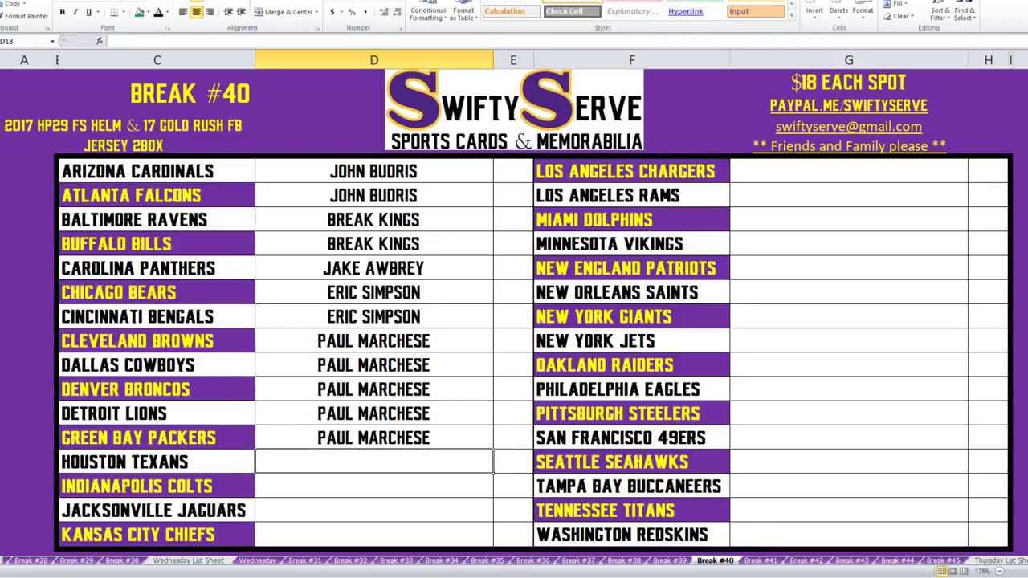
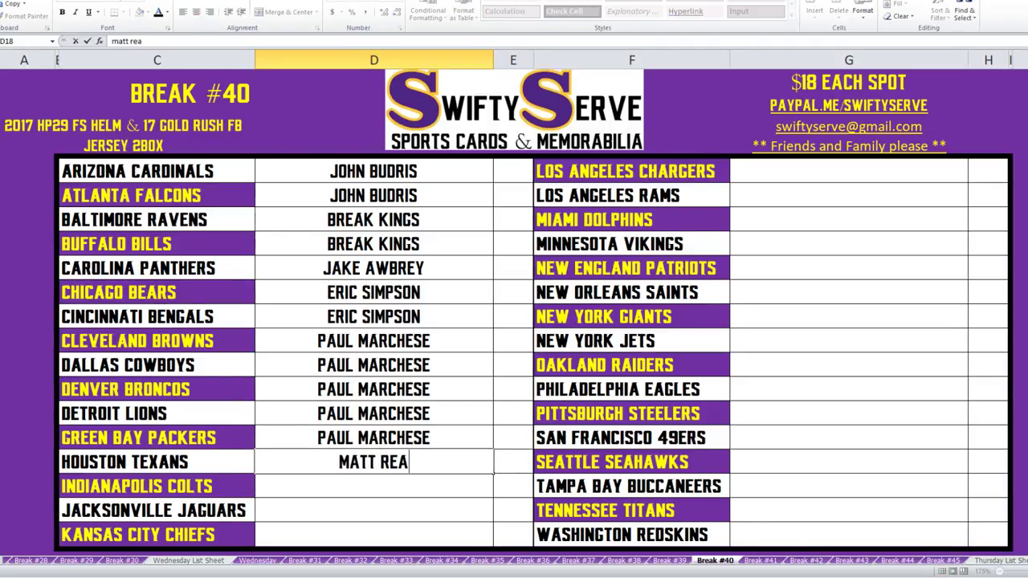
Assign one buyer to Houston and Indianapolis, and Giant to Jacksonville and Kansas City.
key("Return")
type("mat")
key("Return")
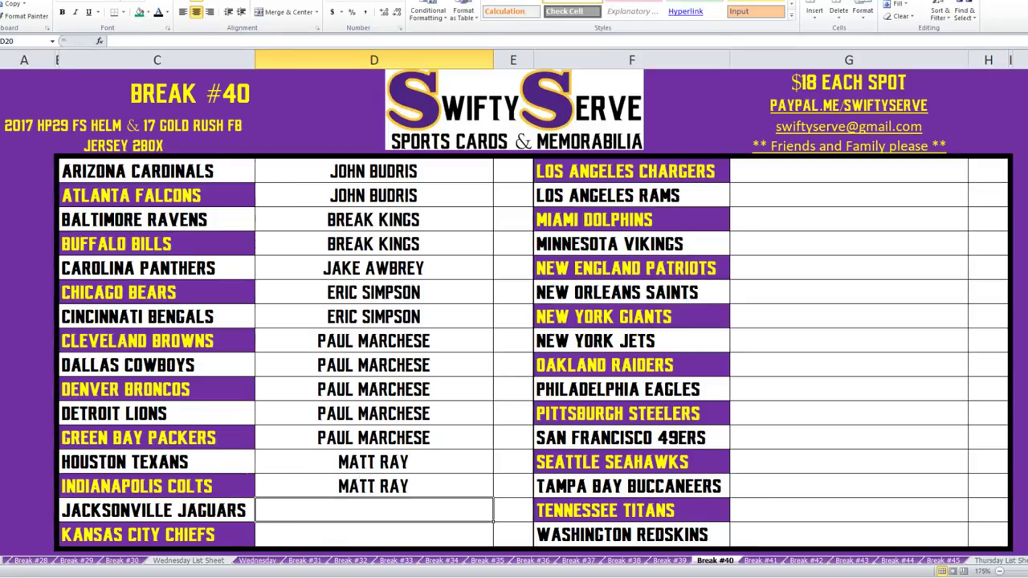
type("giant")
key("Return")
type("gia")
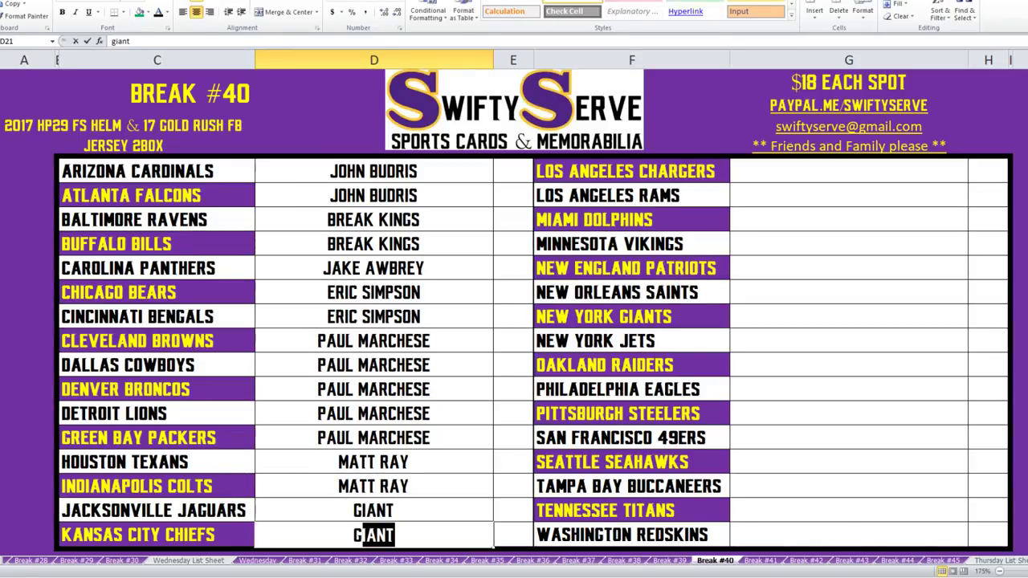
key("Return")
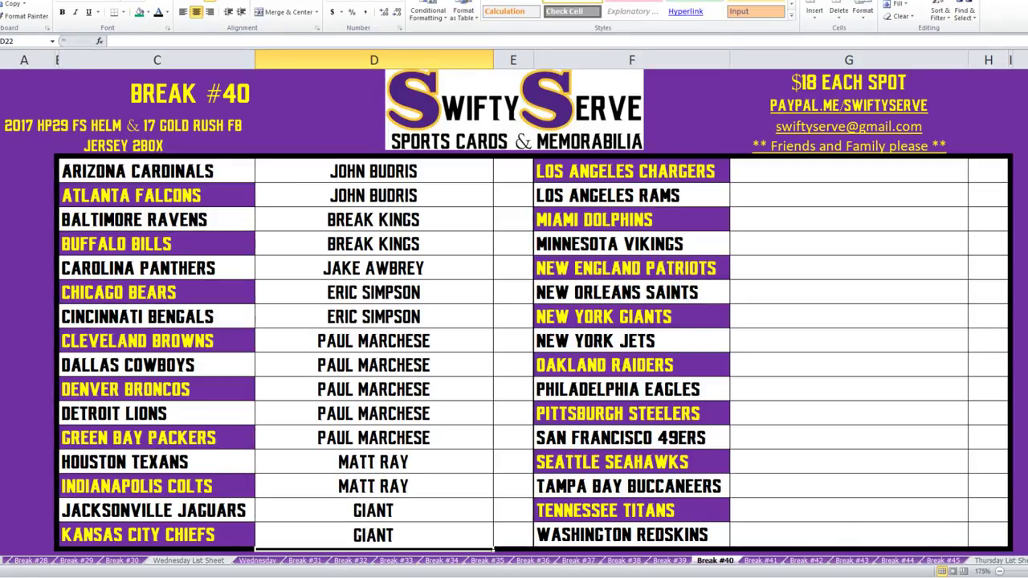
left_click(848, 171)
Assign Giant to Los Angeles Chargers and one buyer to the Rams, Dolphins and Vikings.
type("gian")
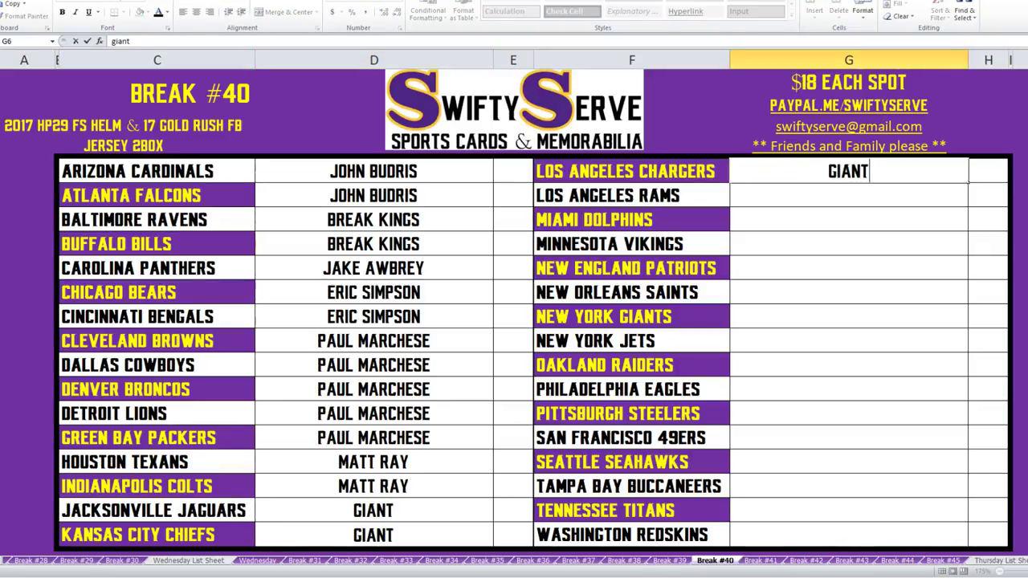
type("t")
key("Return")
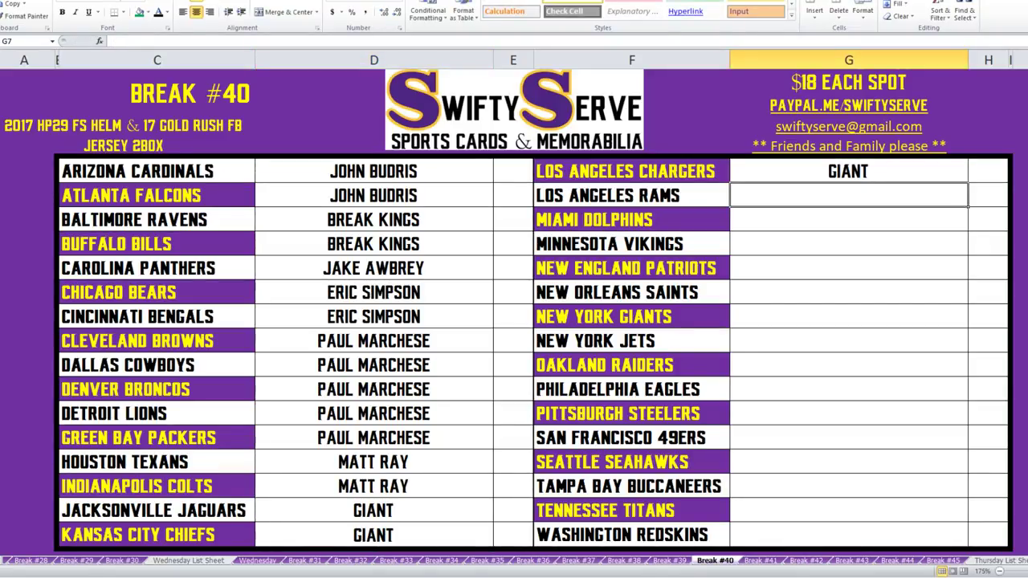
type("dmp dally")
key("Return")
type("d")
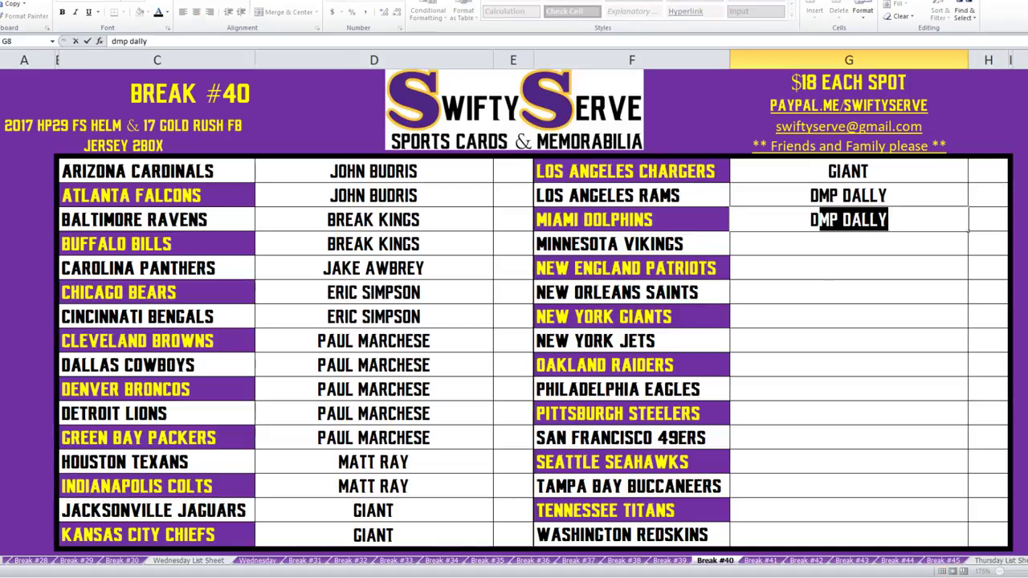
type("m")
key("Return")
type("dm")
key("Return")
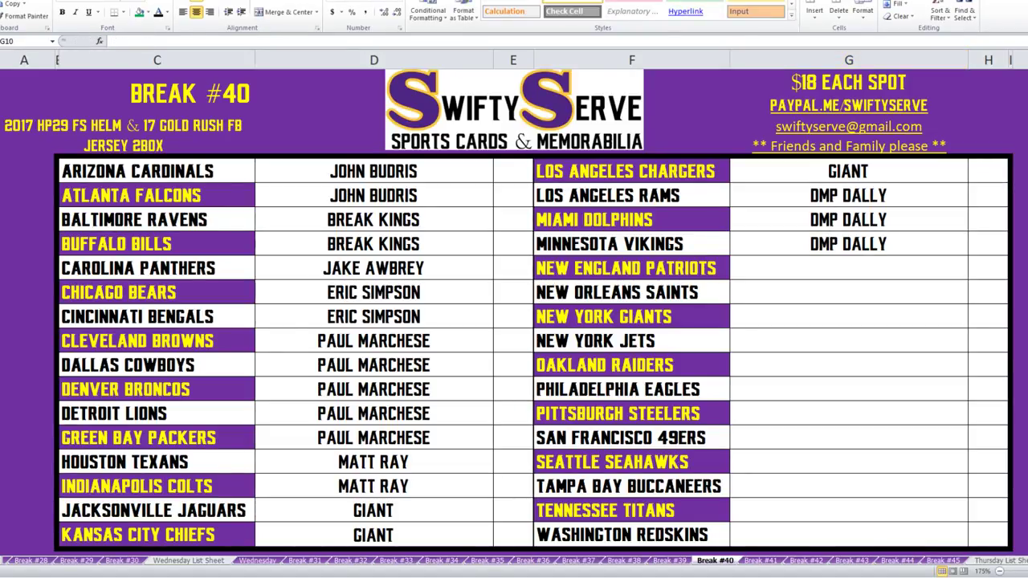
Enter buyers for the Patriots, Saints, Giants (same as Saints) and New York Jets.
key("alt+Tab")
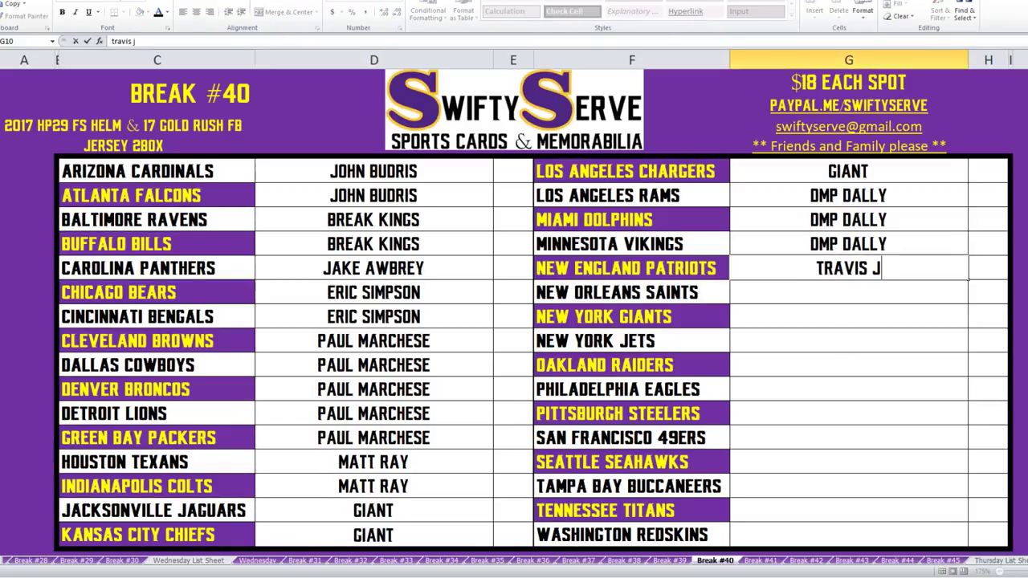
key("Return")
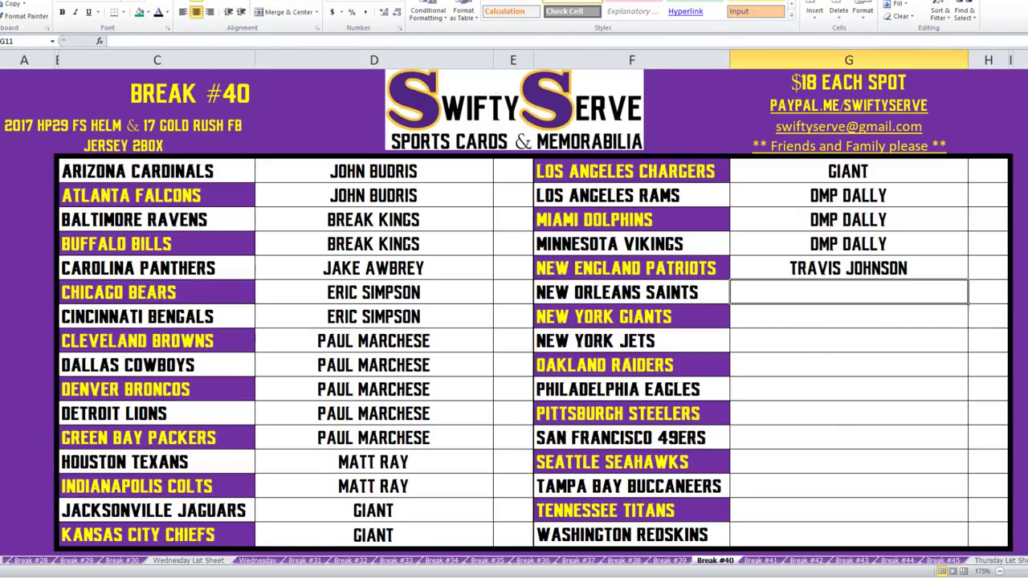
key("Return")
type("ry")
key("Return")
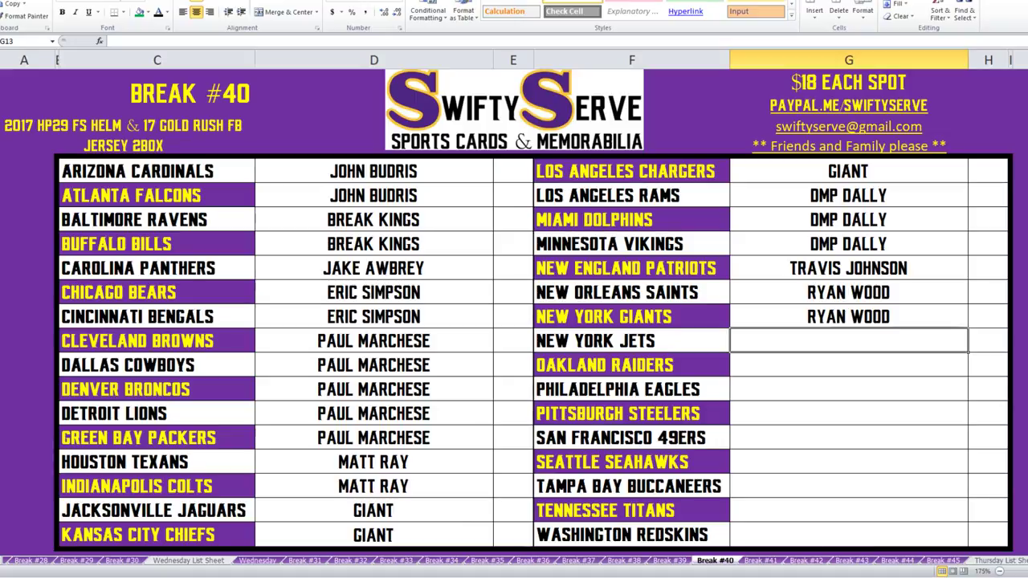
type("dmp")
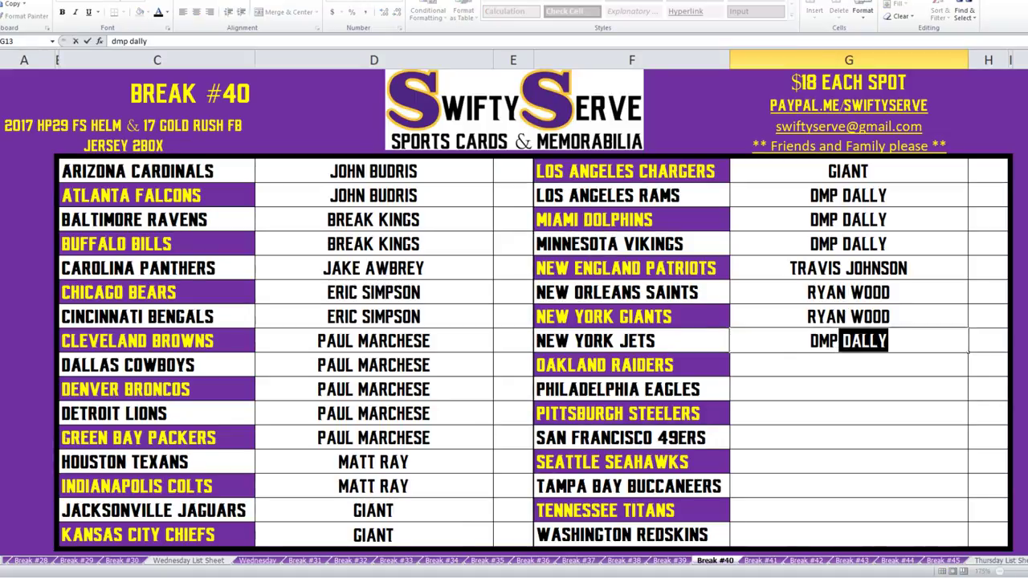
key("BackSpace")
key("BackSpace")
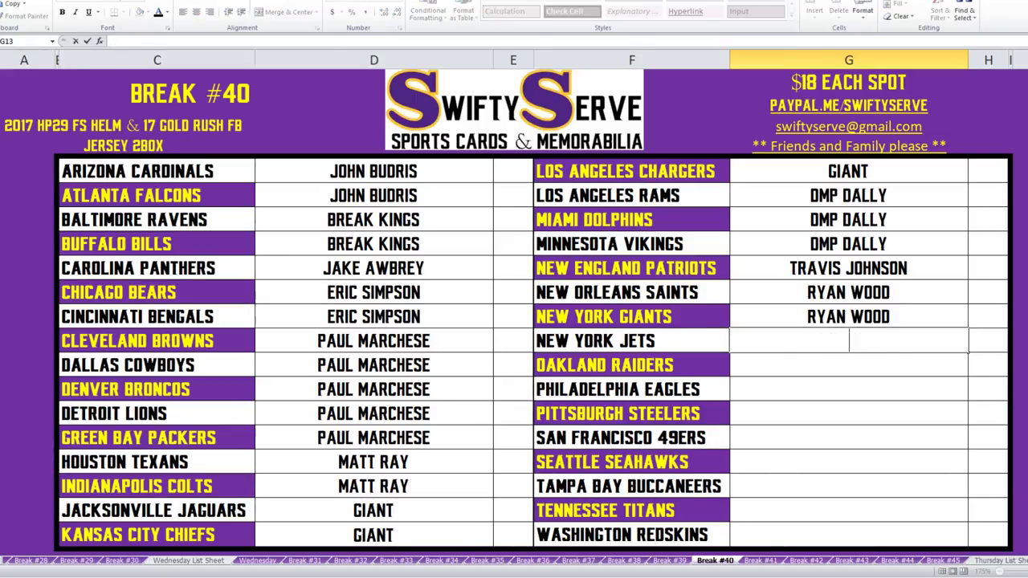
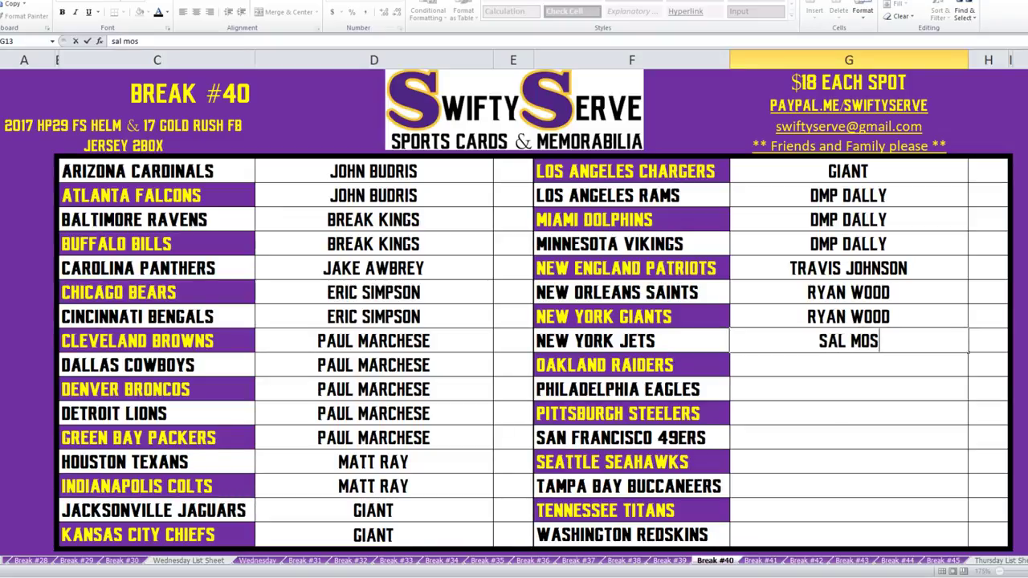
key("Return")
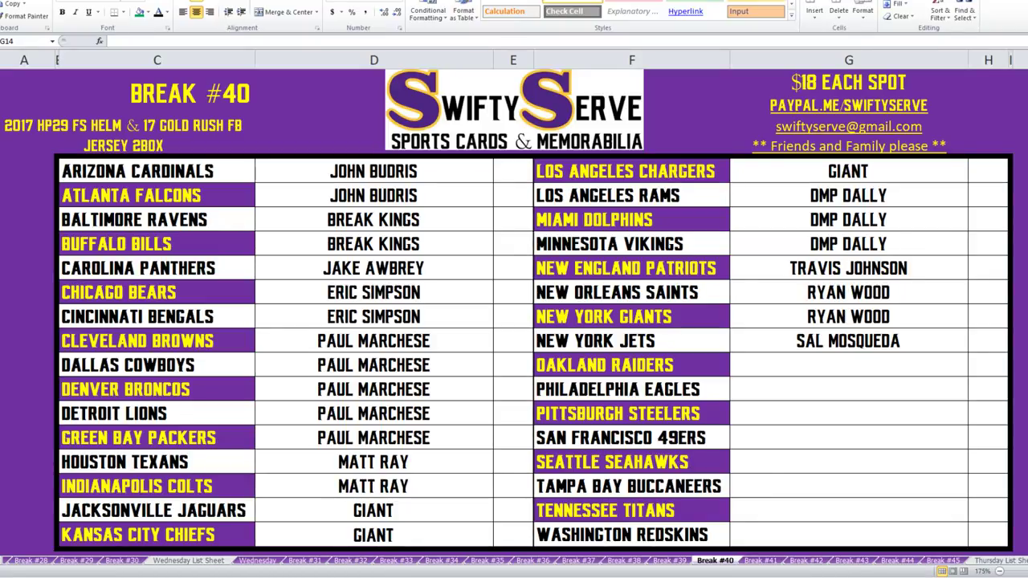
Enter buyers for the Raiders, Eagles, Steelers, and 49ers (same as Steelers).
key("alt+Tab")
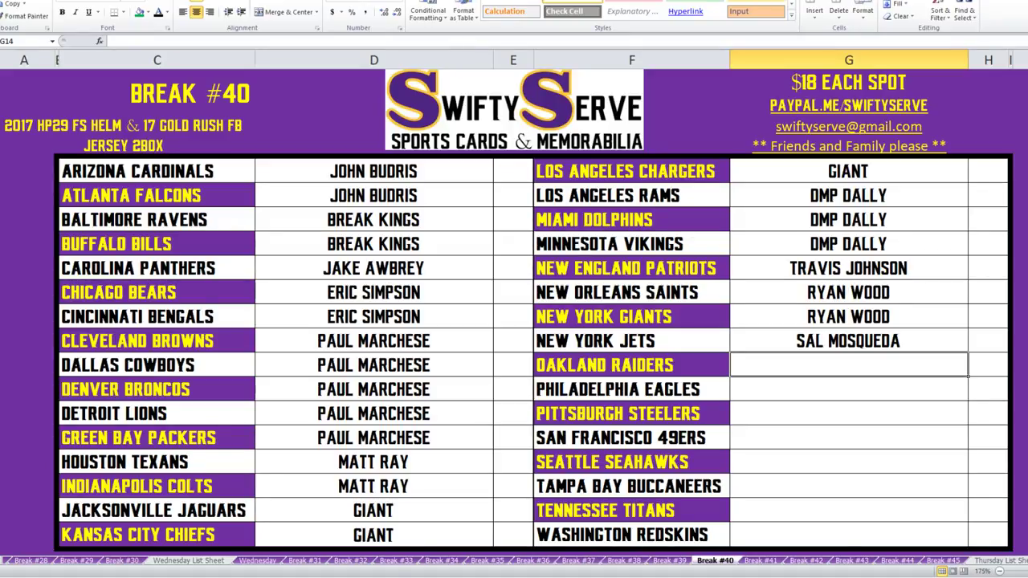
type("NICK V")
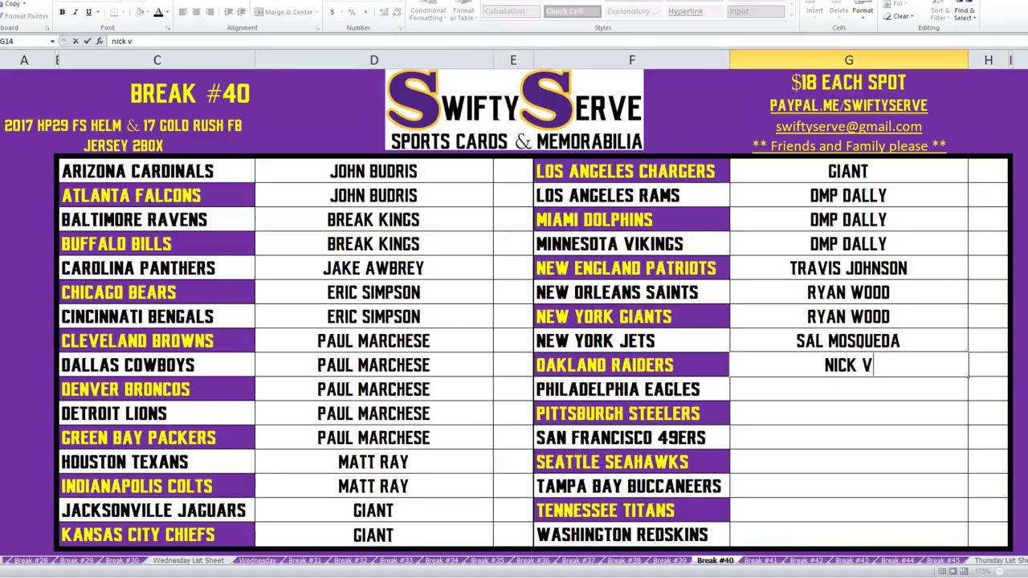
key("Return")
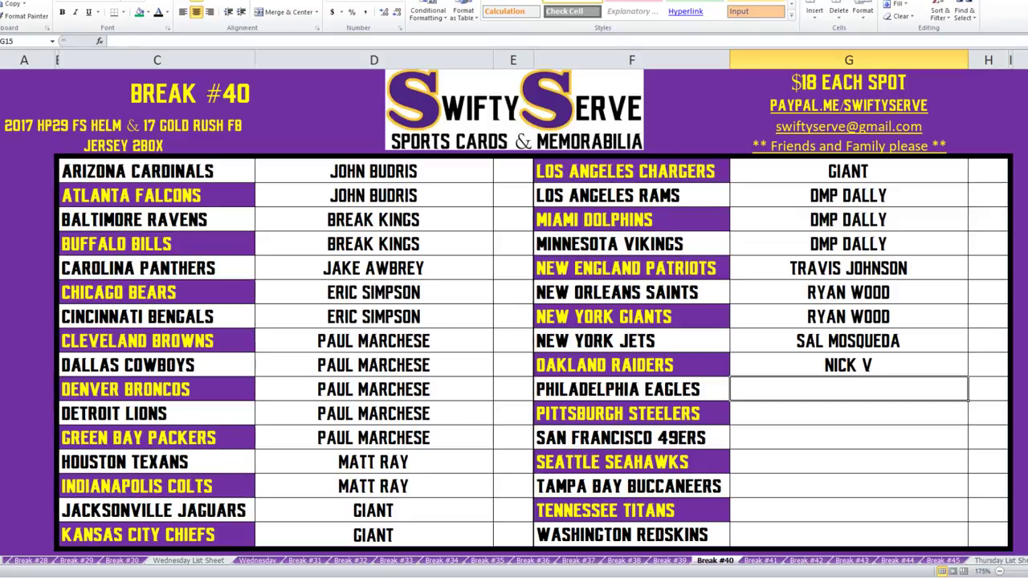
key("Return")
key("Return")
type("a")
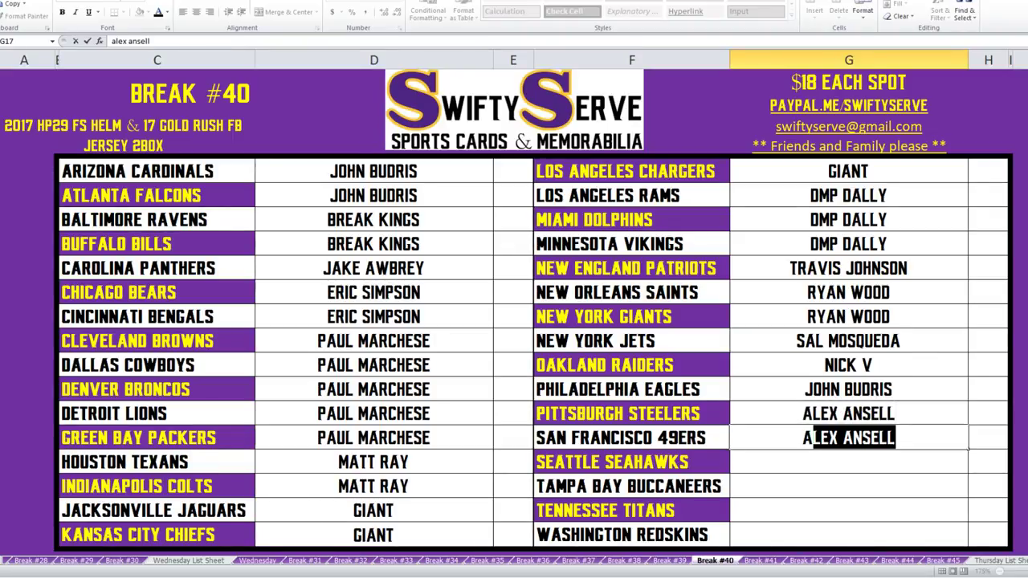
key("Return")
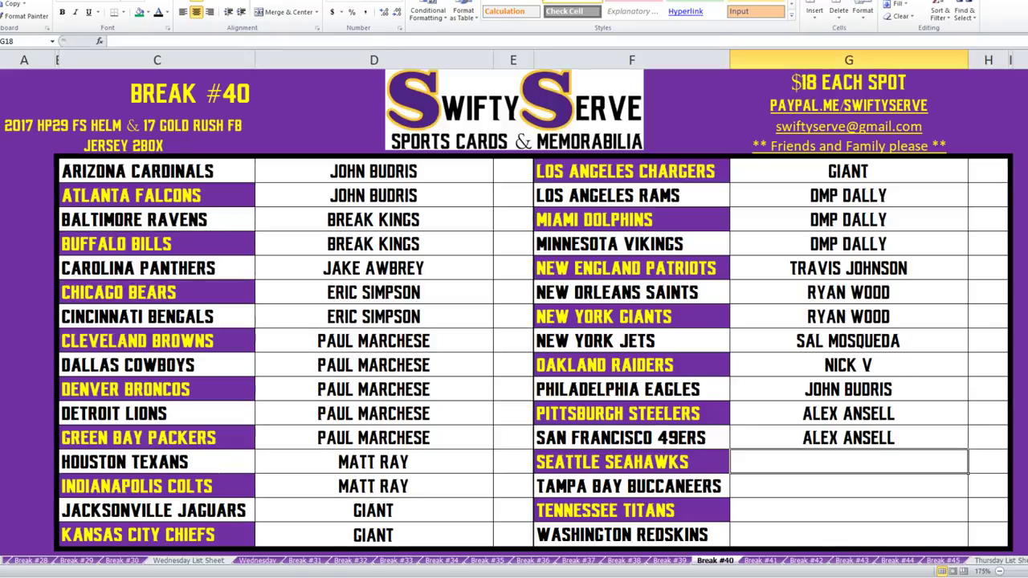
Give the Seattle Seahawks and Tampa Bay Buccaneers the same buyer as the Raiders.
type("nick v")
key("Return")
type("ni")
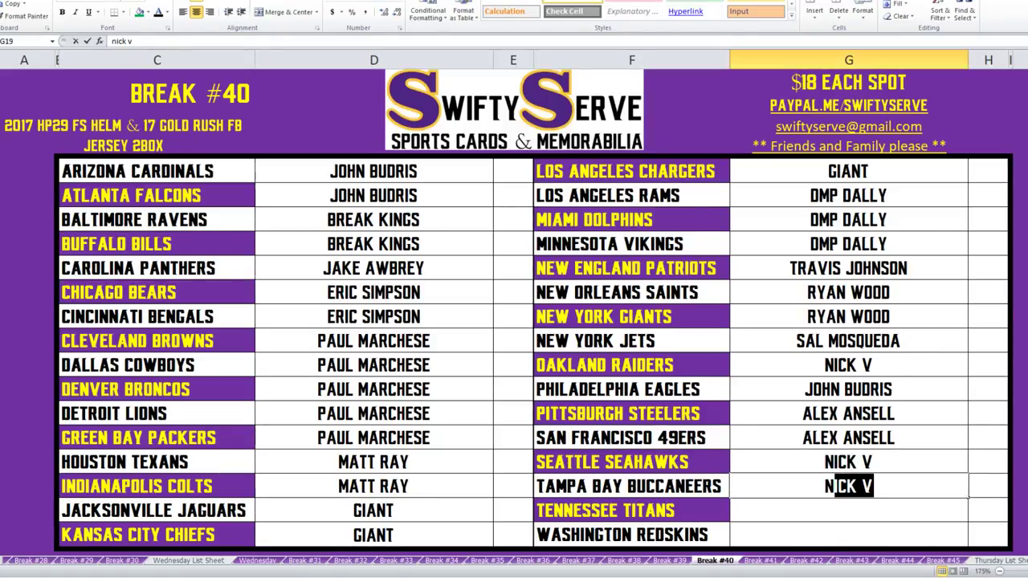
key("Return")
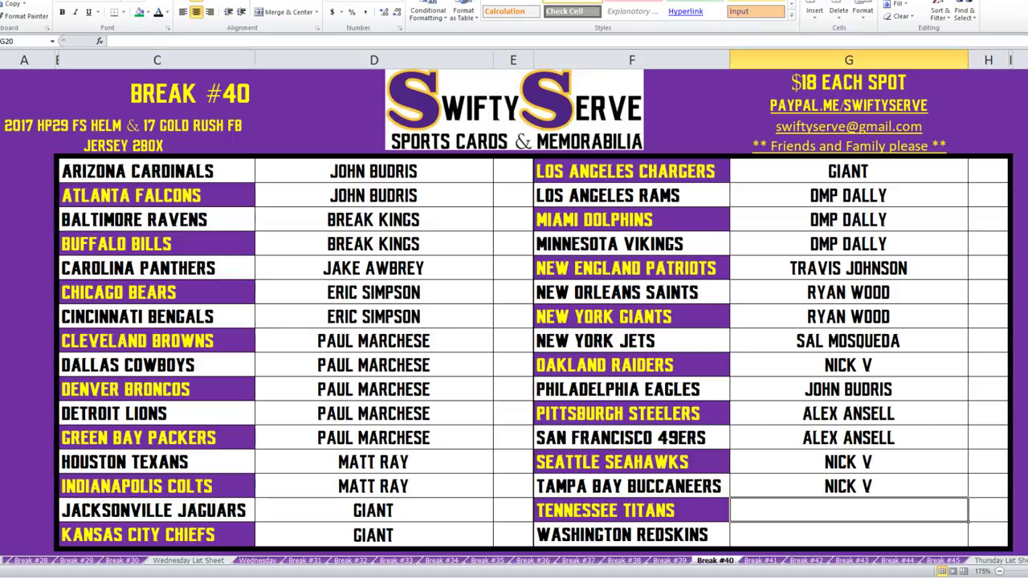
scroll(514, 321, "down", 1)
scroll(514, 321, "up", 1)
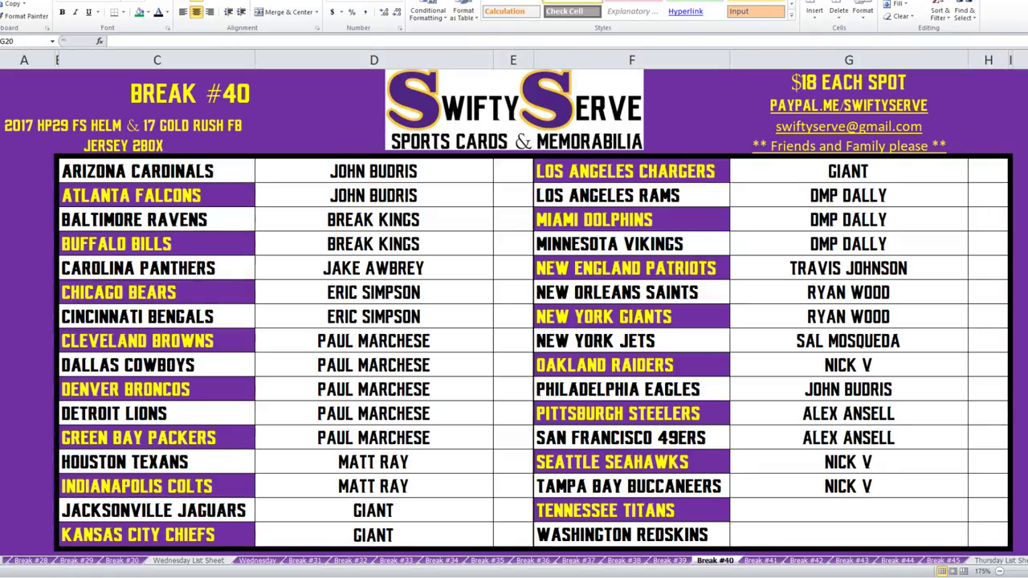
Enter the buyers for Tennessee Titans and Washington Redskins in G20 and G21.
left_click(849, 510)
type("MIMZICAL")
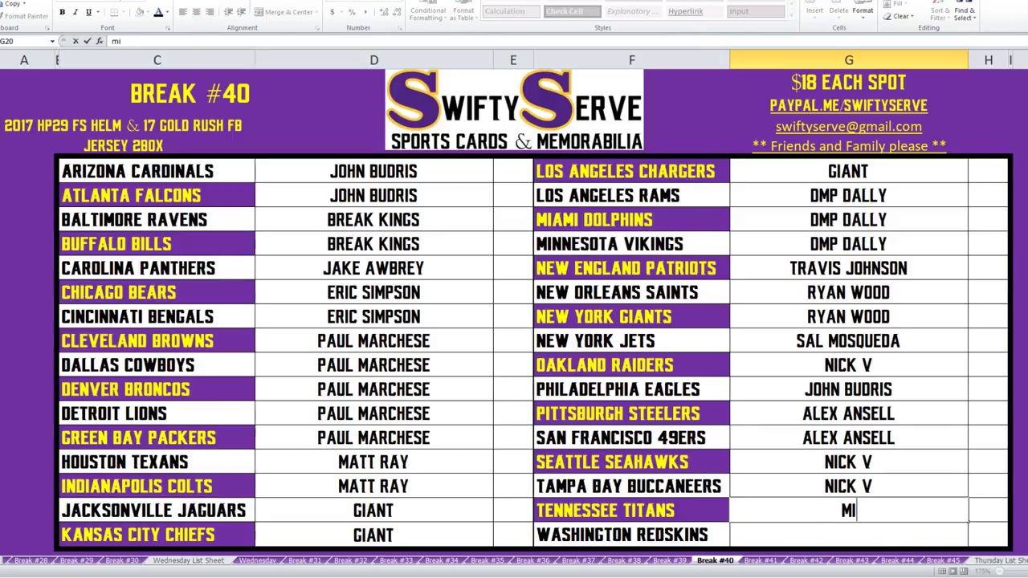
key("Return")
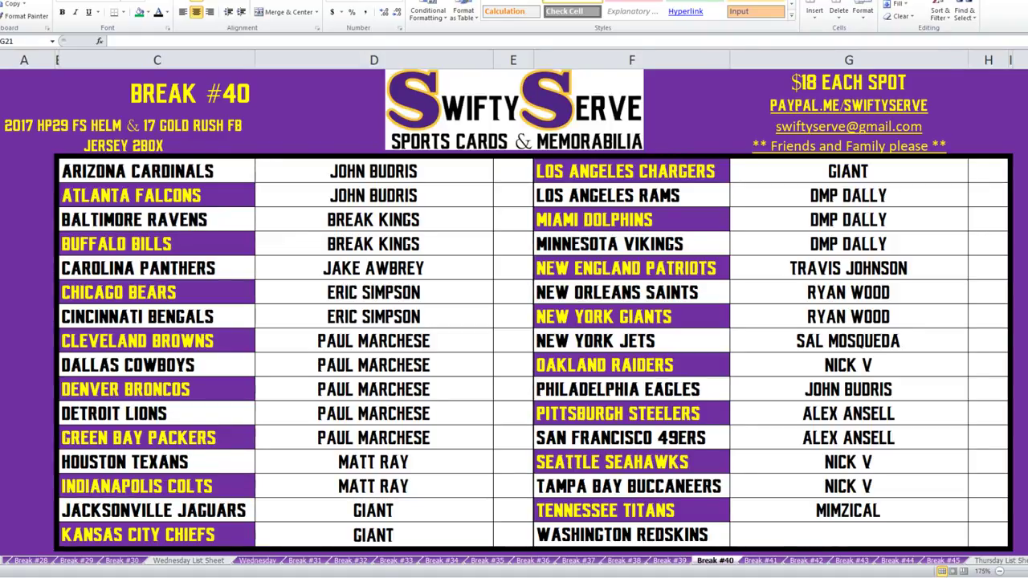
left_click(848, 534)
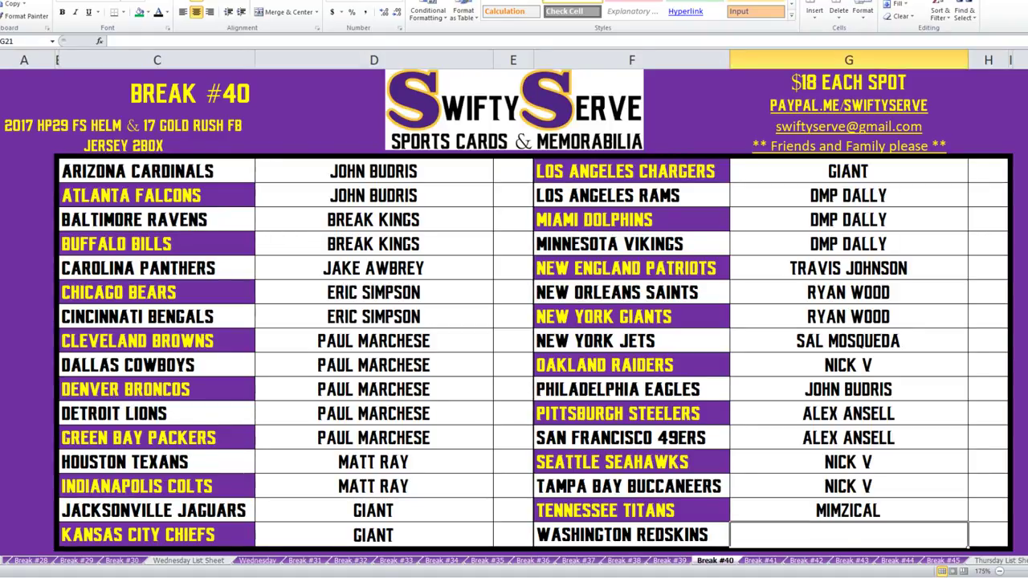
key("Return")
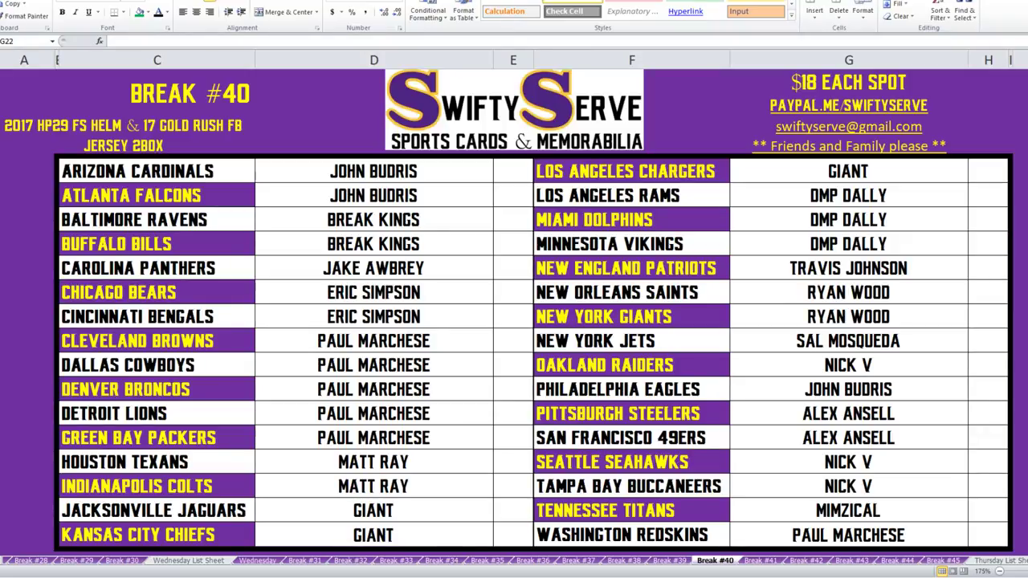
Fill the Jets, Houston, Indianapolis, Chicago, Cincinnati and Carolina buyer cells green.
key("alt+Tab")
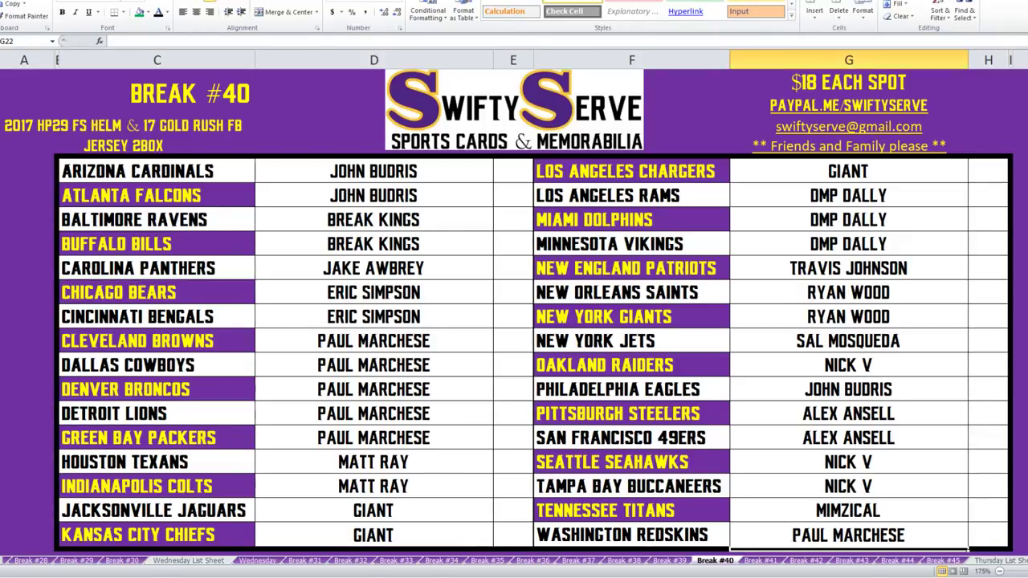
left_click_drag(848, 413, 987, 413)
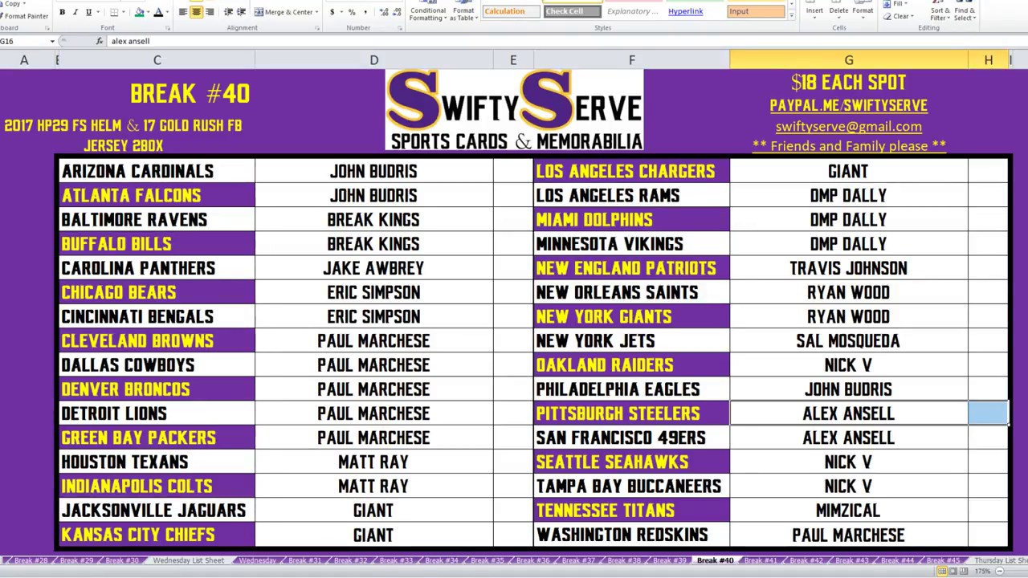
left_click(848, 412)
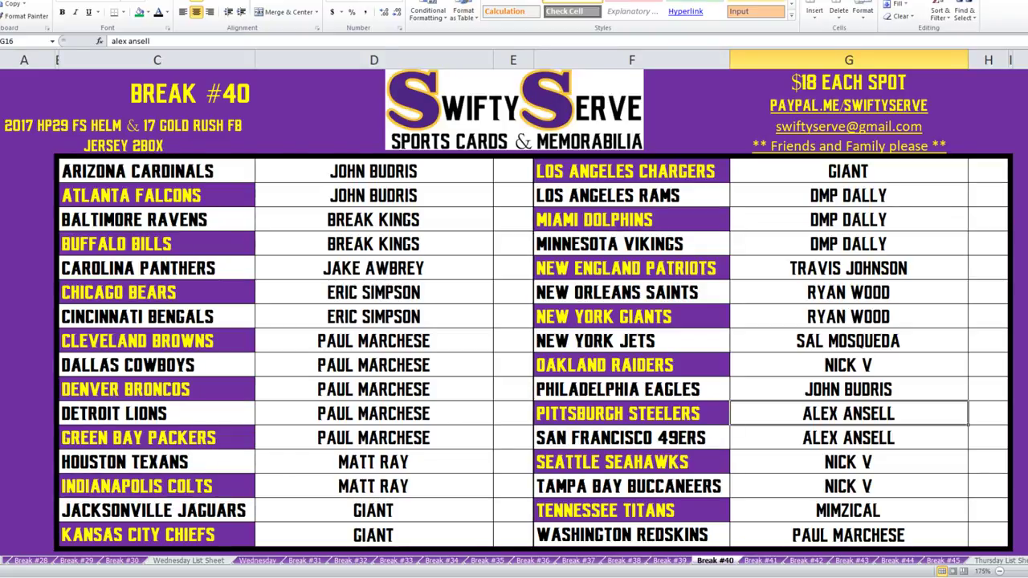
left_click_drag(848, 340, 988, 340)
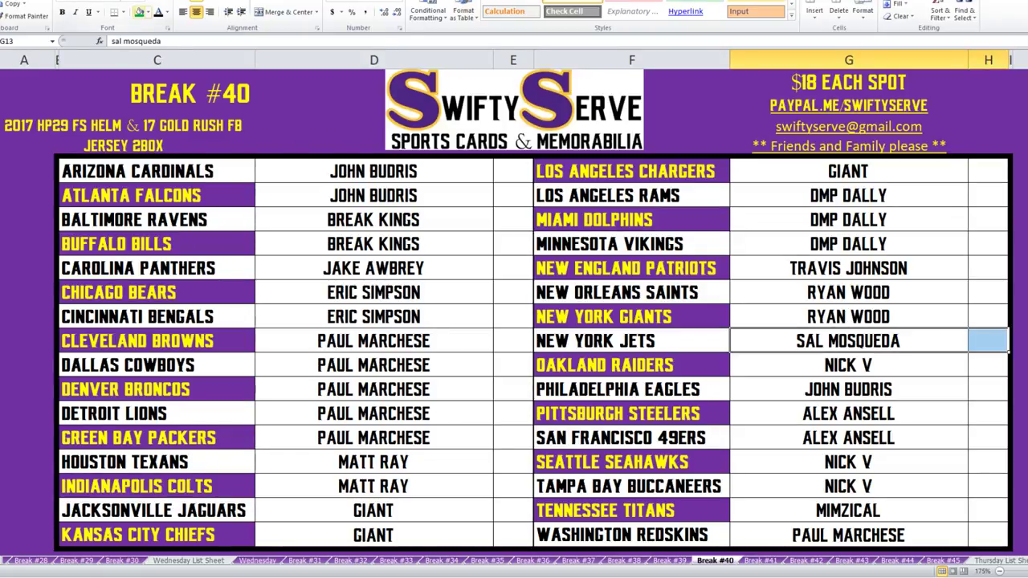
left_click(139, 12)
left_click_drag(374, 462, 513, 486)
left_click(139, 11)
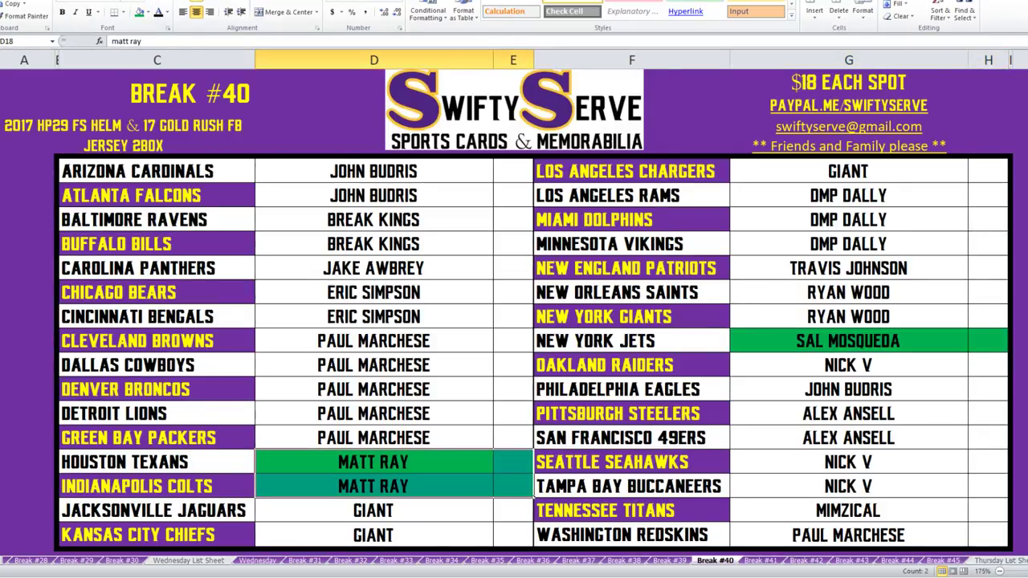
left_click_drag(374, 292, 513, 316)
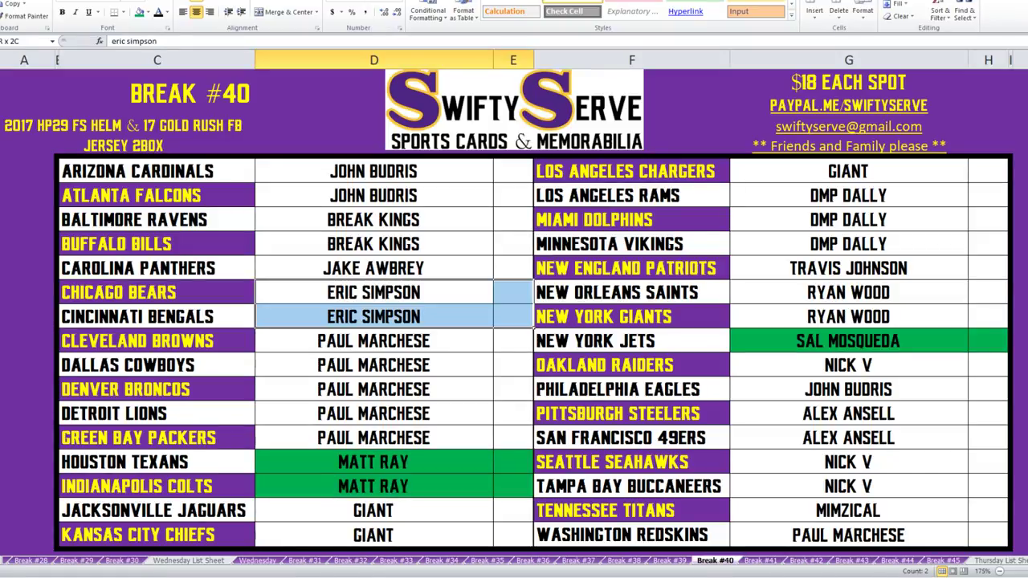
left_click(139, 12)
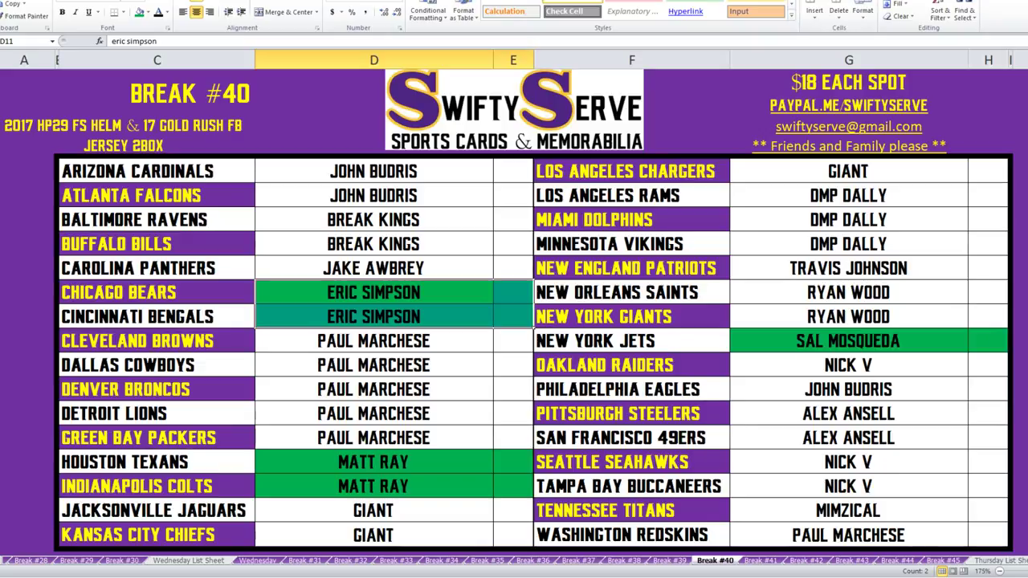
left_click_drag(373, 268, 513, 268)
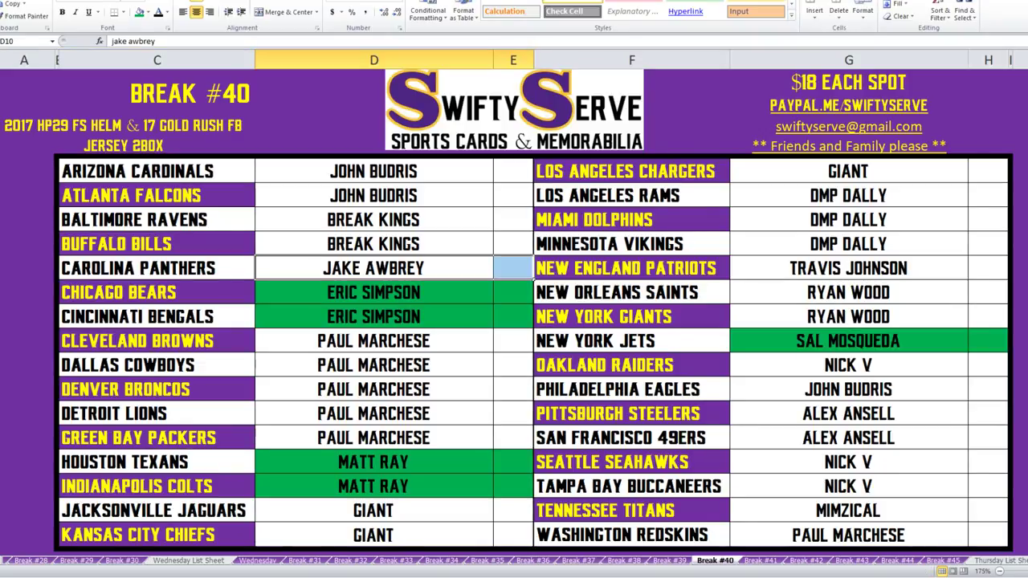
left_click(139, 12)
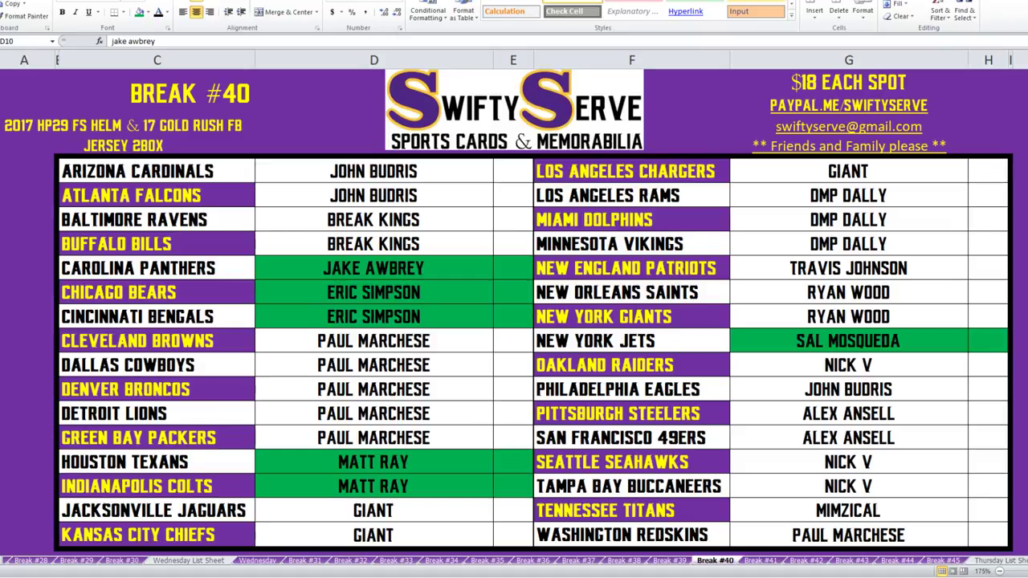
Fill the Cleveland–Green Bay, Washington, Seattle–Tennessee, Baltimore and Buffalo buyer cells green.
left_click(373, 340)
left_click_drag(374, 340, 533, 448)
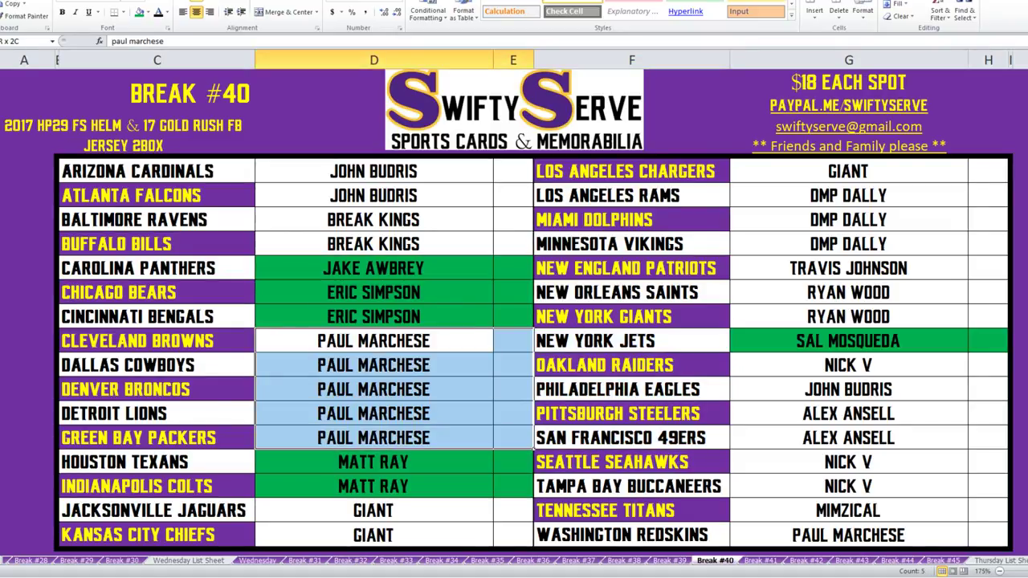
left_click_drag(847, 535, 988, 535)
left_click_drag(848, 462, 988, 511)
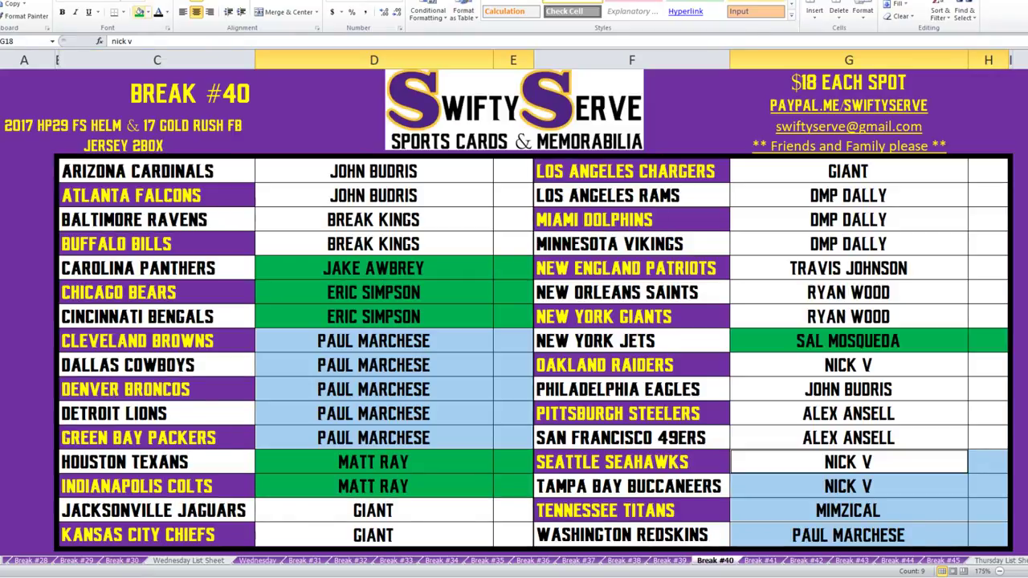
left_click(139, 11)
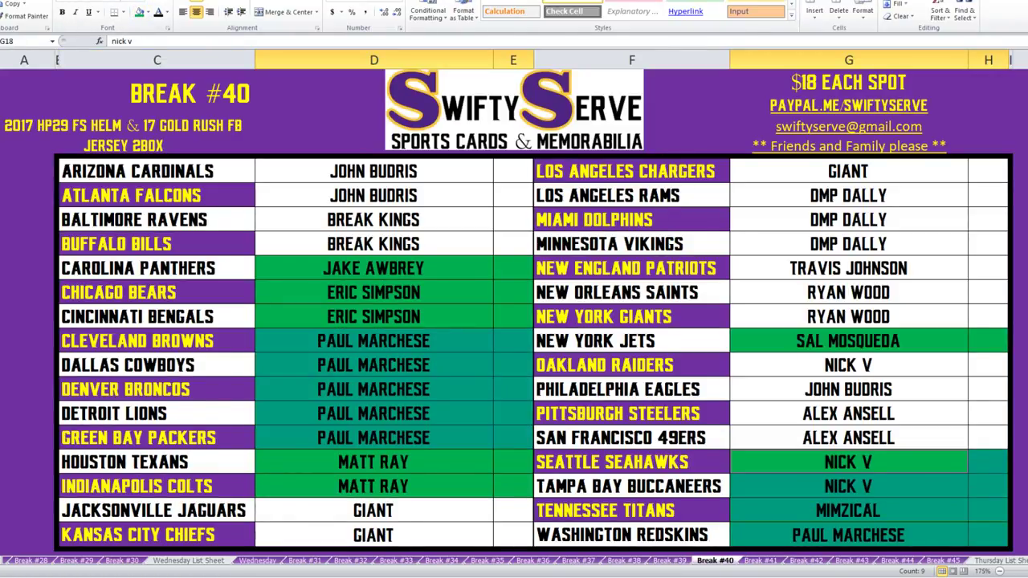
left_click_drag(848, 292, 987, 316)
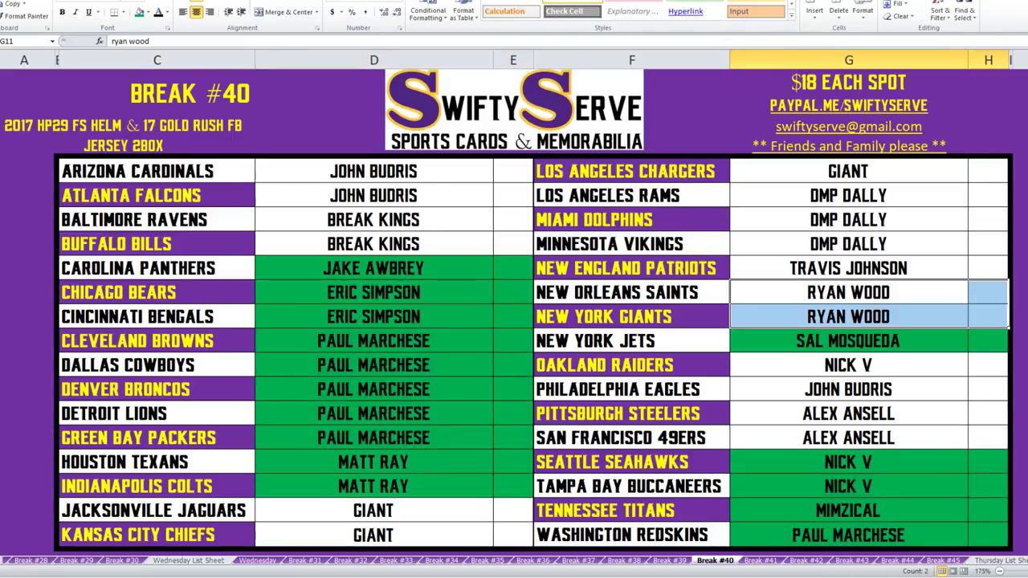
left_click_drag(373, 219, 513, 243)
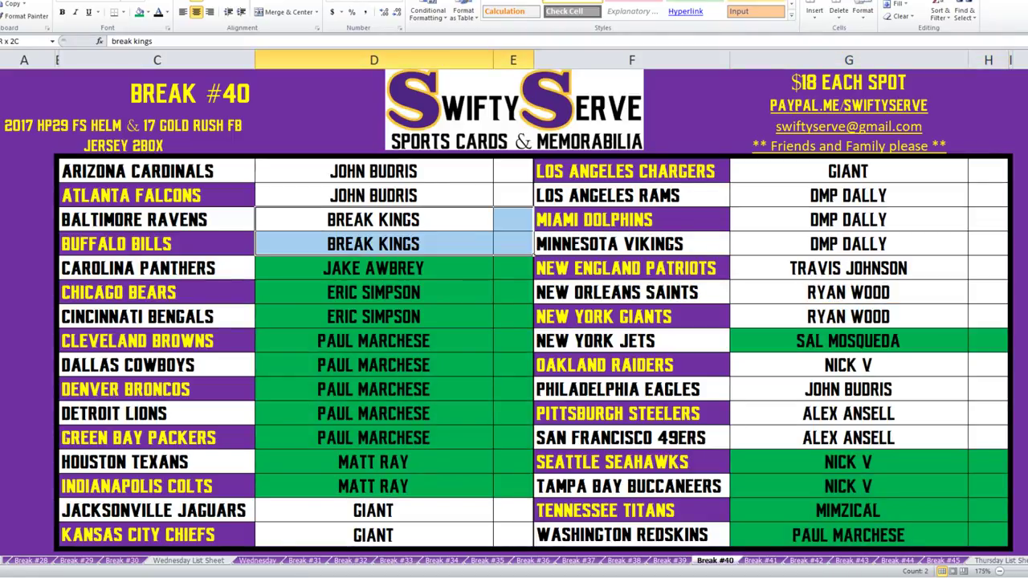
left_click(139, 12)
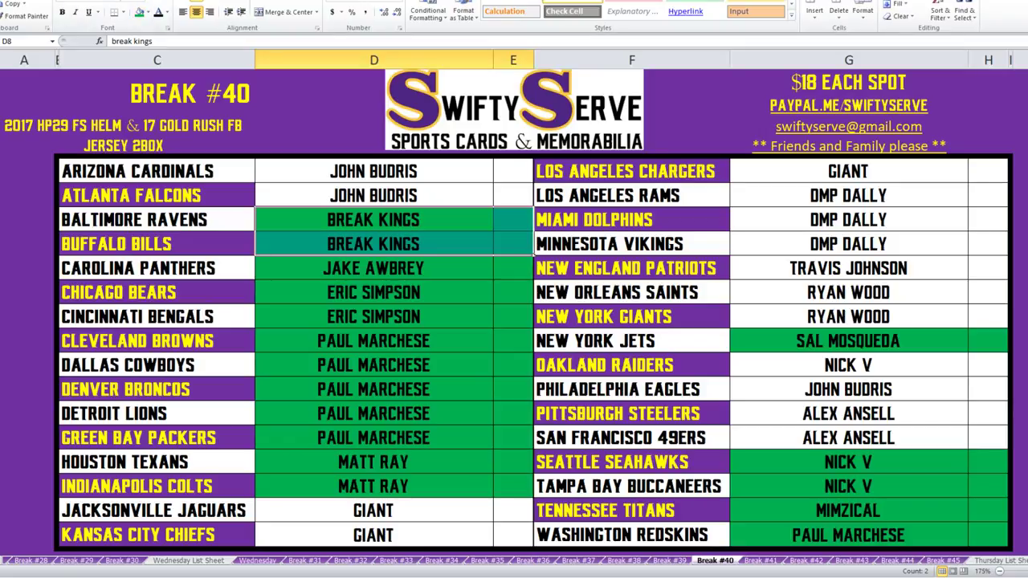
Fill the Patriots, Eagles, Cardinals, Falcons, Steelers and 49ers buyer cells green.
left_click_drag(848, 268, 987, 267)
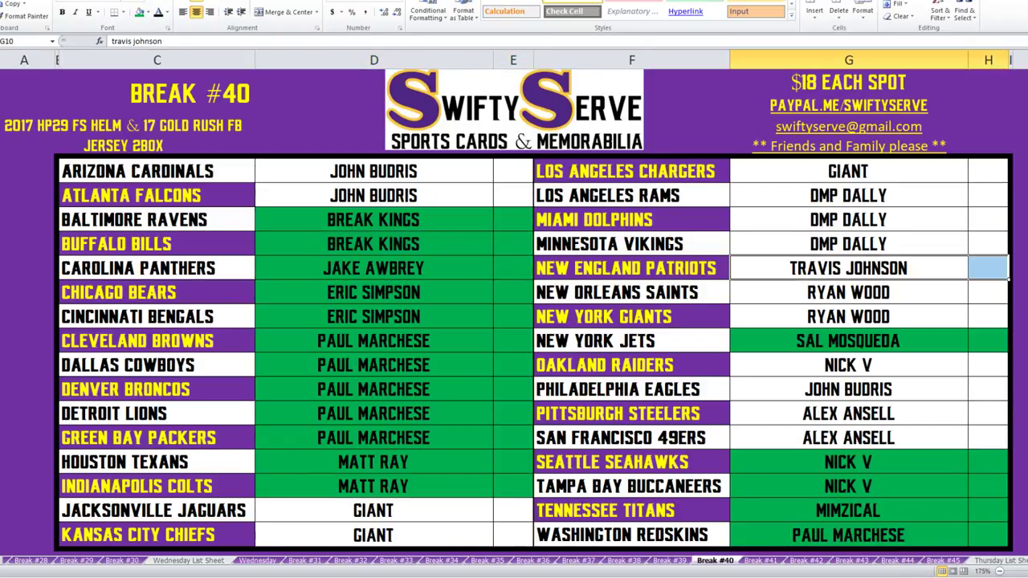
left_click_drag(847, 389, 987, 388)
left_click_drag(373, 171, 513, 195)
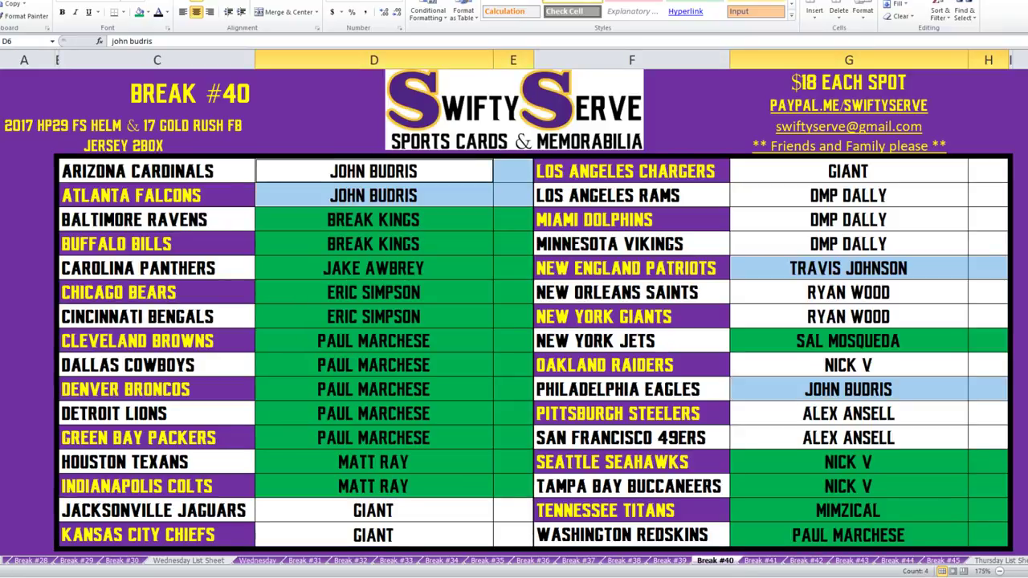
left_click(138, 12)
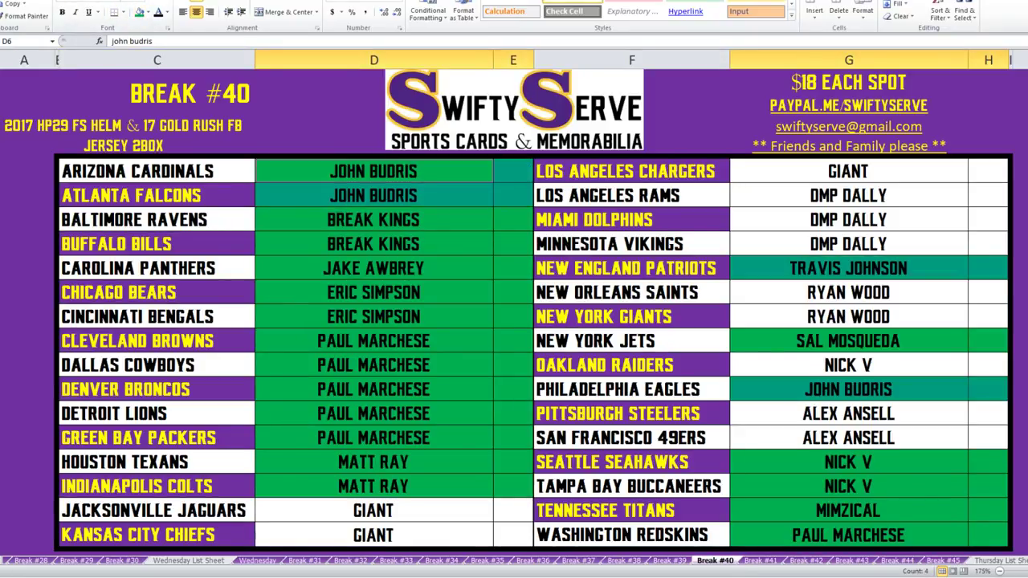
left_click_drag(848, 413, 988, 438)
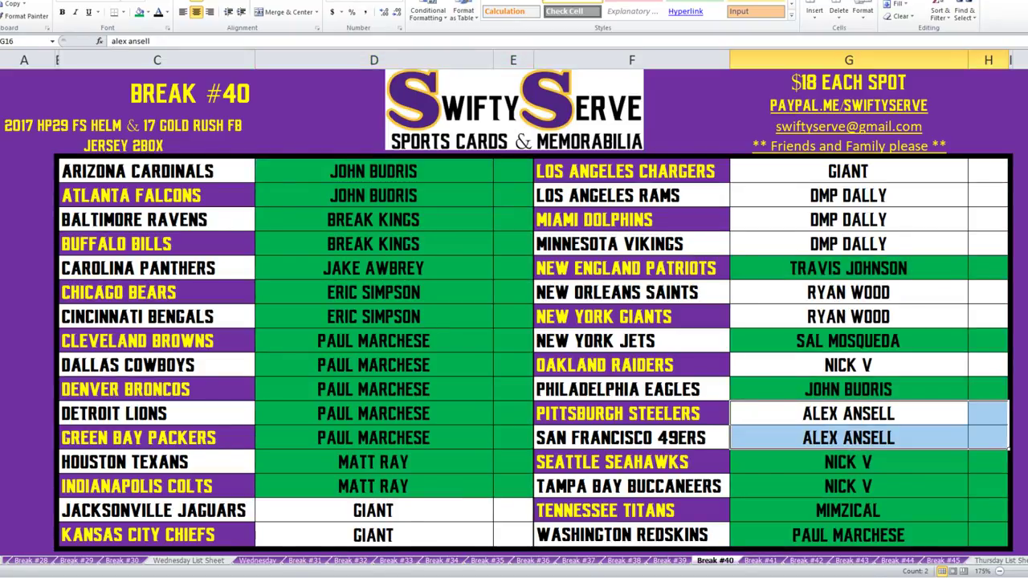
left_click(138, 12)
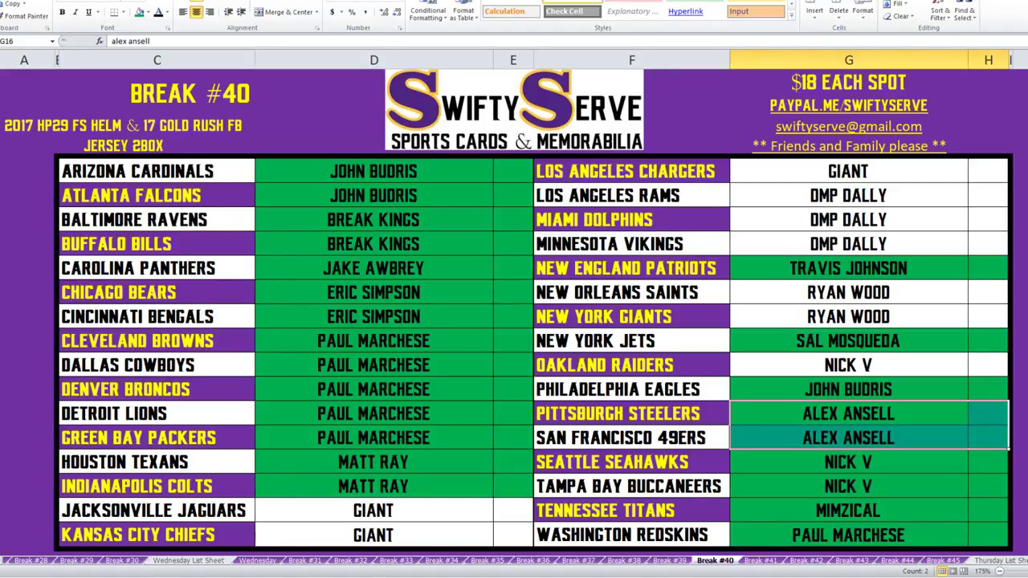
Fill the Chargers, Jaguars, Chiefs and Raiders buyer cells green.
left_click(848, 171)
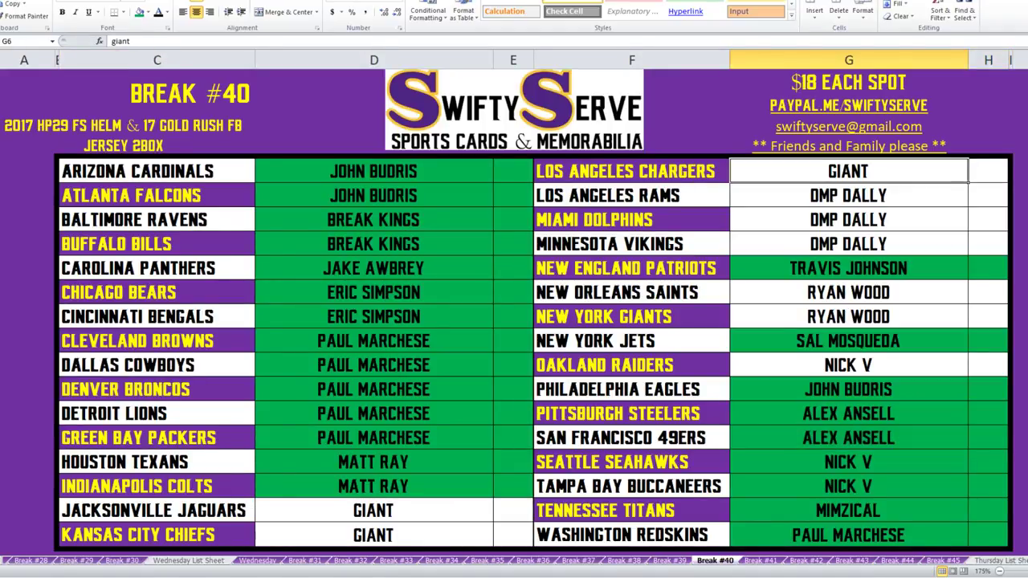
left_click(847, 172, "ctrl")
left_click_drag(374, 535, 514, 511)
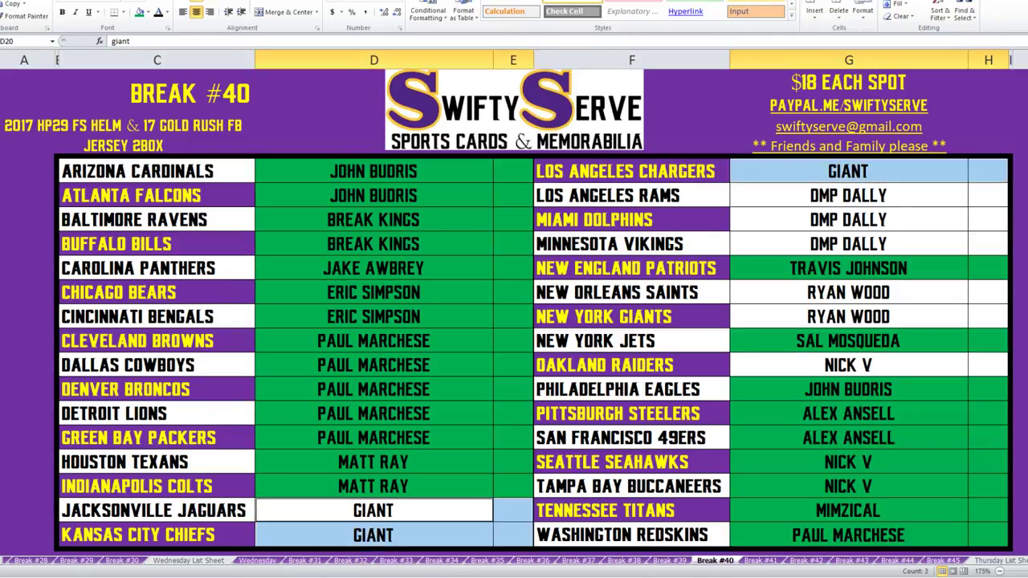
left_click(138, 11)
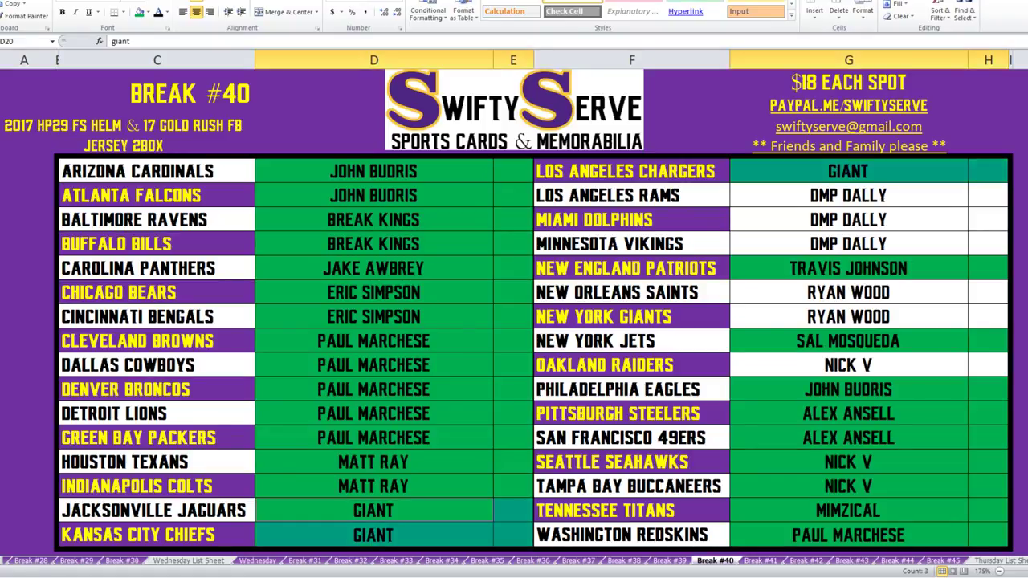
left_click_drag(848, 365, 987, 365)
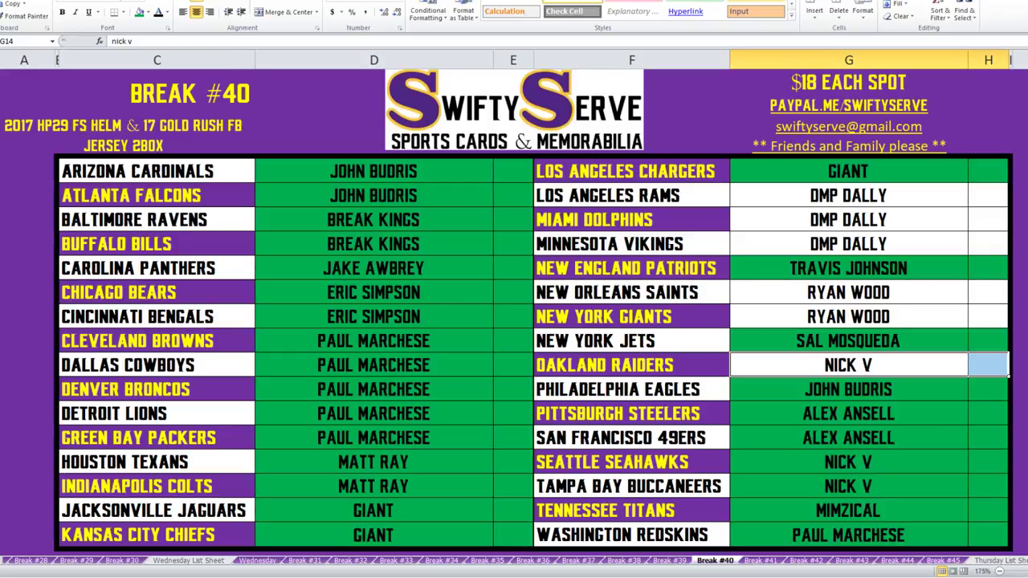
left_click(139, 12)
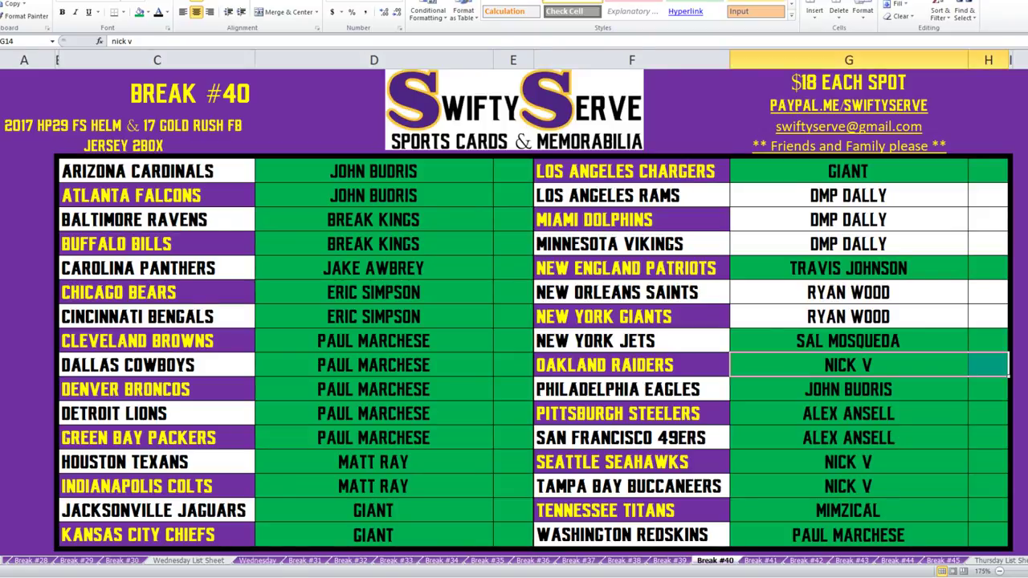
Fill the Saints, Giants, Rams, Dolphins and Vikings buyer cells green.
left_click_drag(848, 316, 988, 293)
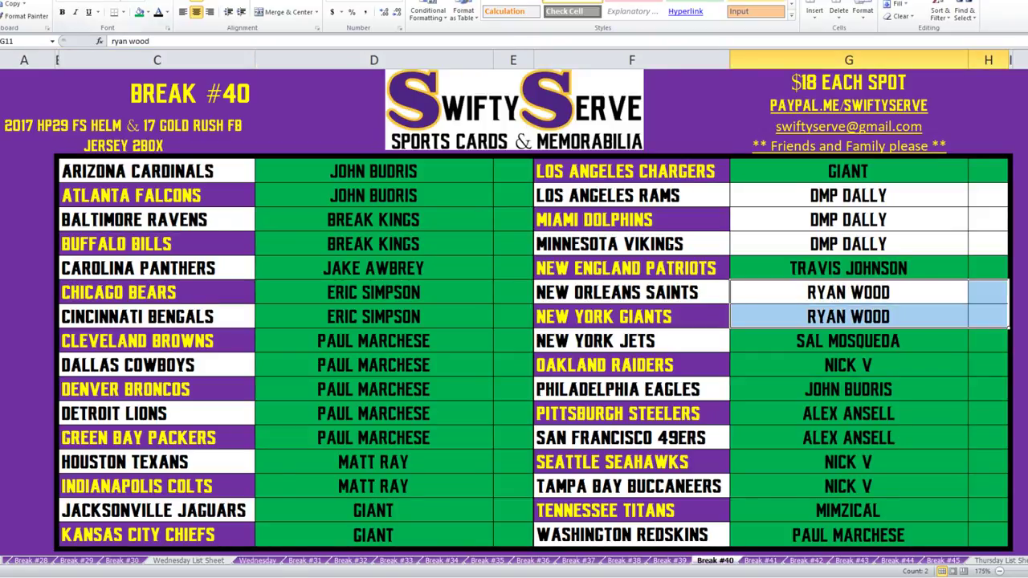
left_click(139, 11)
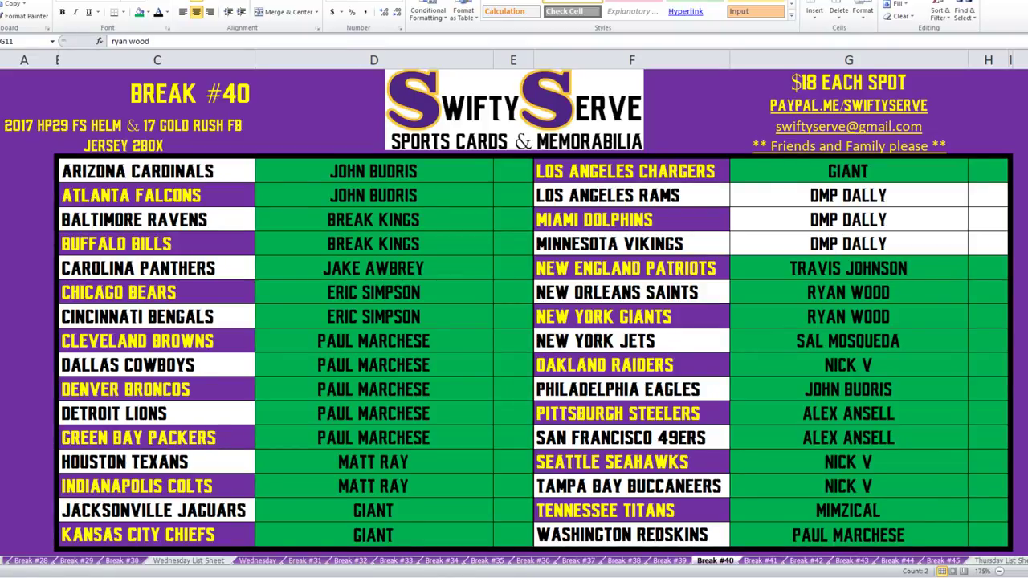
left_click_drag(848, 195, 988, 243)
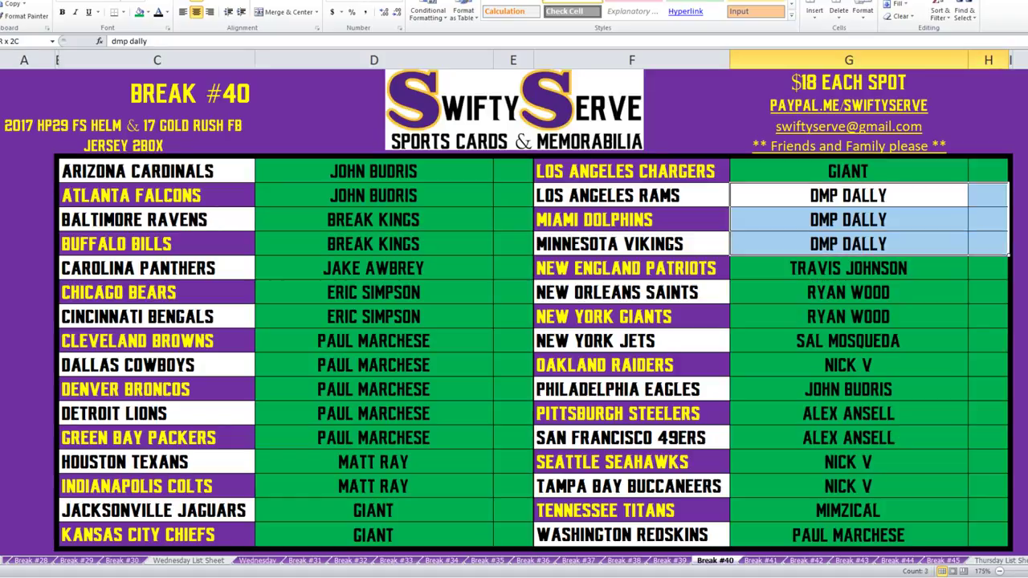
left_click(140, 12)
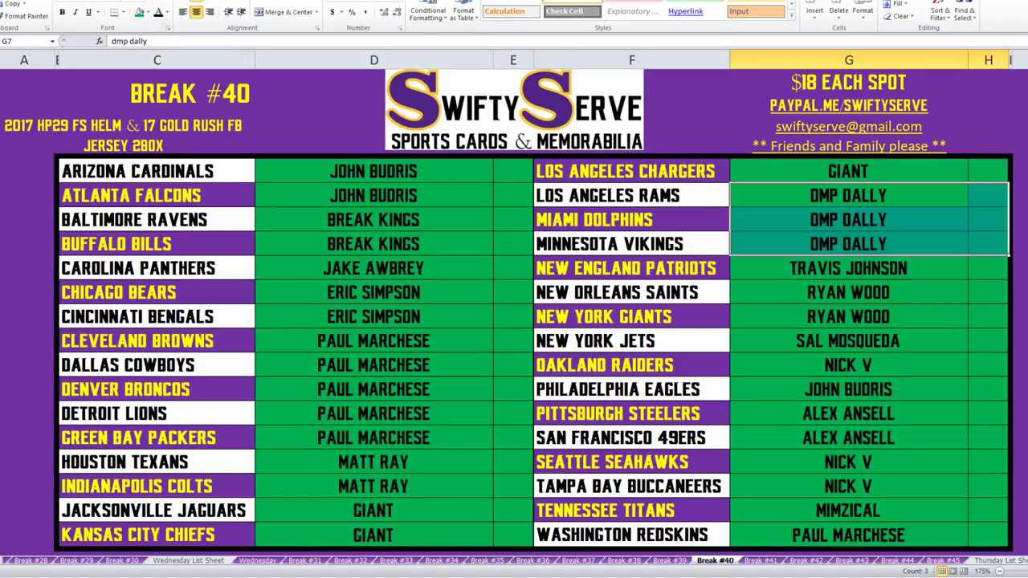
Bring the Random.org List Randomizer browser window forward and maximize it.
key("alt+Tab")
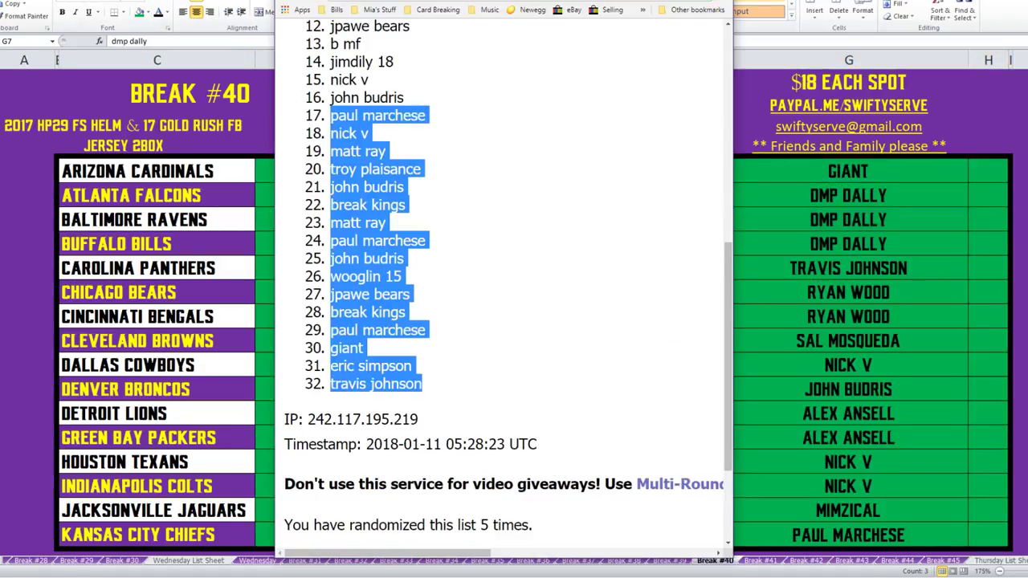
key("super+Up")
scroll(514, 321, "up", 5)
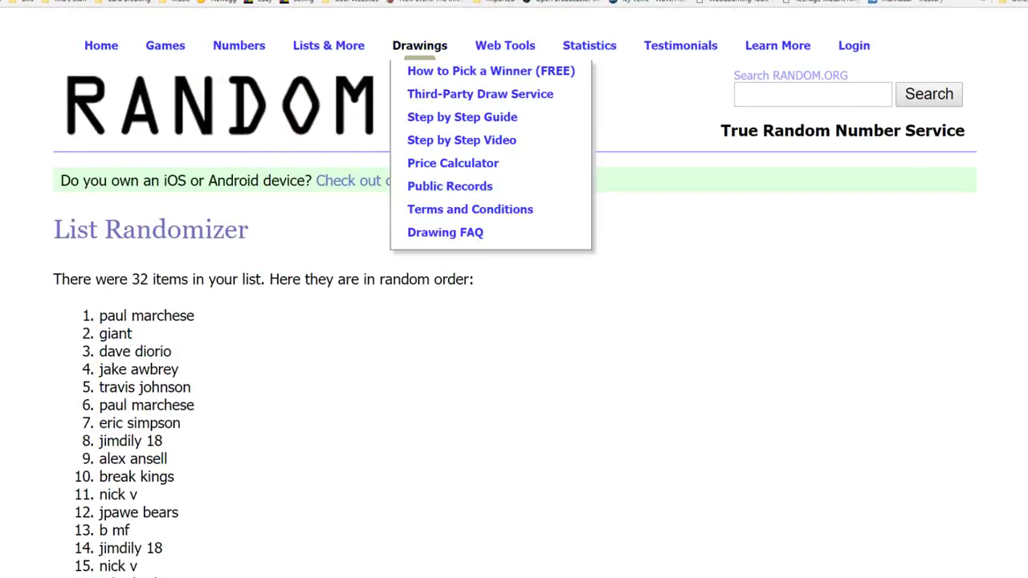
Load a fresh List Randomizer form and dock the browser on the right half of the screen.
left_click(354, 72)
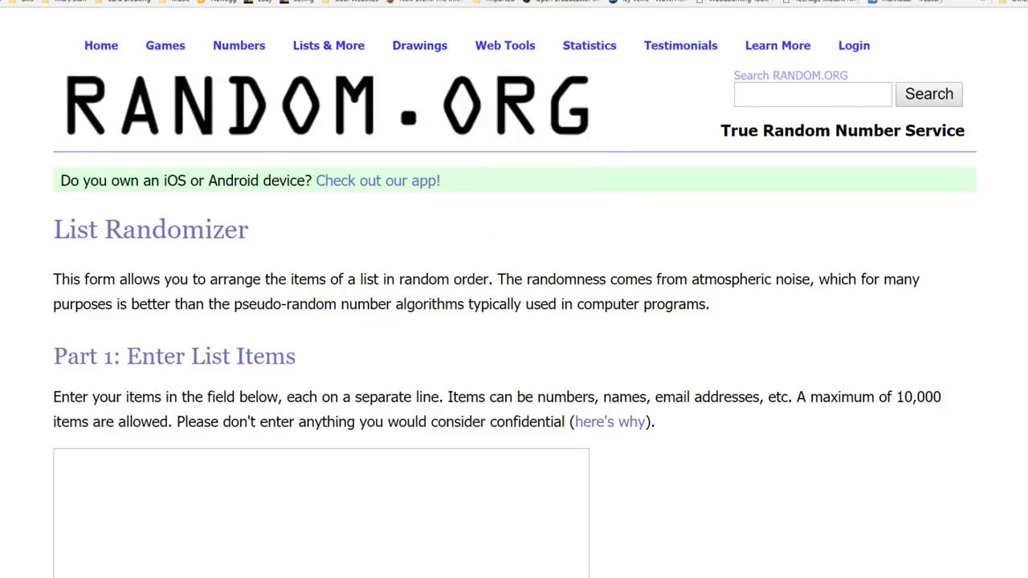
key("super+Down")
key("super+Right")
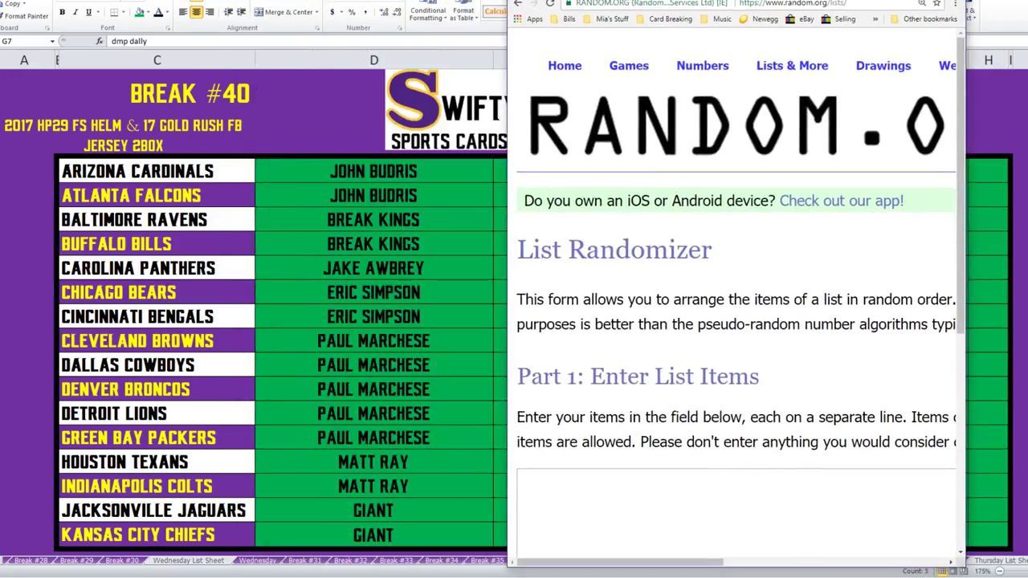
key("alt+Tab")
Paste the 16 left-column buyer names from D6:D21 into the randomizer's list box.
left_click_drag(373, 171, 374, 535)
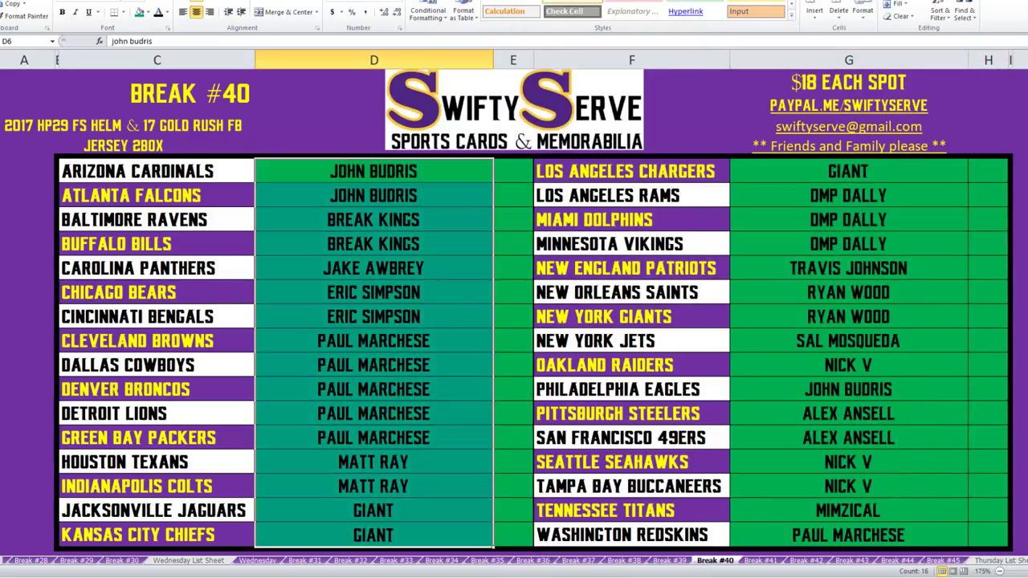
key("ctrl+c")
key("alt+Tab")
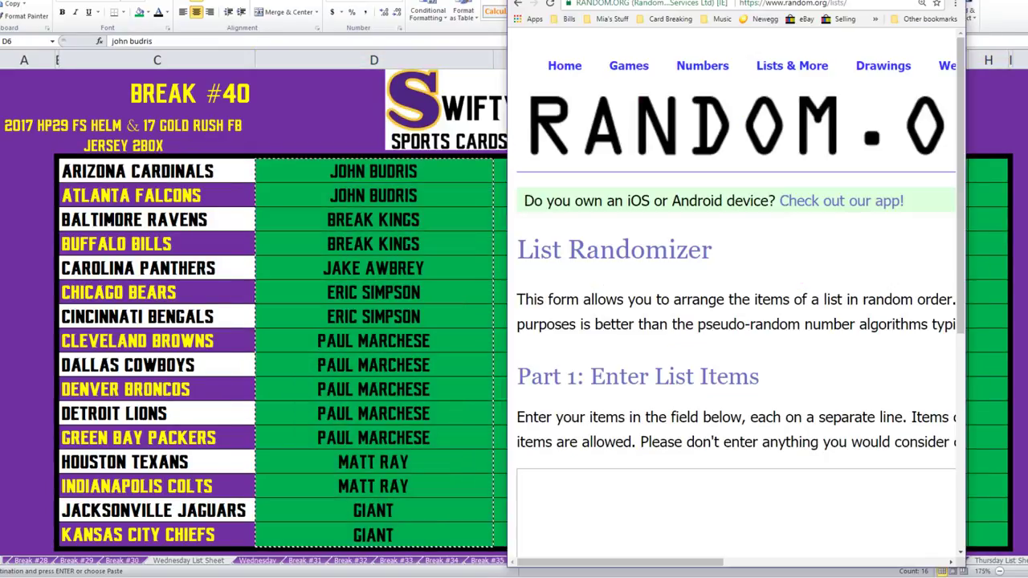
left_click(520, 482)
key("ctrl+v")
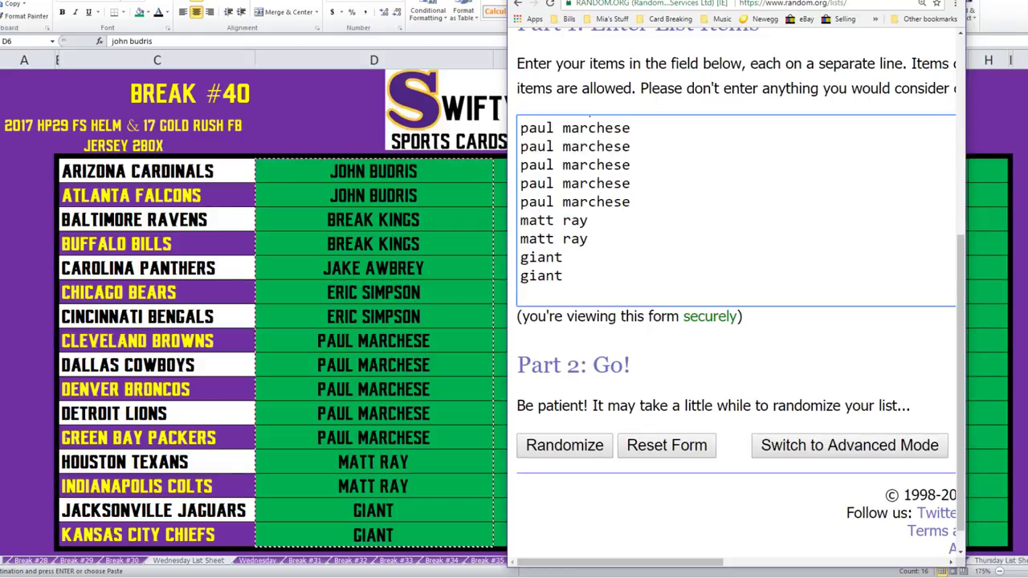
Append the 16 right-column names from G6:G21 and delete the blank last line.
key("alt+Tab")
left_click_drag(848, 171, 848, 535)
key("ctrl+c")
key("alt+Tab")
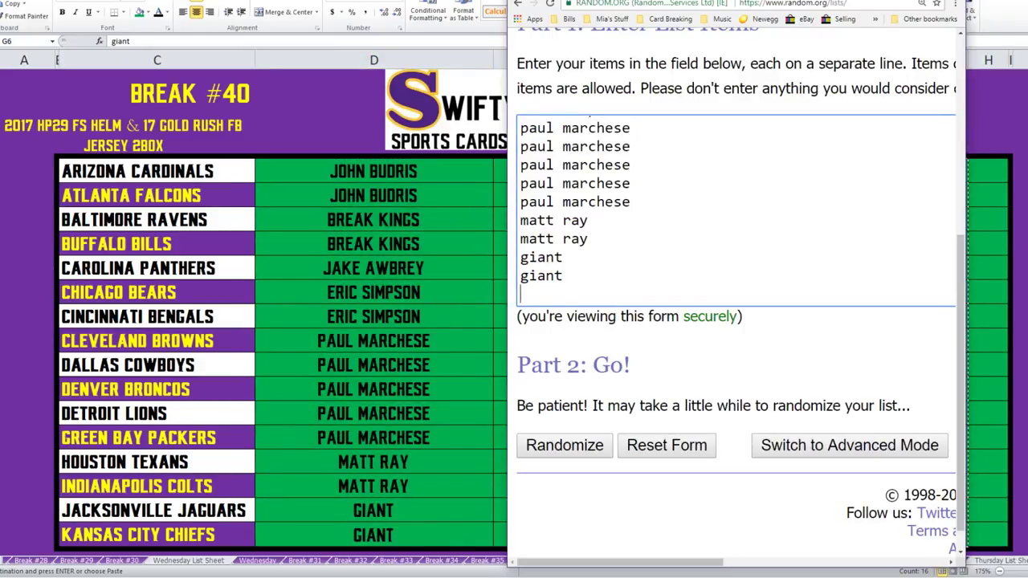
key("ctrl+v")
key("BackSpace")
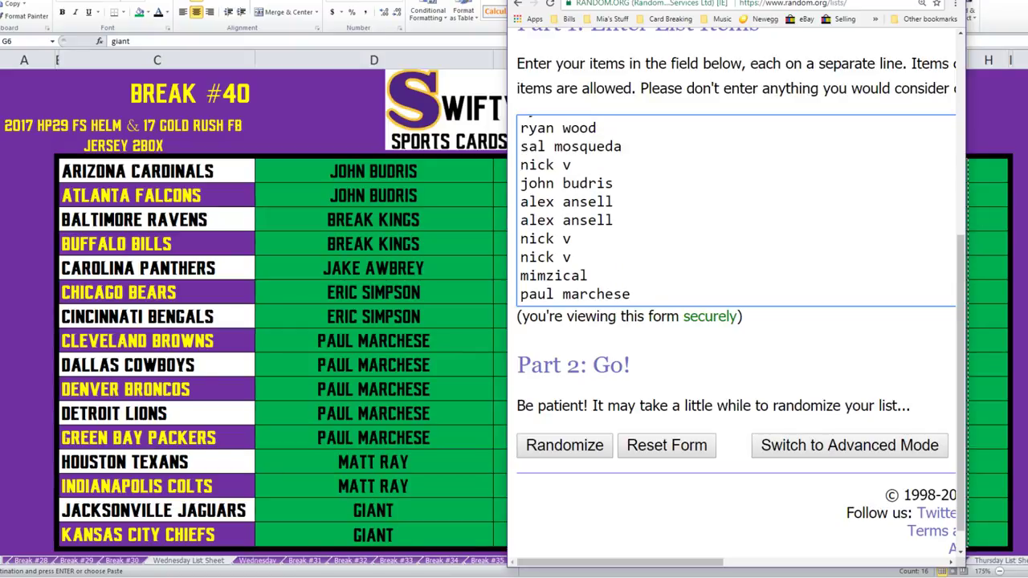
Check the 32-name list against the sheet, then maximize the browser window.
scroll(735, 241, "up", 10)
scroll(736, 321, "down", 3)
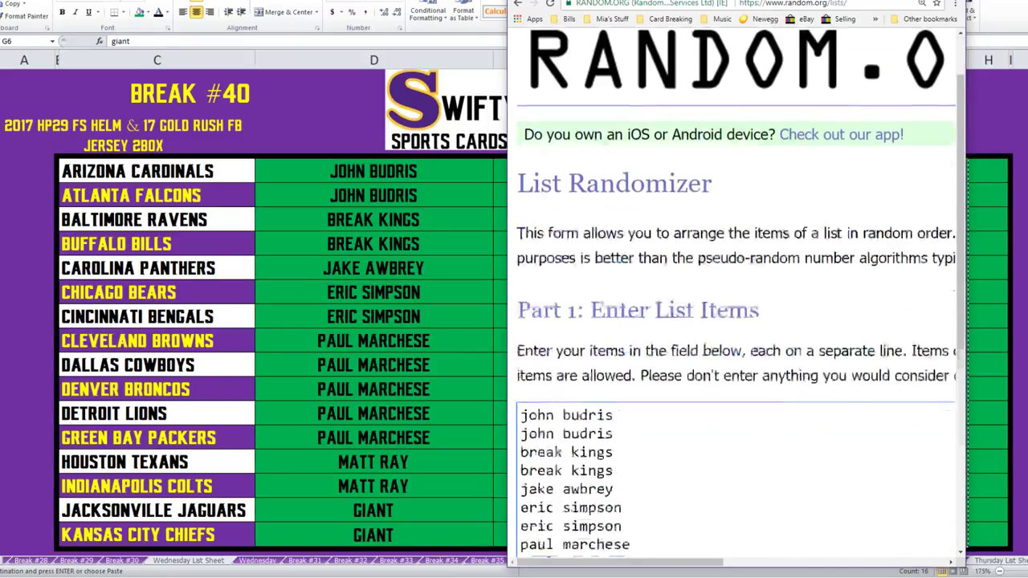
scroll(736, 333, "down", 1)
scroll(735, 333, "up", 1)
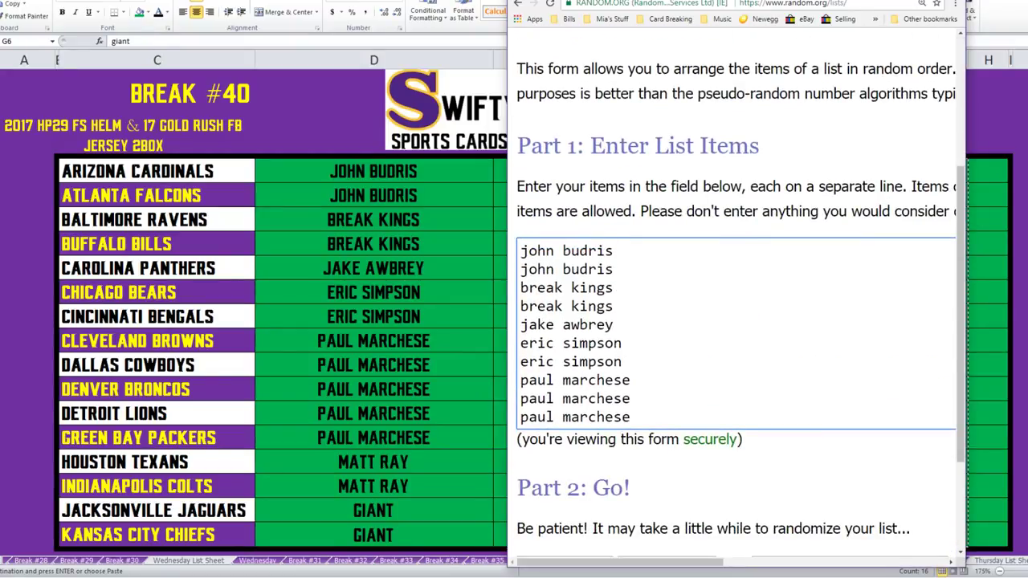
scroll(736, 321, "down", 2)
scroll(736, 321, "up", 1)
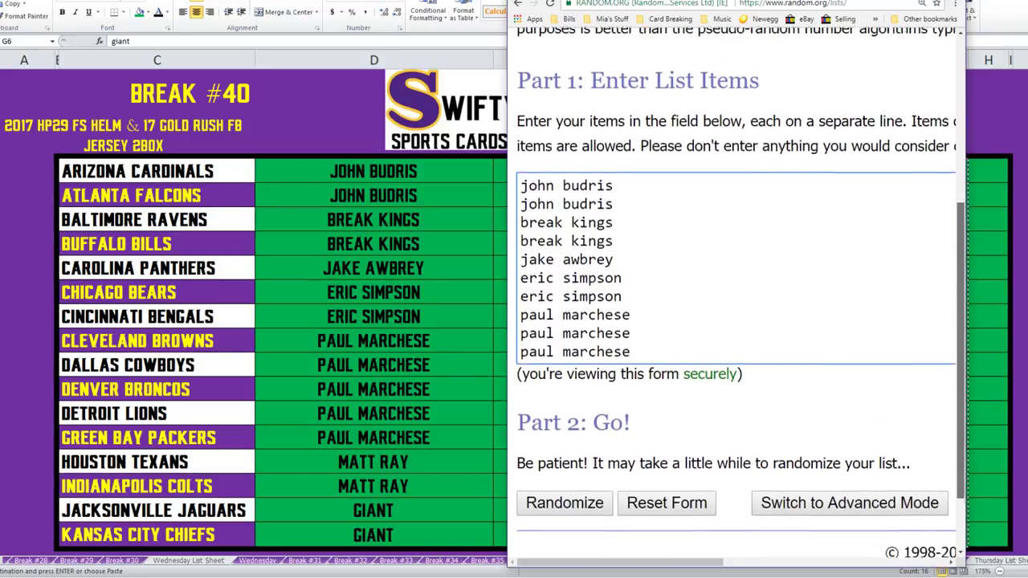
scroll(736, 321, "down", 1)
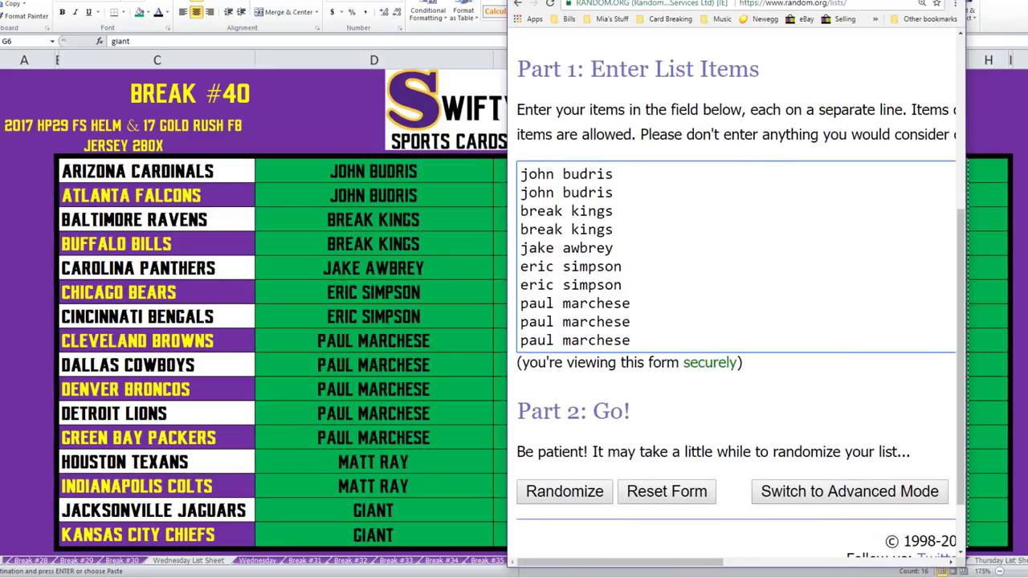
scroll(735, 257, "down", 3)
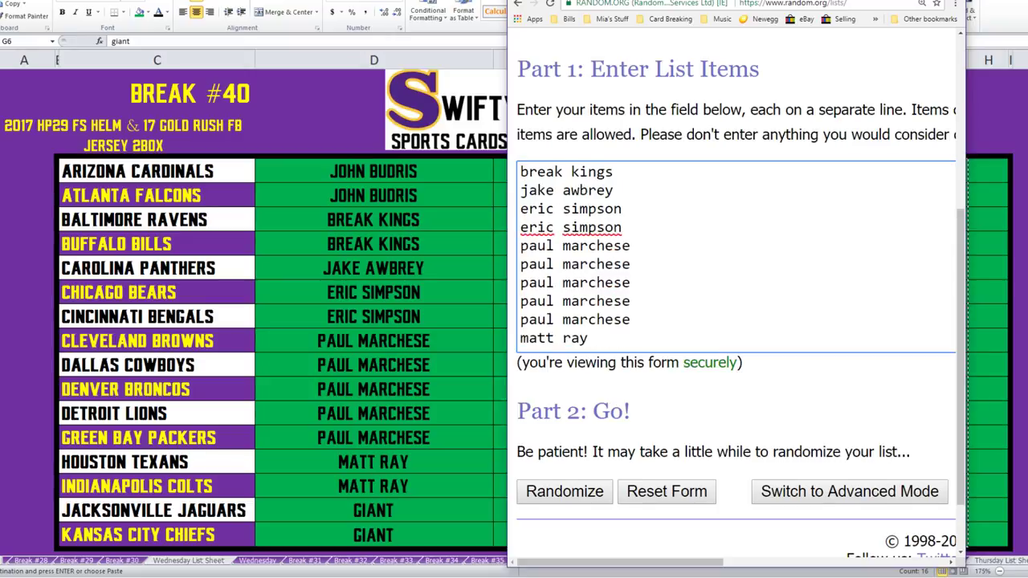
scroll(736, 256, "up", 1)
scroll(735, 257, "down", 3)
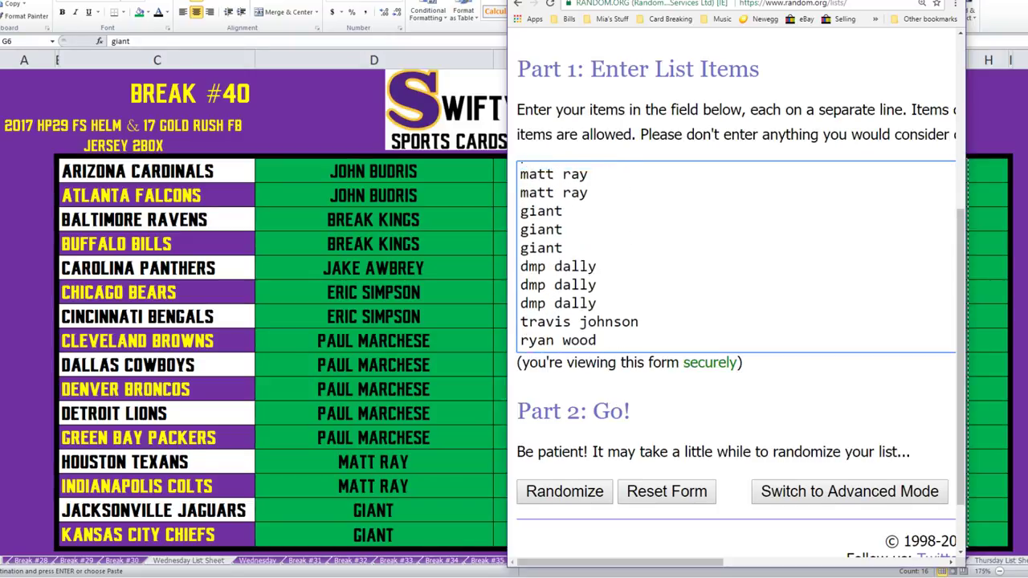
left_click_drag(723, 2, 510, 2)
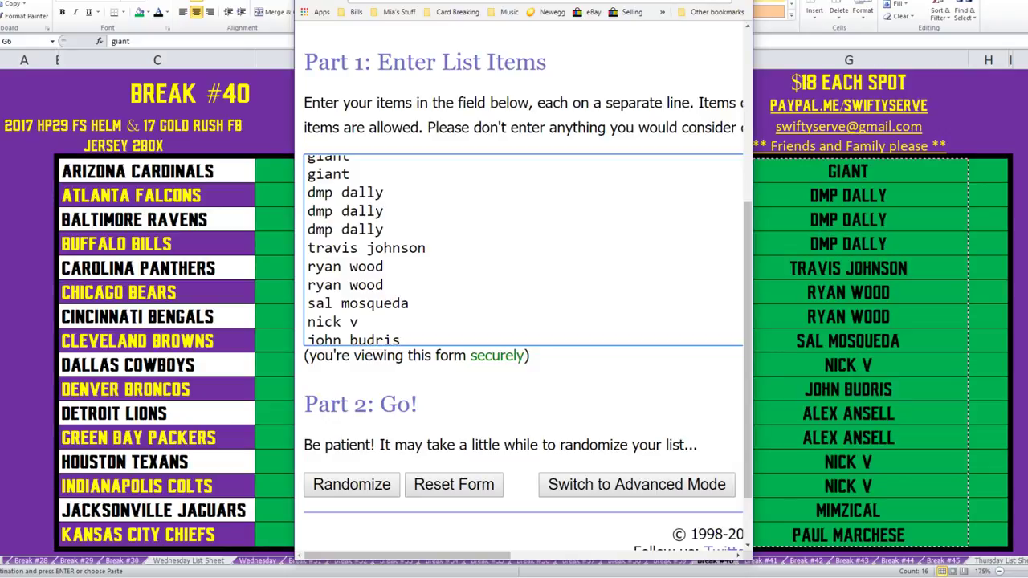
scroll(522, 249, "down", 1)
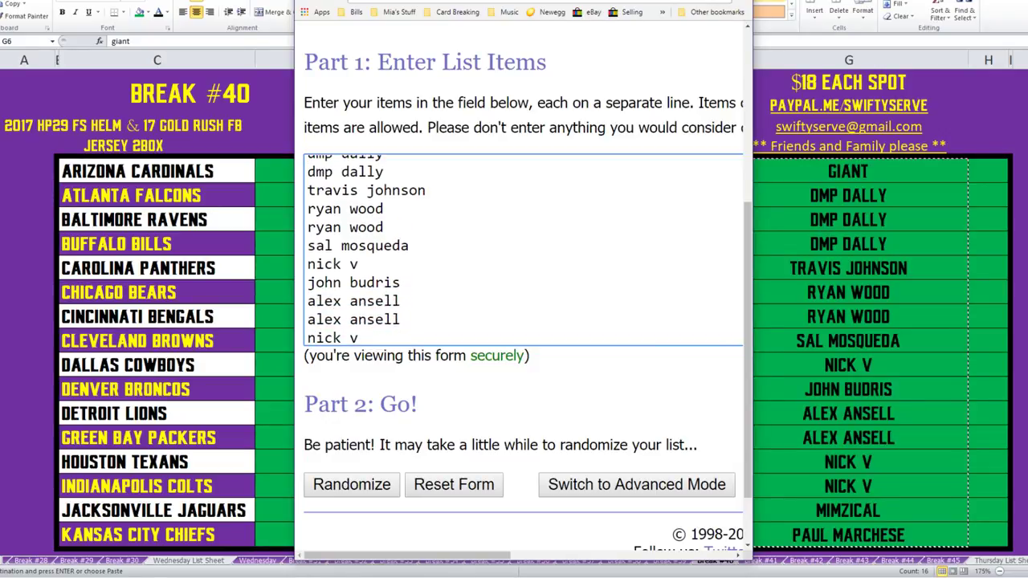
scroll(522, 249, "down", 1)
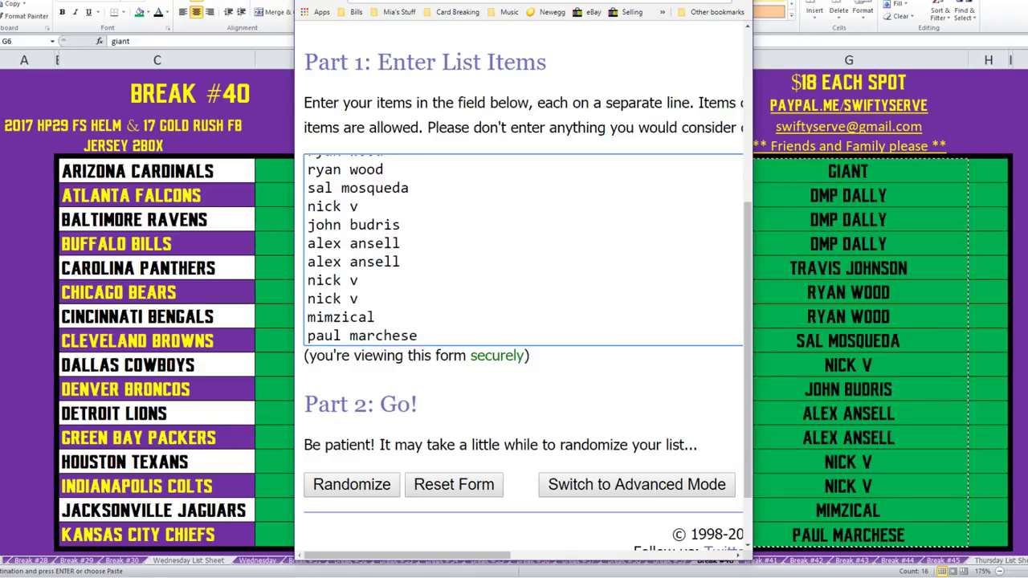
scroll(522, 249, "down", 1)
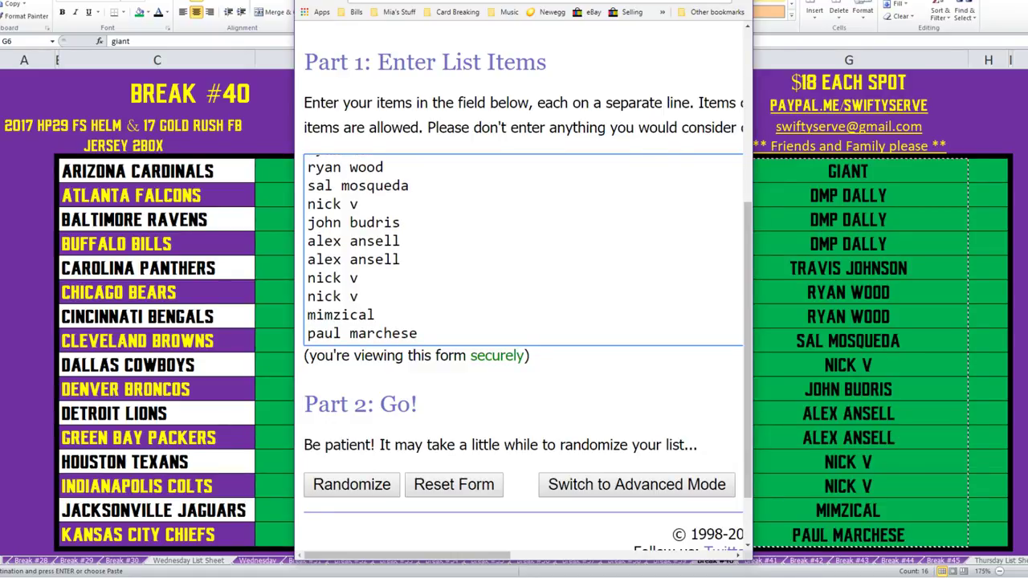
key("super+Up")
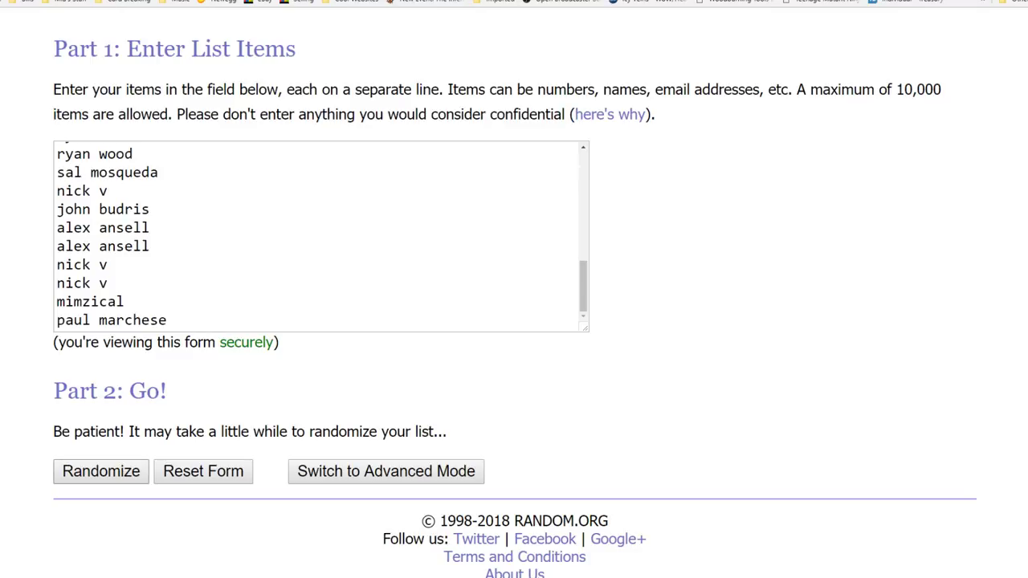
Shuffle the 32 names with Randomize, reshuffle with Again!, then select the first 16 results.
left_click(101, 471)
scroll(514, 289, "down", 4)
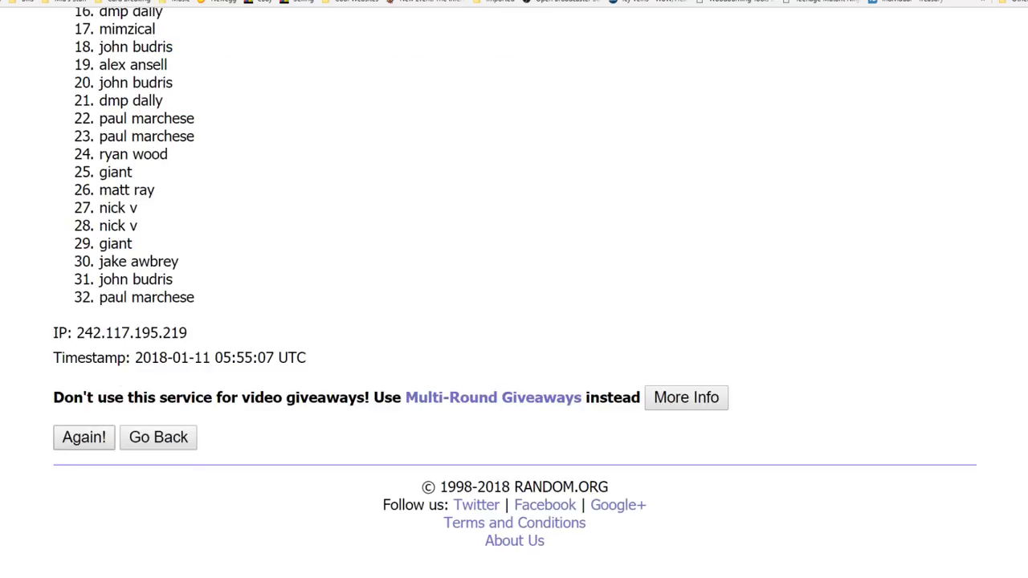
left_click(84, 437)
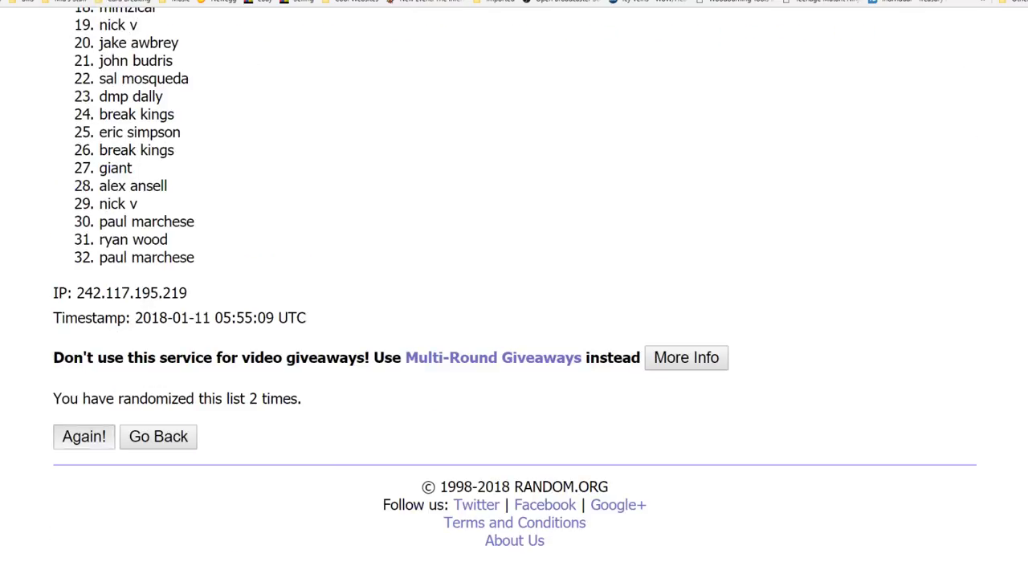
left_click(84, 436)
left_click(84, 436)
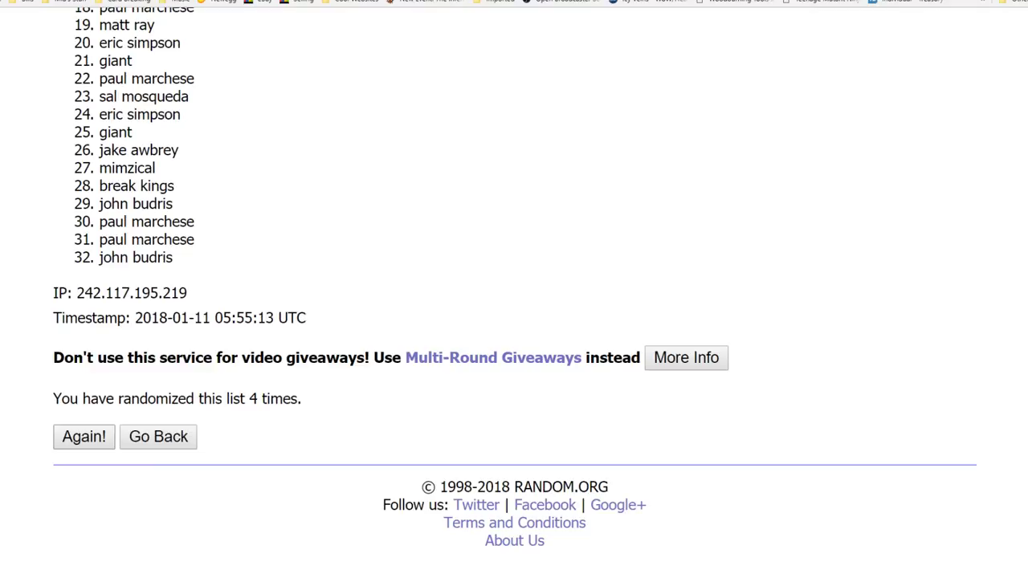
left_click(84, 436)
left_click(83, 437)
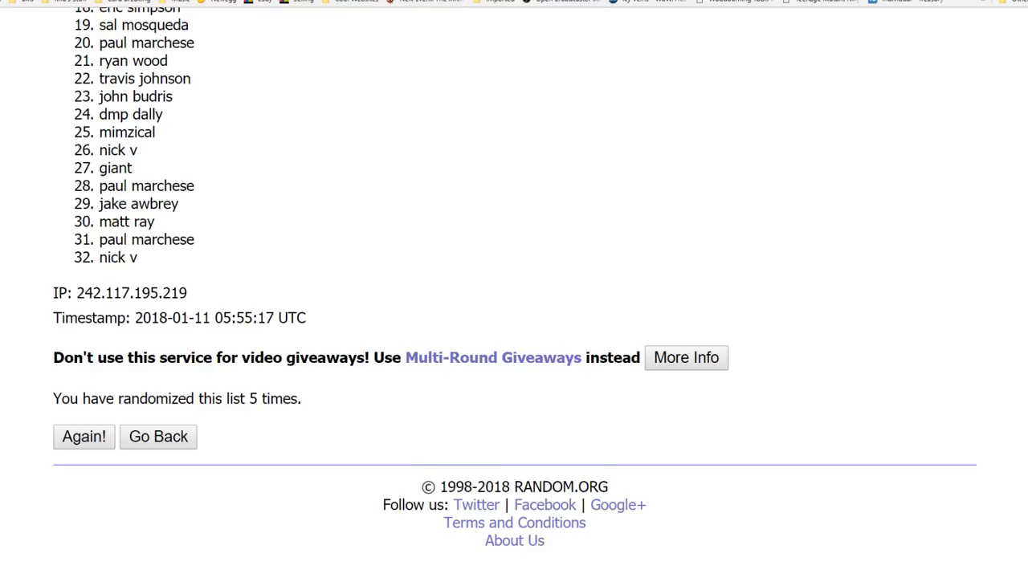
scroll(514, 289, "up", 5)
left_click_drag(99, 49, 163, 318)
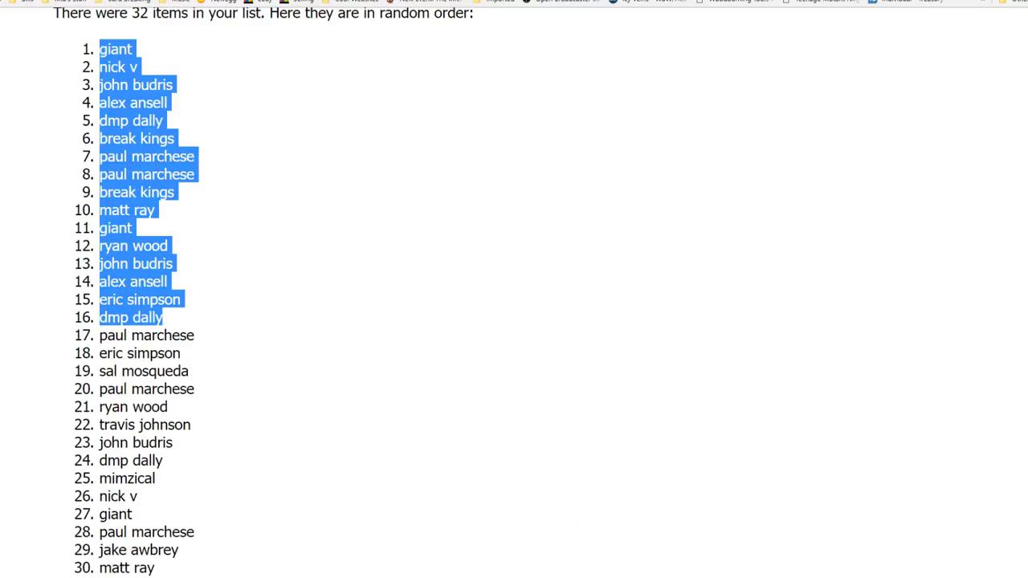
Paste the first 16 shuffled names into column D from D6, passing them through Notepad as plain text.
key("alt+Tab")
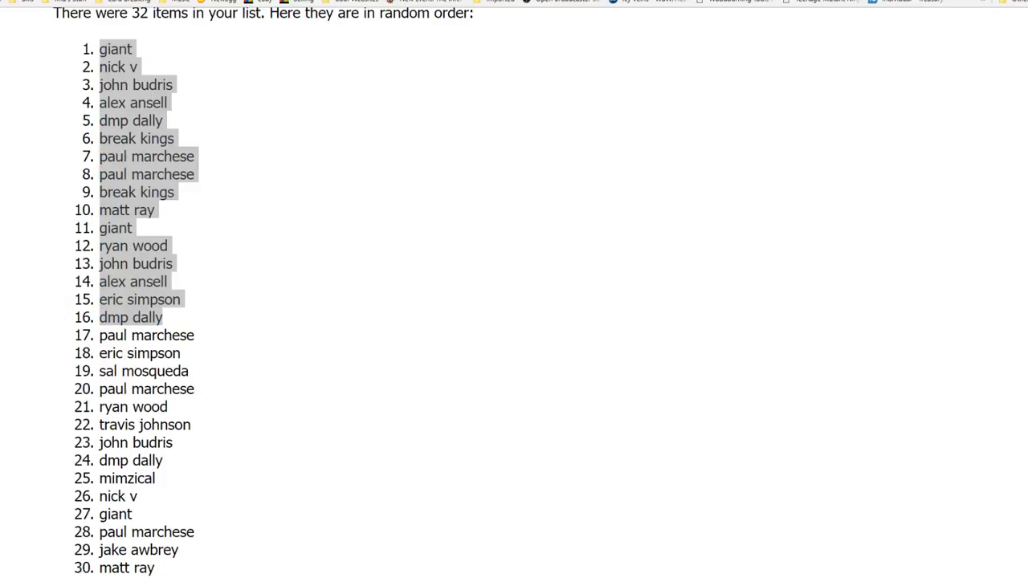
key("super+Down")
left_click_drag(522, 3, 739, 7)
key("alt+Tab")
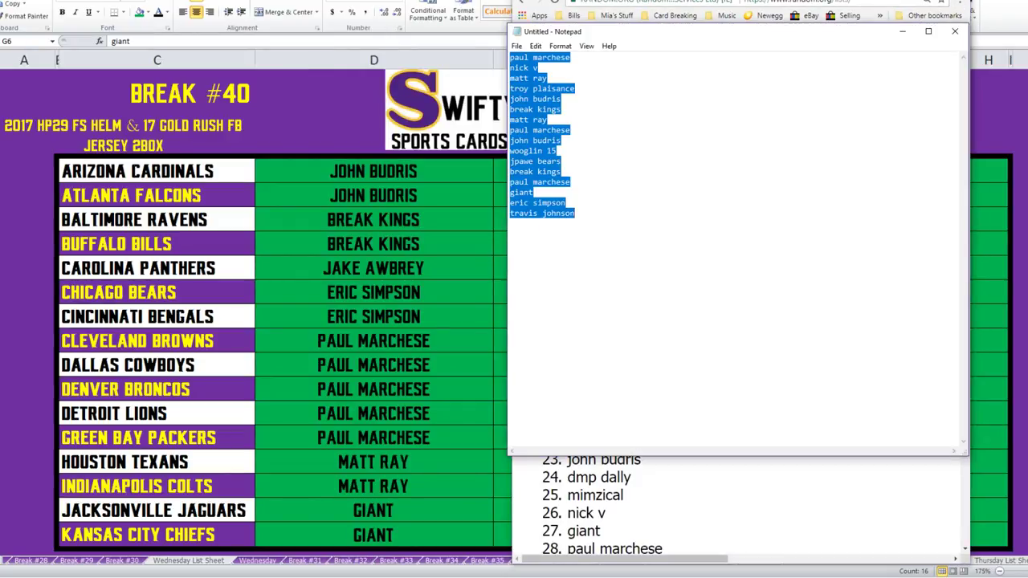
key("ctrl+v")
key("ctrl+a")
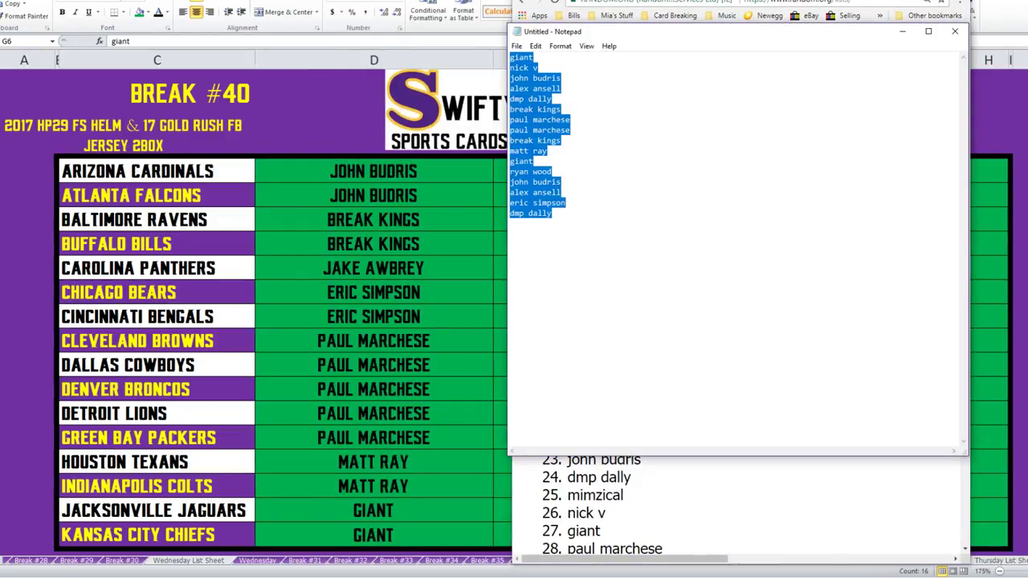
key("ctrl+c")
key("alt+Tab")
left_click(373, 171)
key("ctrl+v")
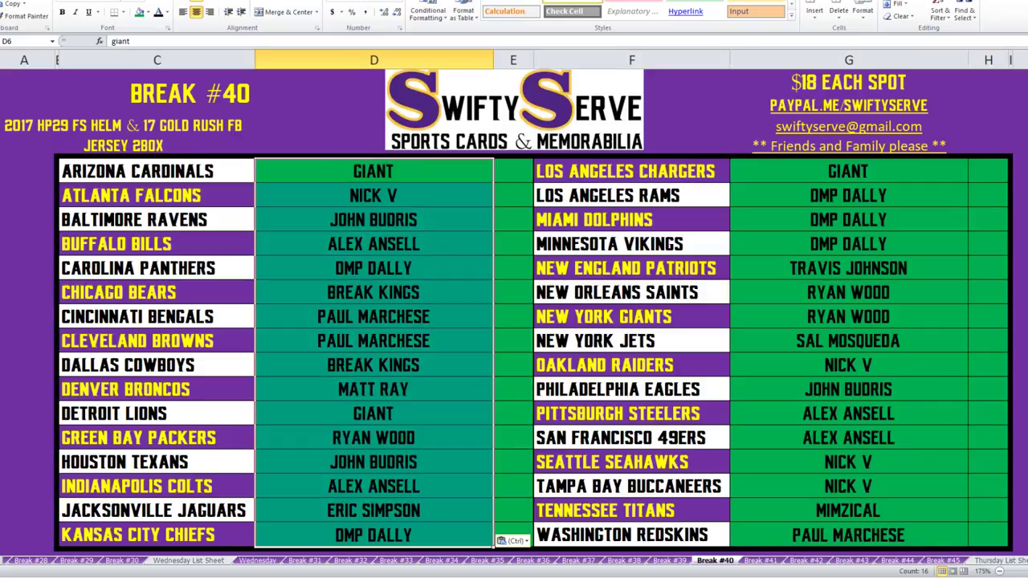
Paste shuffled names 17–32 into column G from G6, again through Notepad.
key("alt+Tab")
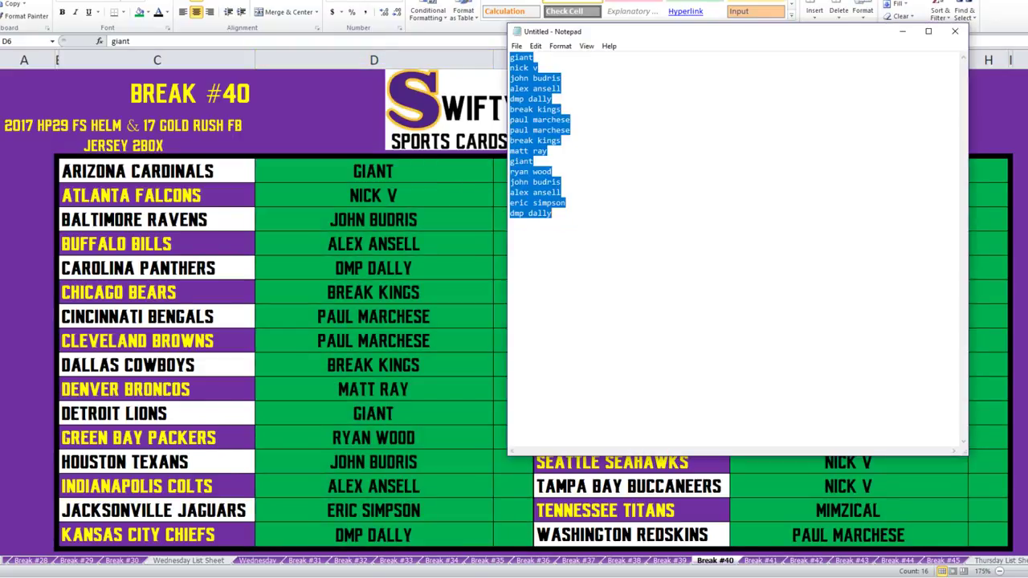
key("alt+Tab")
key("alt+Tab")
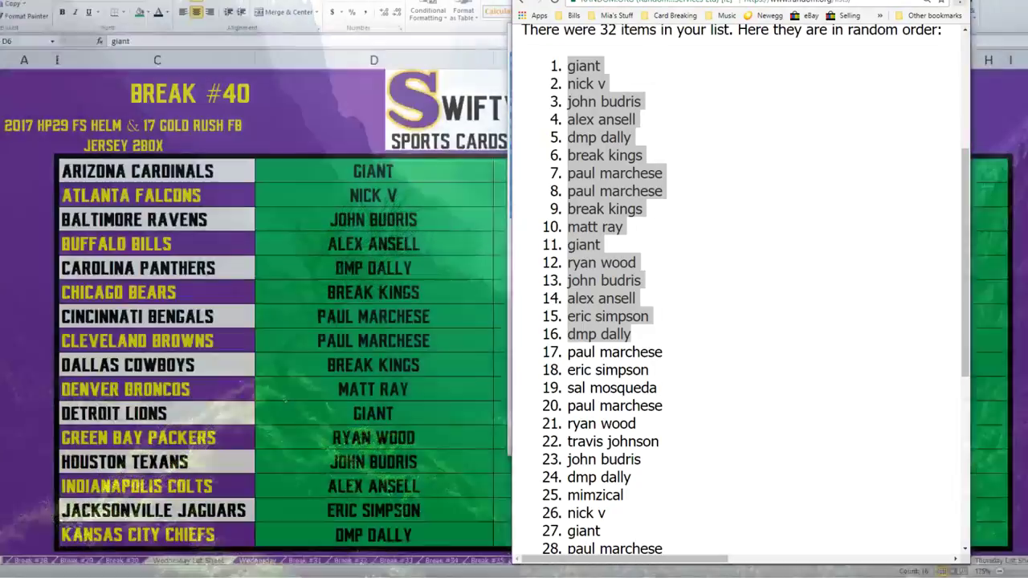
scroll(739, 289, "up", 3)
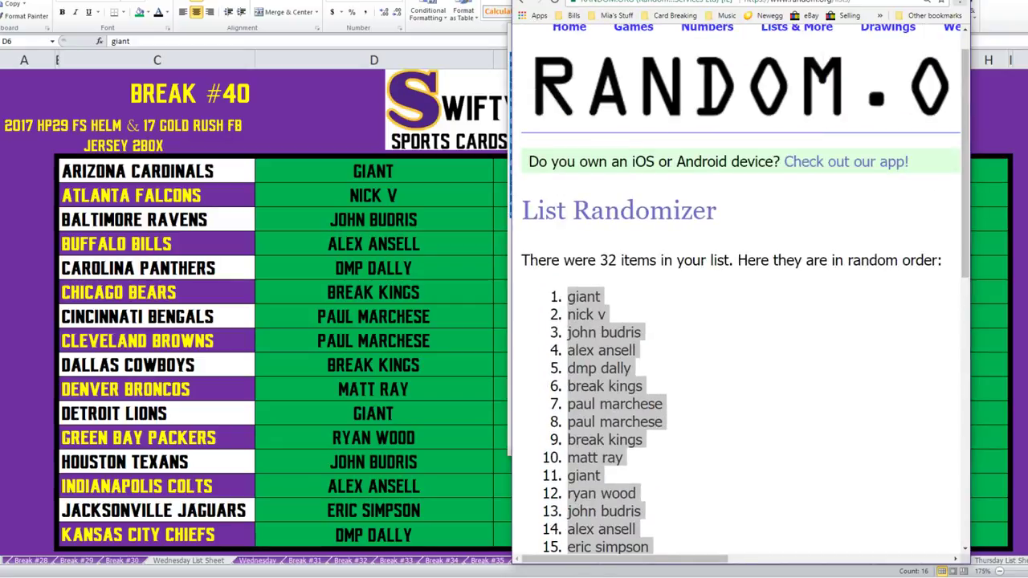
scroll(738, 289, "down", 5)
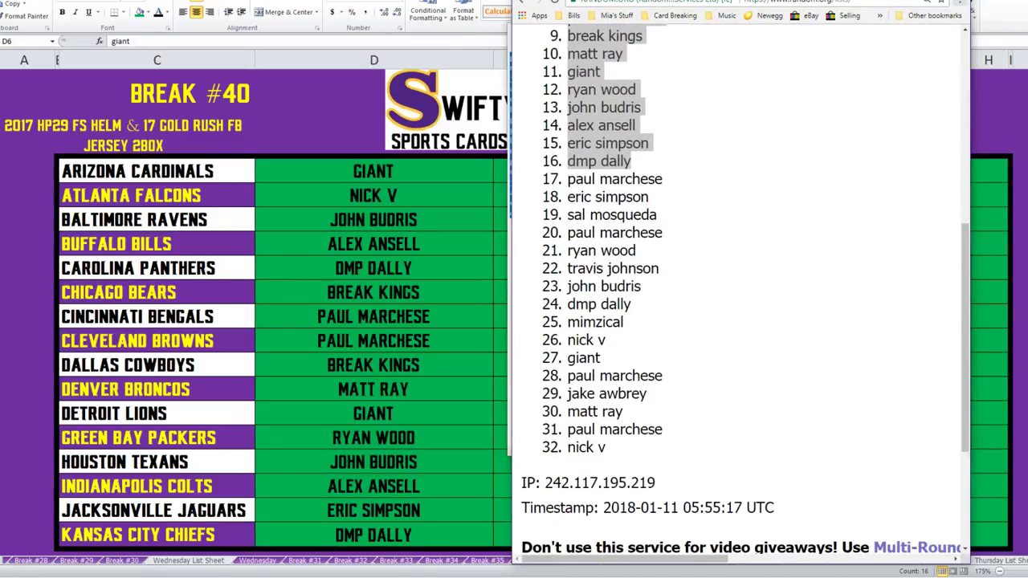
left_click_drag(567, 179, 605, 447)
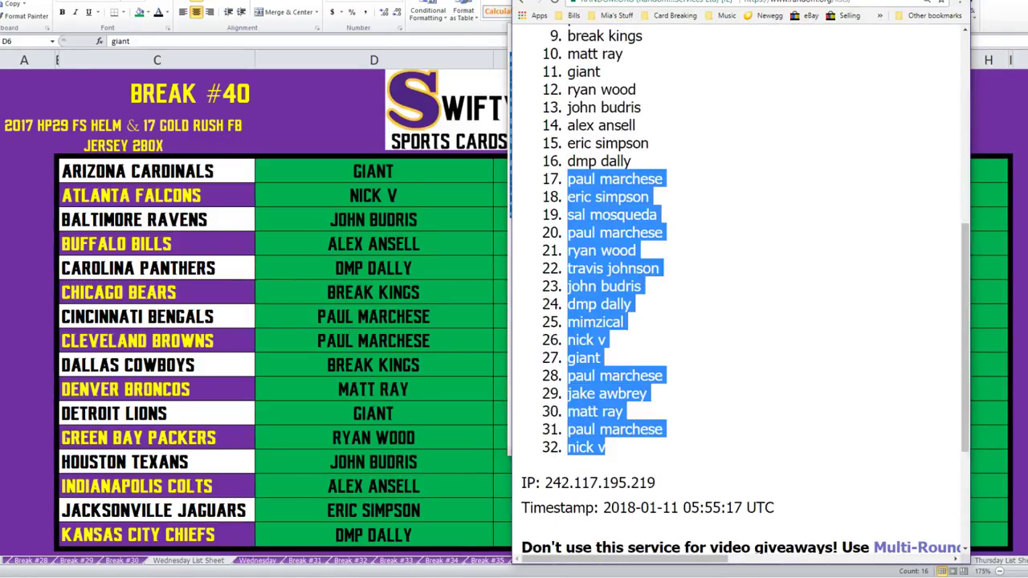
key("alt+Tab")
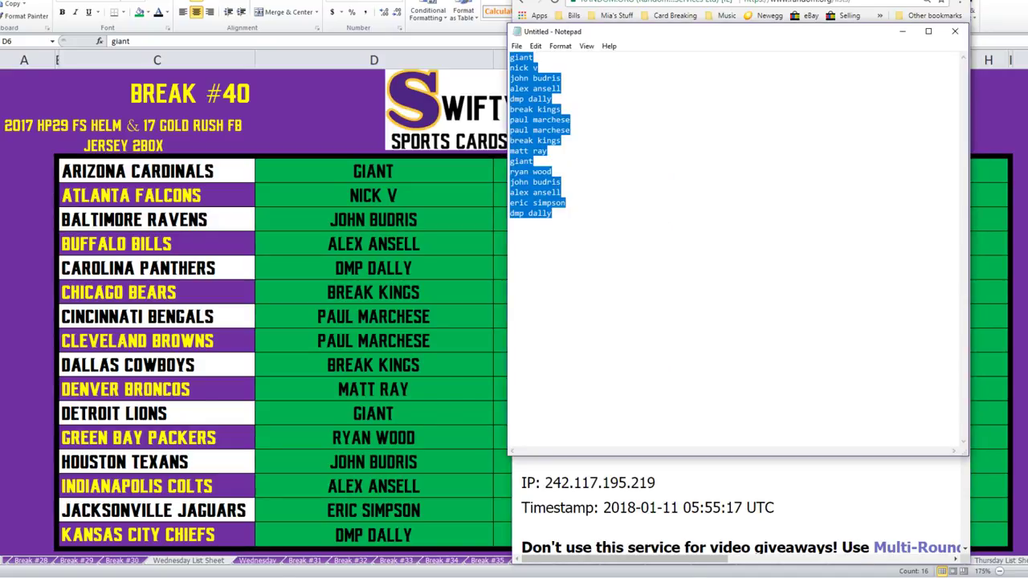
key("ctrl+v")
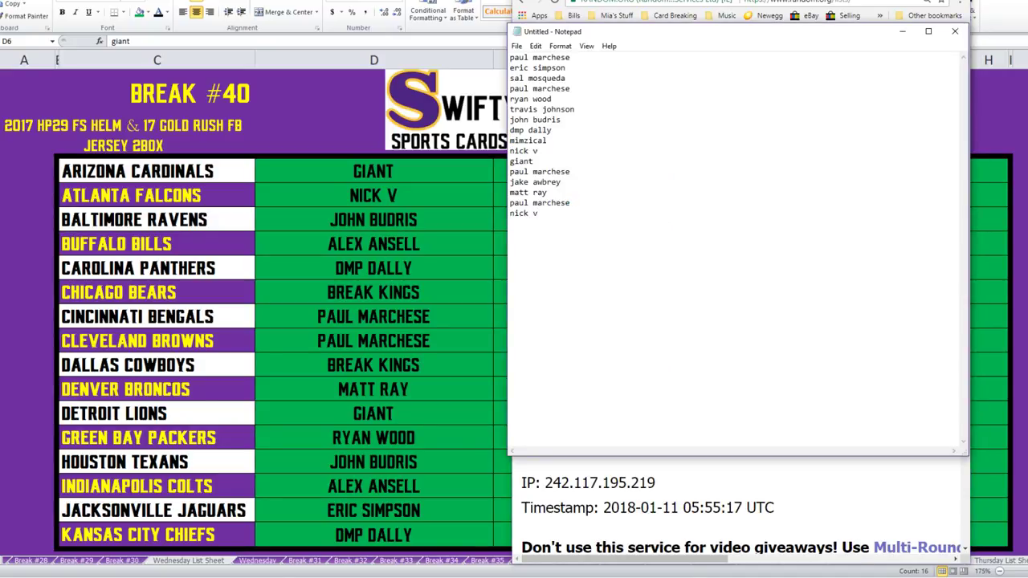
key("ctrl+a")
key("alt+Tab")
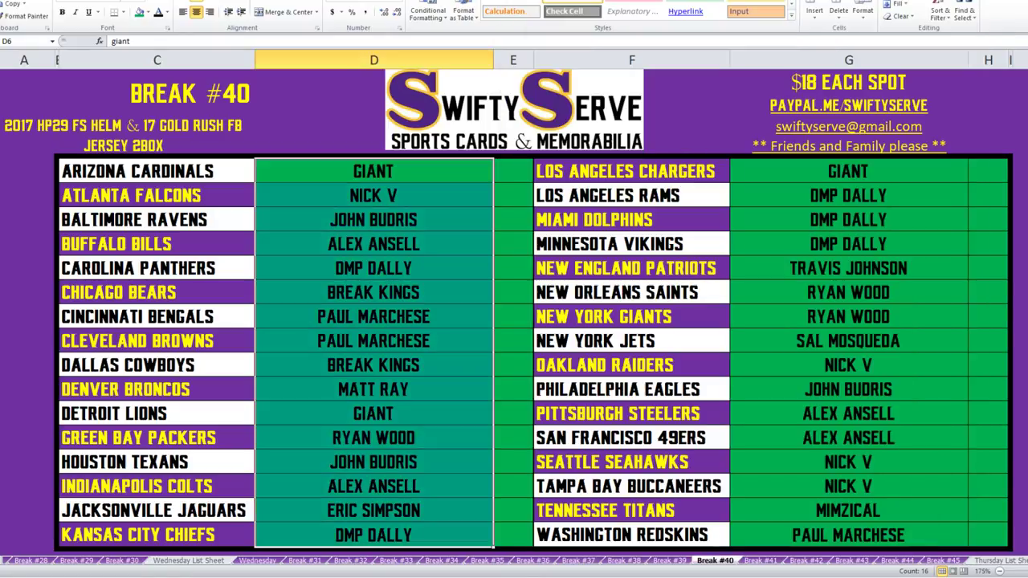
left_click(848, 171)
key("ctrl+v")
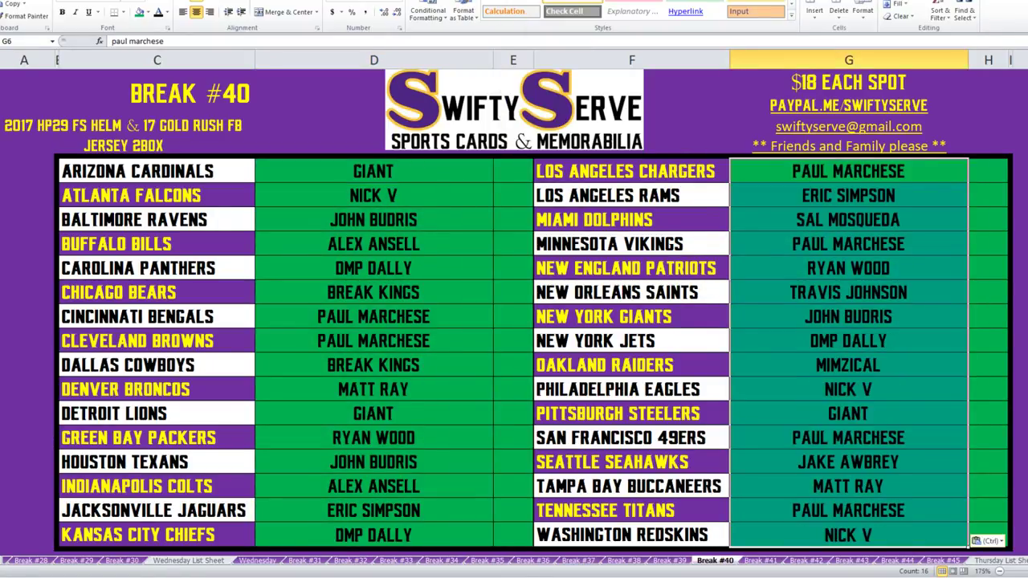
Select both buyer name ranges in columns D and G.
left_click_drag(373, 171, 513, 535)
left_click_drag(848, 171, 987, 535, "ctrl")
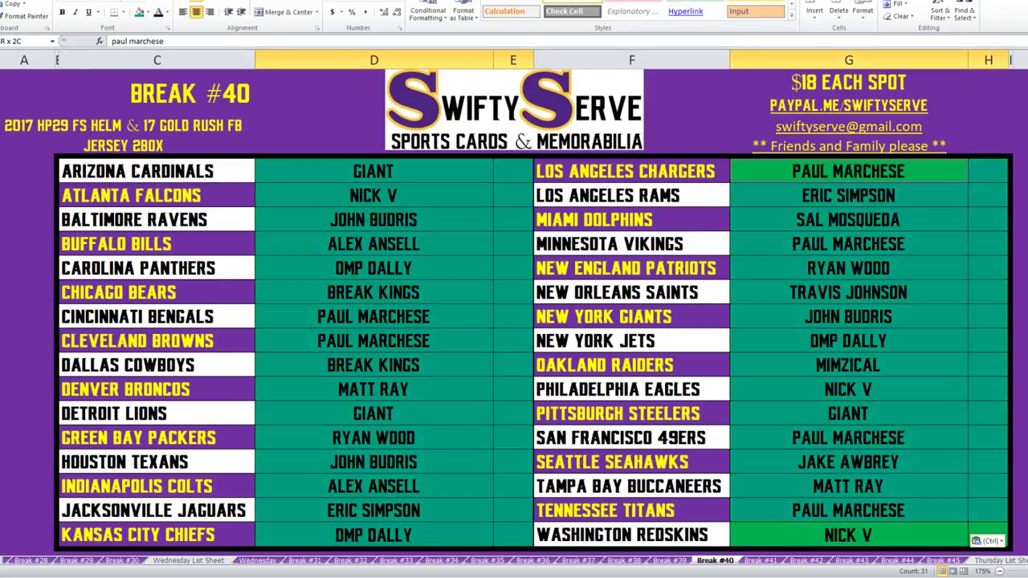
key("ctrl")
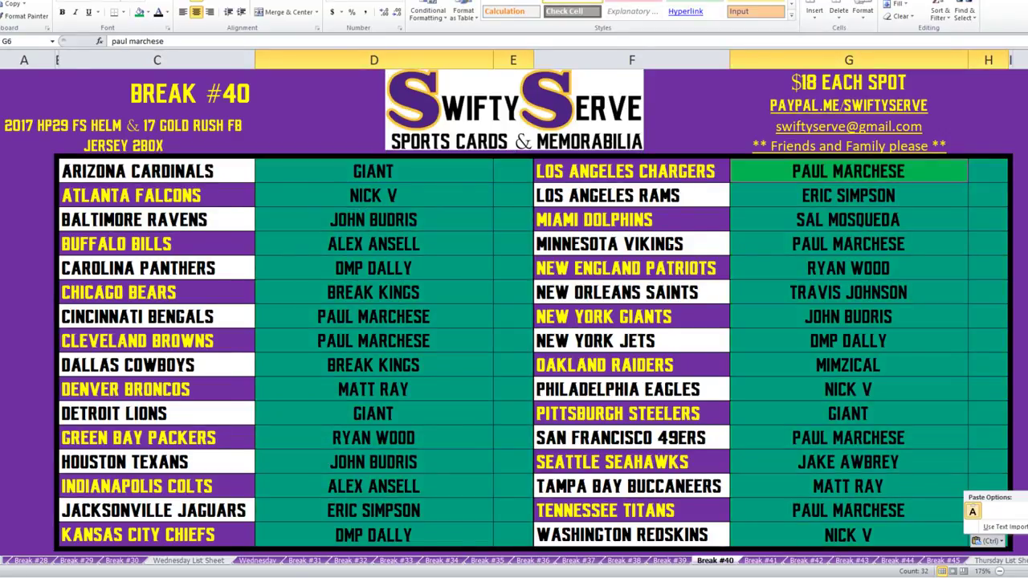
left_click(148, 12)
Set the name cells to No Fill and select column D's odd rows 7 to 21.
left_click(161, 107)
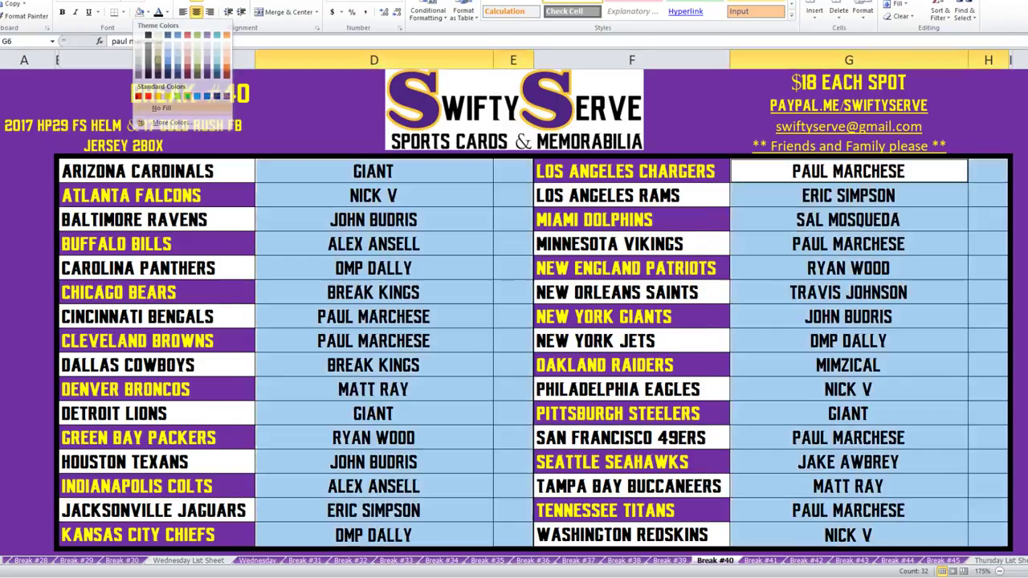
left_click(160, 108)
left_click(373, 195)
left_click(373, 243, "ctrl")
left_click(374, 292, "ctrl")
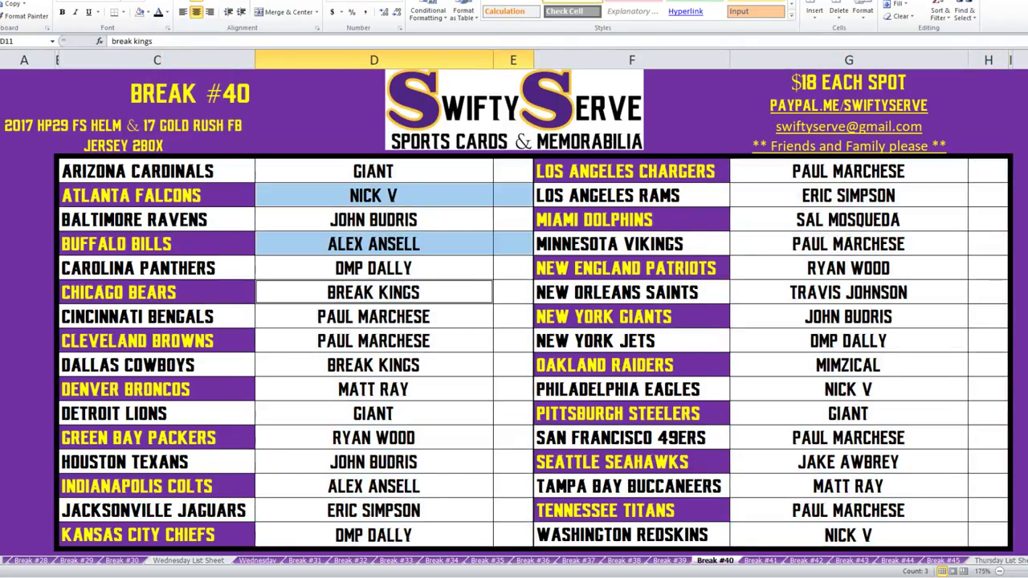
left_click(373, 340, "ctrl")
left_click(374, 389, "ctrl")
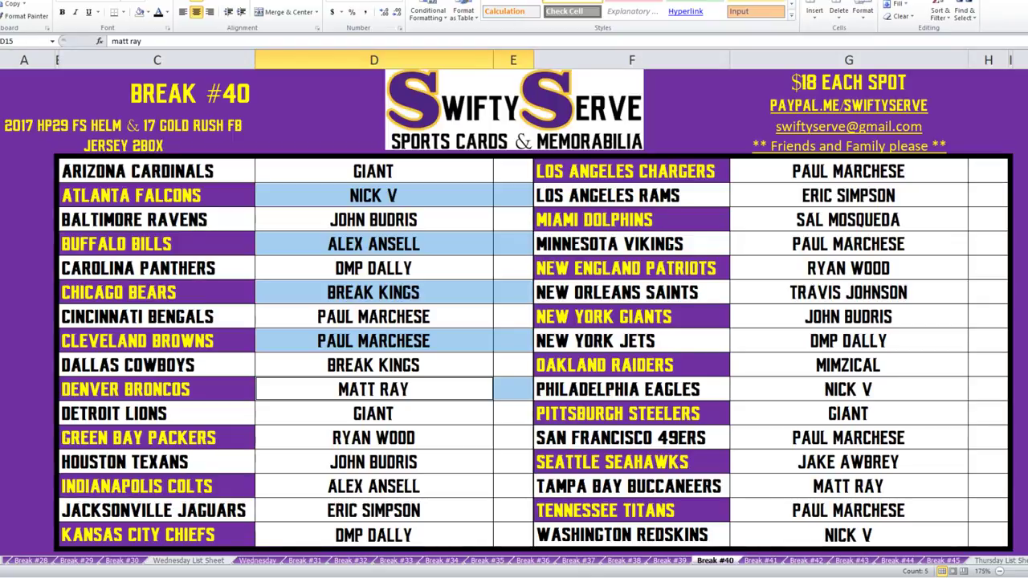
left_click_drag(513, 438, 374, 438)
left_click_drag(373, 486, 513, 486)
left_click_drag(373, 535, 513, 535)
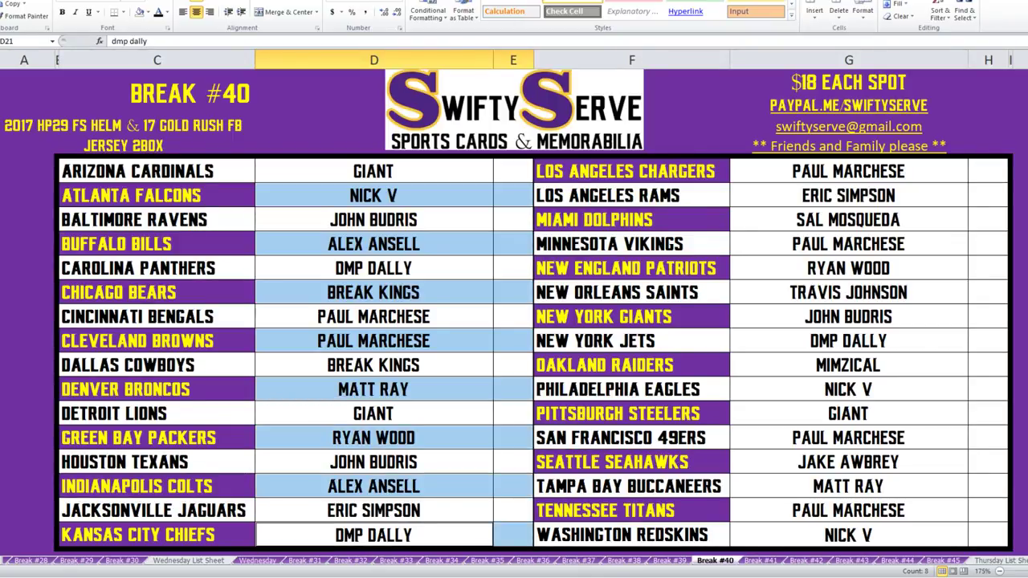
Add column G's even rows 20 down to 6 to the selection.
left_click(848, 510, "ctrl")
left_click_drag(987, 462, 848, 462)
left_click_drag(848, 414, 988, 414)
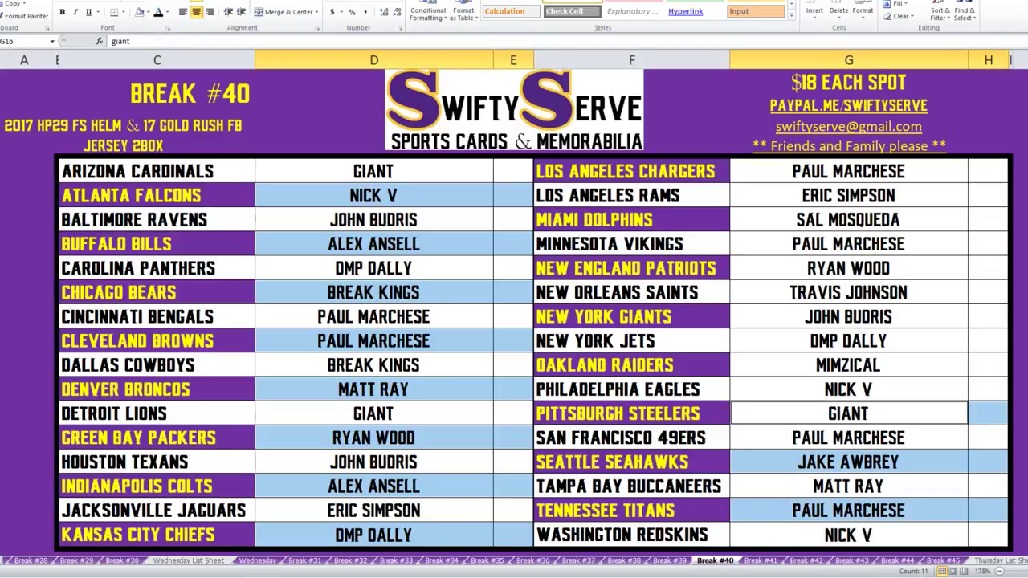
left_click_drag(988, 364, 848, 364)
left_click_drag(987, 316, 848, 316)
key("F4")
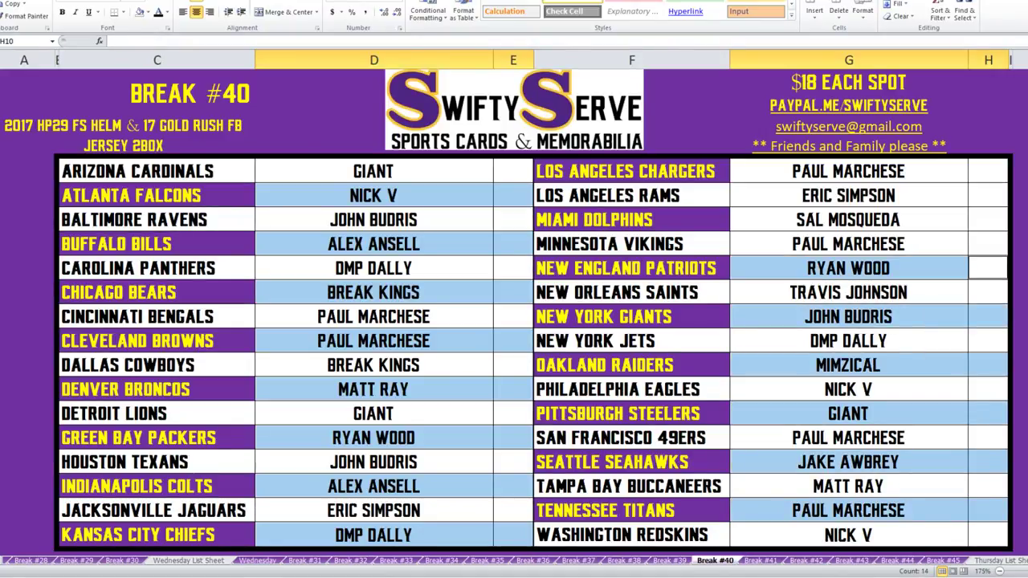
key("Up")
key("Up")
key("F4")
key("Up")
key("Up")
key("F4")
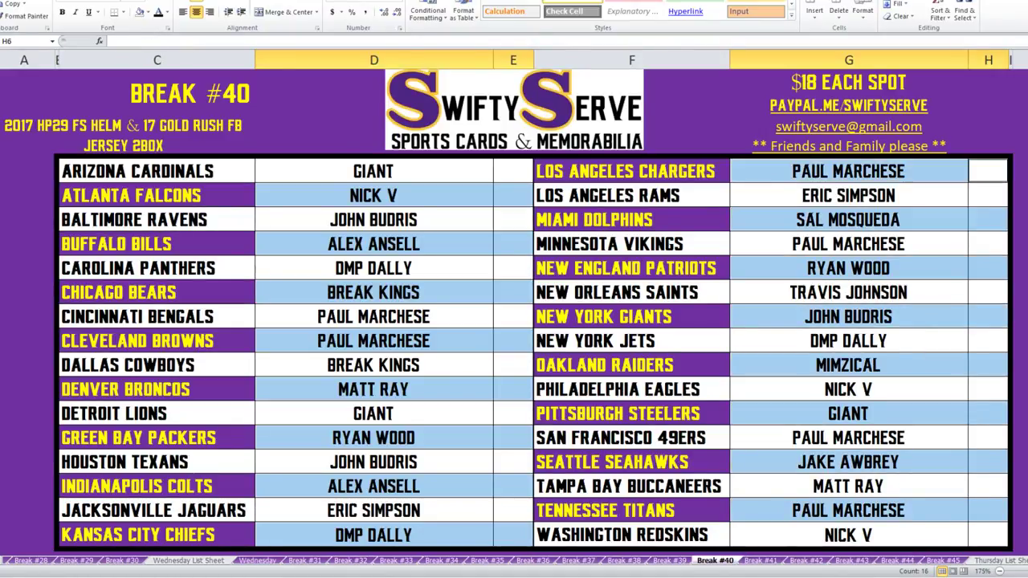
Give the selected alternate name rows purple fill and yellow text.
left_click(149, 12)
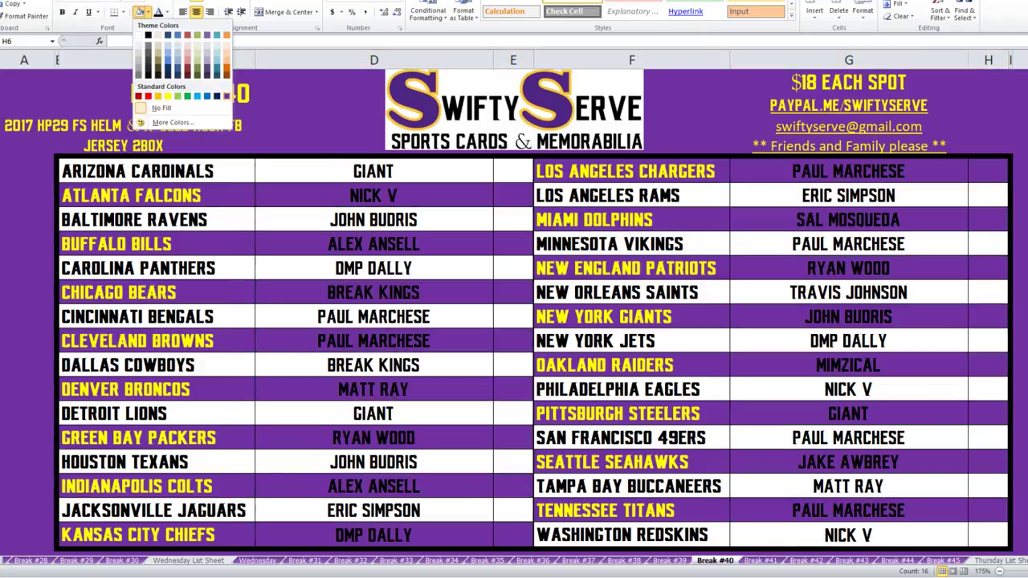
left_click(206, 95)
left_click(166, 13)
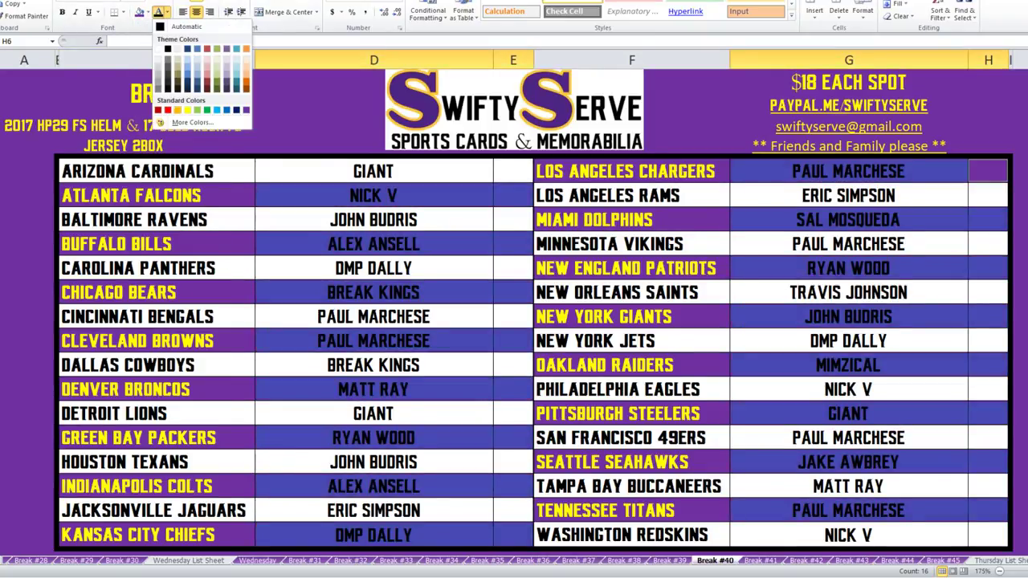
left_click(187, 109)
left_click(514, 109)
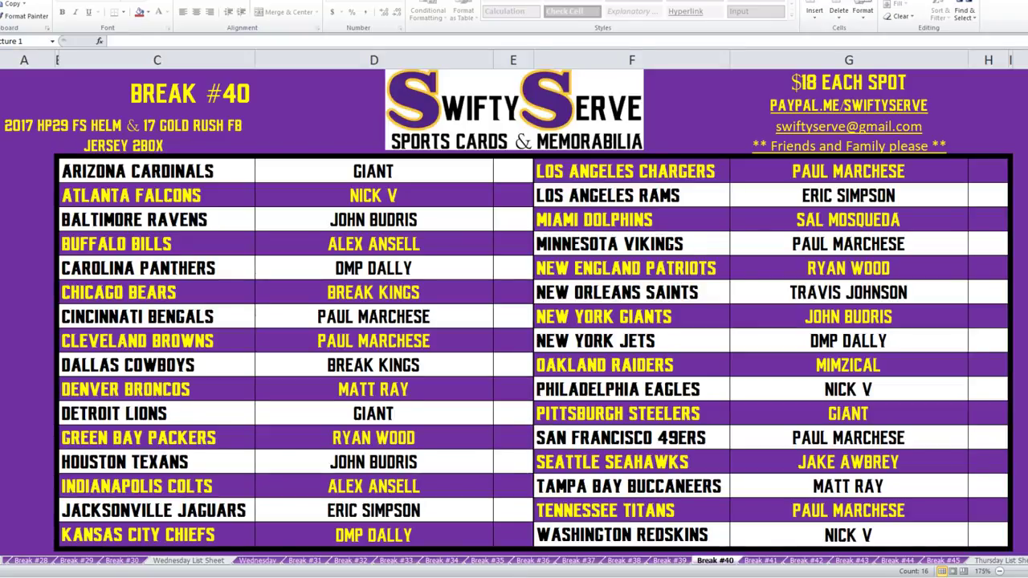
Fill green the buyer cells for the Jaguars, Rams, Saints and Raiders.
left_click_drag(849, 195, 988, 195)
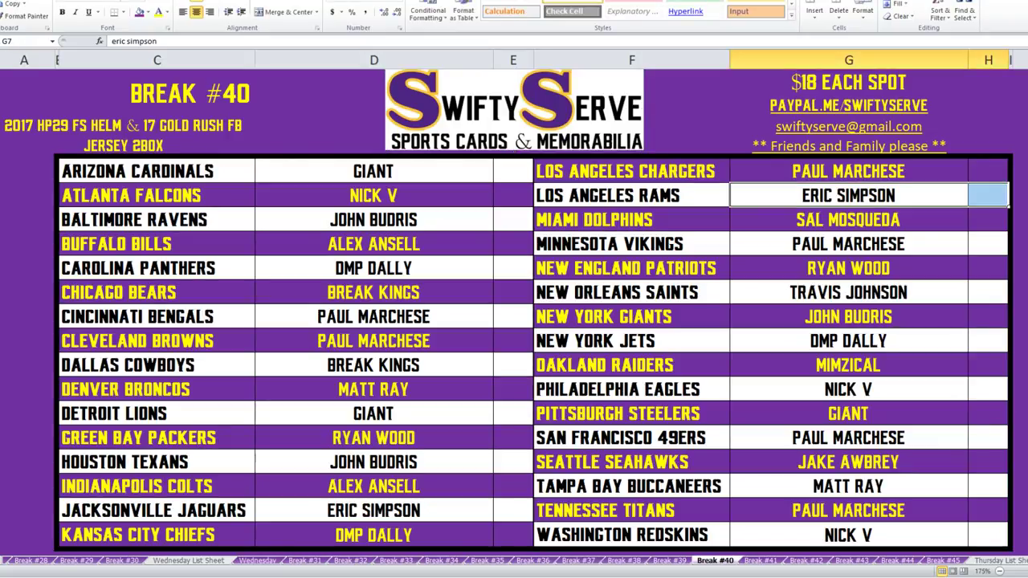
left_click_drag(373, 510, 512, 510)
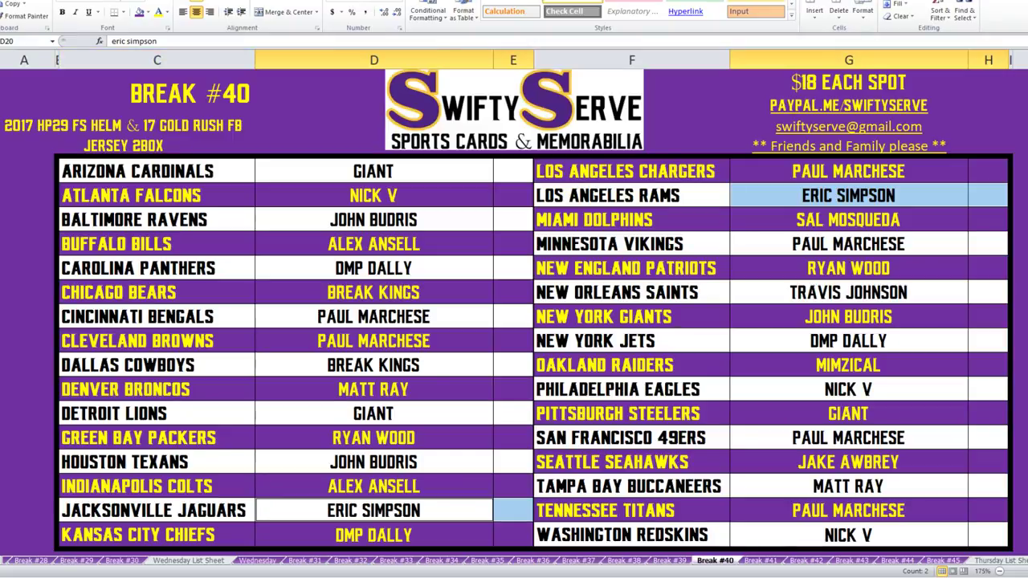
left_click(149, 12)
left_click(186, 110)
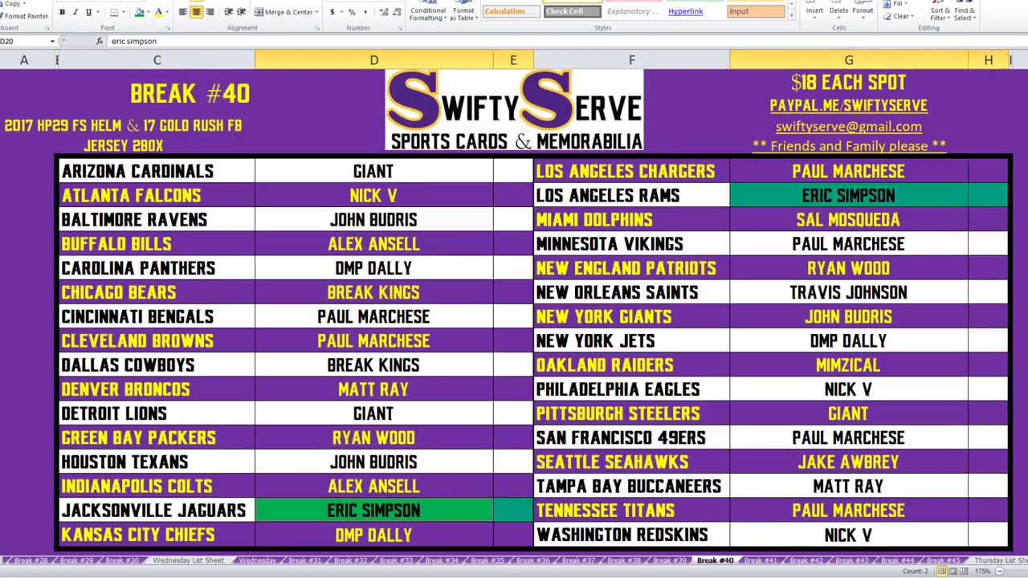
left_click_drag(848, 365, 988, 365)
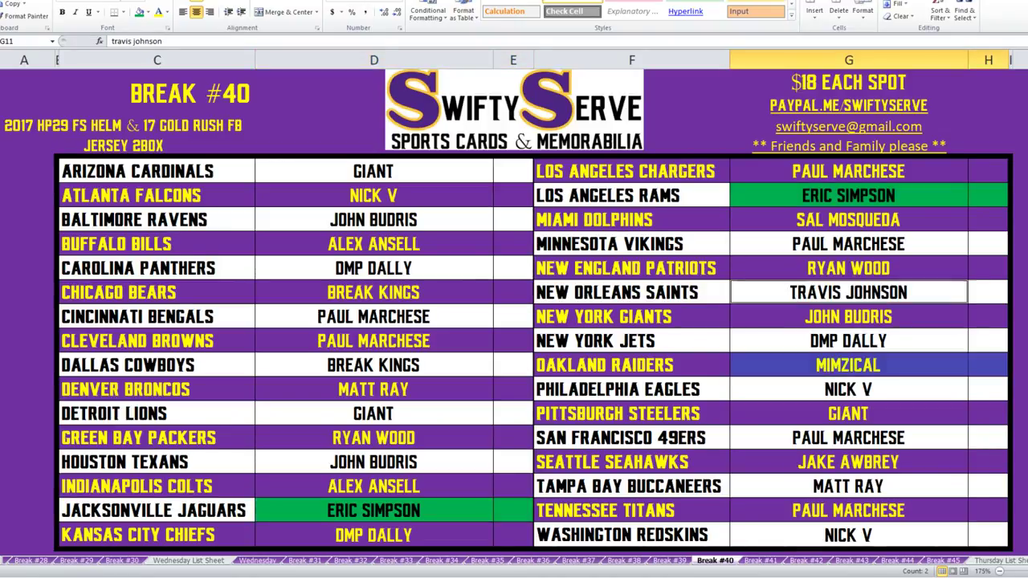
left_click_drag(848, 292, 987, 292)
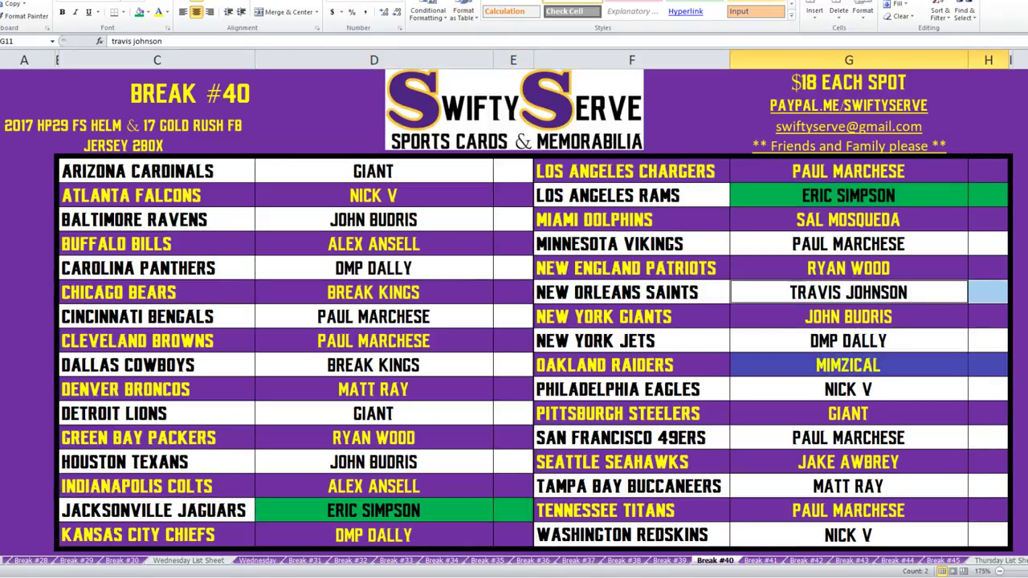
left_click(139, 12)
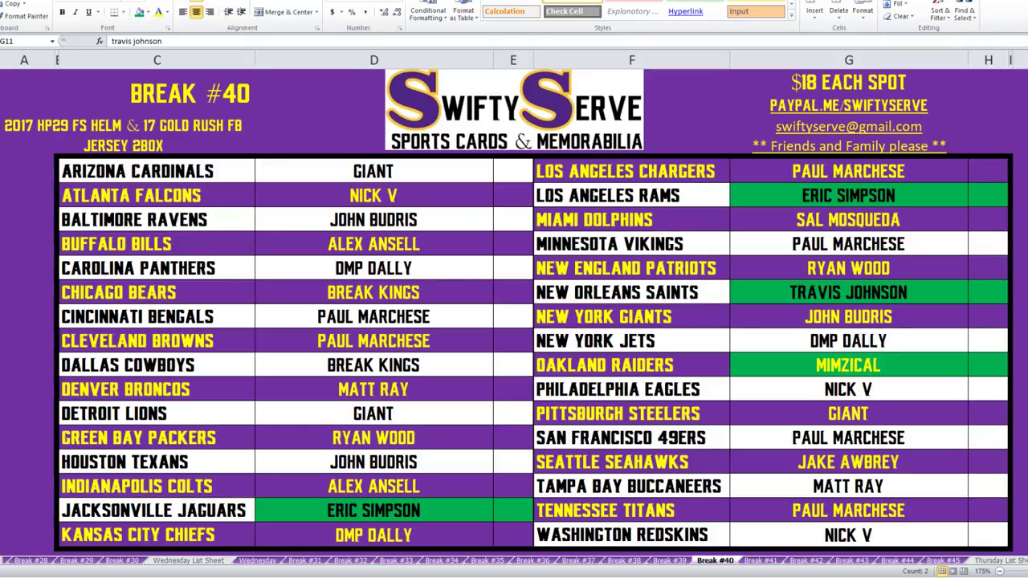
Fill green the Eagles, Redskins, Falcons, Bills and Colts buyer cells.
left_click_drag(847, 389, 988, 389)
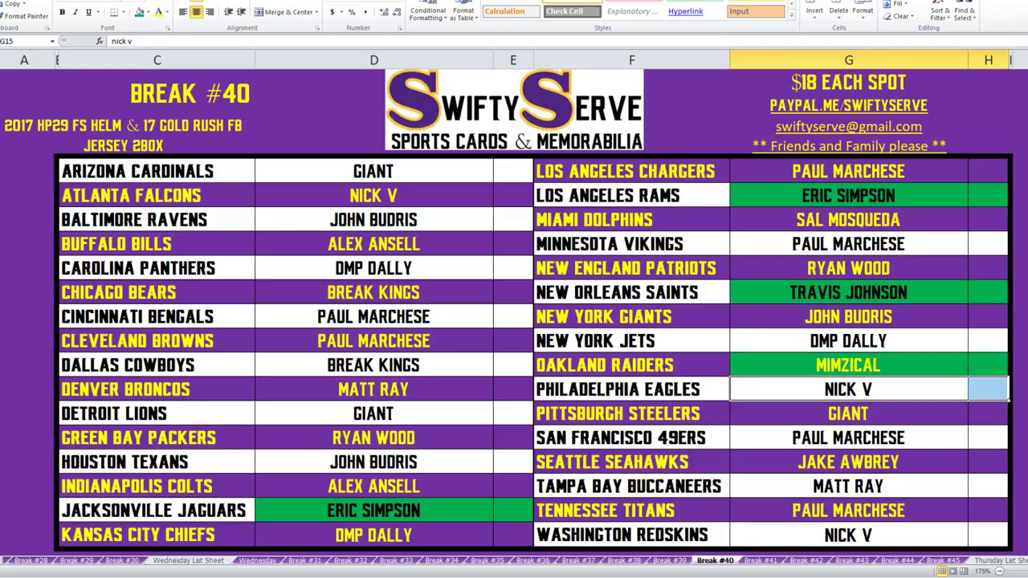
left_click_drag(847, 535, 987, 534, "ctrl")
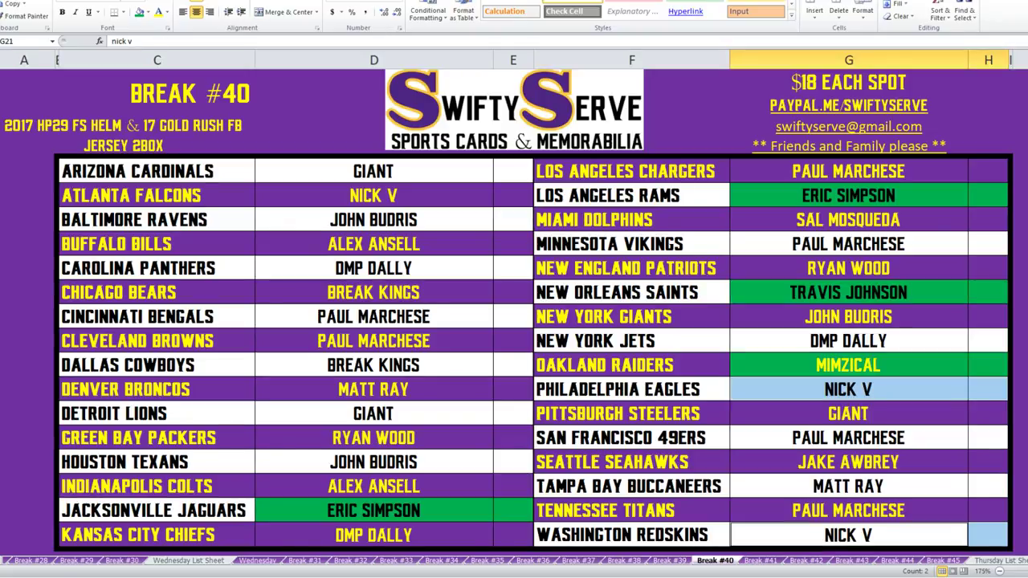
left_click_drag(374, 195, 513, 195, "ctrl")
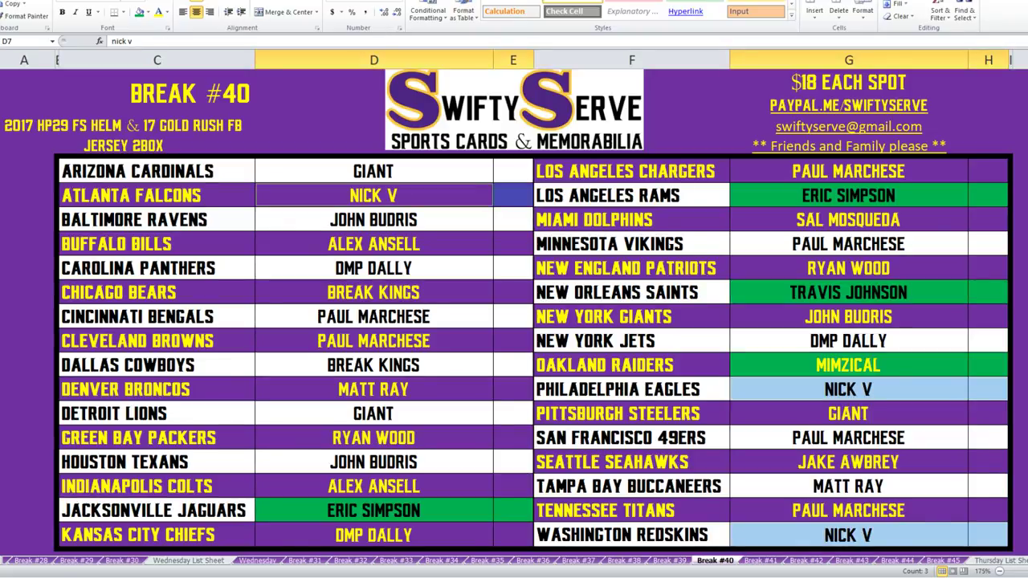
left_click(140, 11)
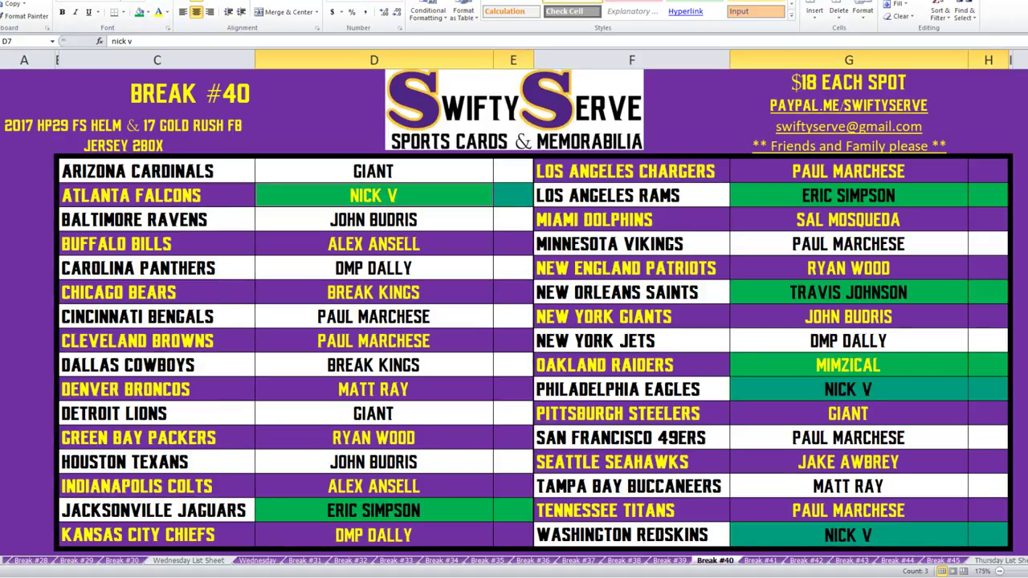
left_click_drag(373, 243, 513, 244)
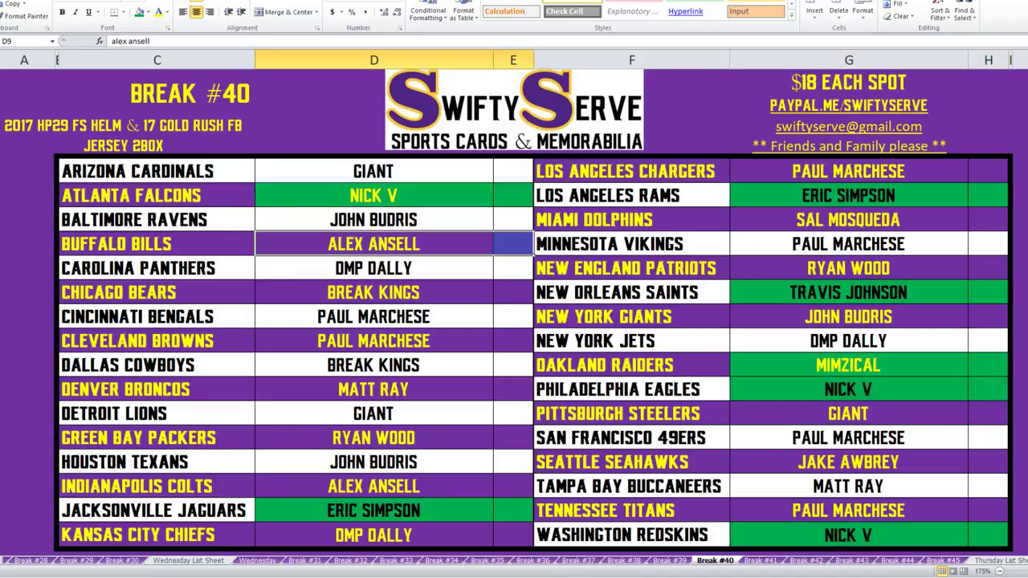
left_click_drag(374, 485, 513, 485)
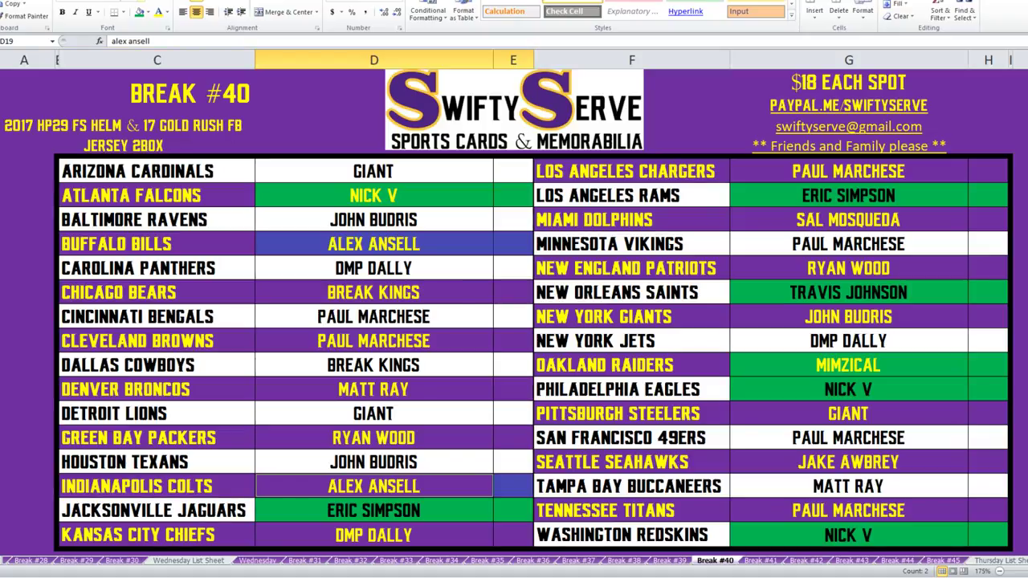
left_click(139, 12)
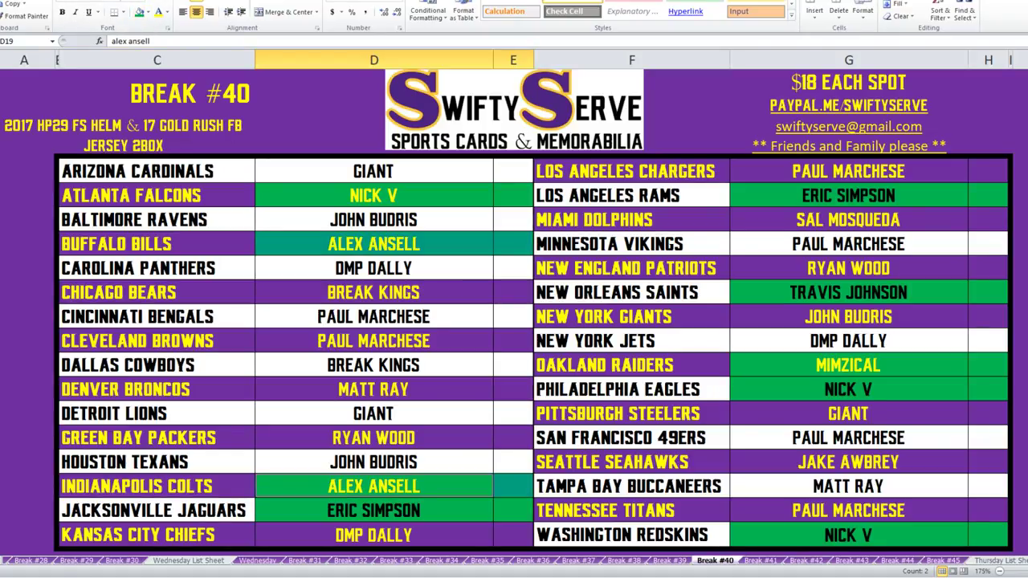
Fill green the Cowboys, Buccaneers and Broncos buyer cells.
left_click_drag(373, 365, 513, 365)
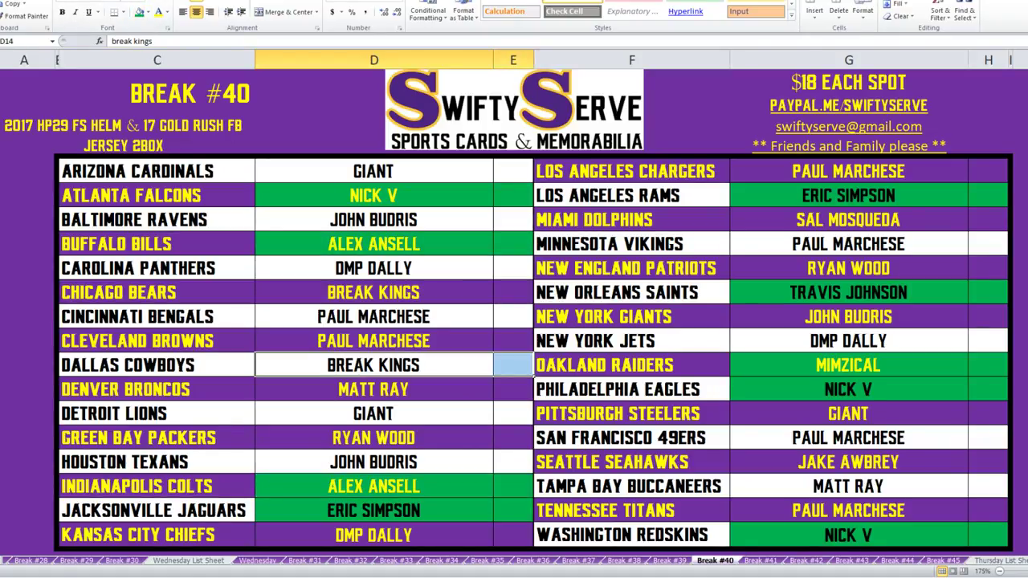
left_click(145, 12)
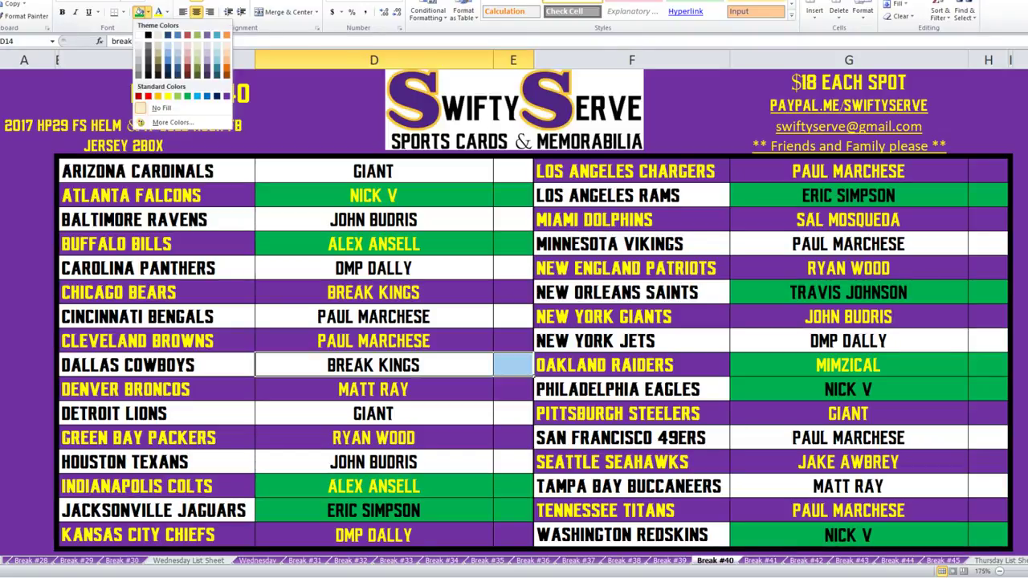
left_click(188, 95)
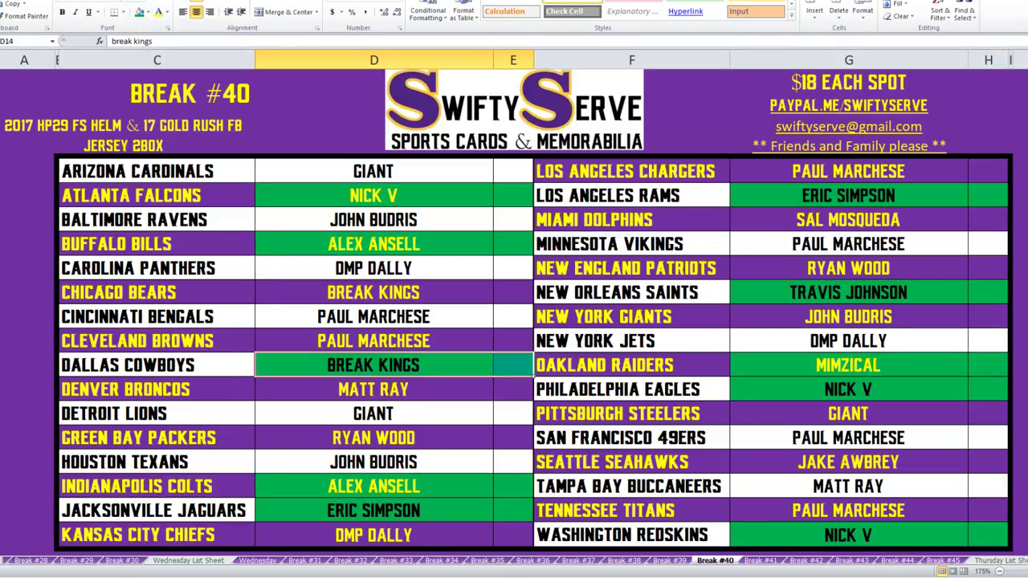
left_click_drag(848, 486, 988, 486)
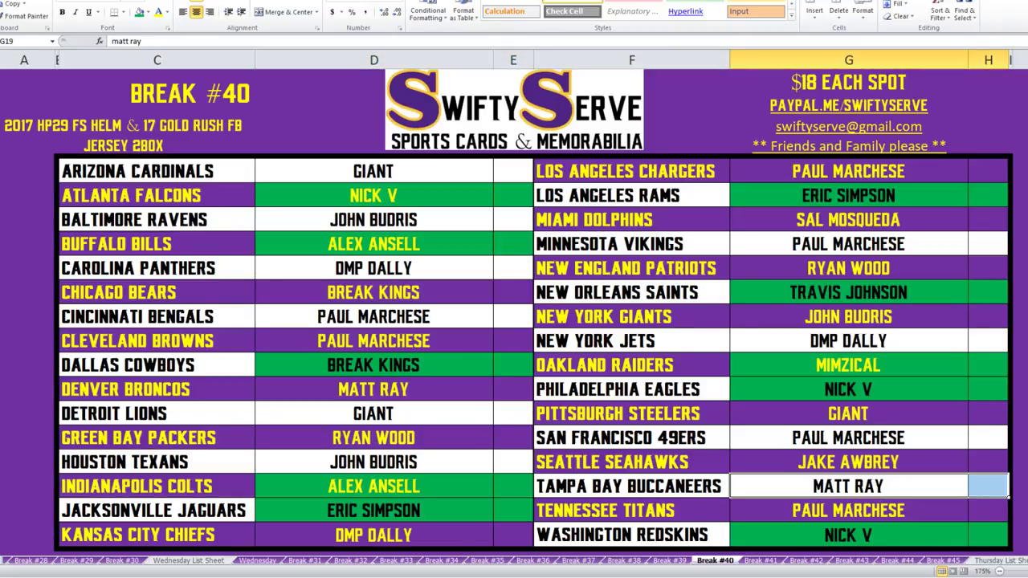
left_click_drag(373, 388, 513, 388)
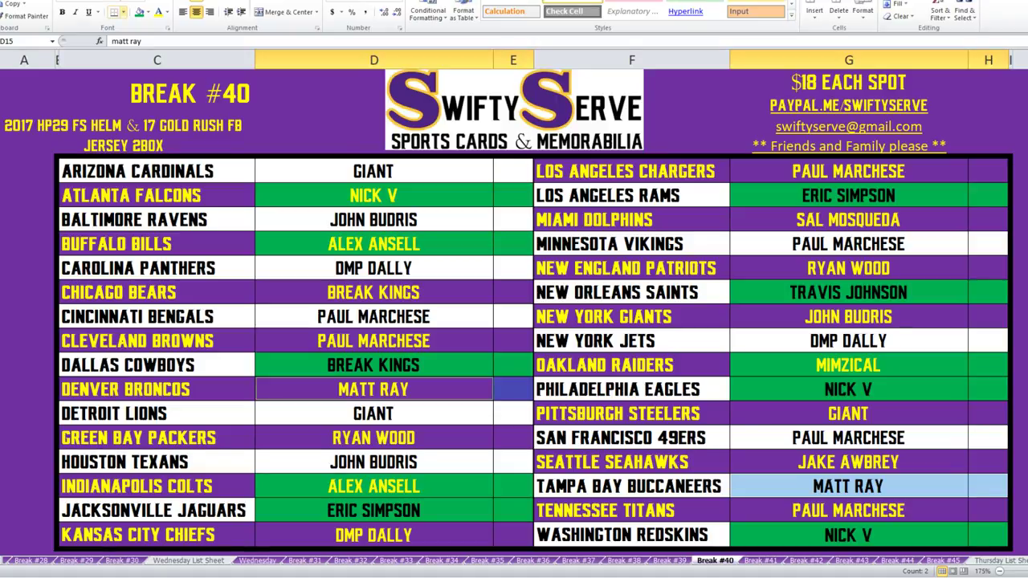
left_click(139, 12)
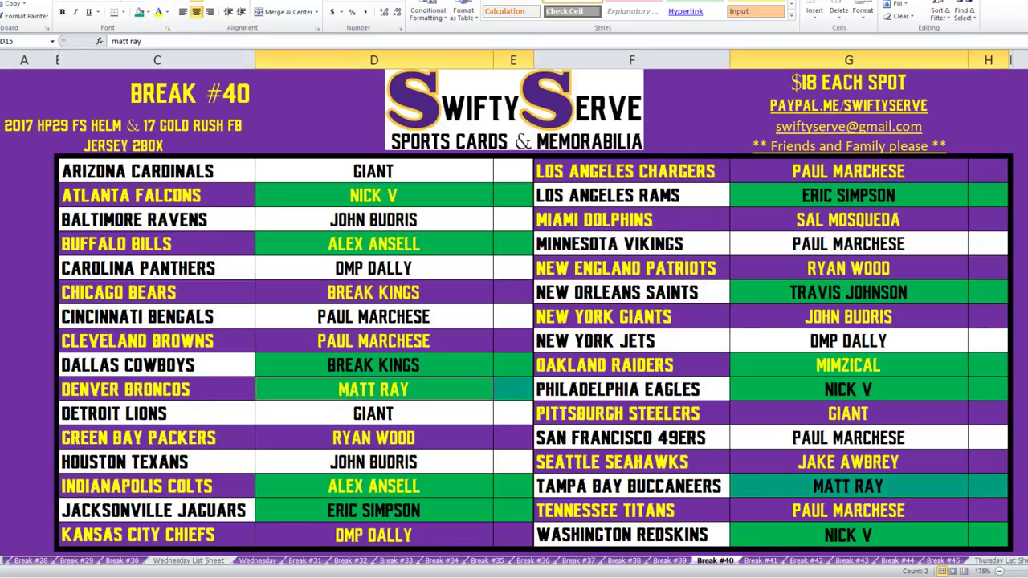
Enter the Seahawks' buyer in D11 and the Bears' buyer in G18.
left_click(848, 462)
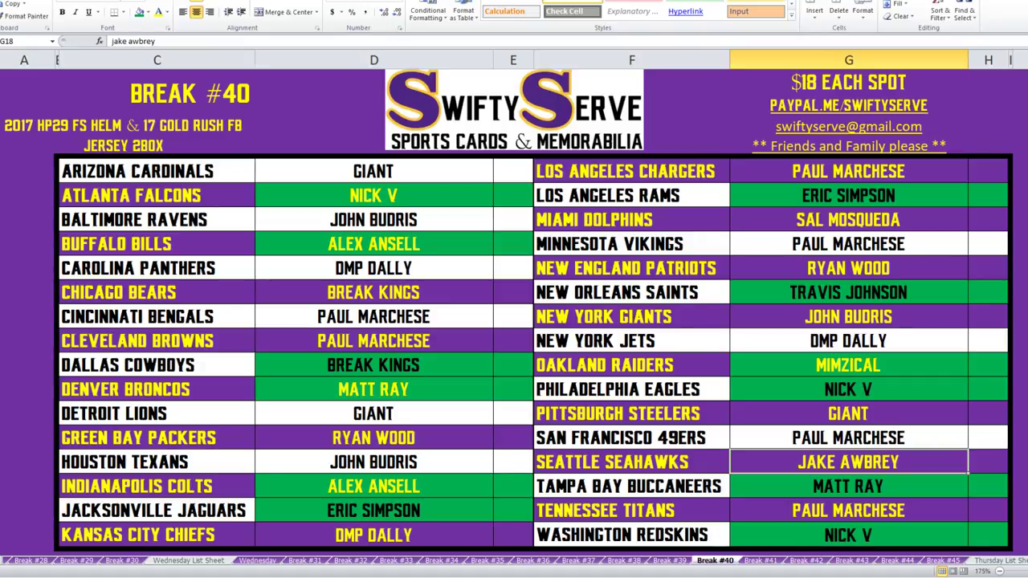
left_click(373, 292)
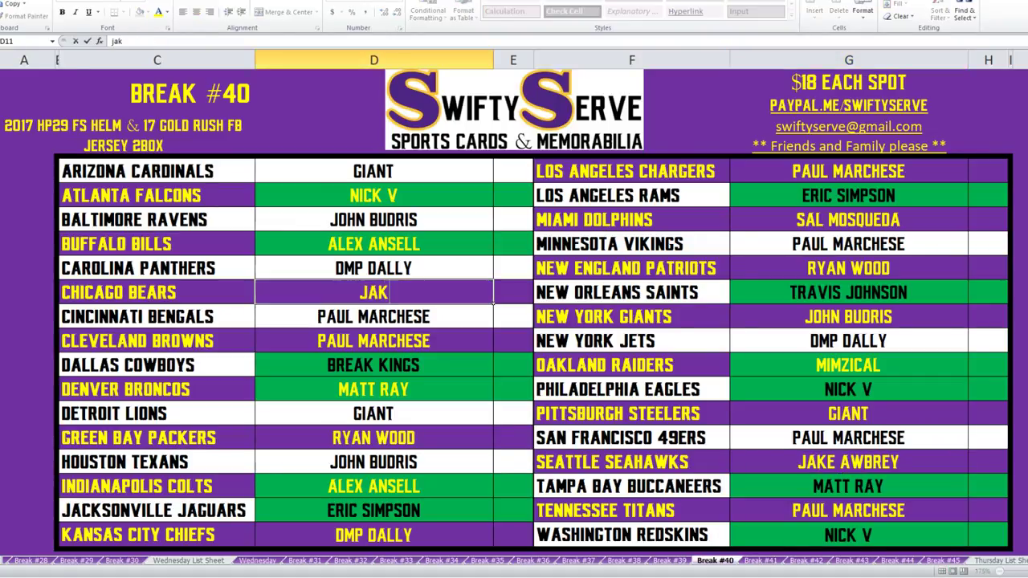
key("Return")
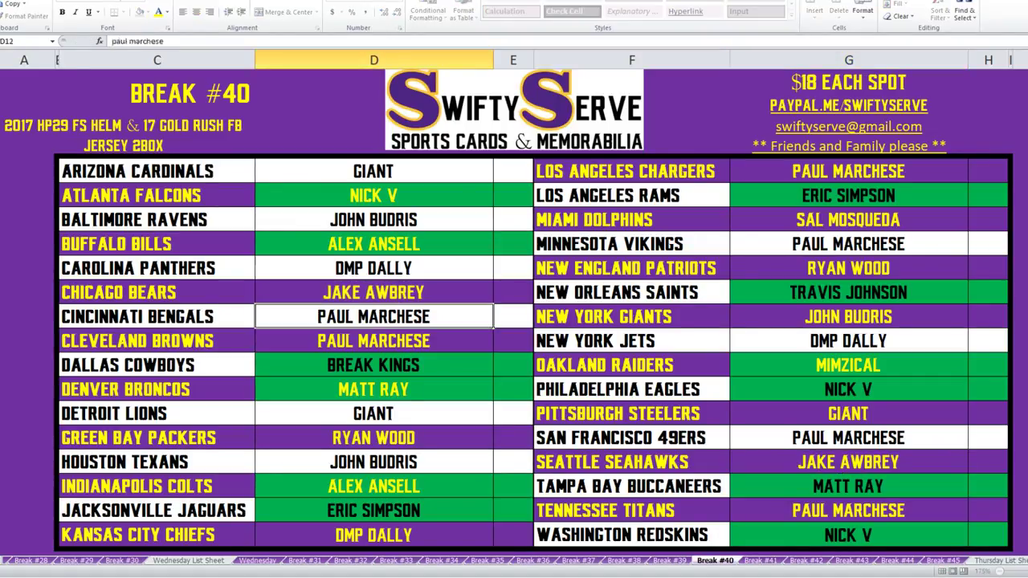
key("Down")
key("Down")
key("Down")
key("Down")
key("Down")
key("Down")
key("Right")
key("Right")
key("Right")
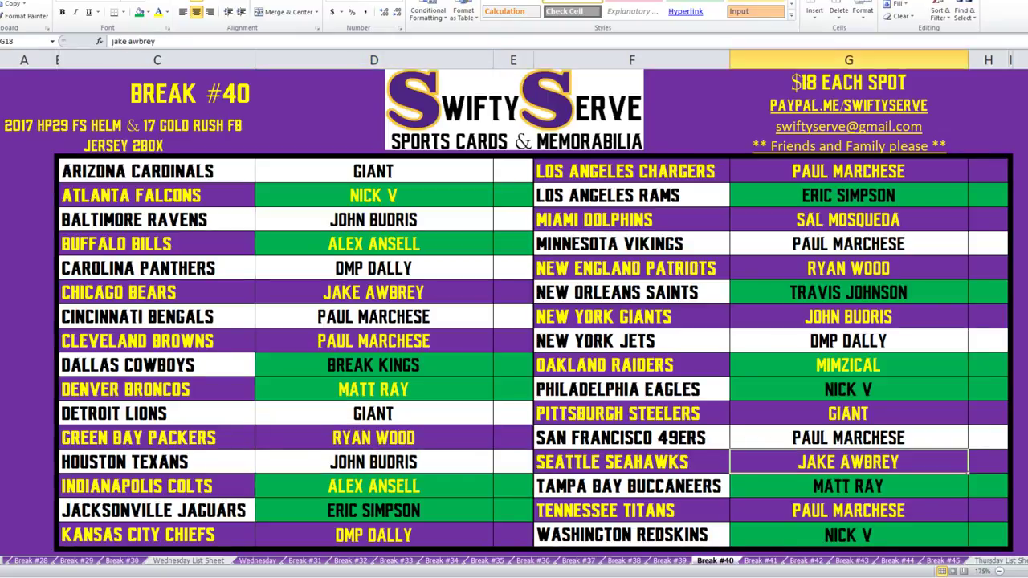
type("break kings")
key("Return")
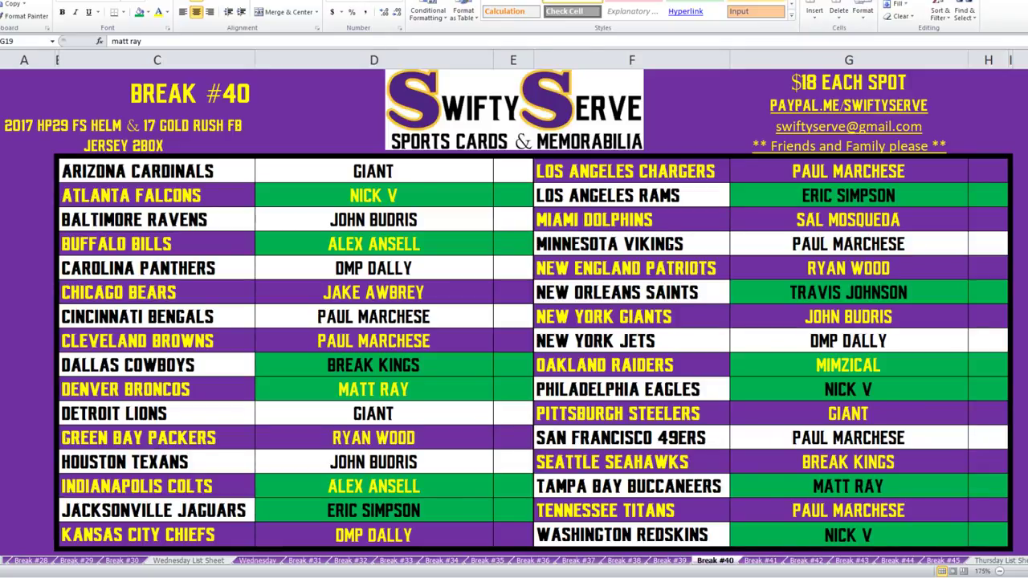
Fill D6:E21 and G6:H21 green and set their font colour to black.
left_click_drag(373, 171, 513, 535)
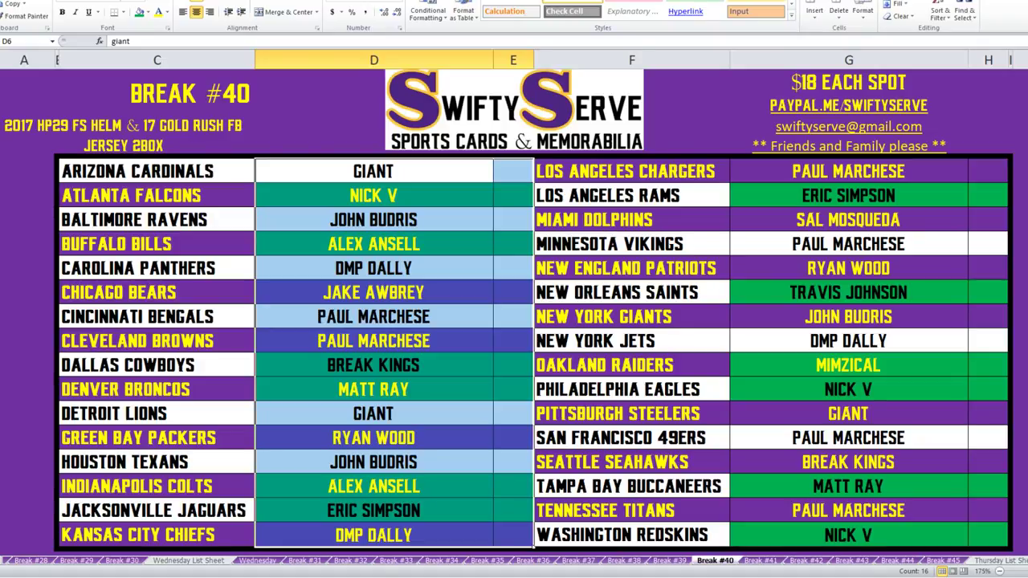
left_click_drag(848, 171, 988, 535)
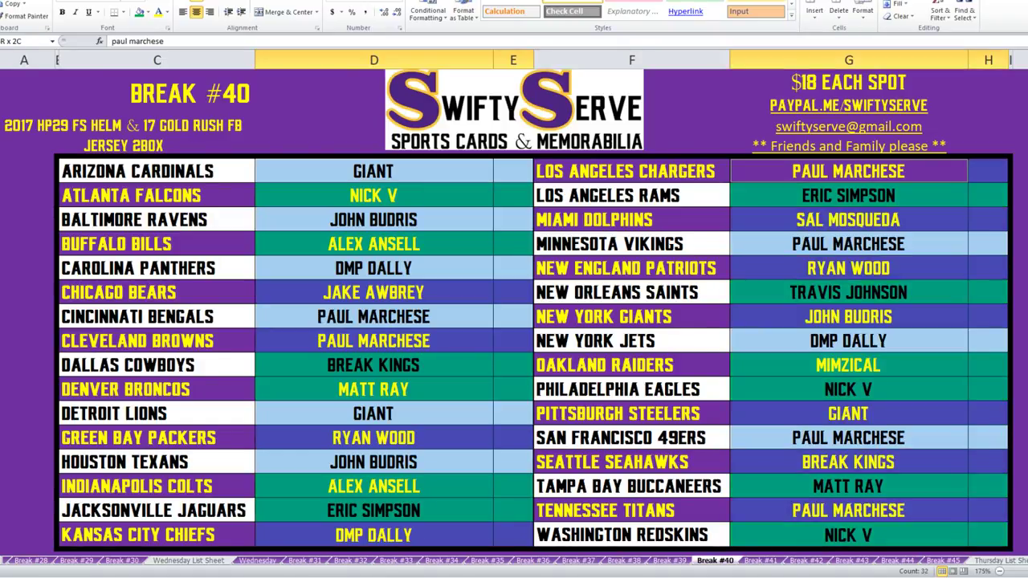
left_click(139, 12)
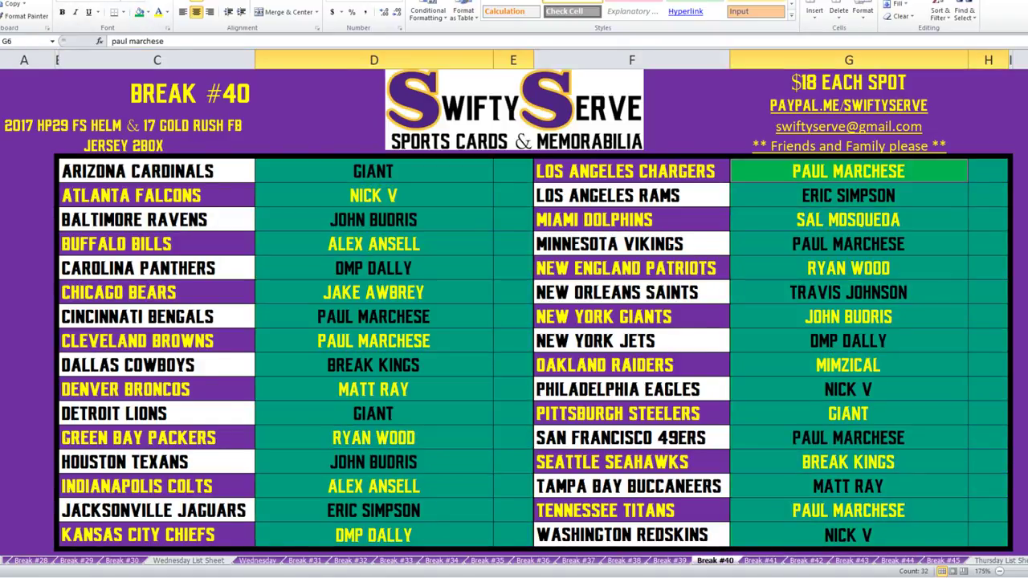
left_click(149, 12)
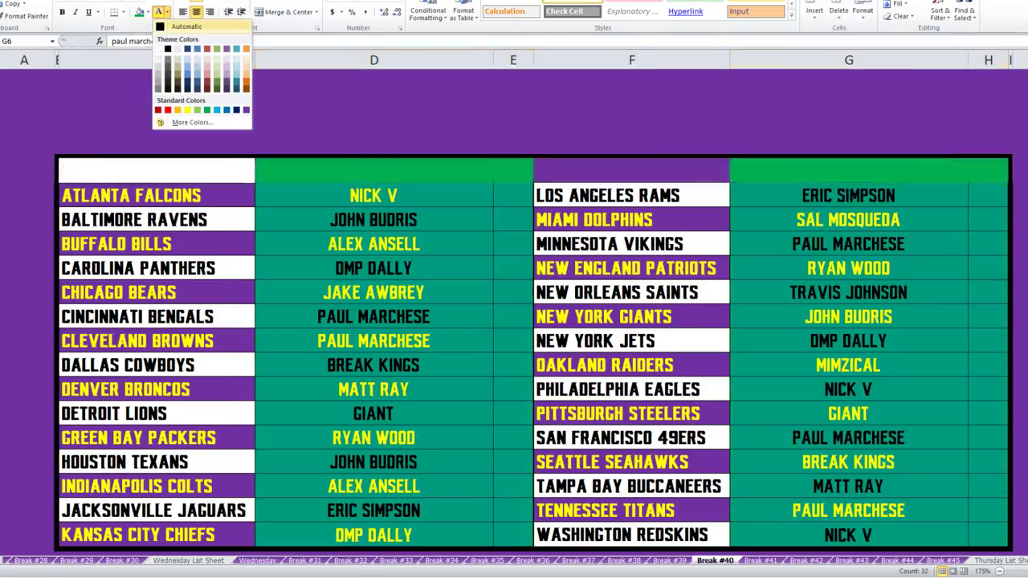
key("Escape")
left_click(514, 109)
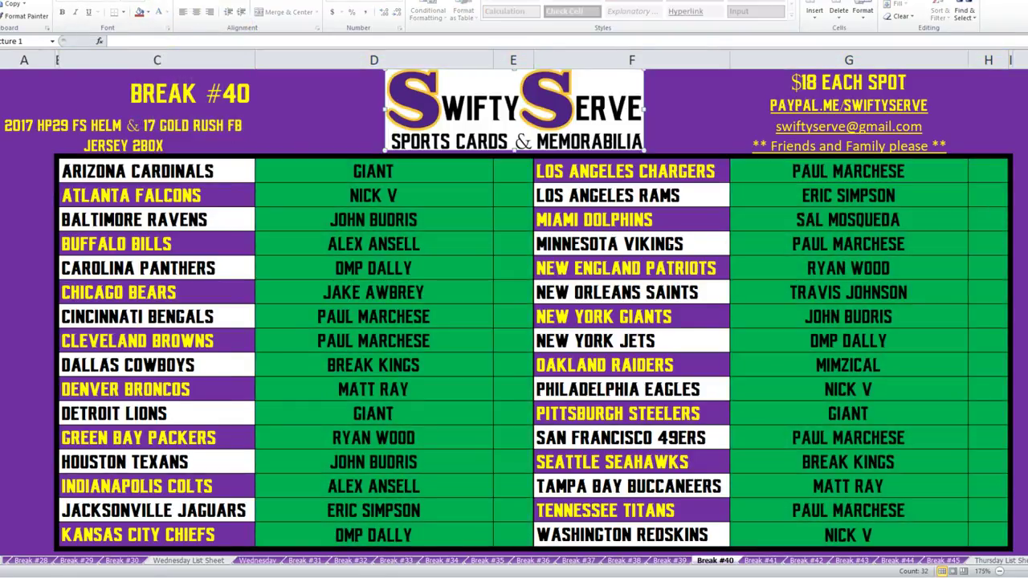